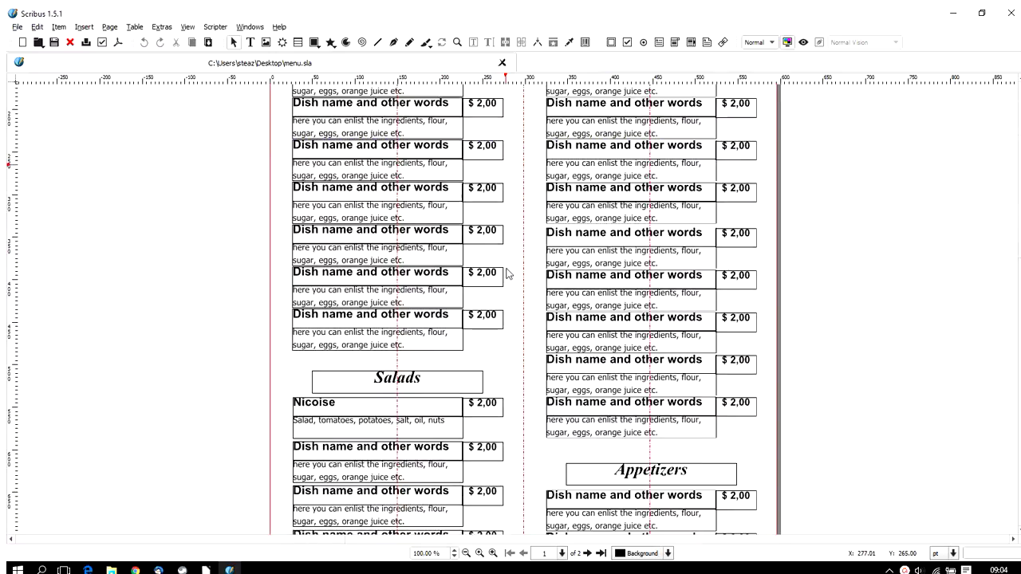
Place the pizza photo from the Scrapbook's piatti collection in the upper tilted image frame below the restaurant slogan on page 2.
scroll(506, 276, down, 1)
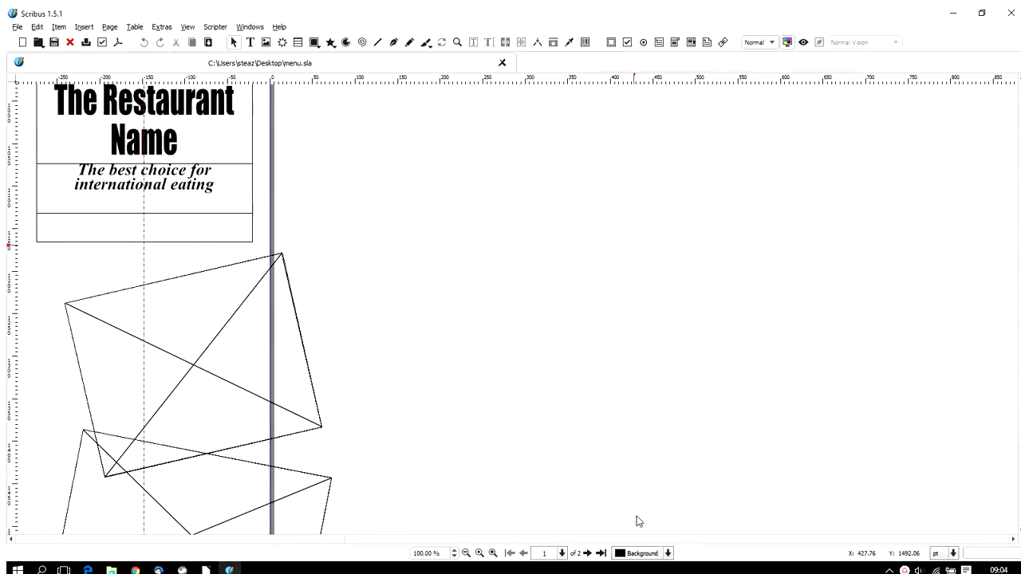
drag(330, 543, 284, 547)
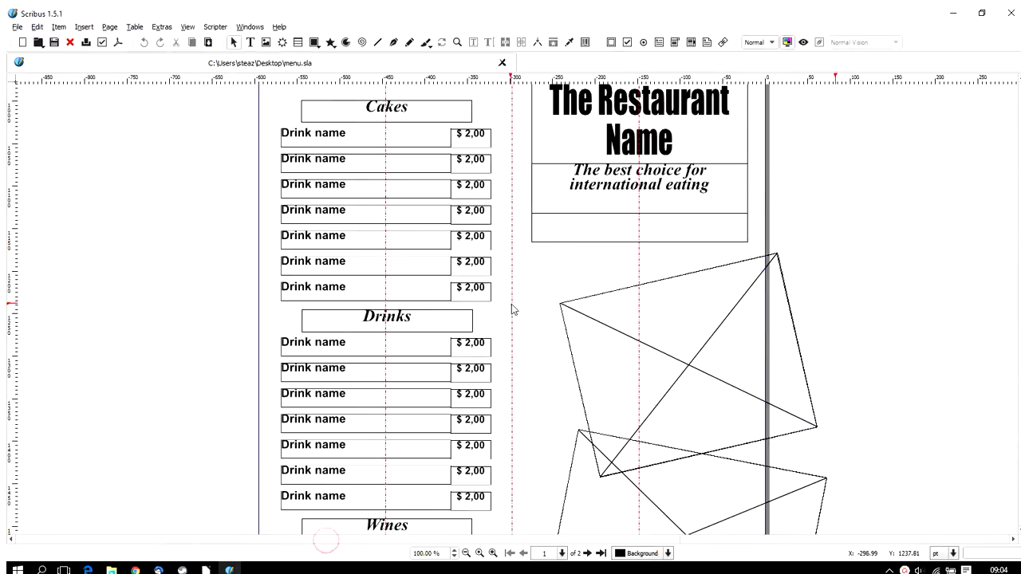
scroll(513, 306, down, 3)
scroll(513, 306, down, 2)
scroll(514, 308, up, 5)
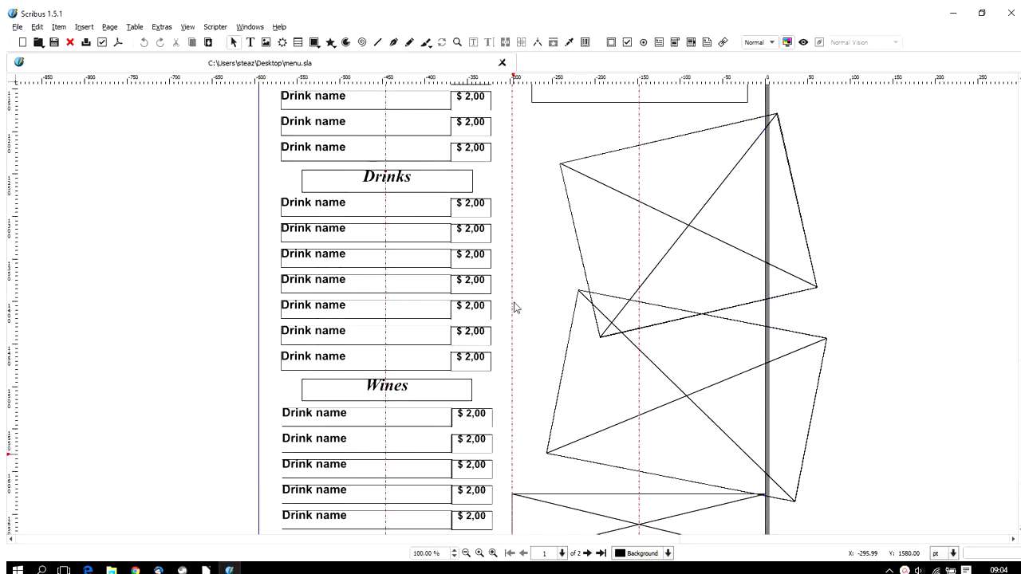
scroll(514, 307, down, 1)
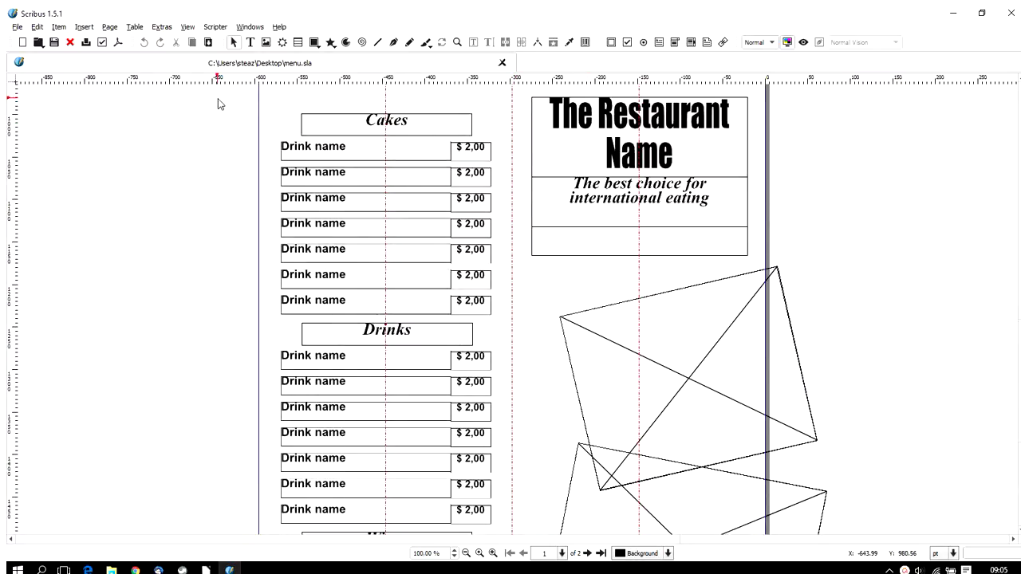
click(241, 27)
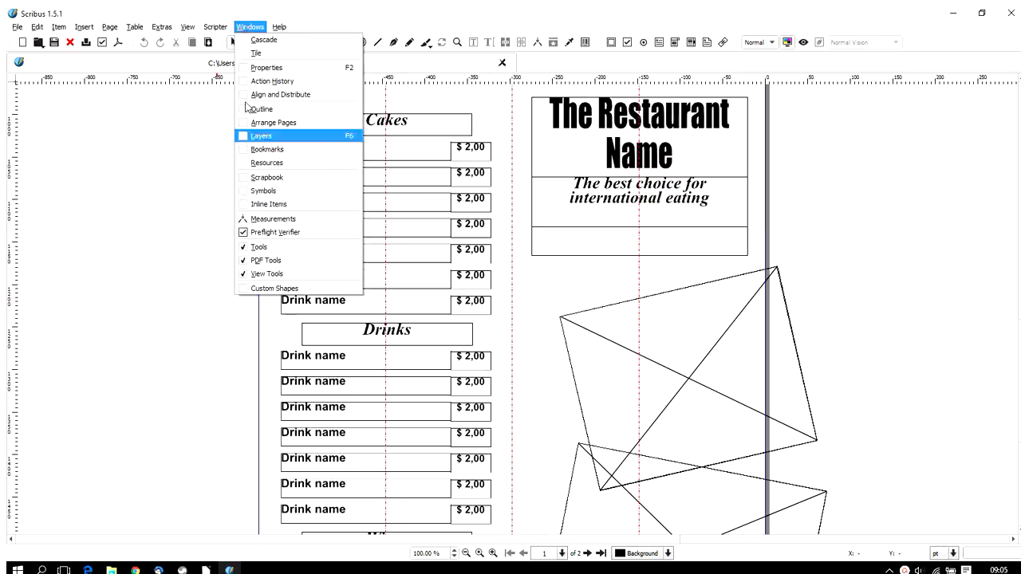
click(286, 177)
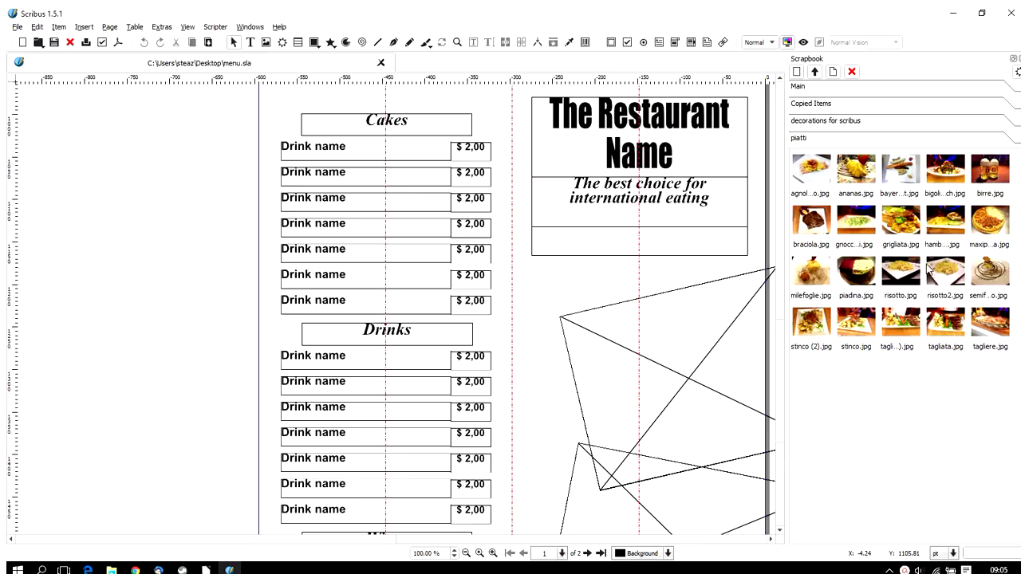
click(995, 222)
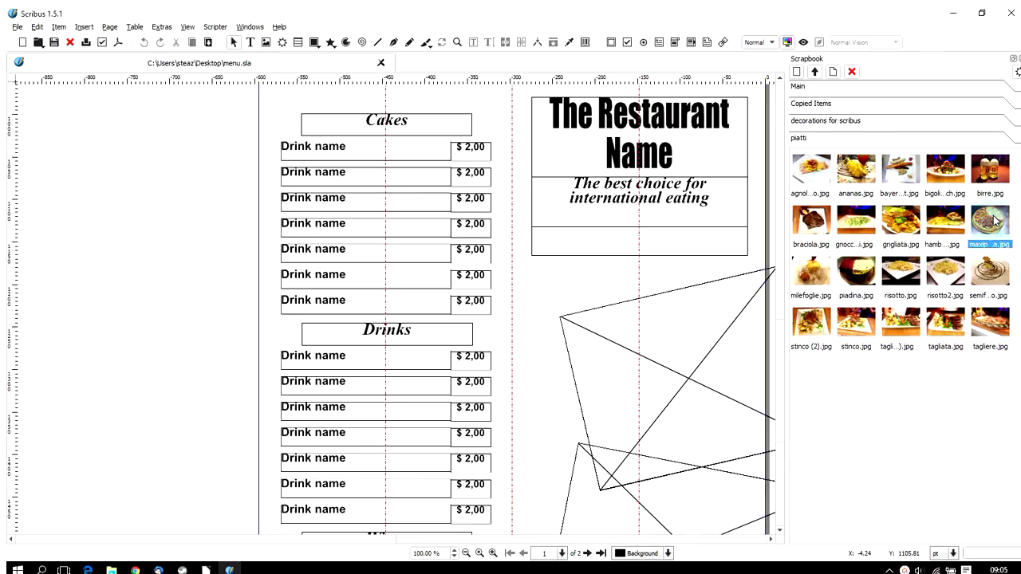
drag(994, 222, 670, 321)
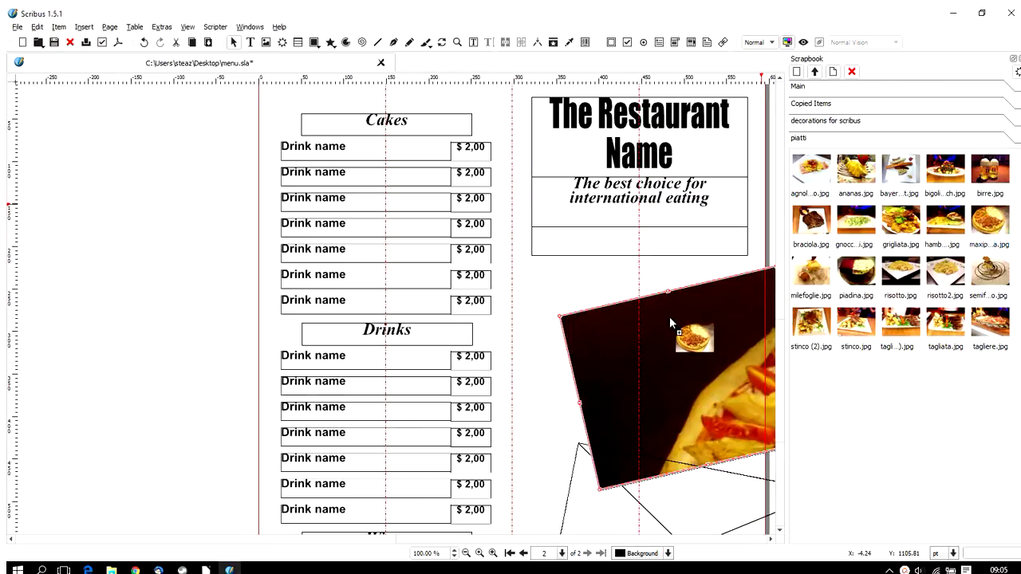
Scale the pizza photo proportionally to its frame size and shrink the frame to about 299 × 250 pt.
right_click(669, 317)
click(677, 313)
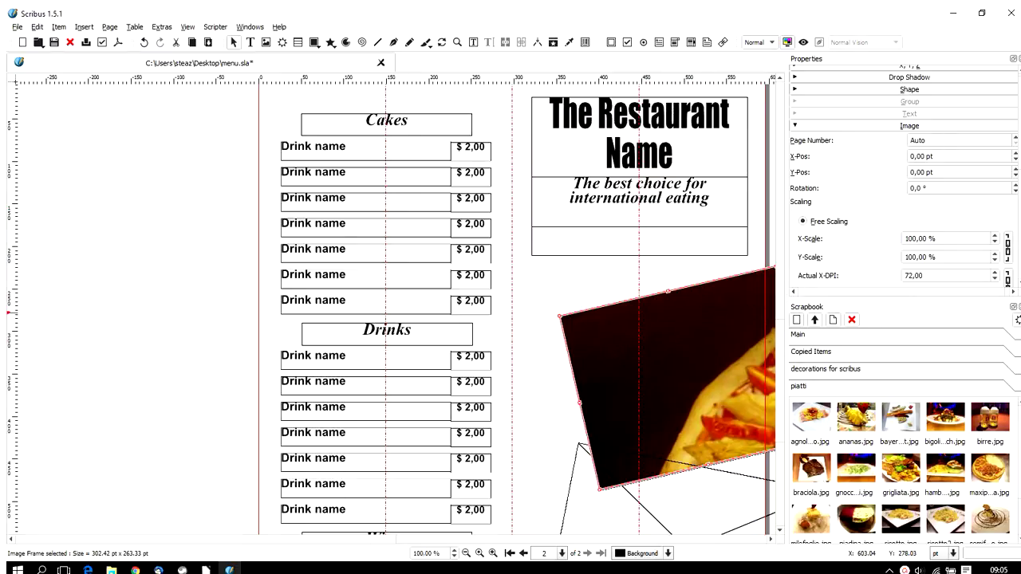
scroll(829, 175, down, 5)
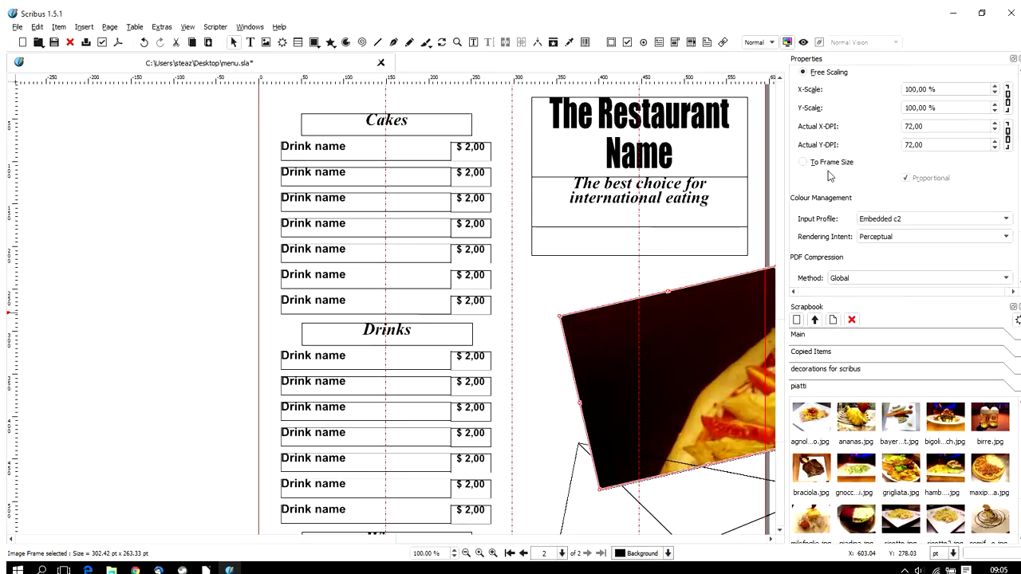
click(804, 163)
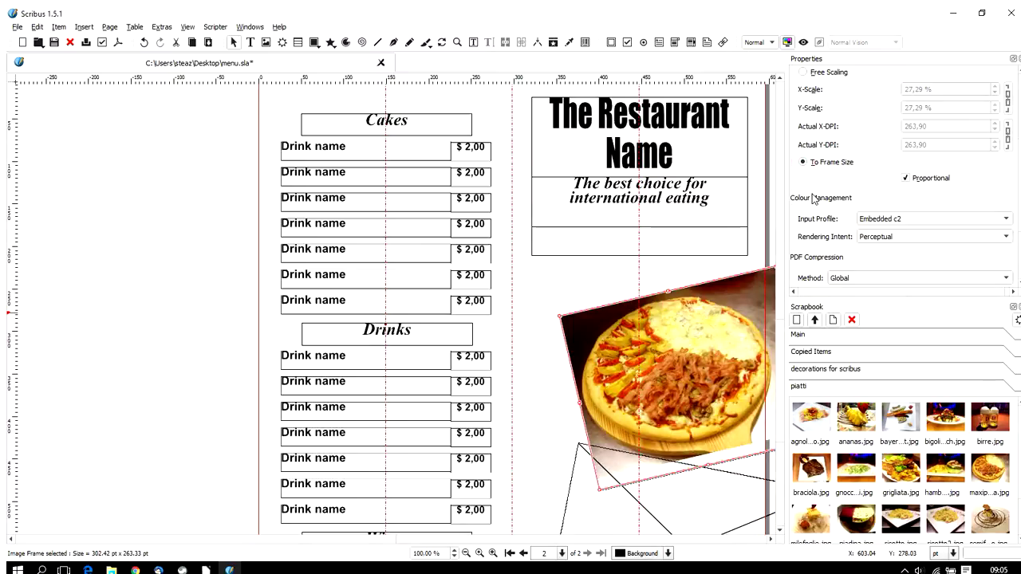
drag(707, 465, 707, 459)
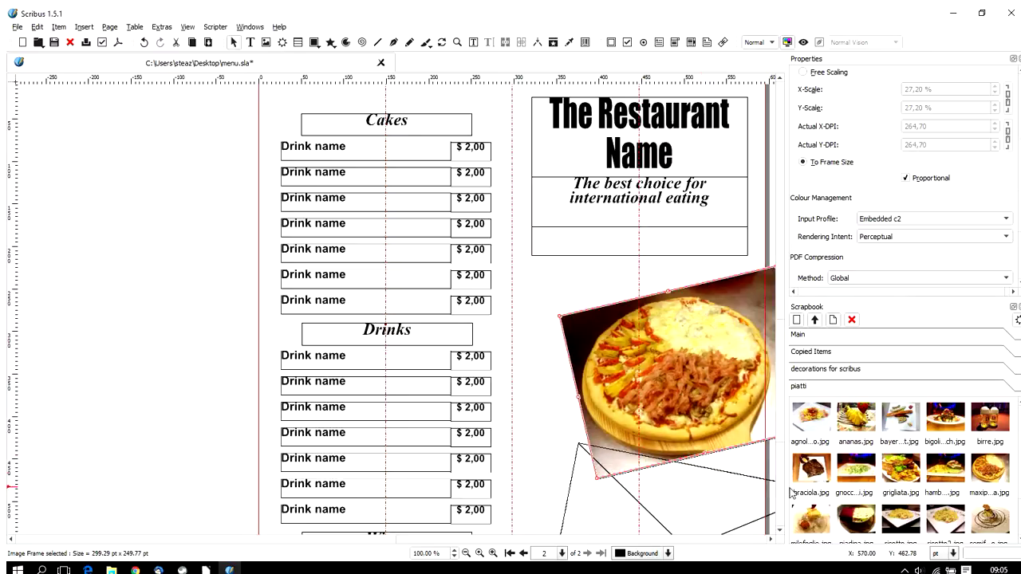
Place grigliata.jpg from the Scrapbook in the second tilted frame and scale it proportionally to the frame size.
scroll(590, 383, down, 3)
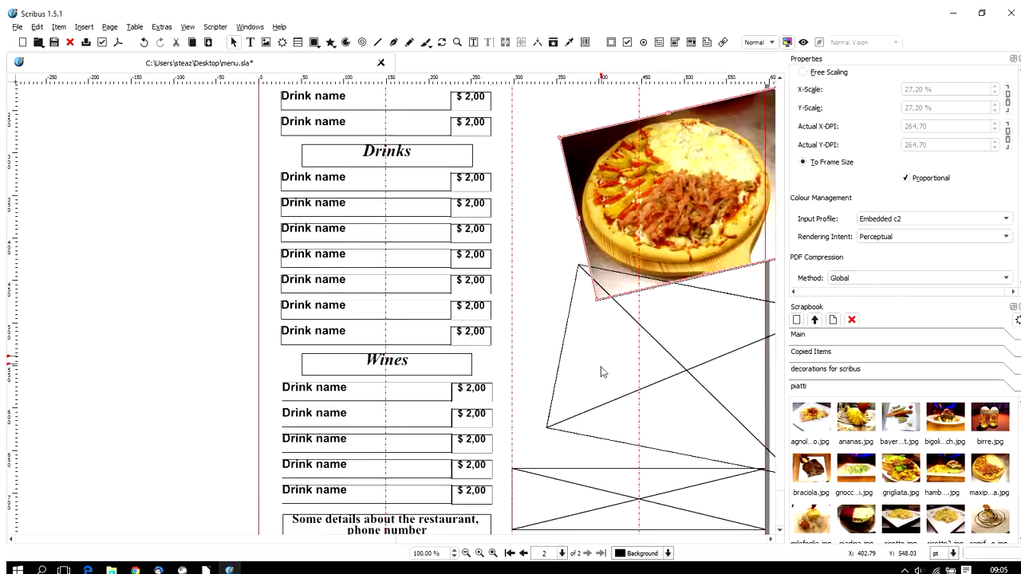
click(640, 334)
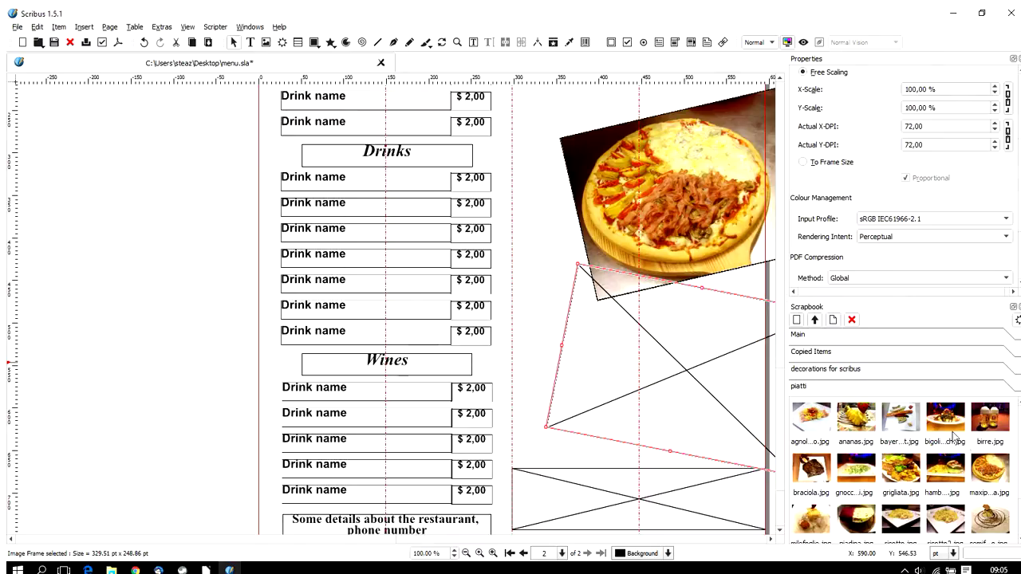
click(909, 472)
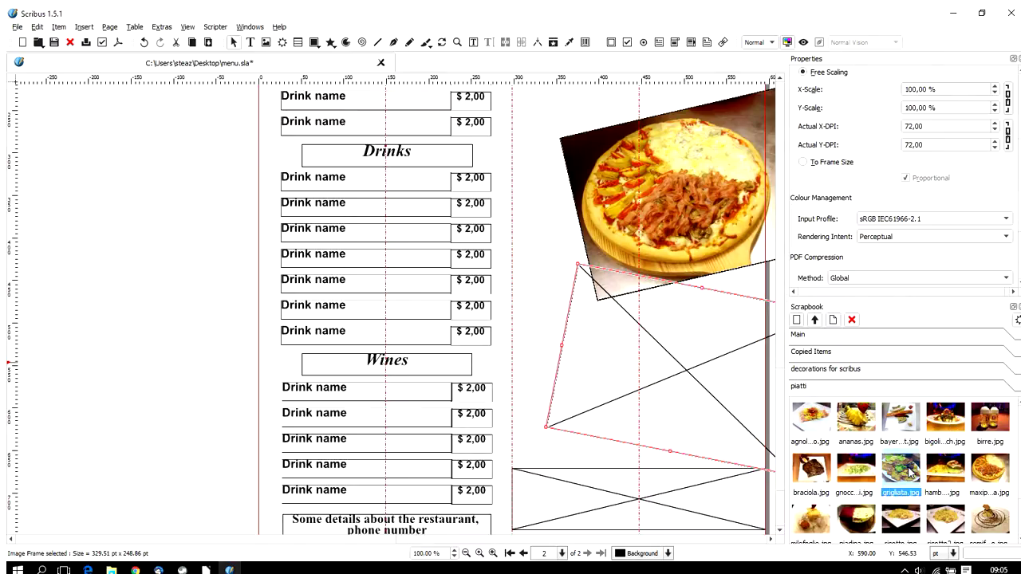
drag(904, 474, 638, 331)
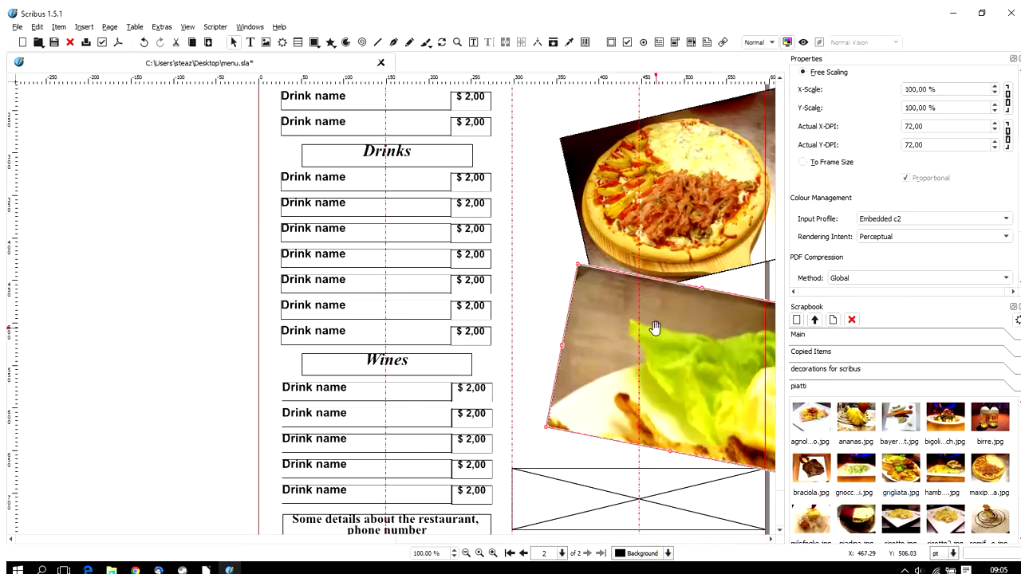
click(804, 163)
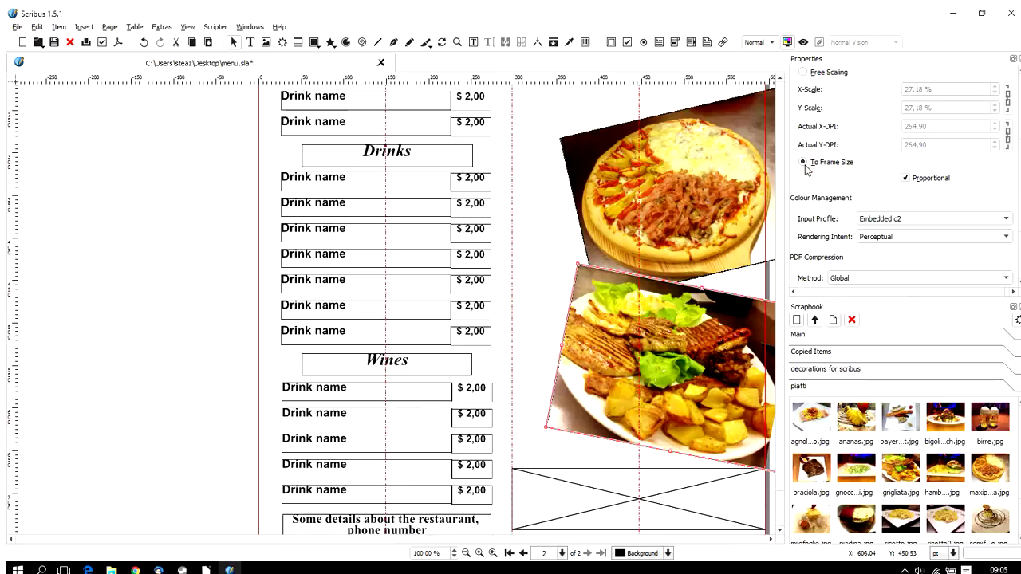
Place birre.jpg from the Scrapbook in the wide frame below the grilled meat photo and scale it to the frame size.
scroll(645, 372, down, 2)
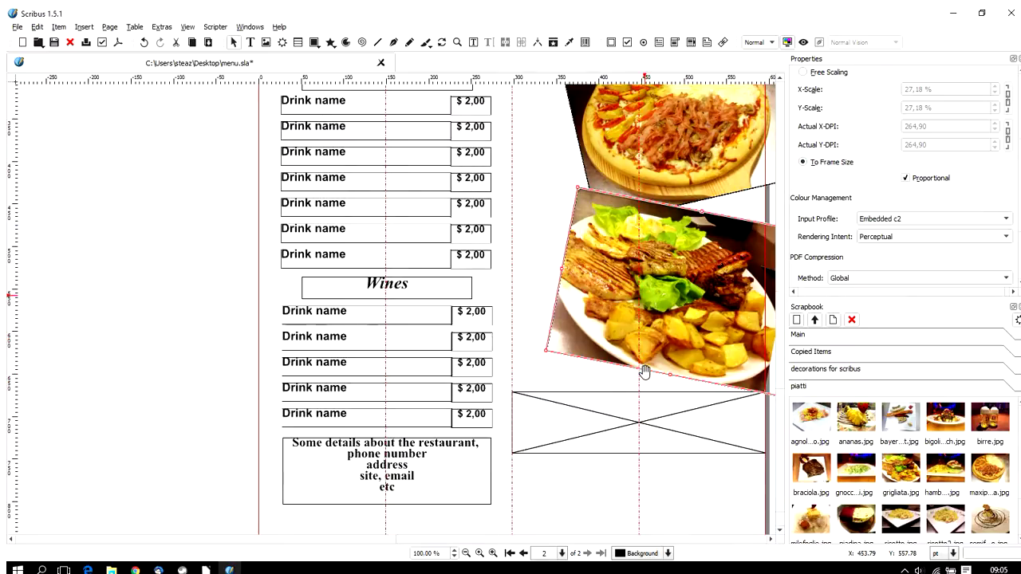
scroll(644, 371, down, 1)
click(647, 405)
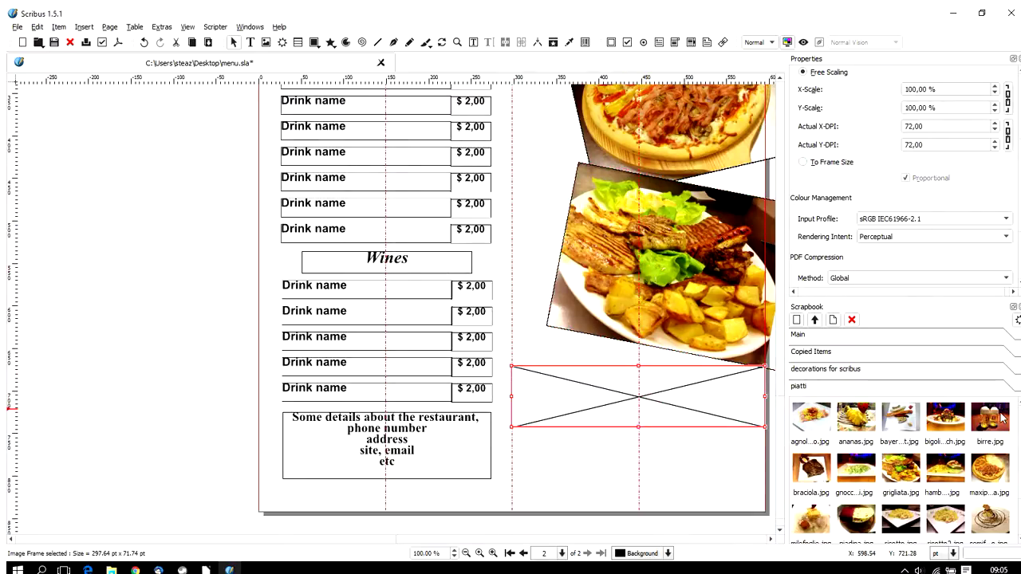
drag(1003, 418, 594, 386)
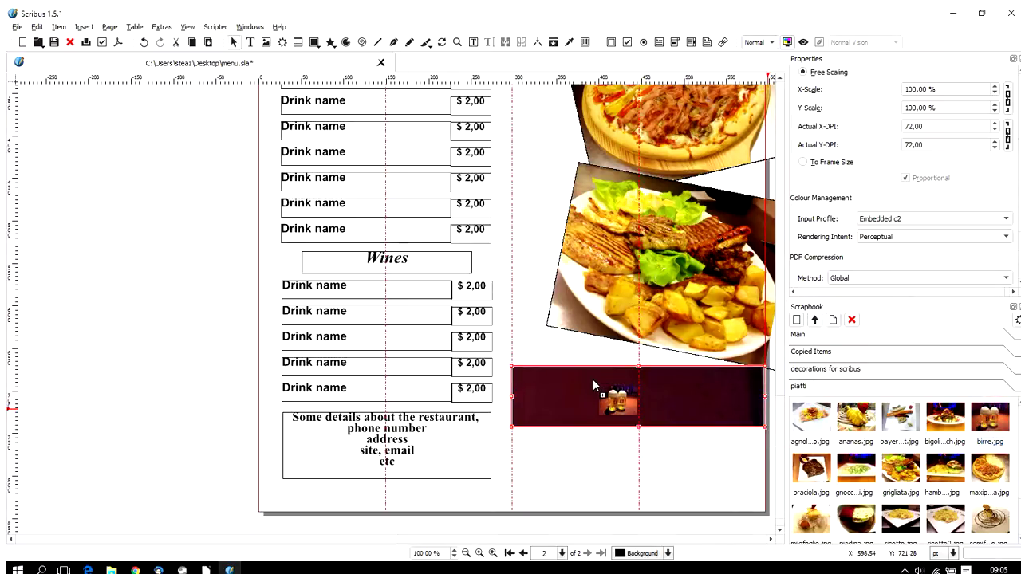
click(808, 163)
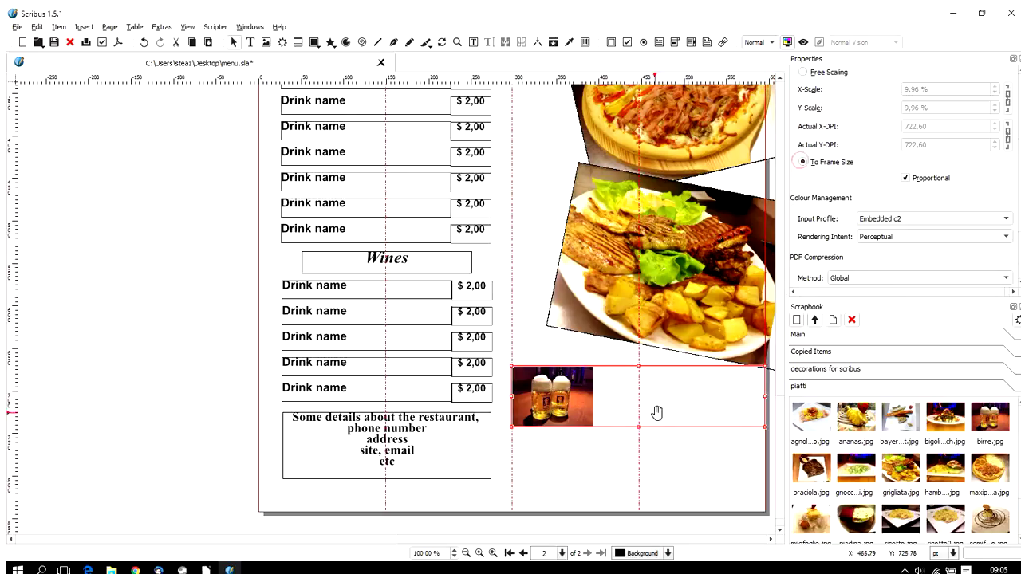
Switch the beer photo to free scaling and enlarge its X and Y scale to 30.96 % to fill the frame's width.
click(803, 73)
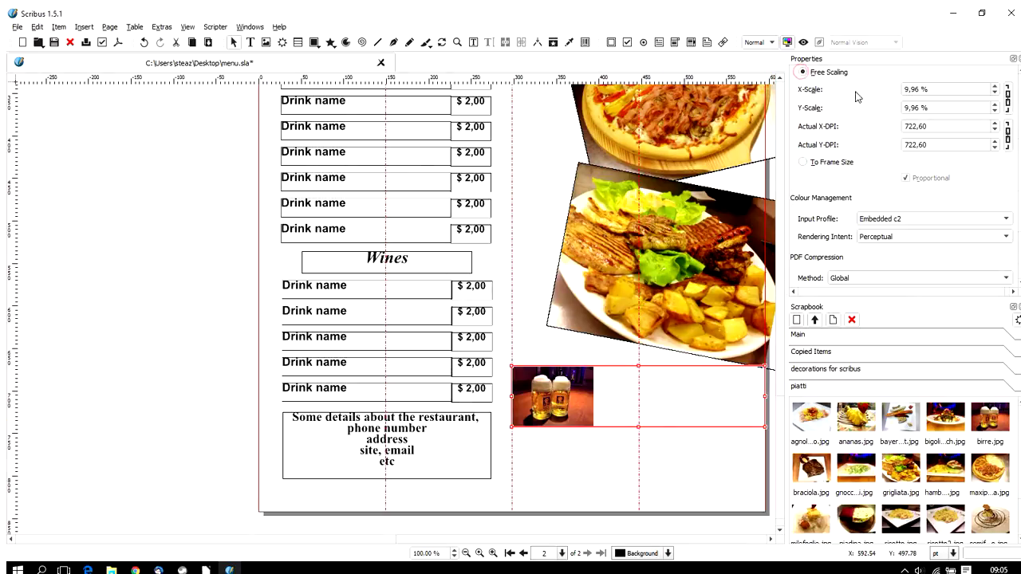
click(967, 92)
scroll(967, 92, up, 5)
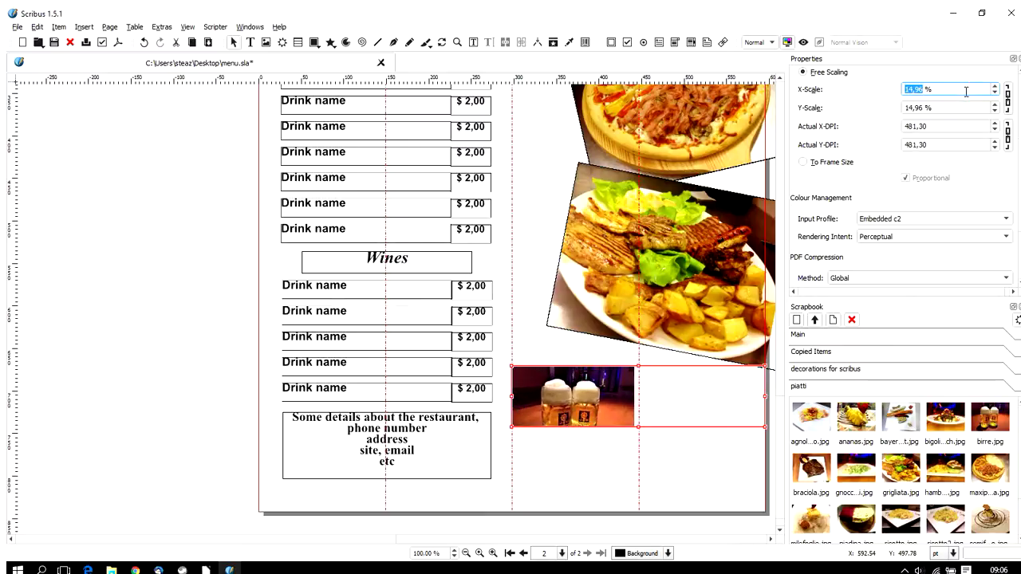
scroll(966, 92, up, 17)
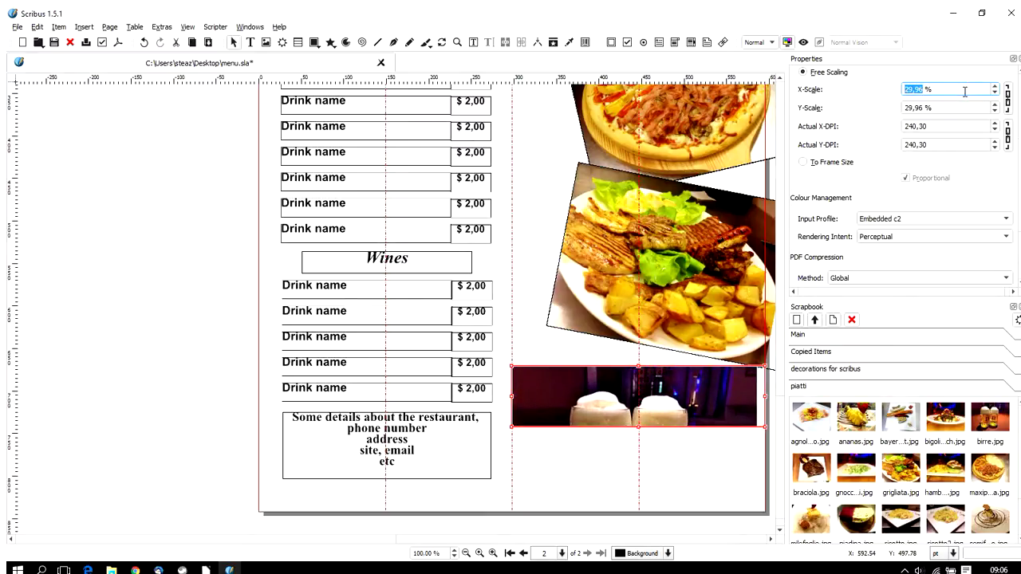
scroll(964, 92, down, 1)
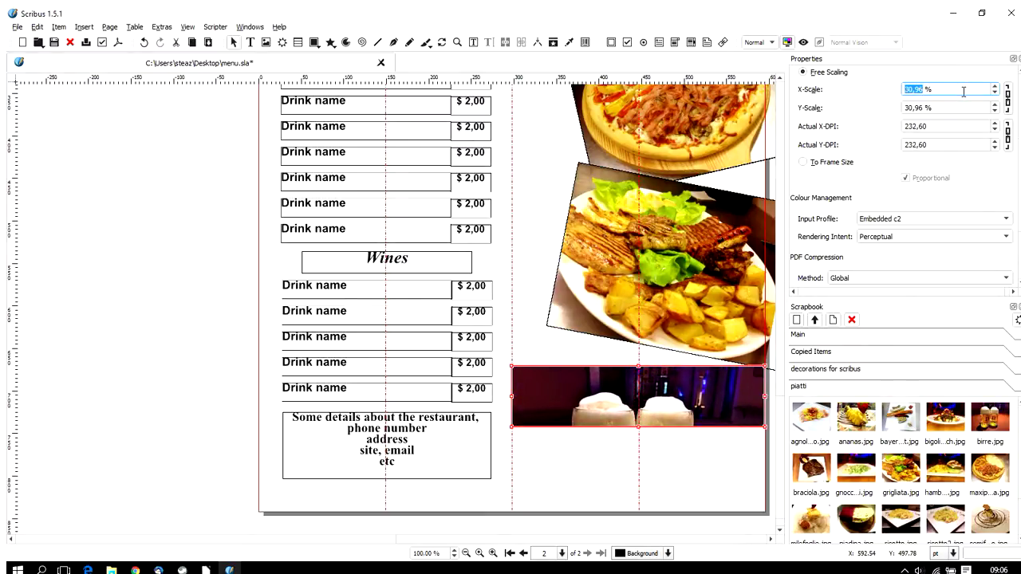
Shift the beer photo vertically within its frame to a Y position of -49 pt.
scroll(882, 116, up, 3)
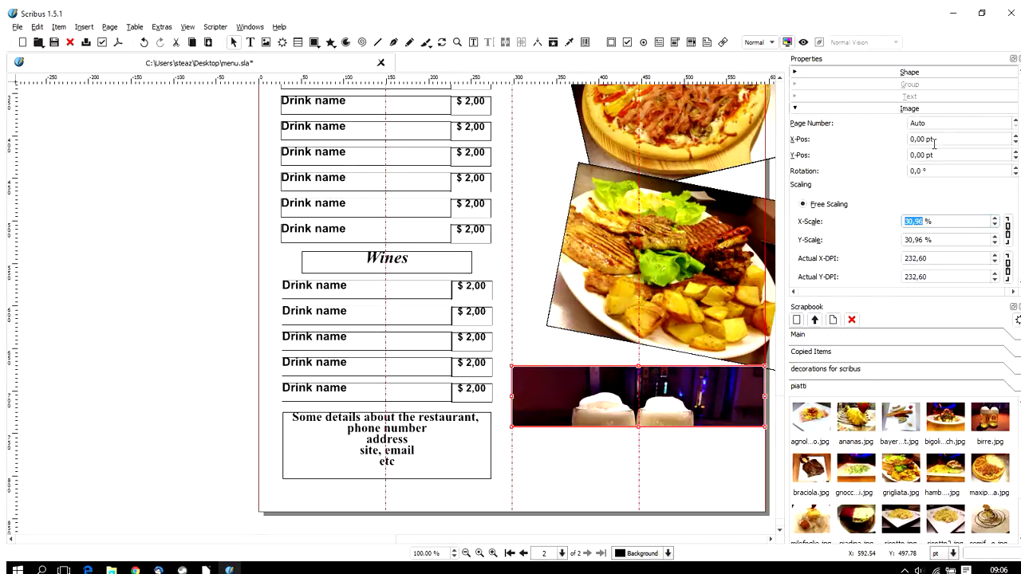
scroll(957, 155, down, 9)
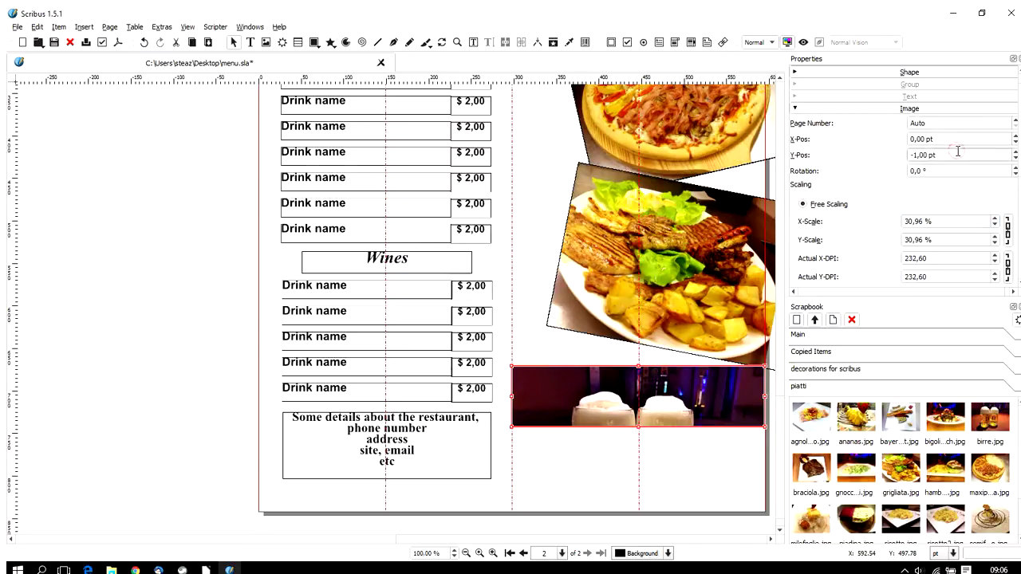
scroll(958, 155, down, 19)
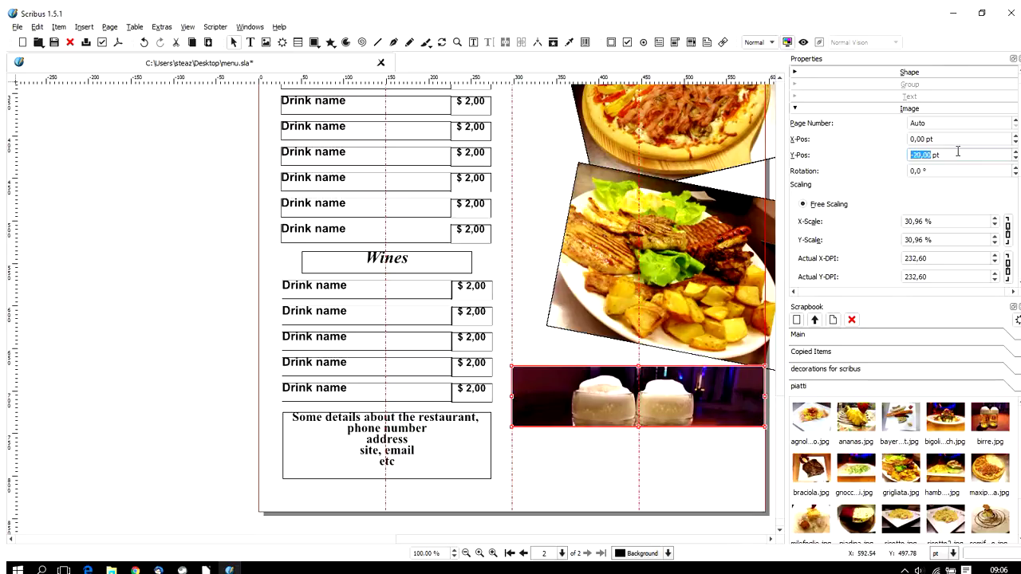
scroll(957, 153, down, 16)
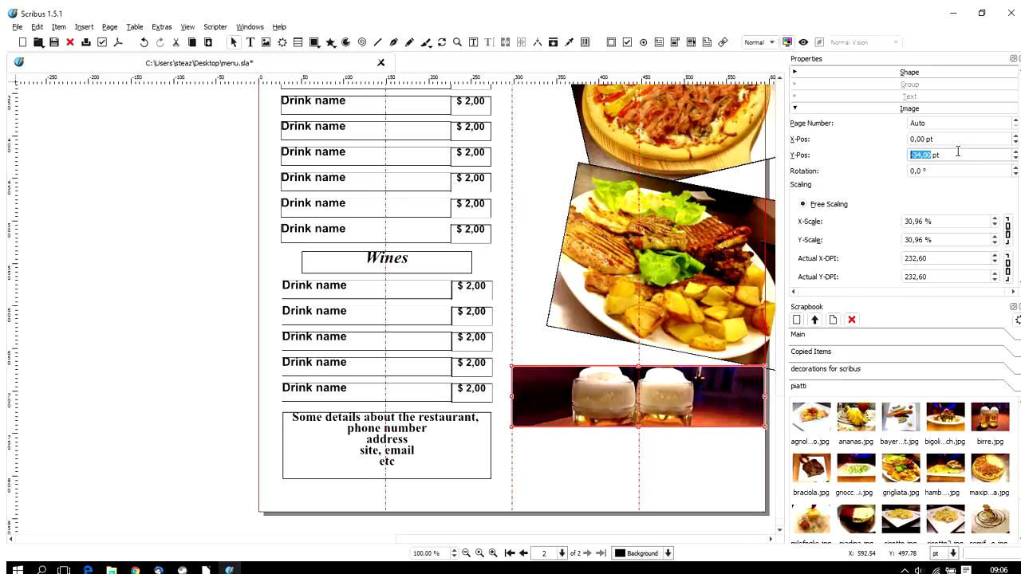
scroll(957, 151, down, 5)
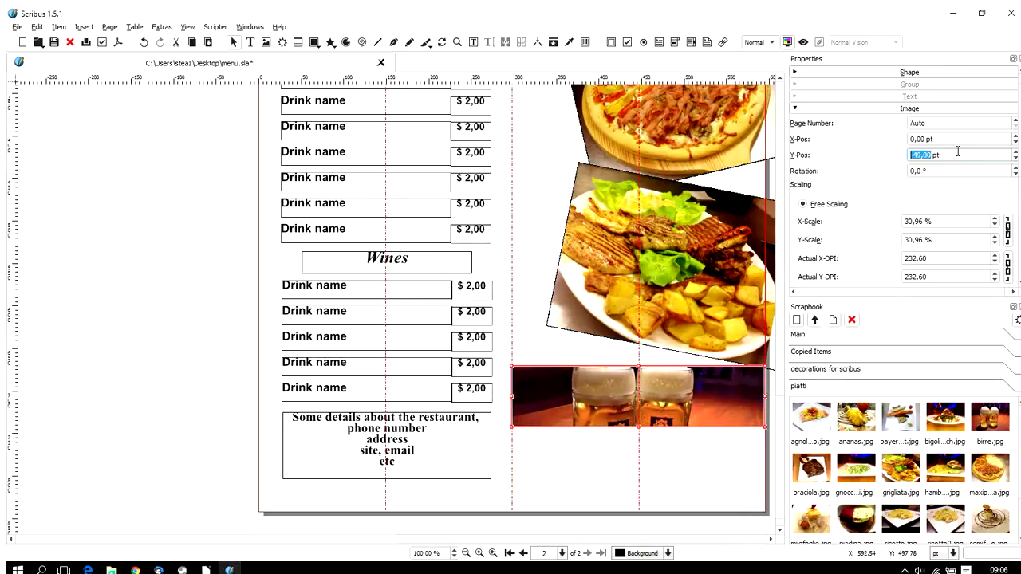
Hide the Properties and Scrapbook palettes and turn on preview mode for the menu's second page.
scroll(690, 387, up, 2)
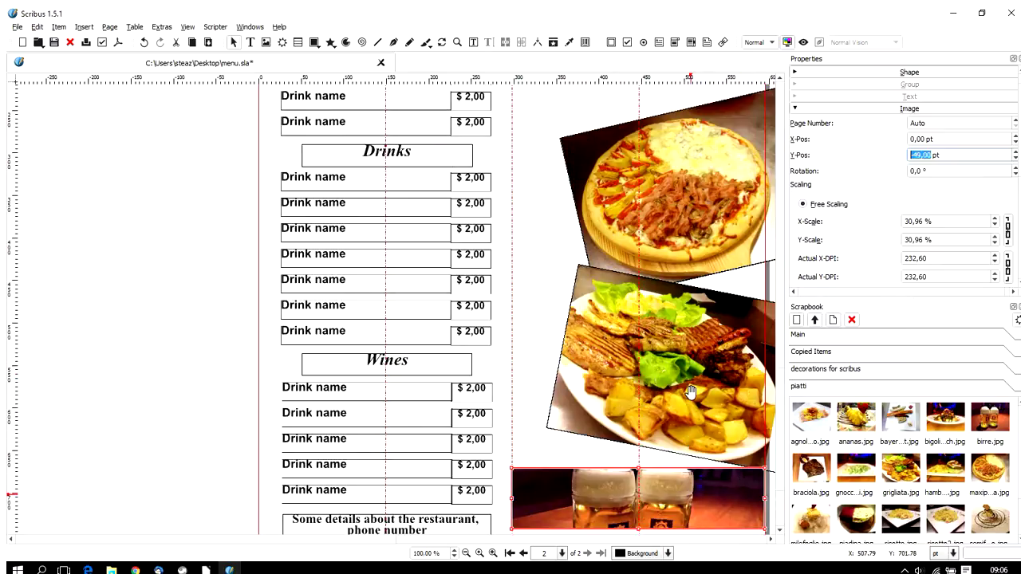
click(1017, 59)
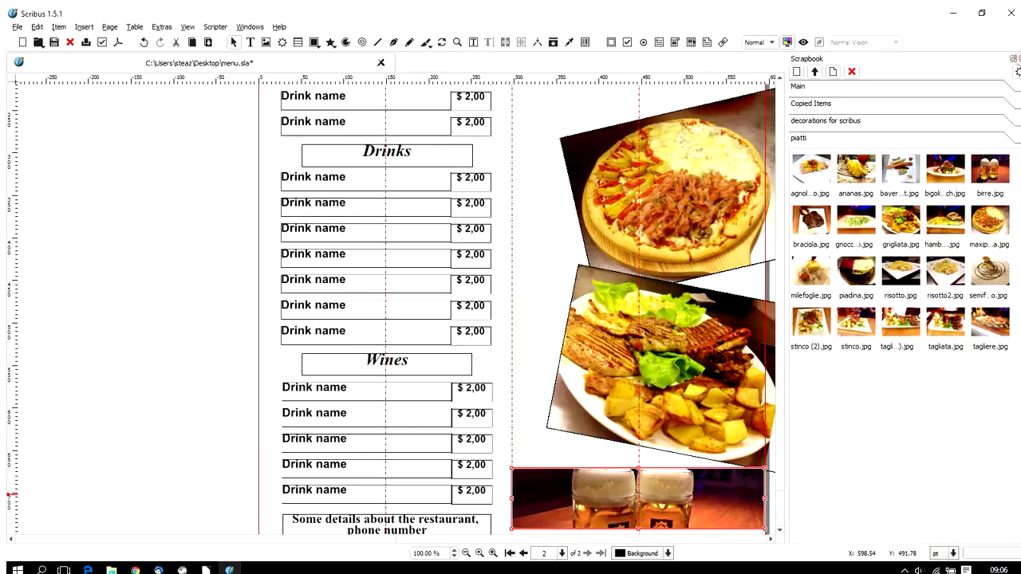
click(1017, 59)
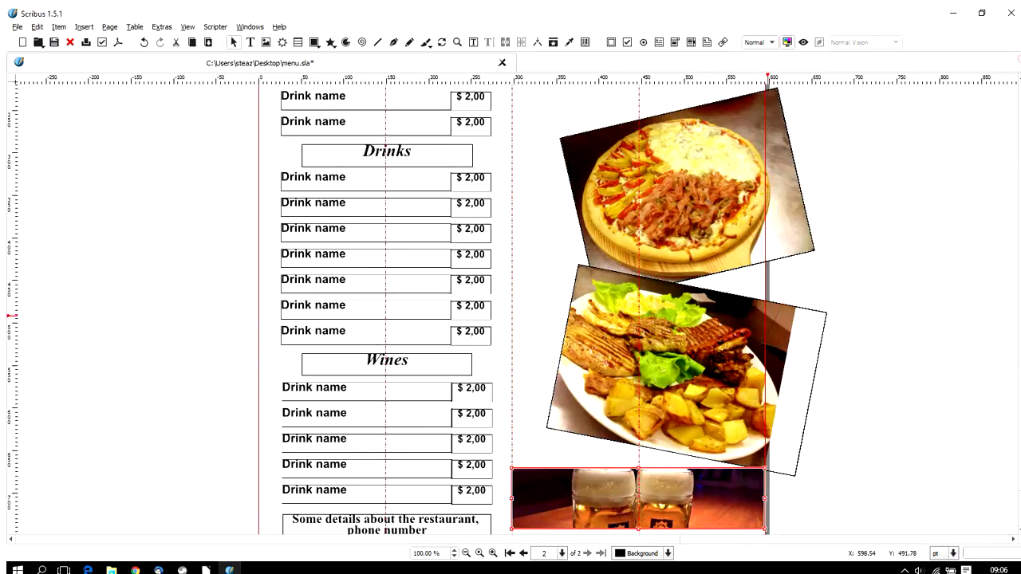
scroll(744, 327, up, 4)
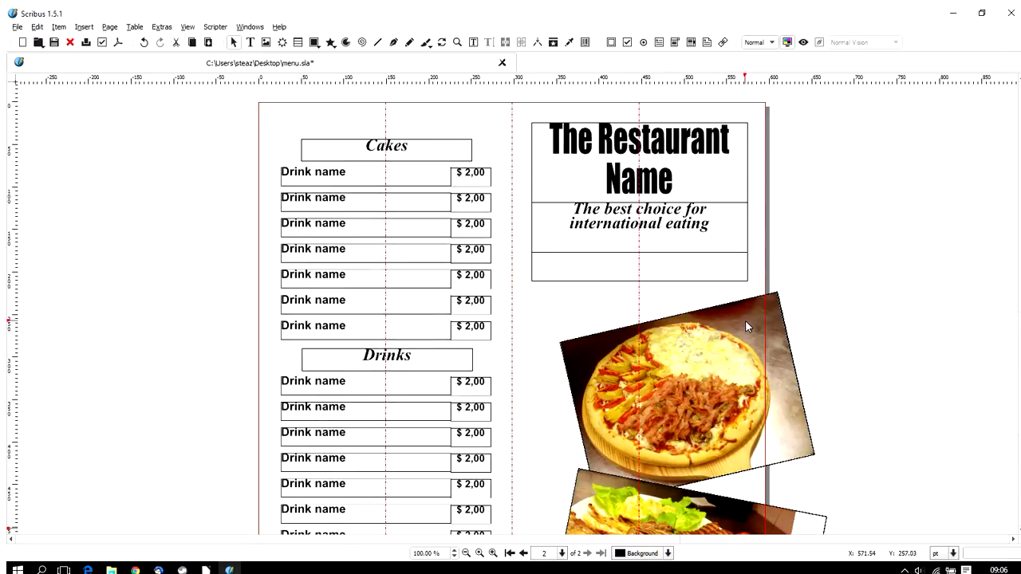
click(804, 42)
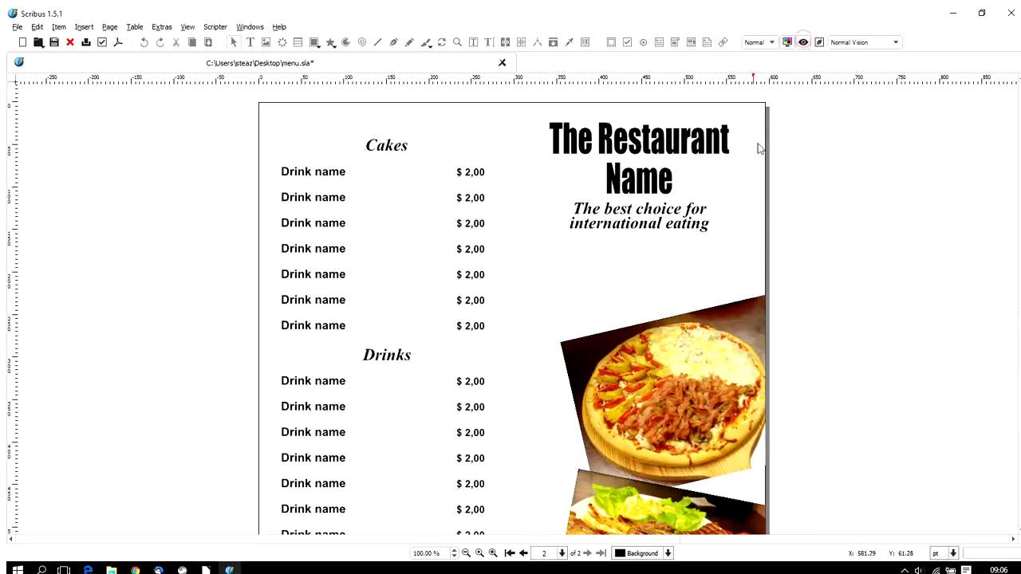
Look over the previewed second page from top to bottom and turn off preview mode.
scroll(730, 252, down, 5)
scroll(729, 263, down, 1)
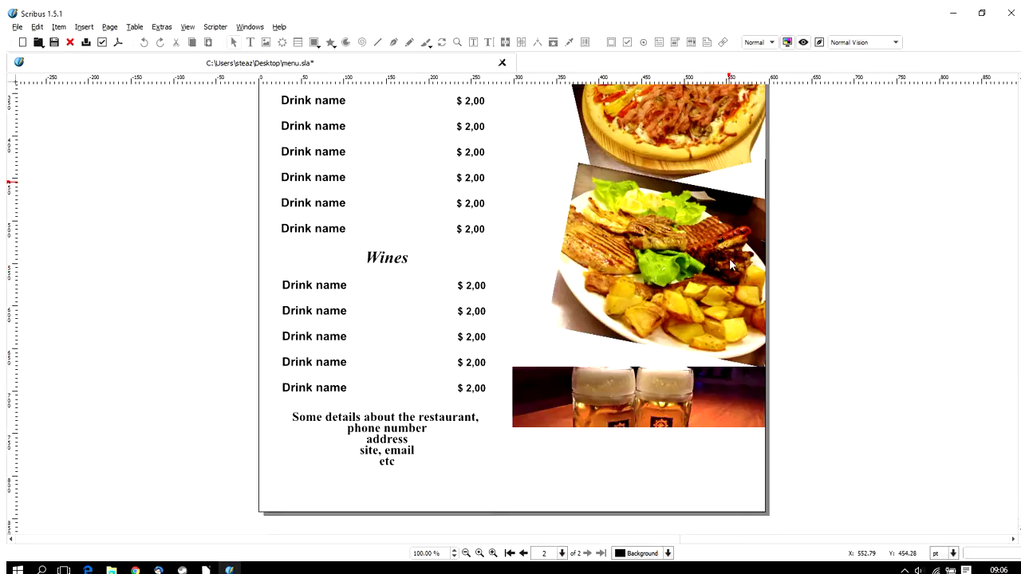
scroll(729, 263, up, 5)
scroll(729, 264, up, 2)
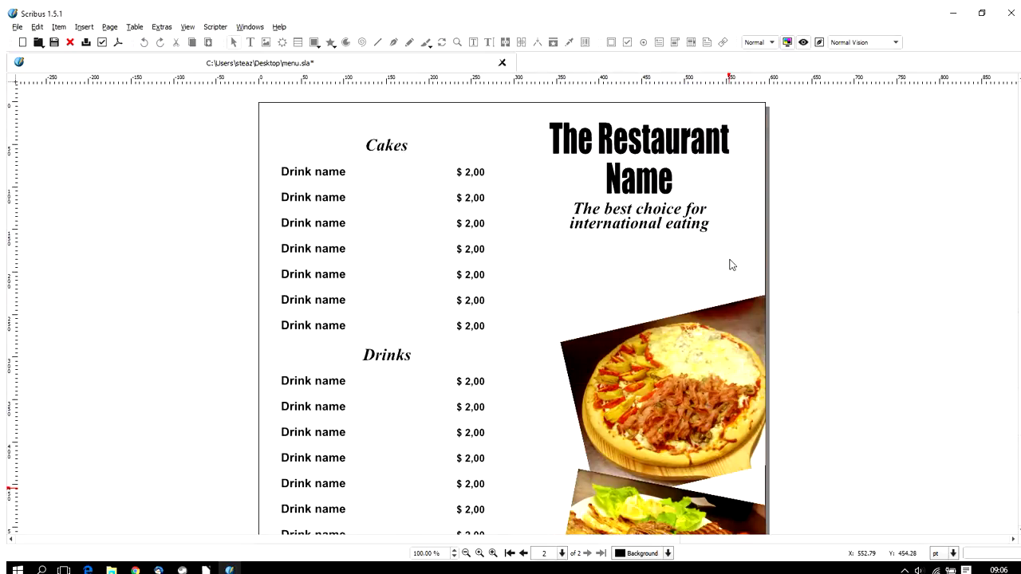
click(803, 43)
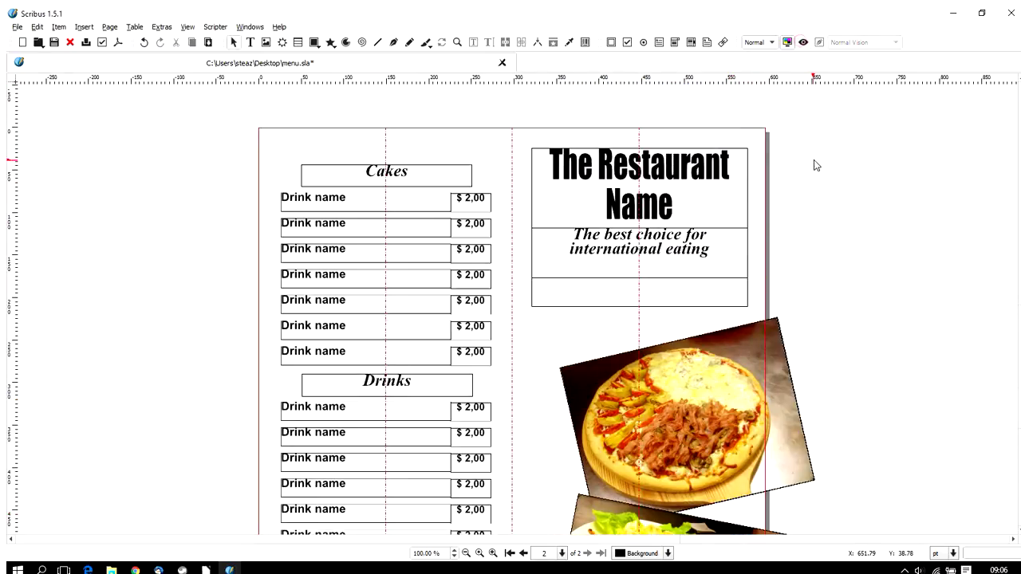
Draw a rectangle about 298 × 833 pt over the cover half of the page and select it.
click(314, 42)
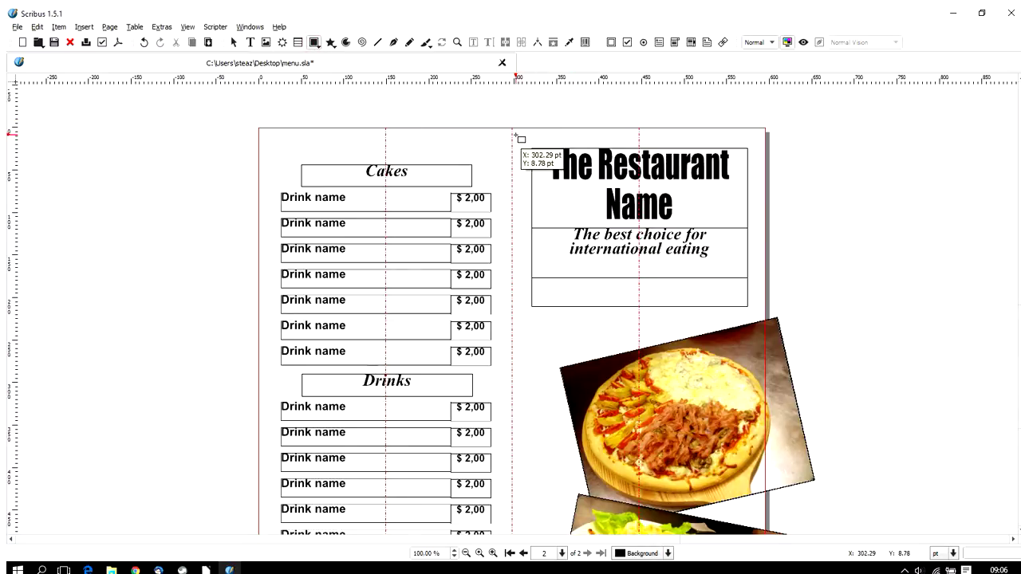
drag(512, 129, 762, 484)
scroll(661, 269, down, 3)
scroll(662, 288, down, 3)
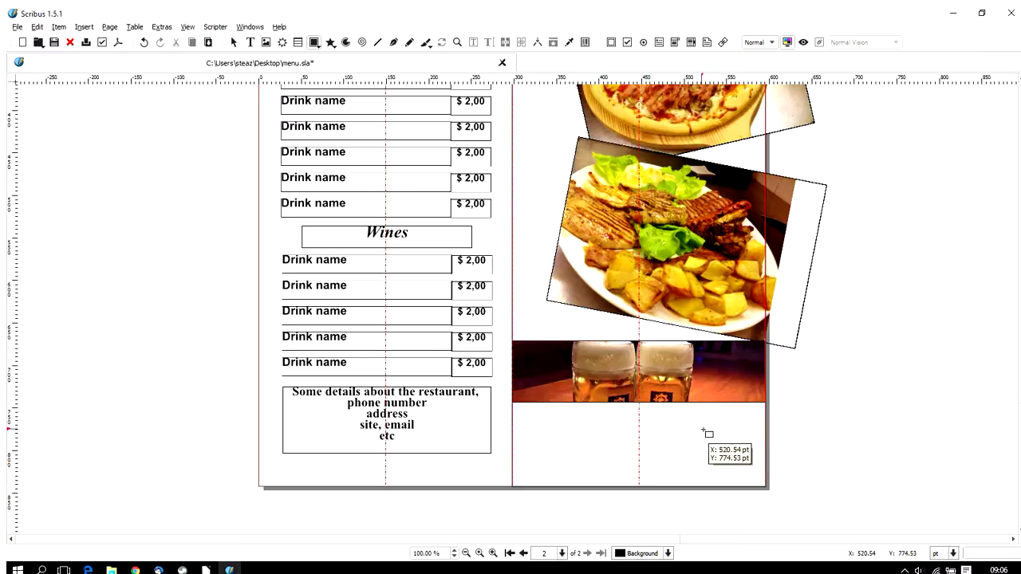
scroll(695, 428, up, 3)
scroll(696, 428, up, 5)
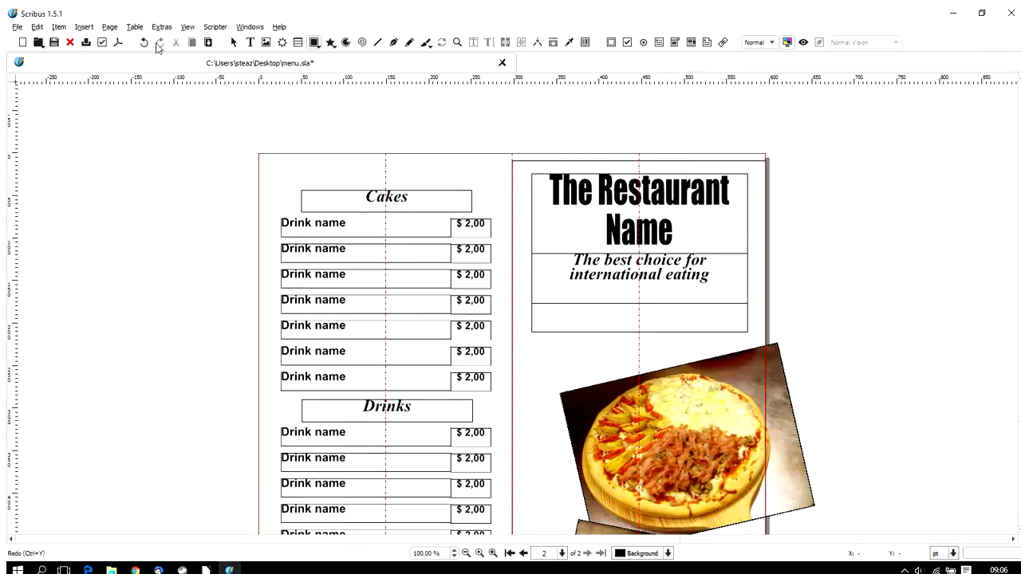
click(545, 166)
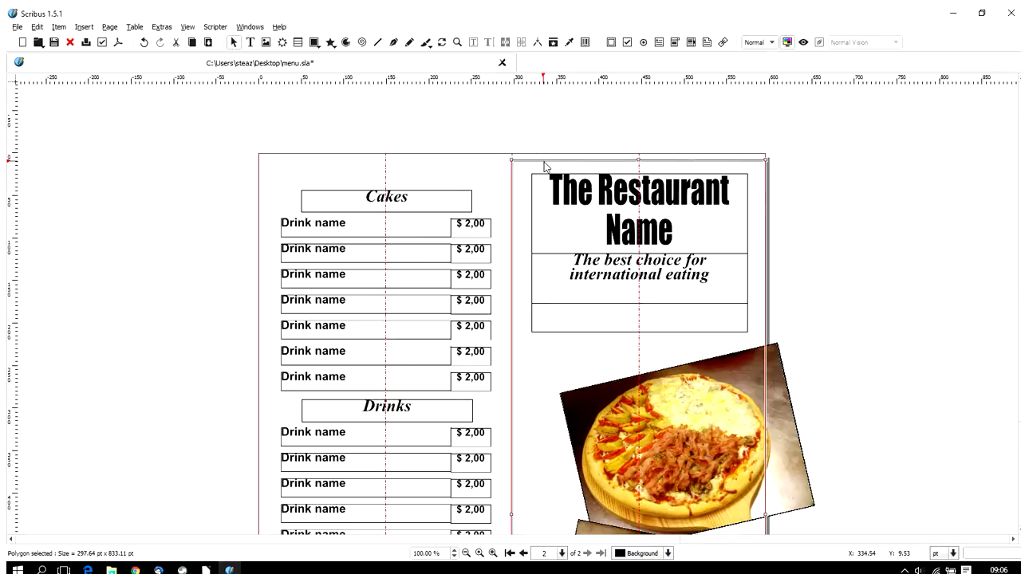
Show the Layers palette and delete the rectangle covering the cover half.
click(249, 27)
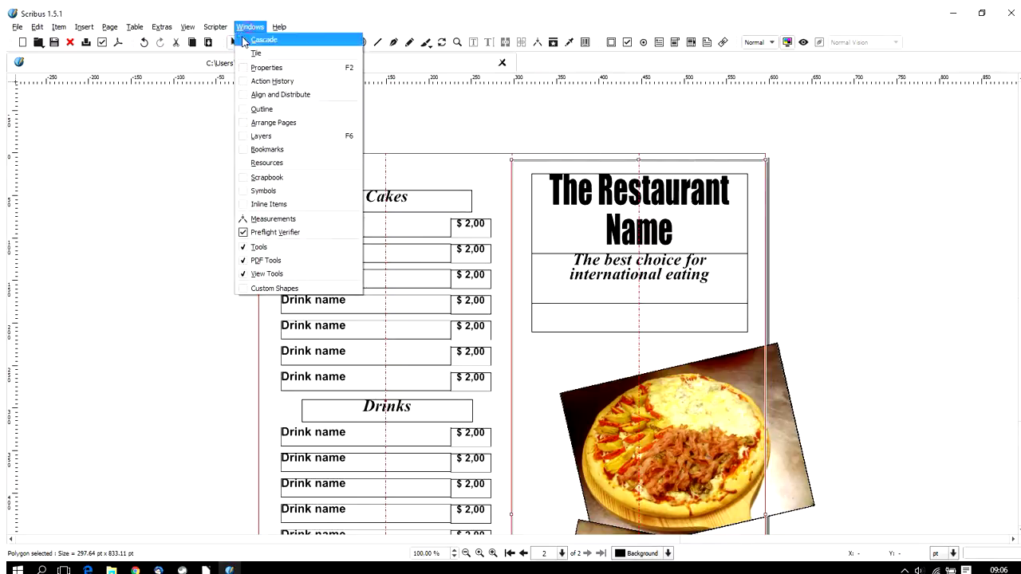
click(271, 135)
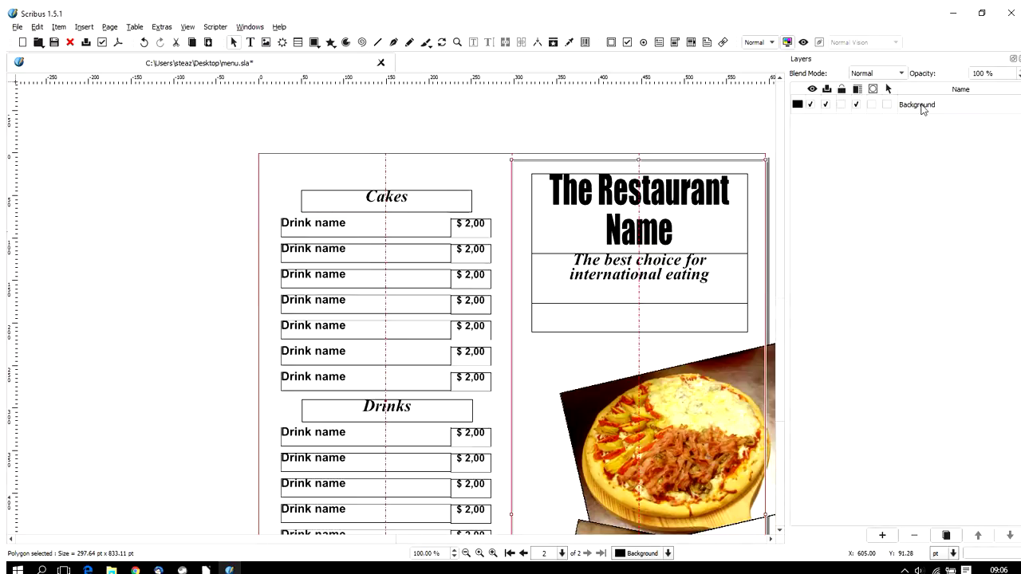
right_click(520, 164)
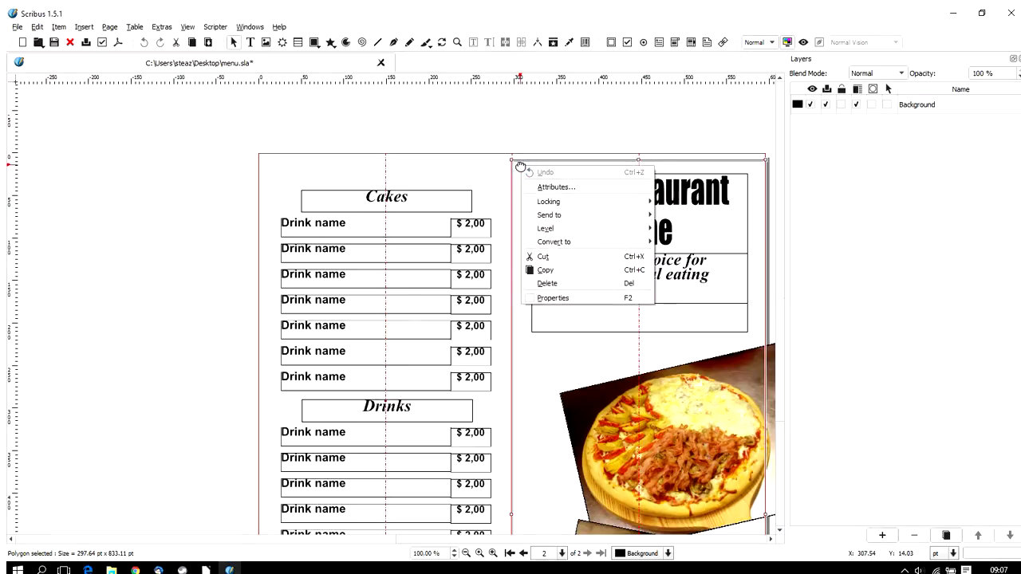
click(550, 285)
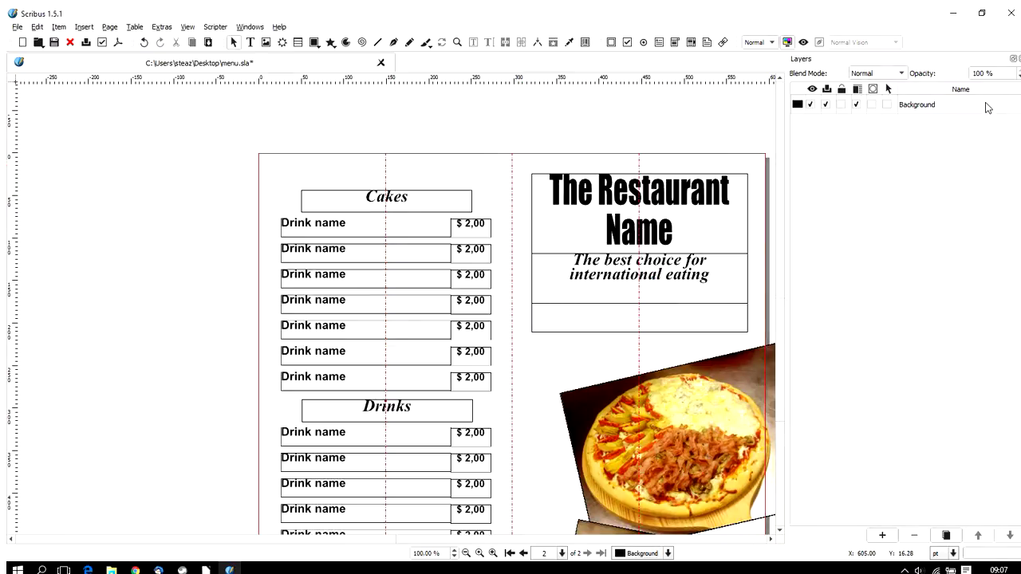
Add a new layer named decorations and hide the Background layer.
click(947, 535)
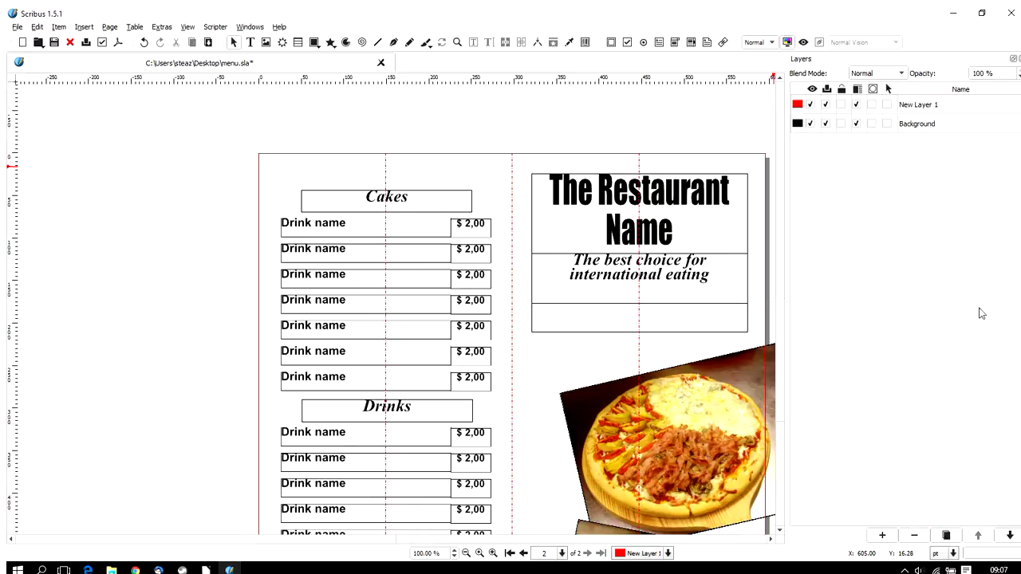
double_click(931, 106)
text(decorations)
key(Return)
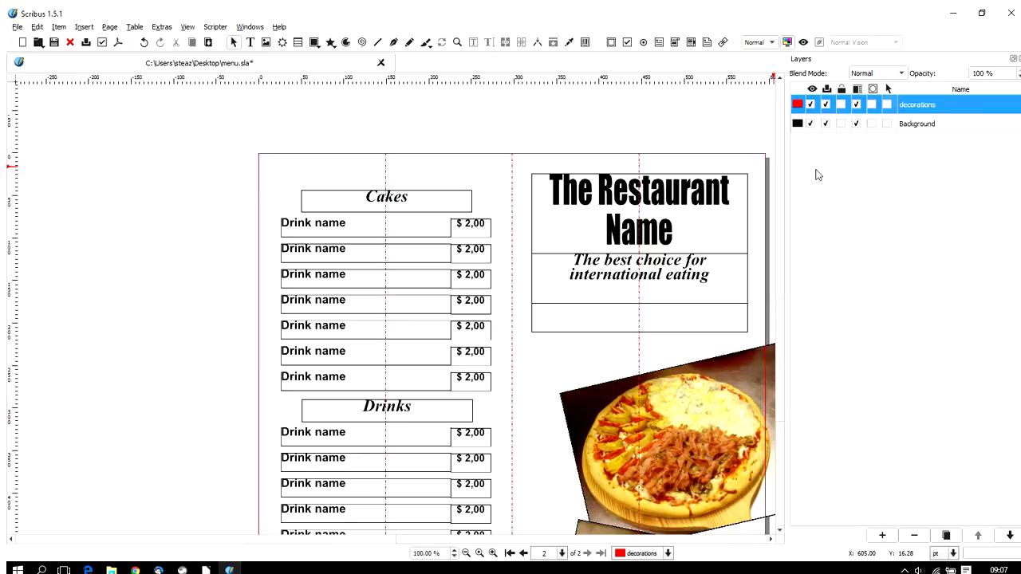
click(811, 124)
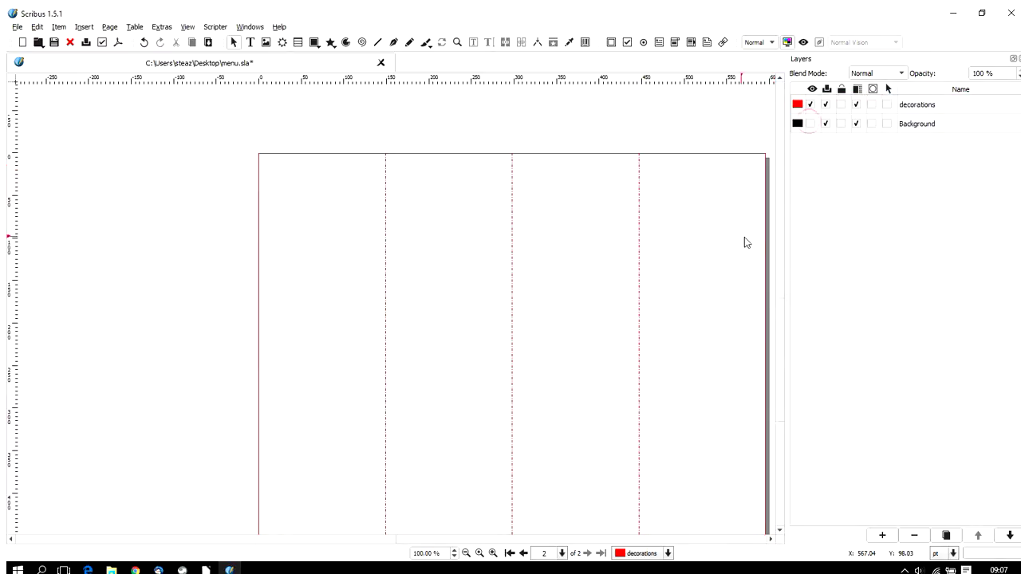
Draw a rectangle about 282 × 824 pt over the cover half on the decorations layer.
click(314, 41)
drag(526, 168, 767, 488)
scroll(686, 430, up, 2)
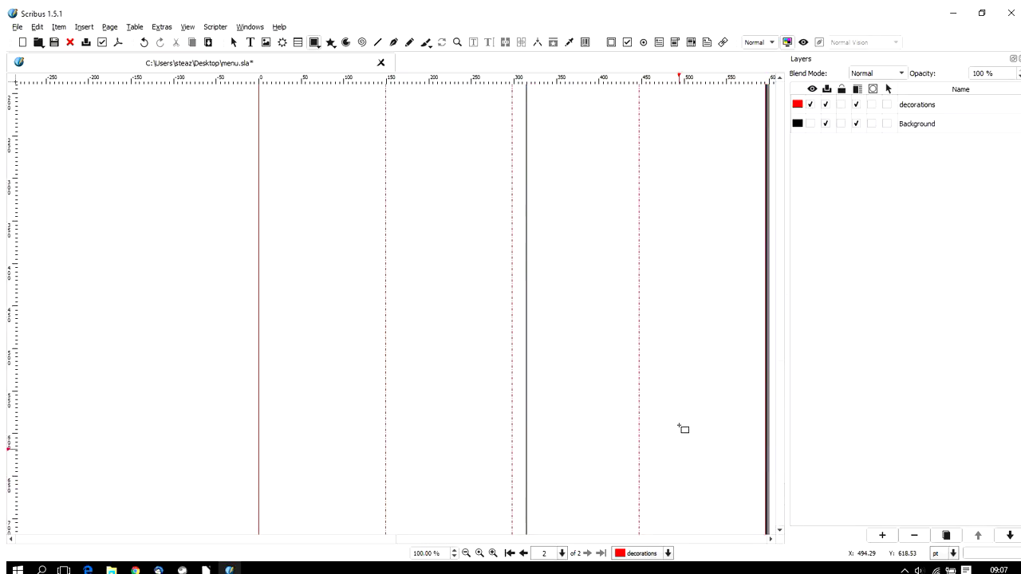
scroll(588, 273, up, 2)
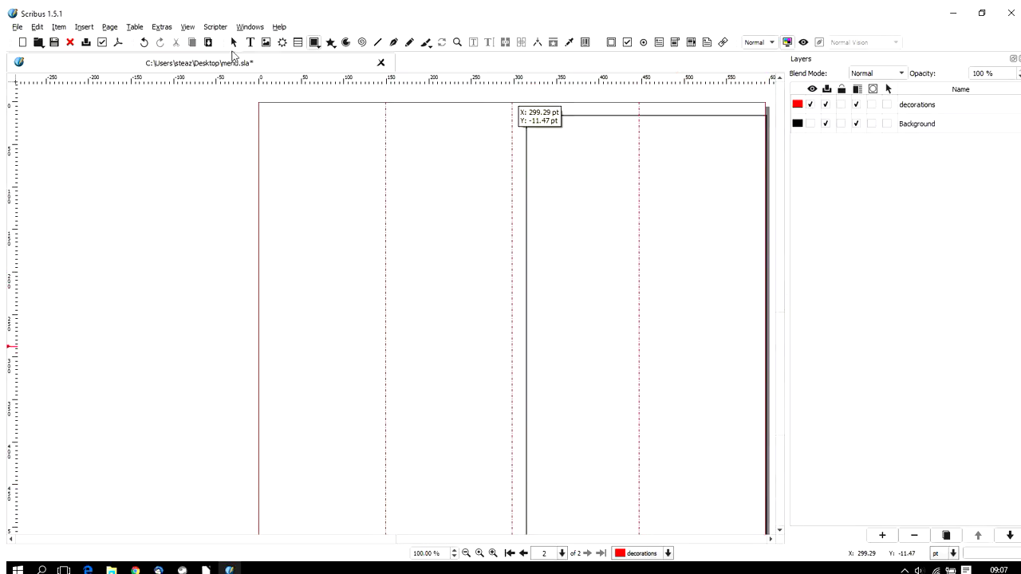
Stretch the rectangle up to the page's upper edge and sideways to the central guide, about 298 × 840 pt.
click(234, 42)
click(570, 134)
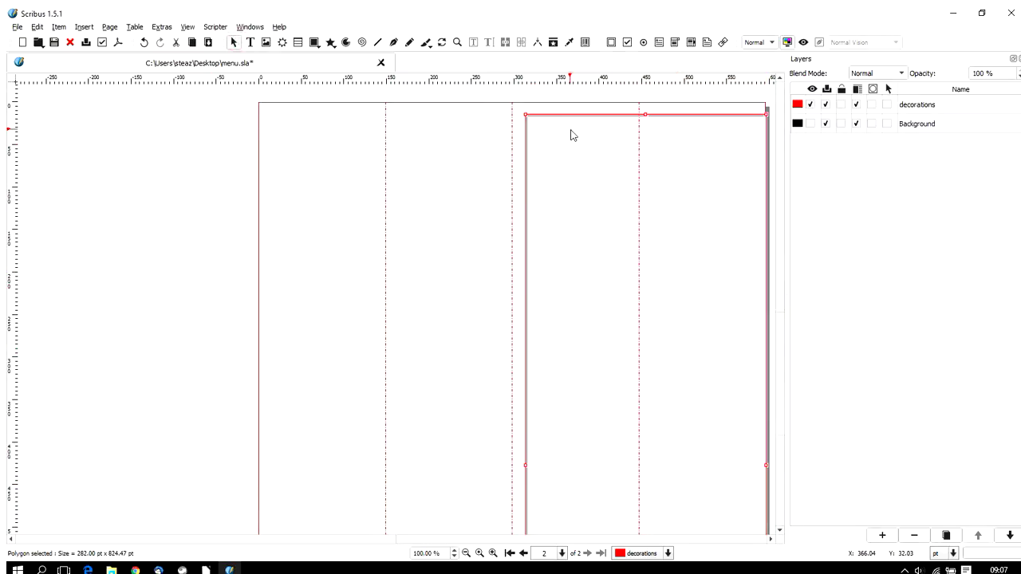
drag(646, 113, 646, 104)
scroll(524, 416, down, 3)
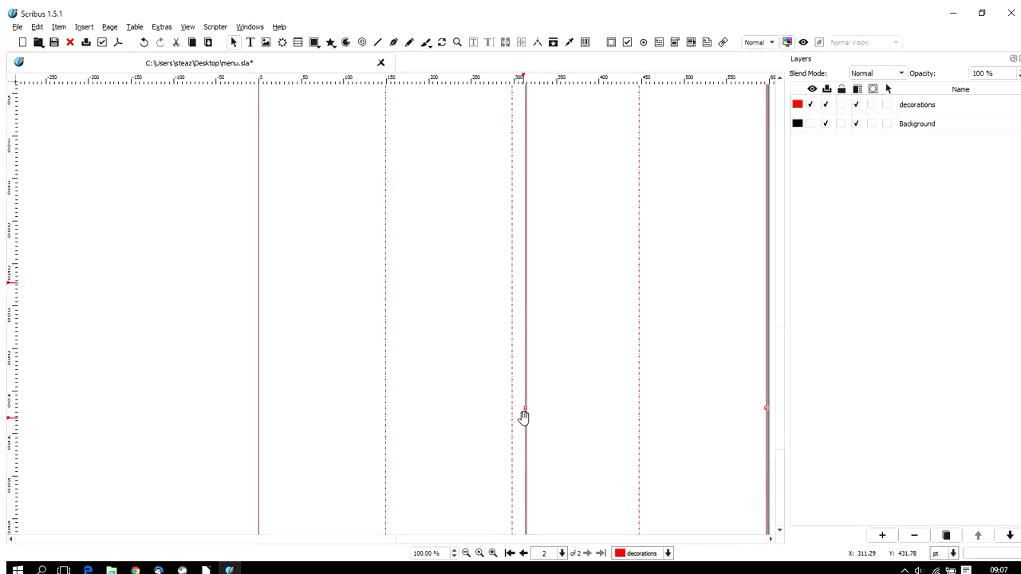
drag(524, 408, 515, 407)
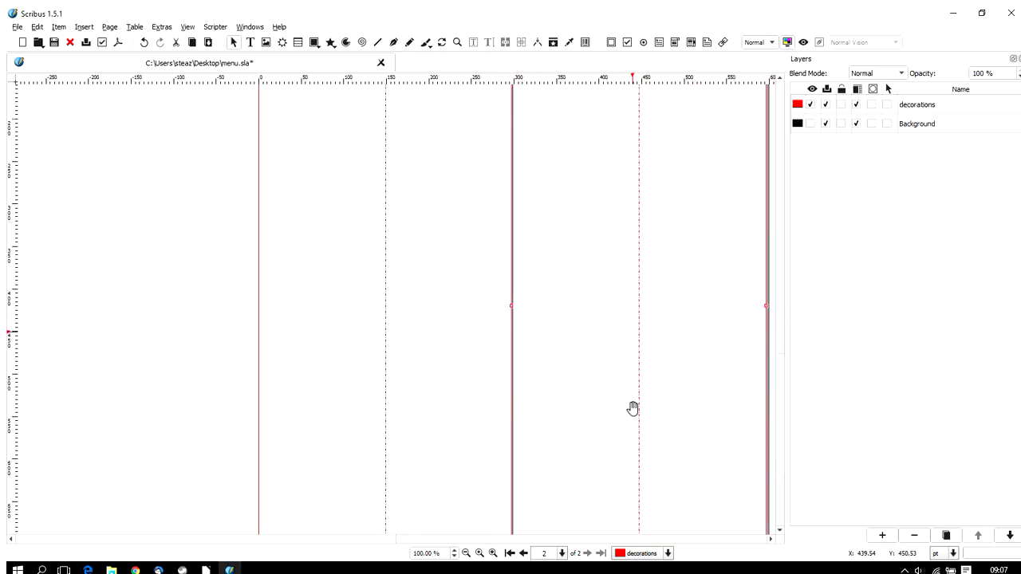
Bring the whole cover rectangle into view and open its properties.
click(453, 555)
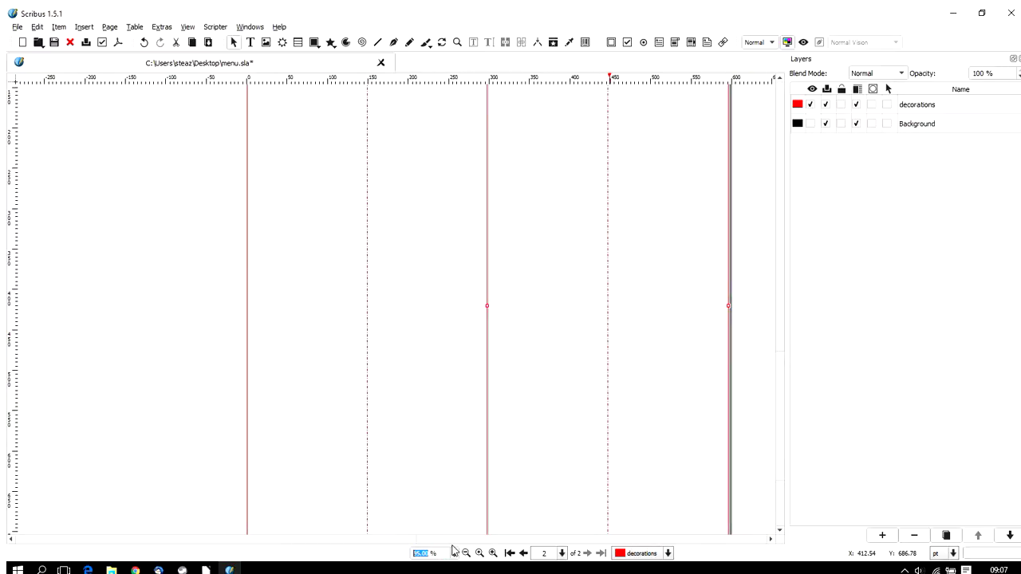
scroll(443, 552, down, 11)
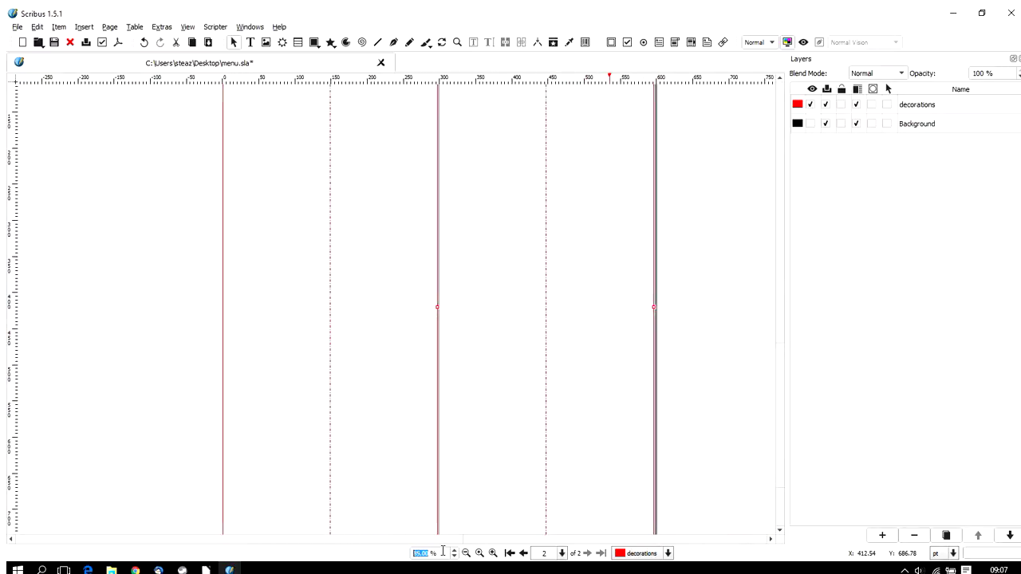
scroll(442, 552, down, 20)
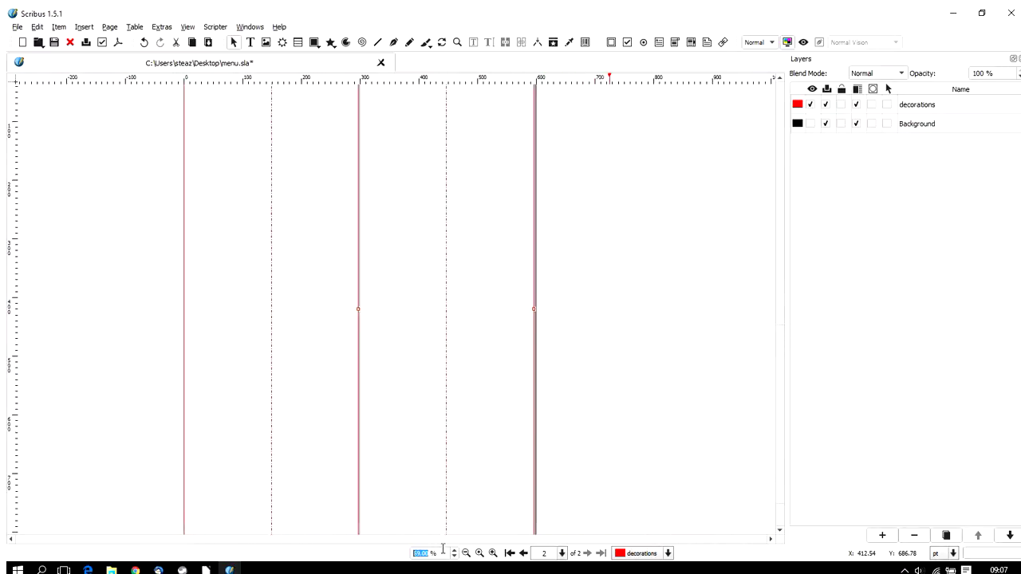
scroll(443, 552, down, 7)
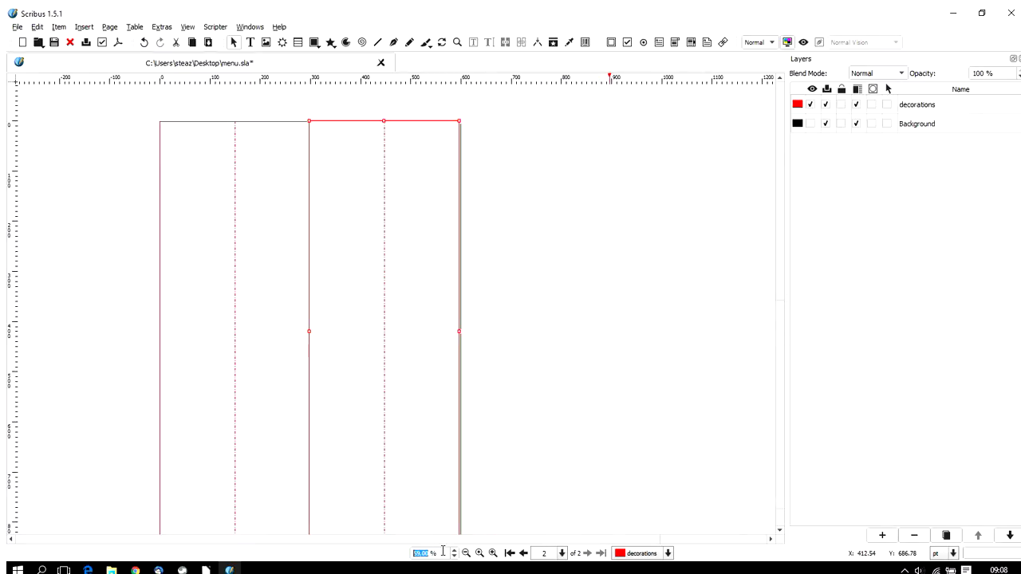
mouse_move(781, 319)
mouse_down()
mouse_move(788, 352)
mouse_move(786, 330)
mouse_up()
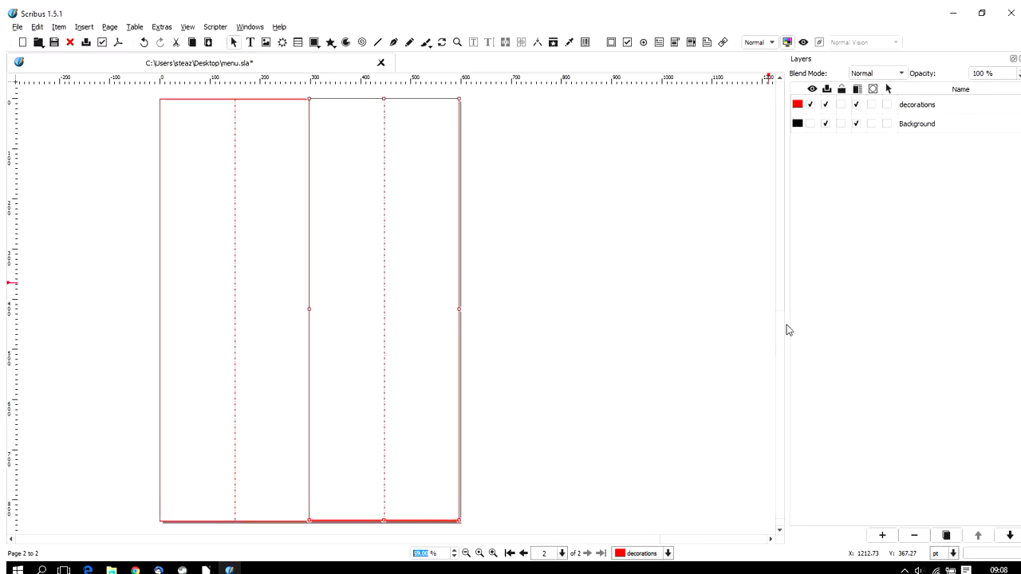
click(524, 192)
click(403, 192)
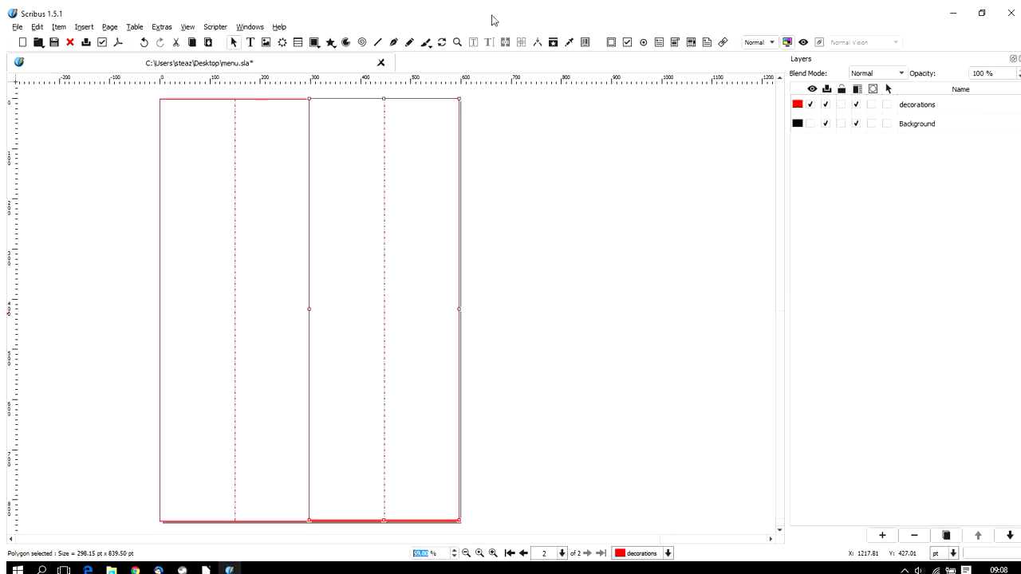
right_click(322, 172)
click(378, 319)
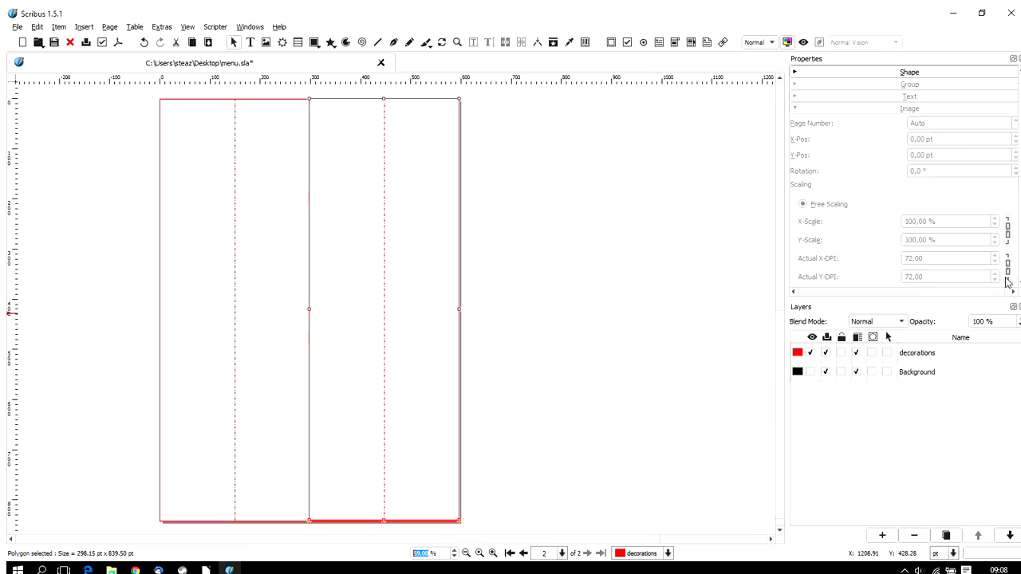
Set the cover rectangle's line width to 2 pt.
scroll(904, 176, down, 10)
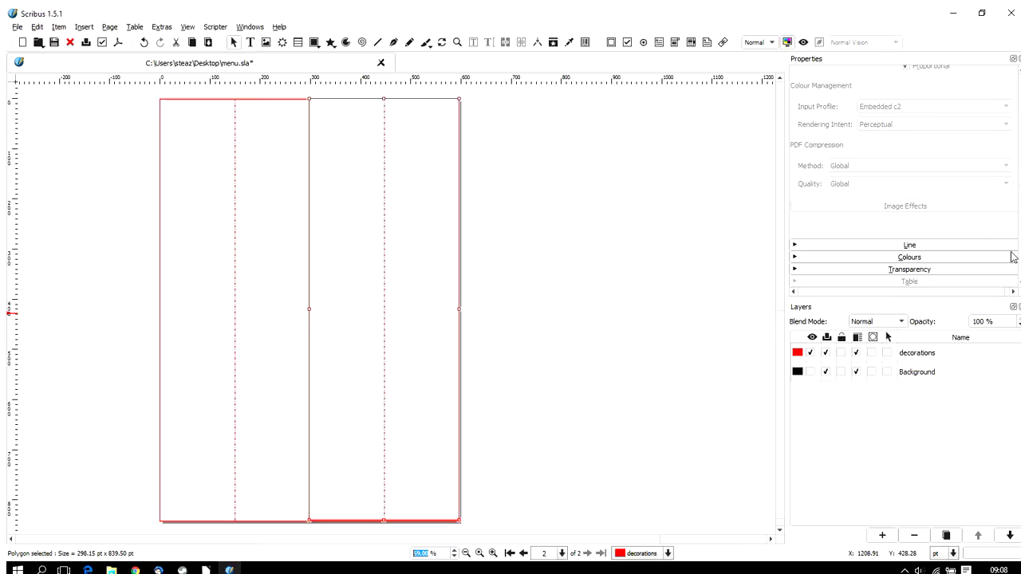
click(794, 248)
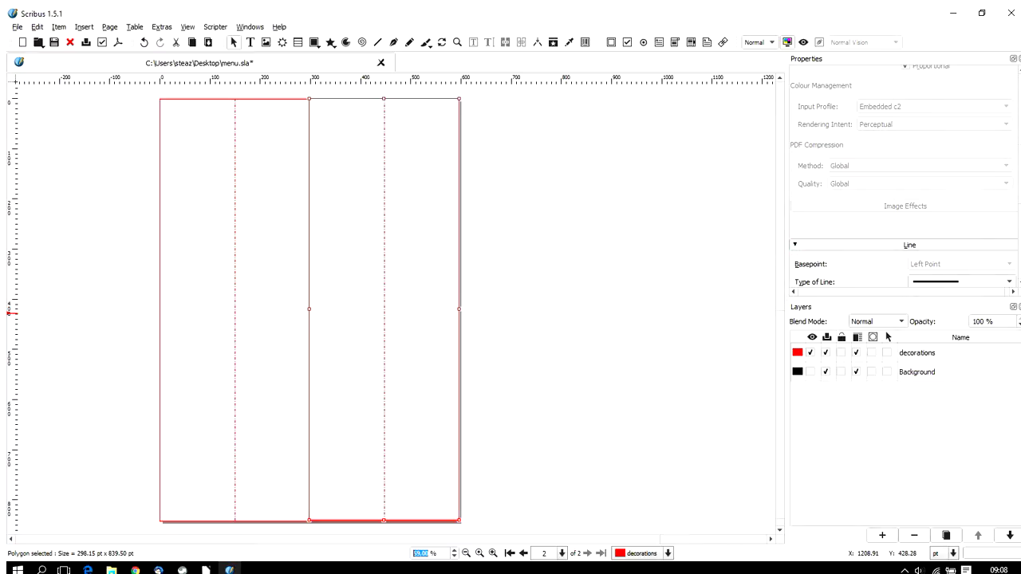
scroll(1003, 224, down, 5)
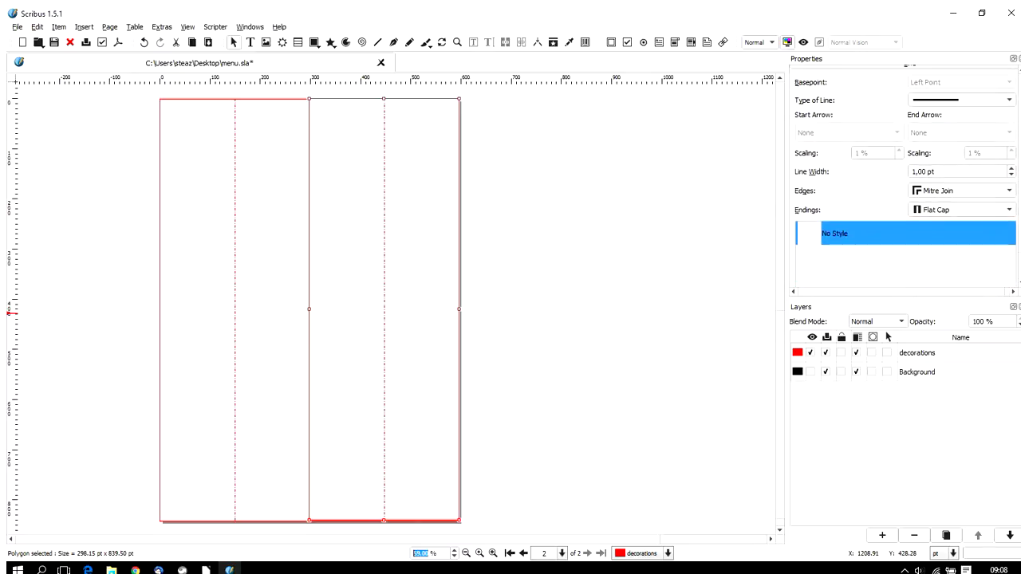
click(945, 164)
scroll(945, 165, up, 1)
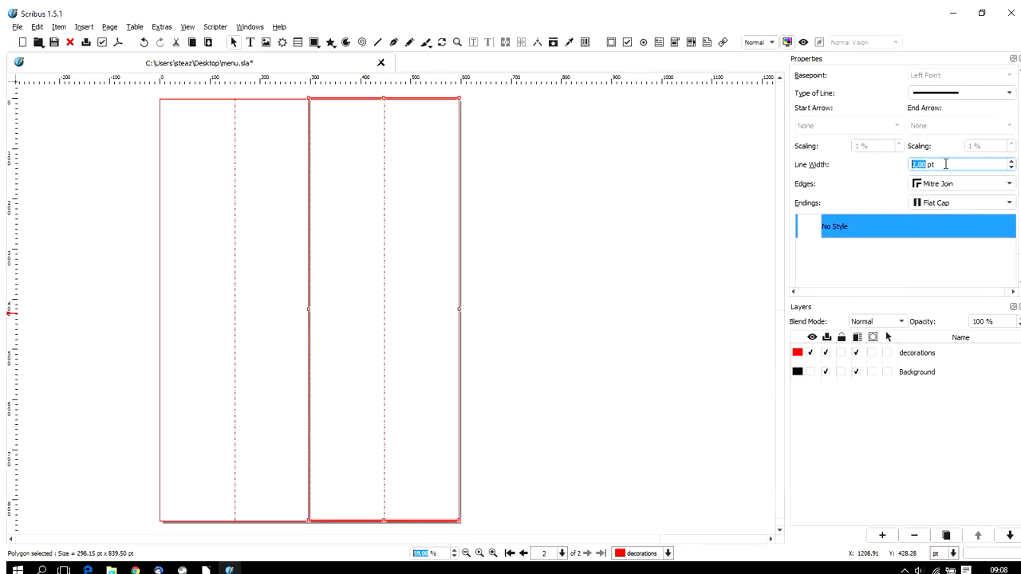
Fill the cover rectangle with solid Warm Black.
scroll(1018, 231, down, 3)
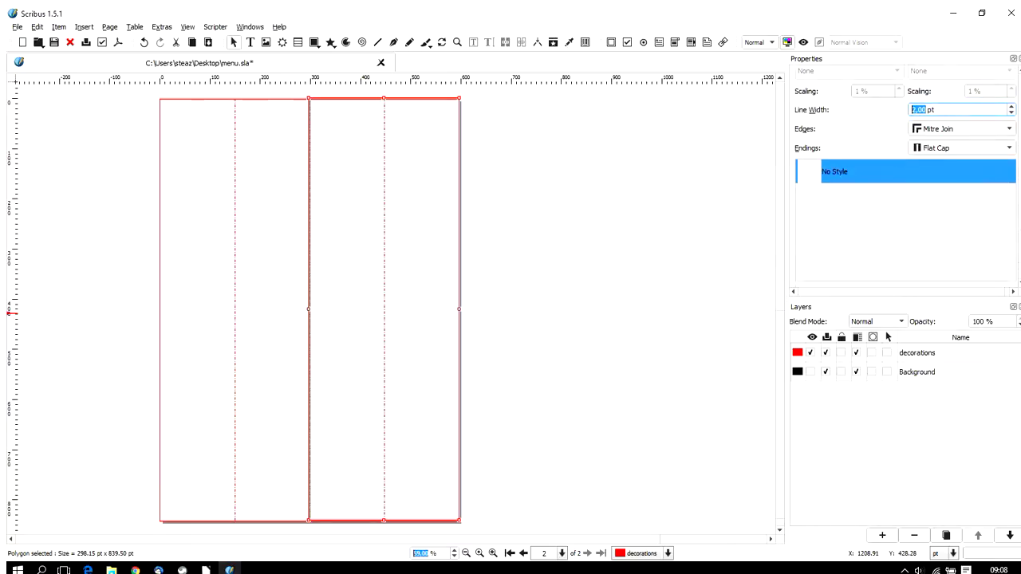
click(794, 257)
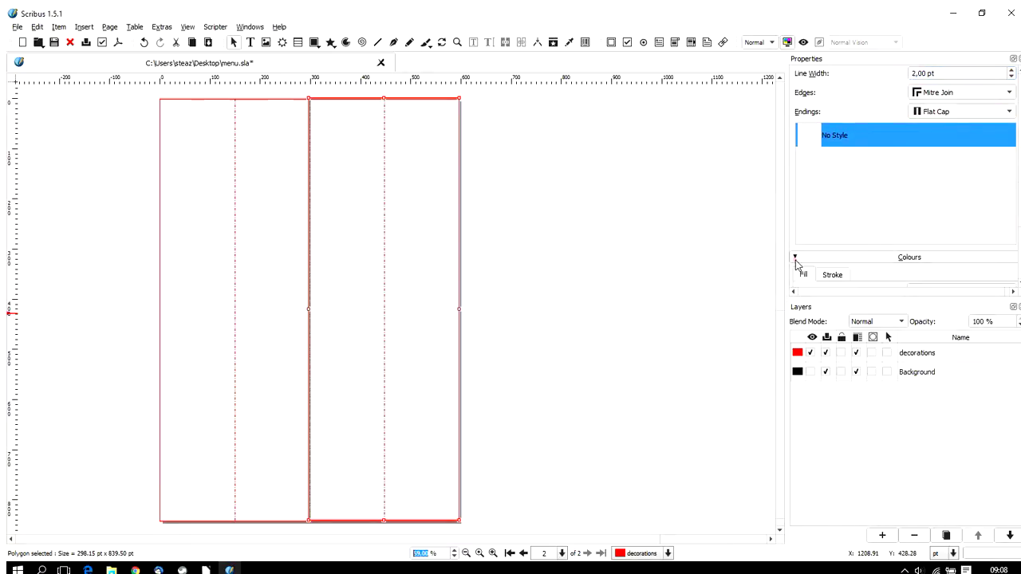
scroll(812, 262, down, 3)
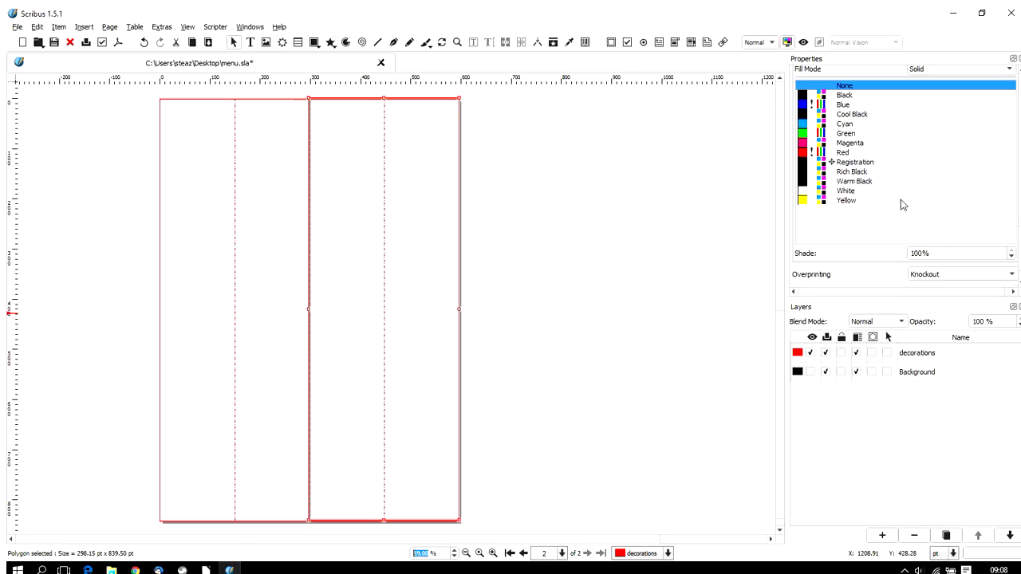
click(858, 183)
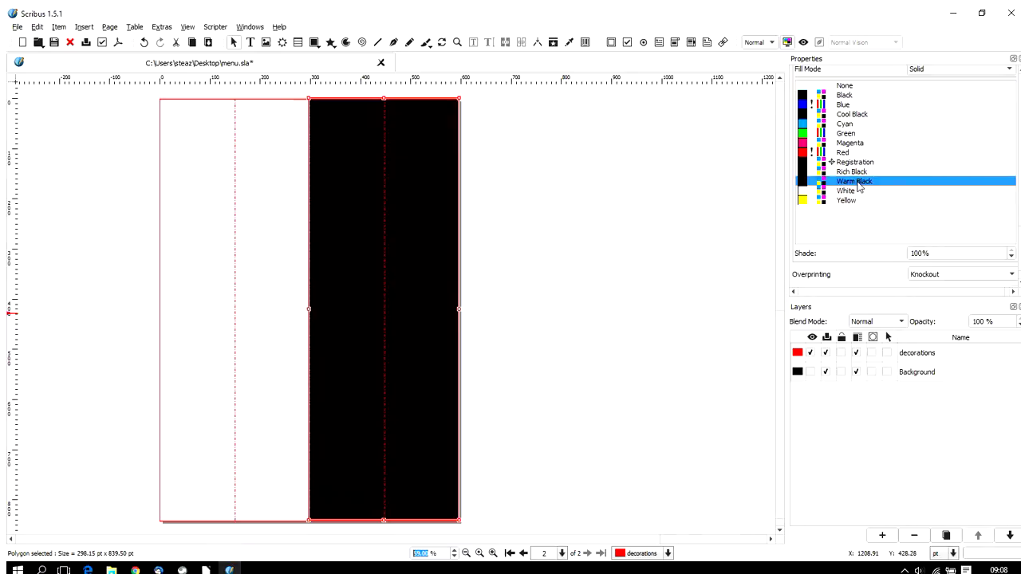
scroll(859, 186, up, 3)
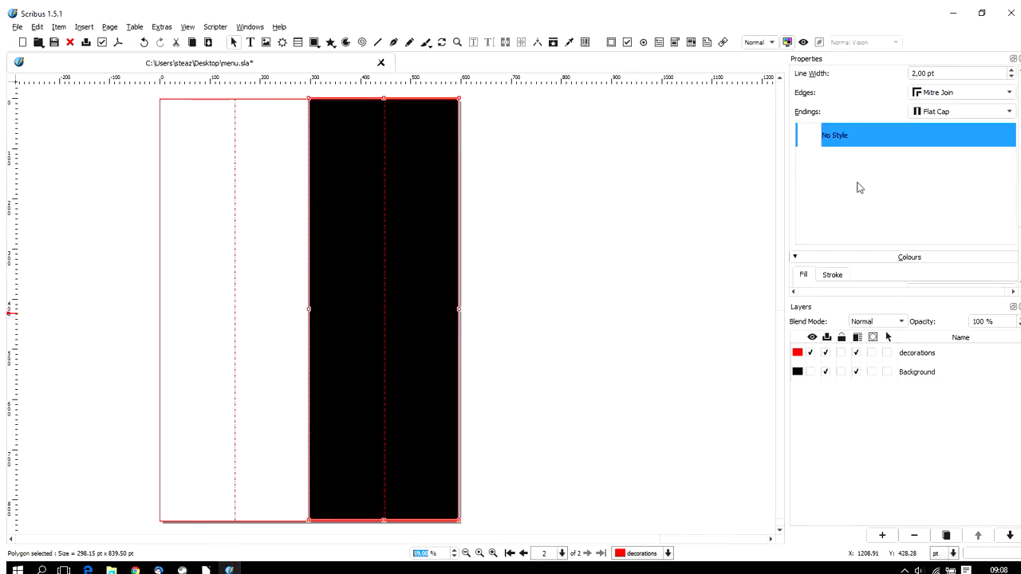
Remove the cover rectangle's fill and set its stroke colour to Warm Black.
scroll(859, 187, down, 3)
click(843, 85)
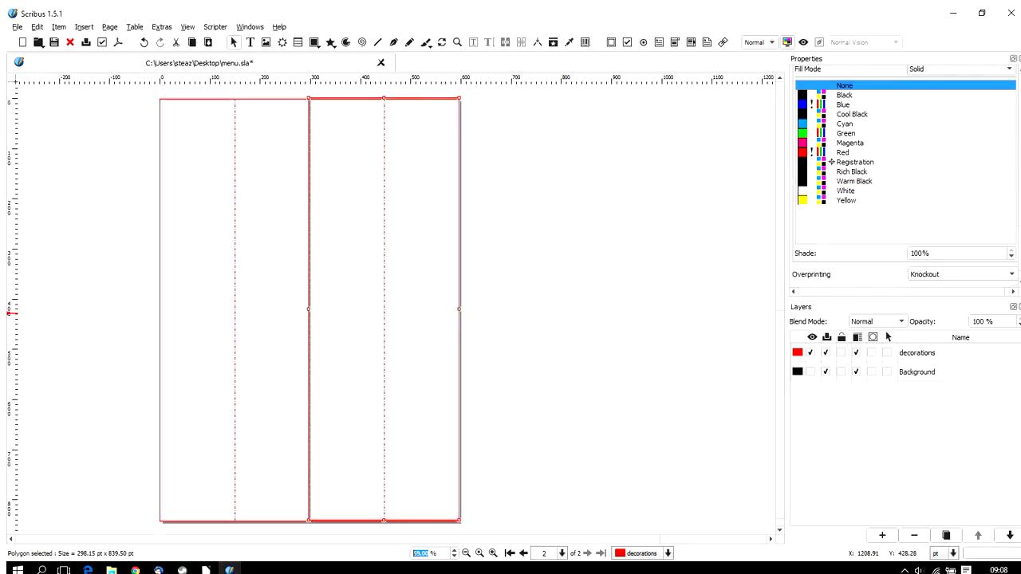
scroll(831, 162, up, 3)
scroll(831, 162, down, 2)
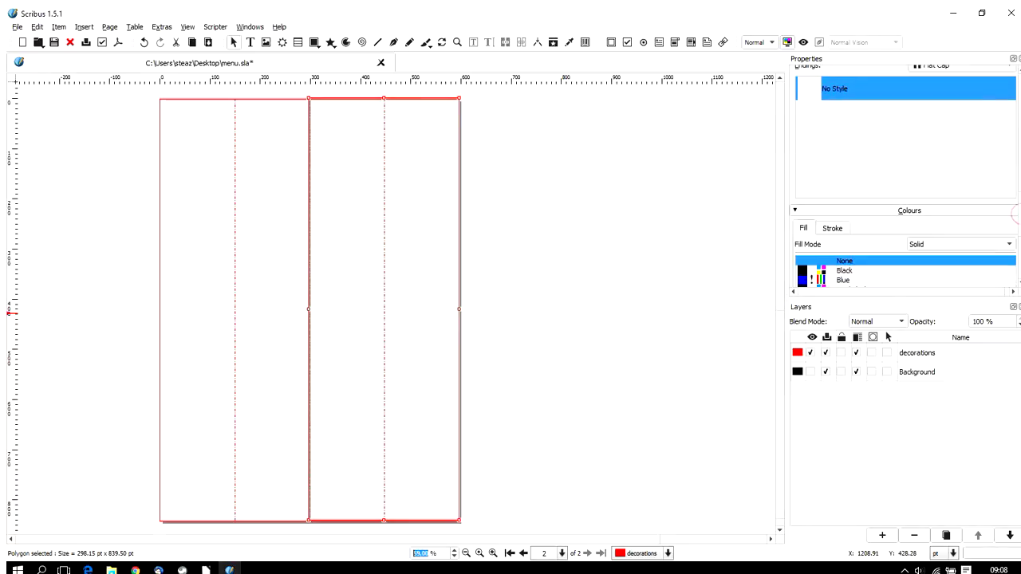
click(834, 229)
scroll(870, 267, down, 5)
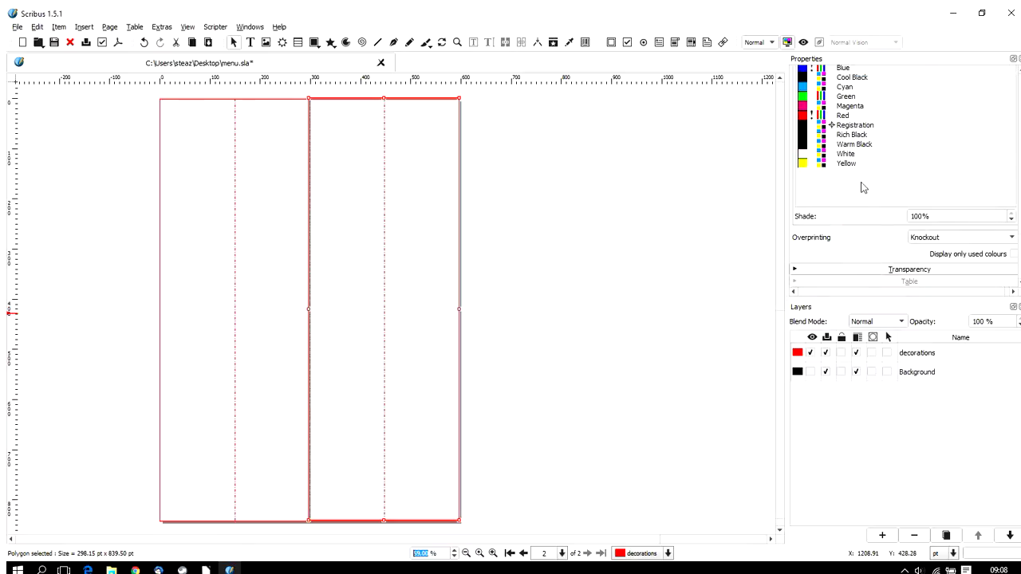
click(862, 144)
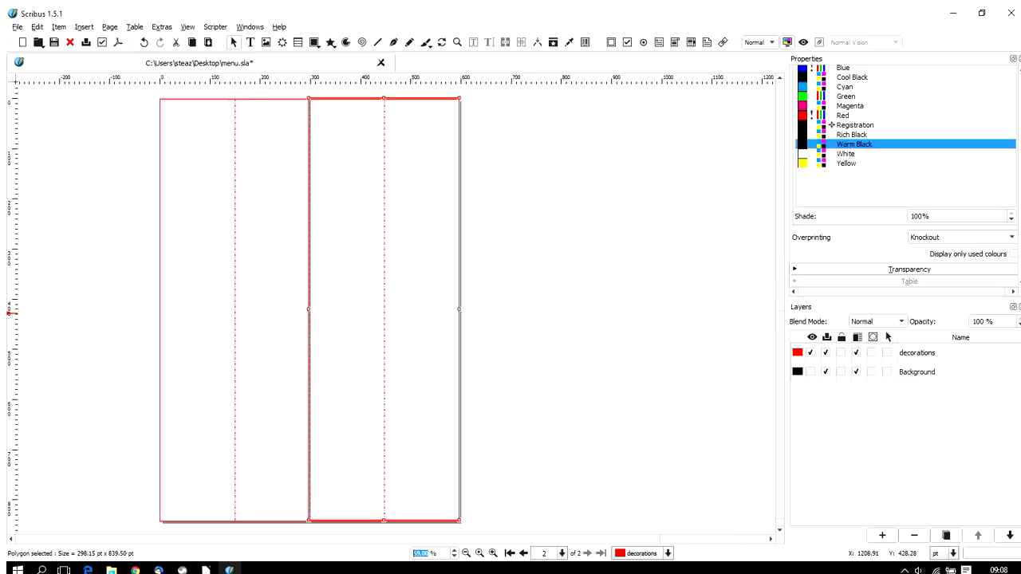
Set the cover rectangle's line width to 3 pt and check the page in preview mode.
scroll(1020, 249, up, 10)
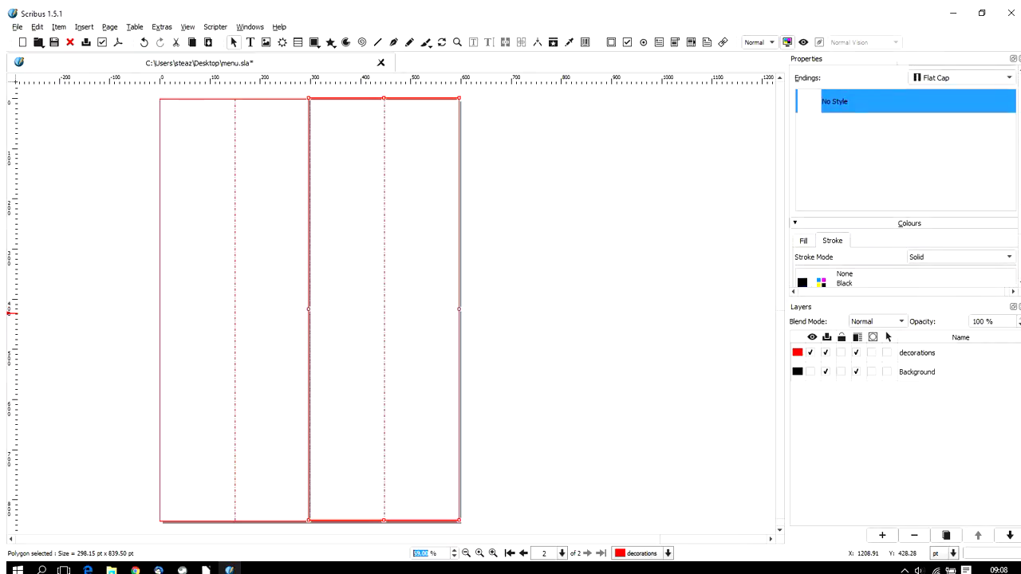
click(980, 156)
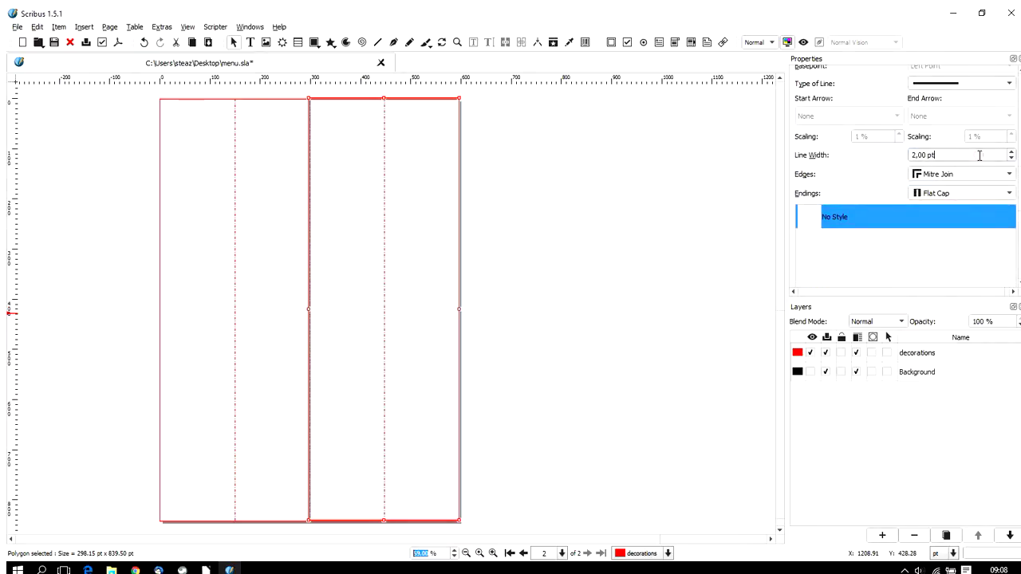
scroll(979, 156, up, 1)
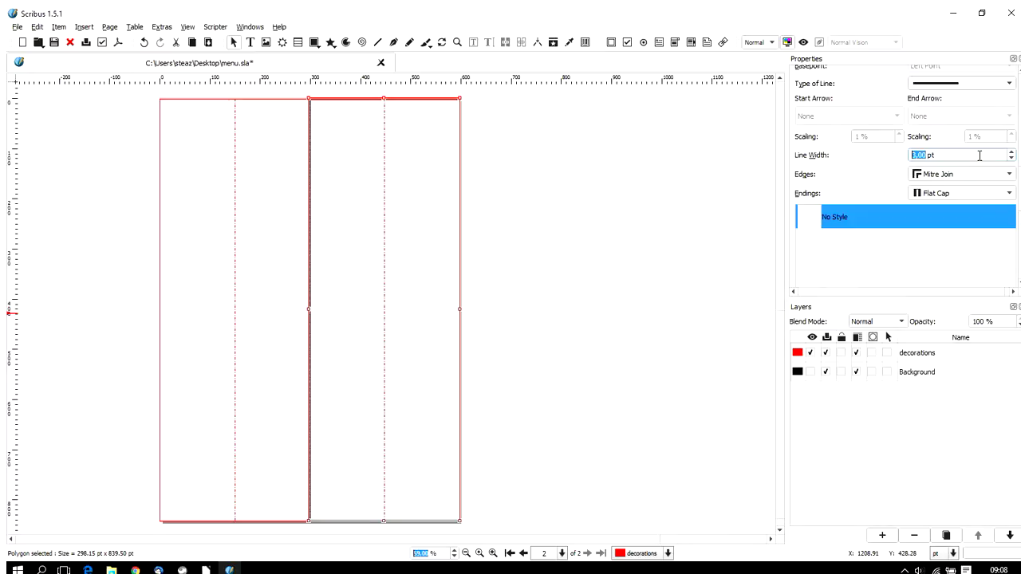
click(630, 247)
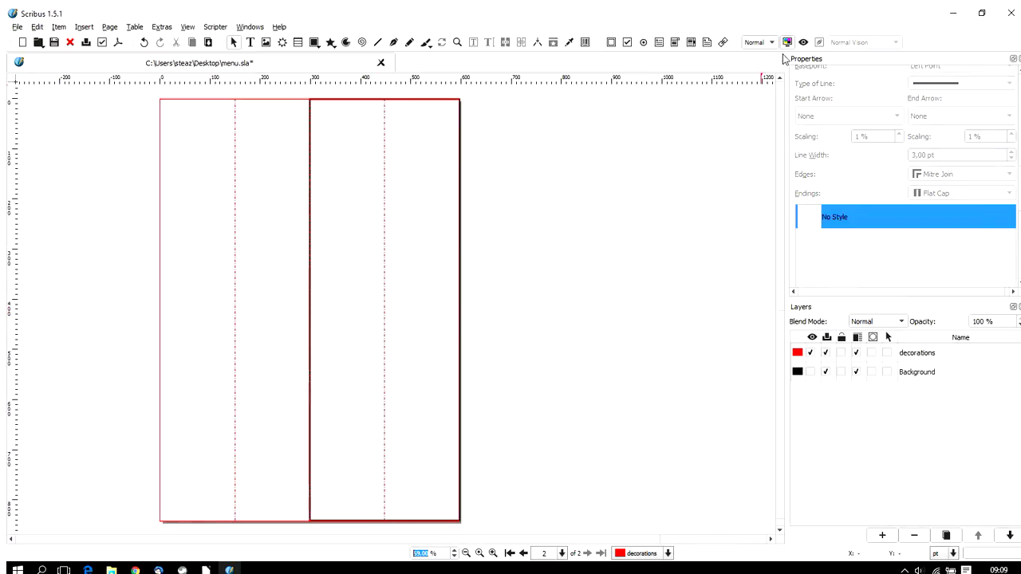
click(804, 43)
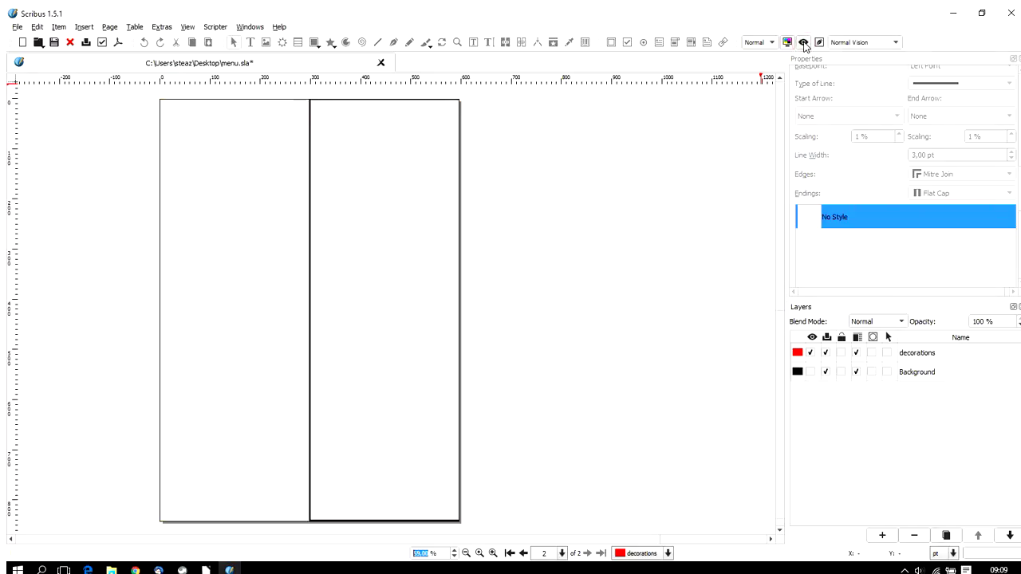
click(804, 44)
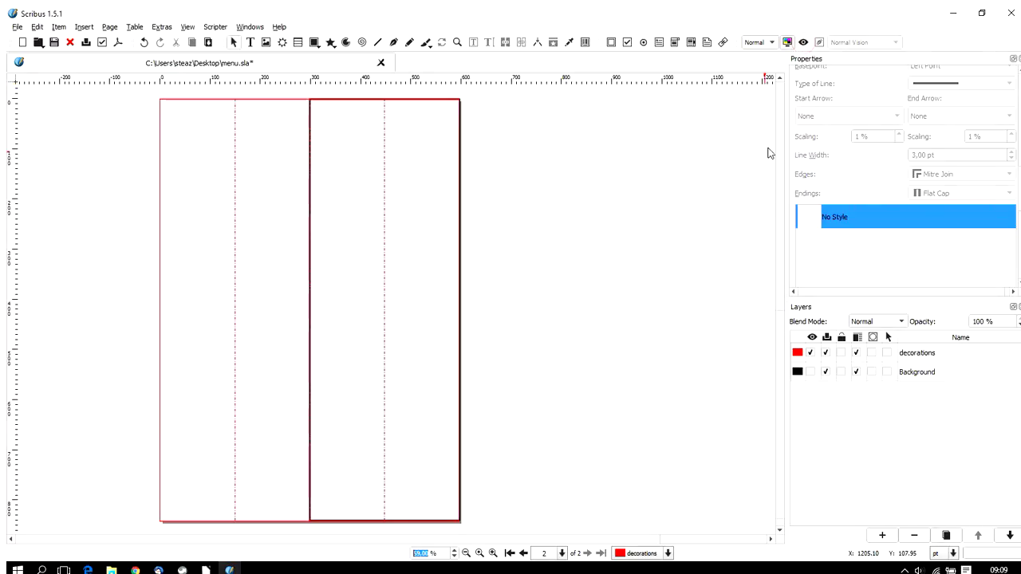
Thicken the cover rectangle's outline to 8 pt and check the result in preview mode.
scroll(1017, 202, down, 5)
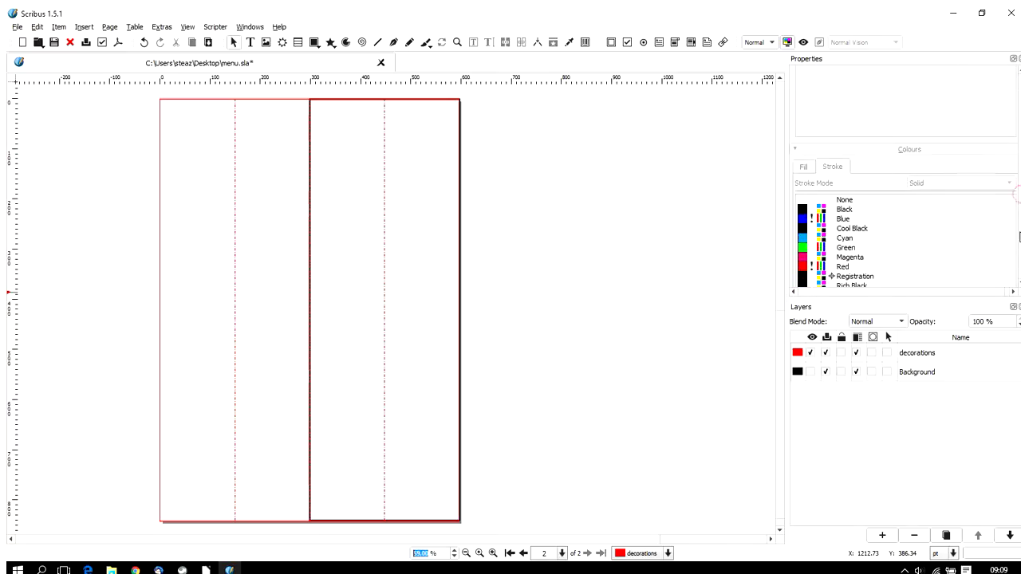
scroll(1017, 202, up, 4)
scroll(904, 179, up, 3)
scroll(904, 180, down, 2)
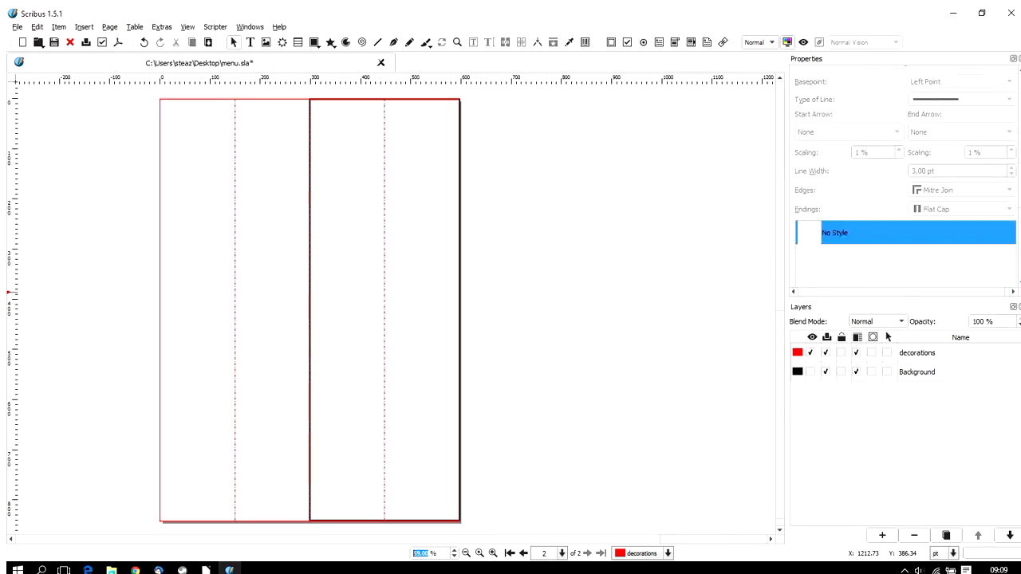
scroll(905, 173, up, 1)
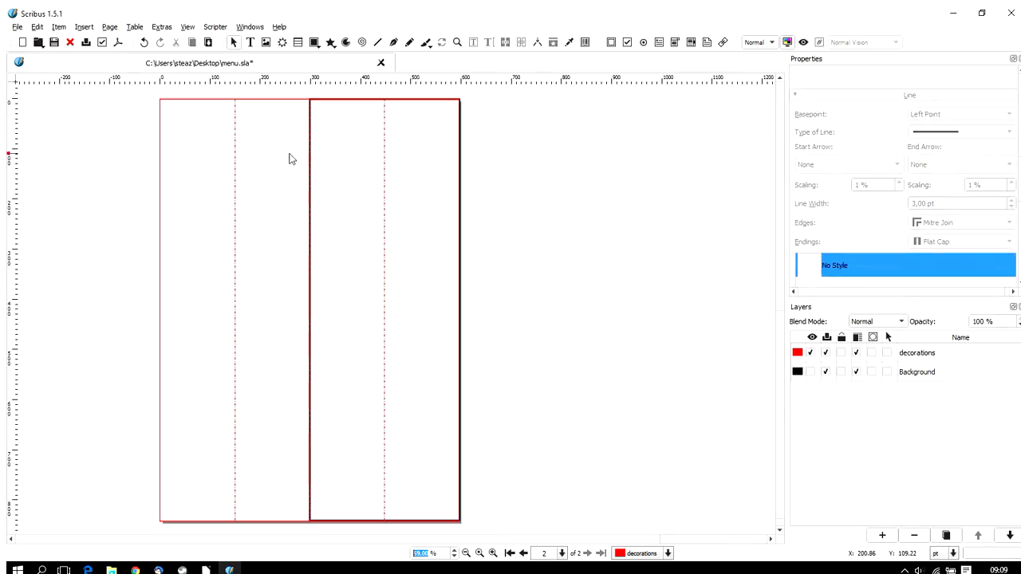
click(314, 167)
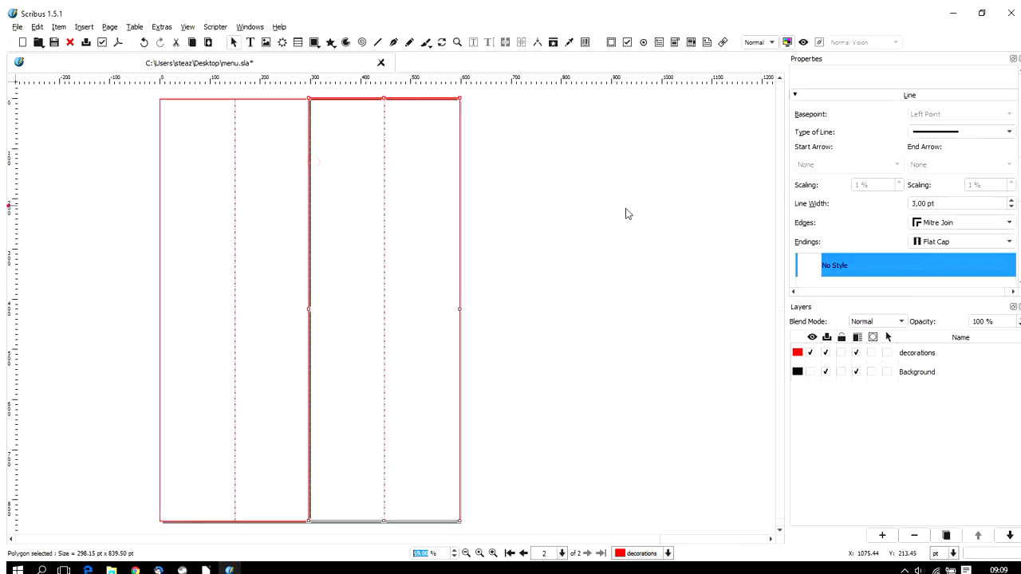
click(949, 204)
scroll(950, 204, up, 4)
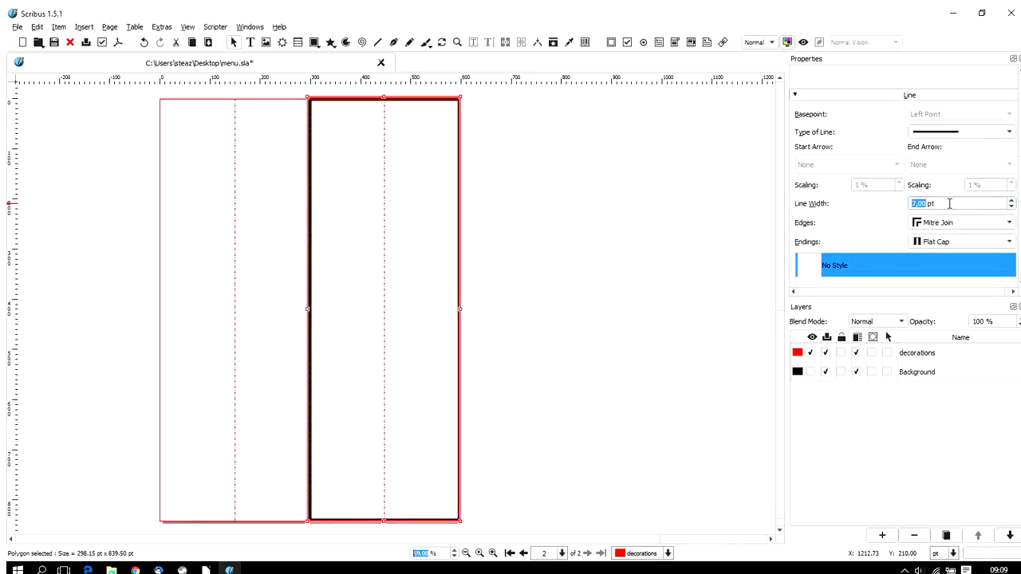
scroll(949, 203, down, 2)
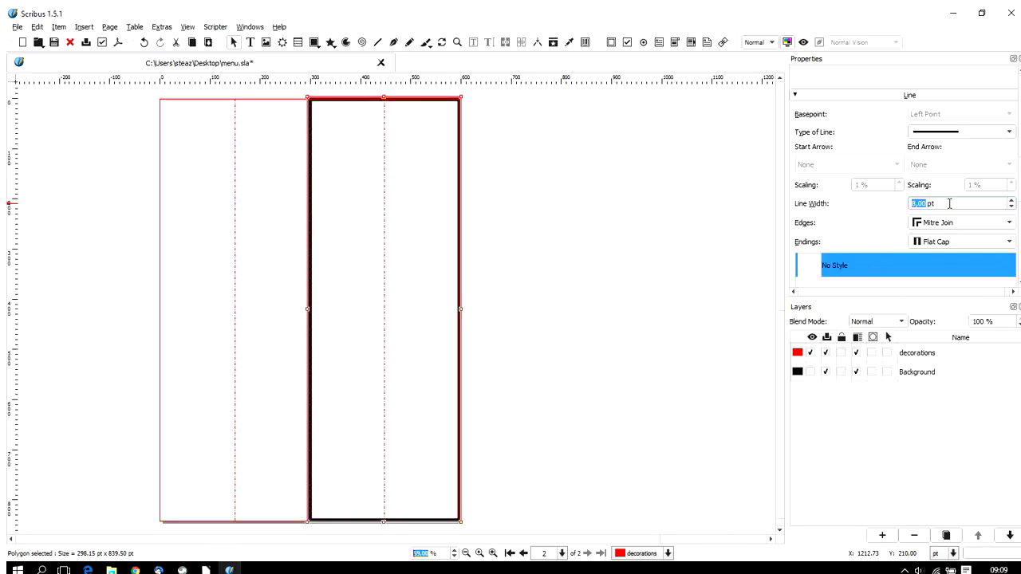
scroll(947, 203, up, 3)
click(624, 221)
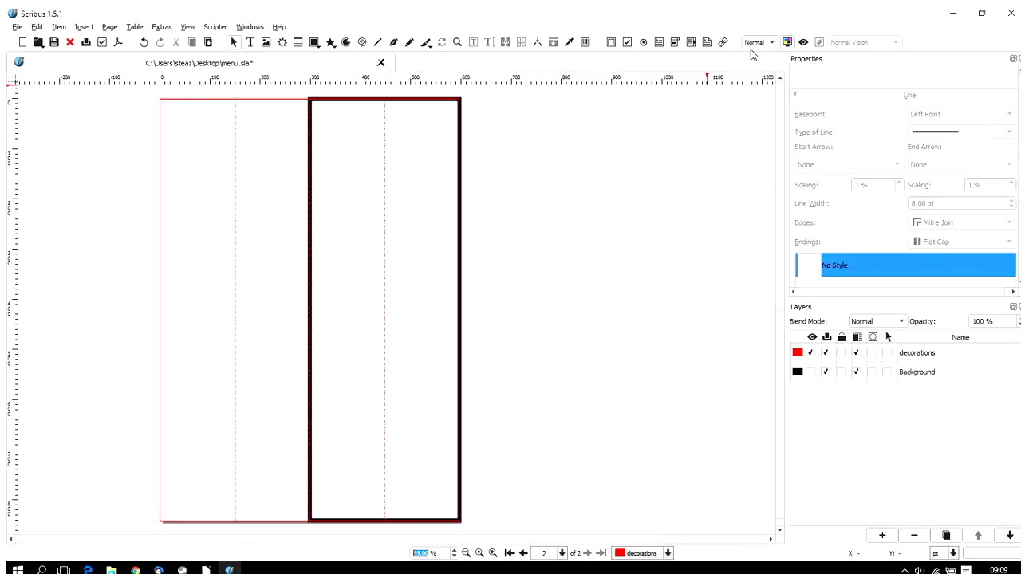
click(803, 42)
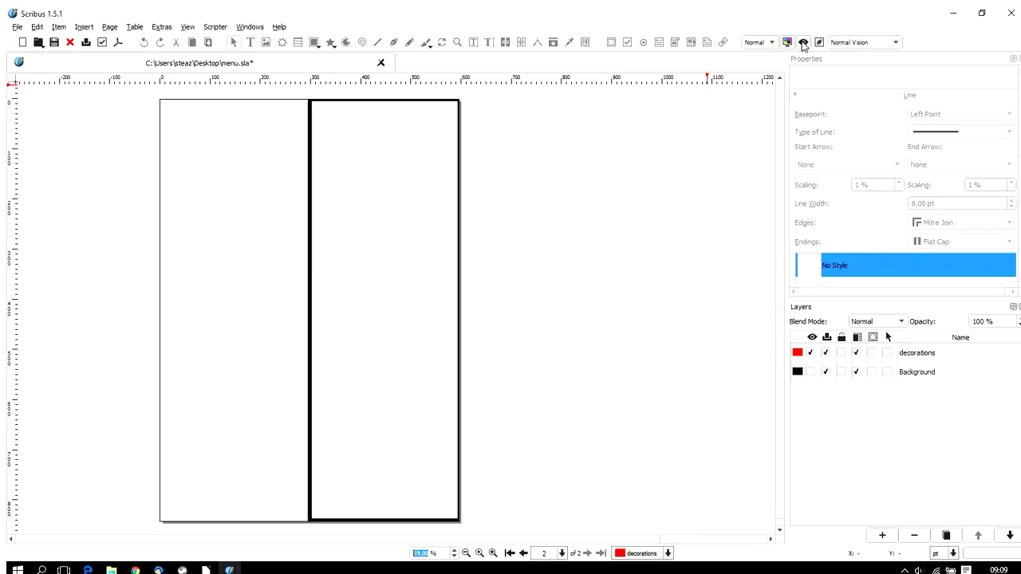
click(803, 43)
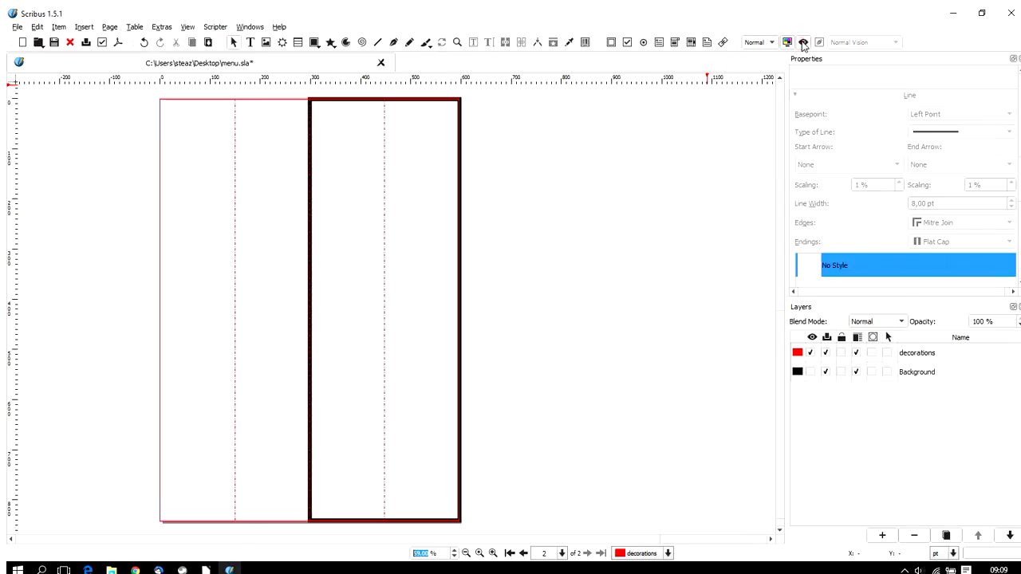
Lower the cover rectangle's upper edge slightly and set its height to 831.58 pt.
click(312, 173)
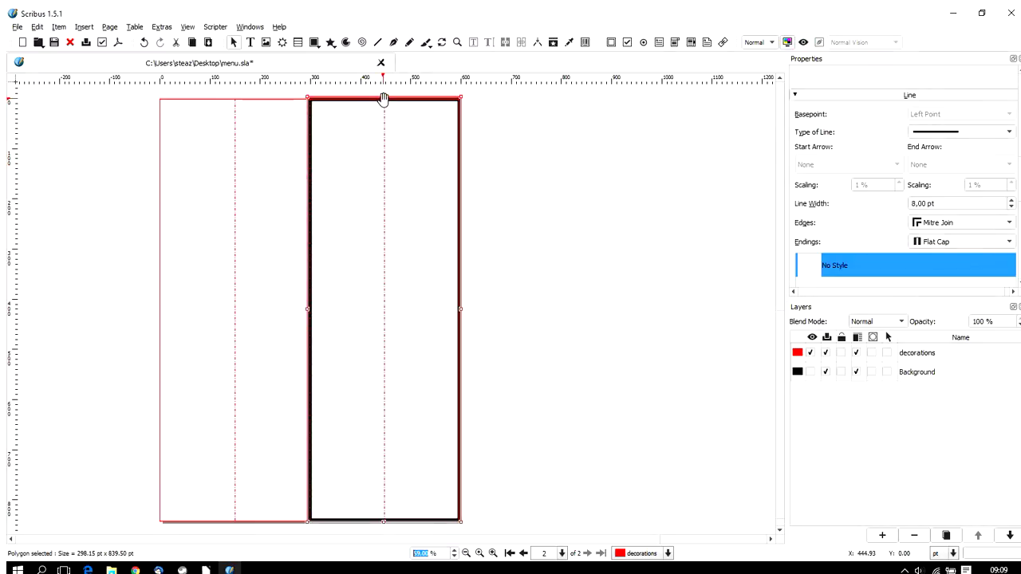
drag(384, 98, 383, 107)
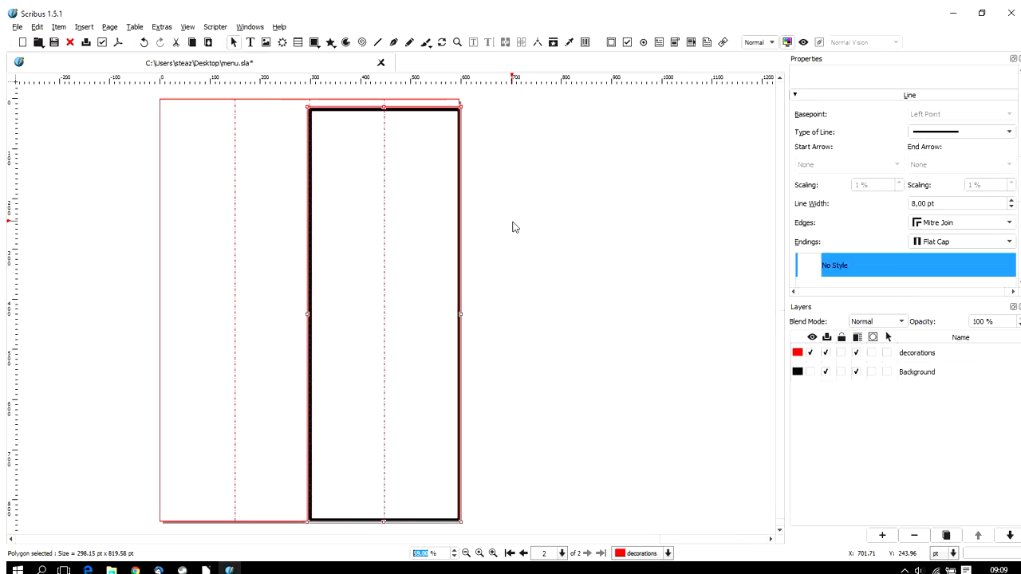
scroll(1005, 198, up, 10)
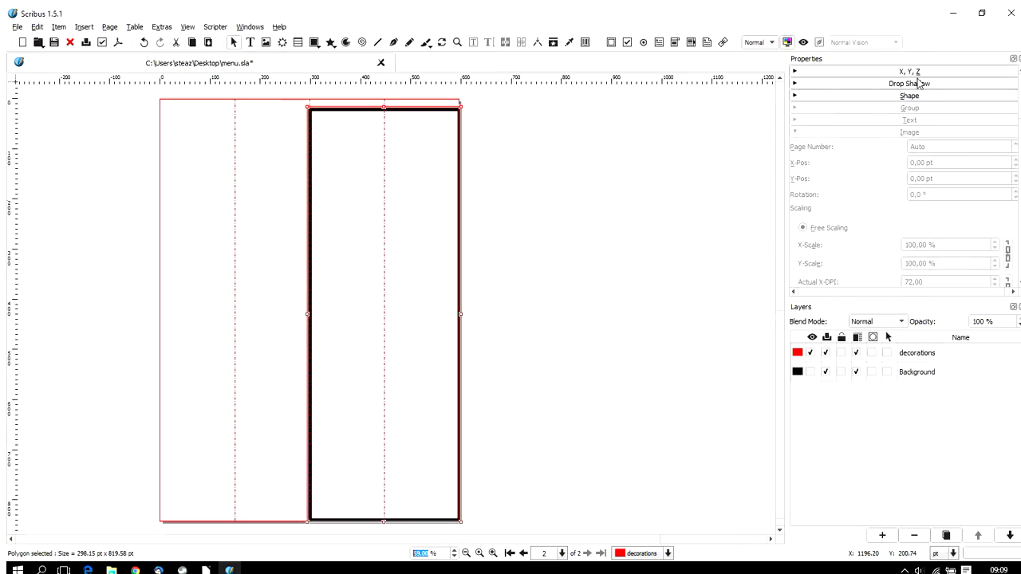
click(794, 95)
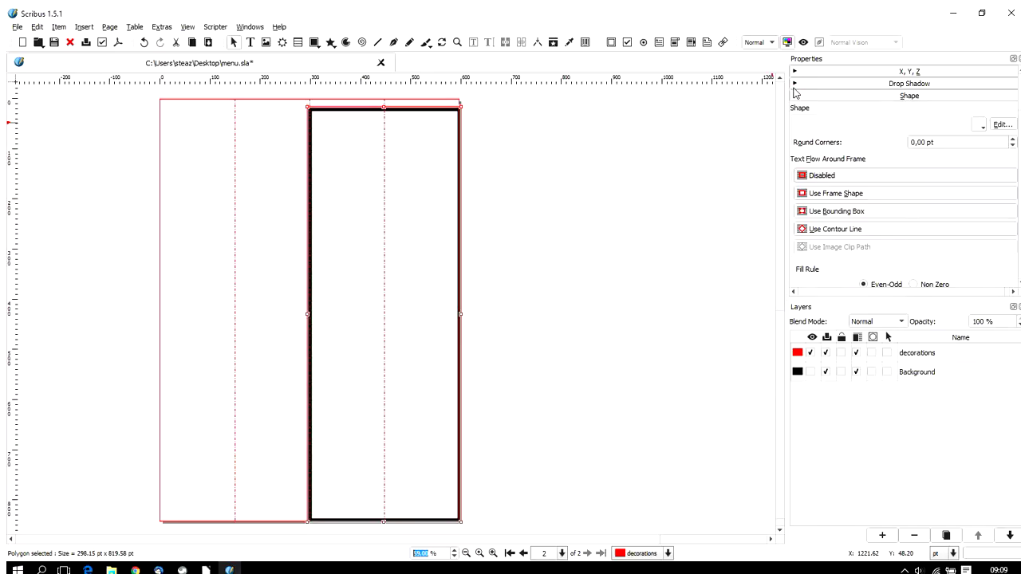
click(794, 84)
click(795, 71)
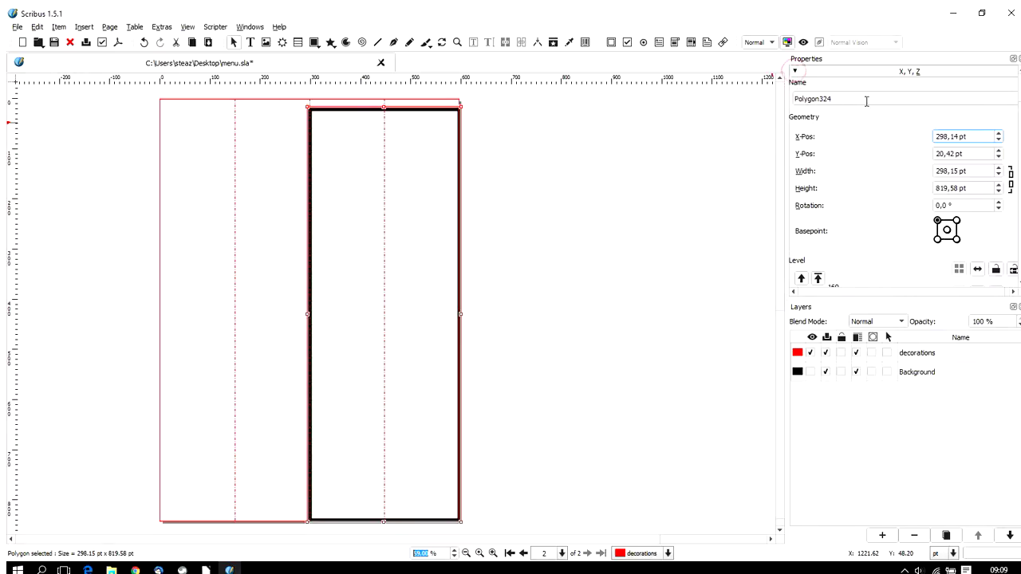
click(980, 188)
scroll(980, 188, up, 3)
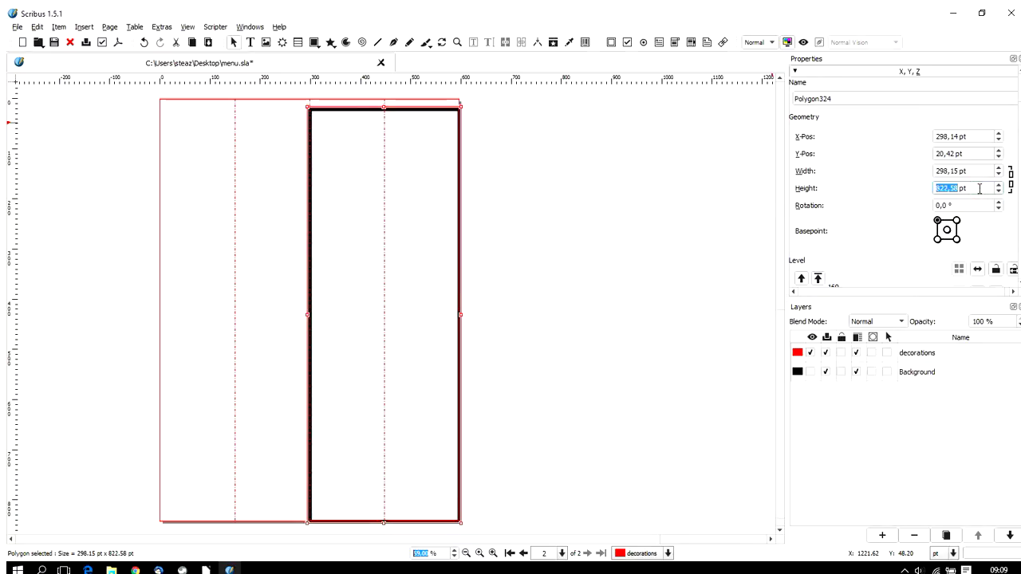
scroll(980, 188, up, 4)
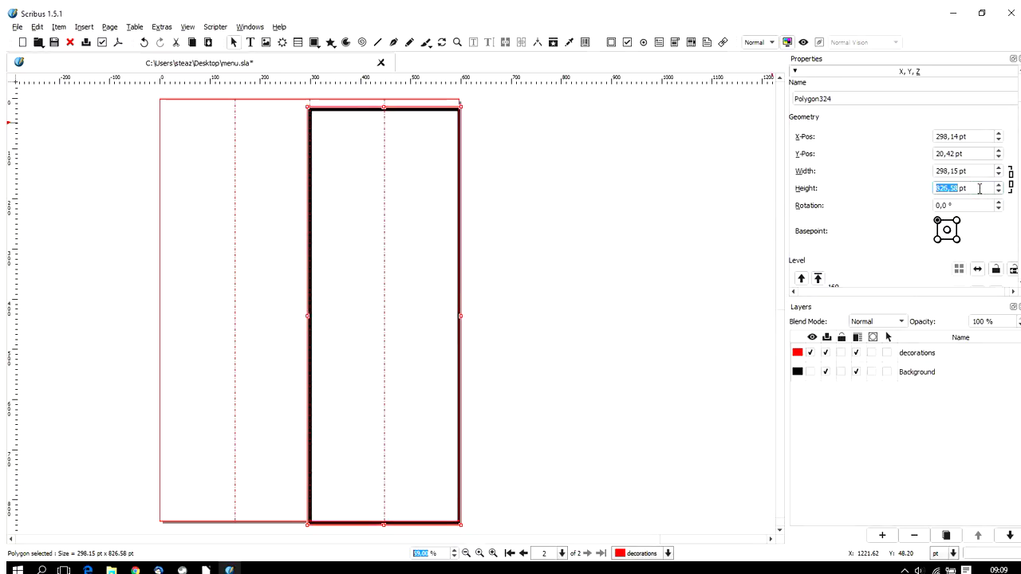
scroll(975, 188, up, 7)
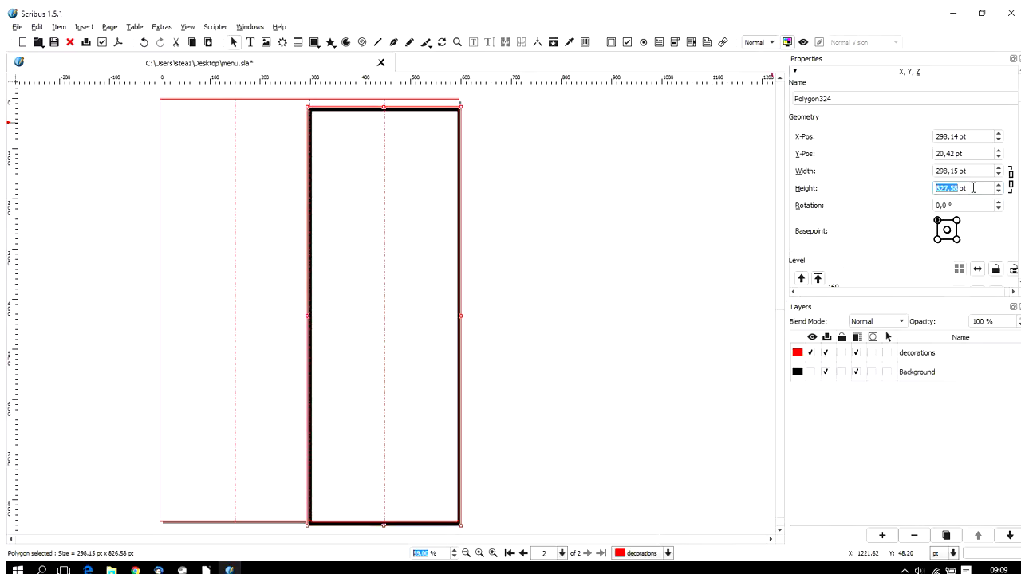
scroll(974, 188, down, 2)
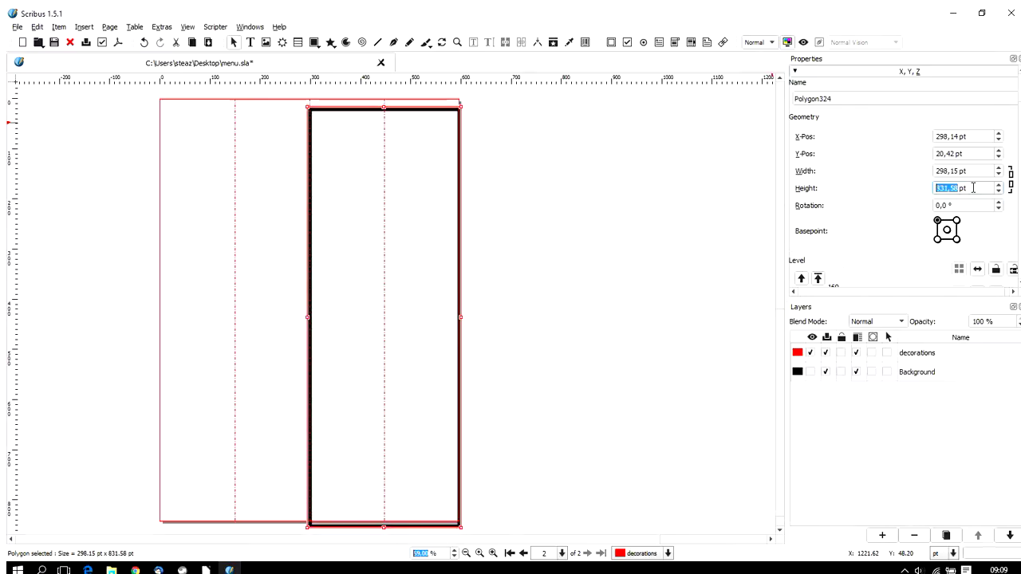
Move the cover rectangle to X 295.64 pt and Y 4 pt so its thick outline fits inside the page edges.
click(318, 185)
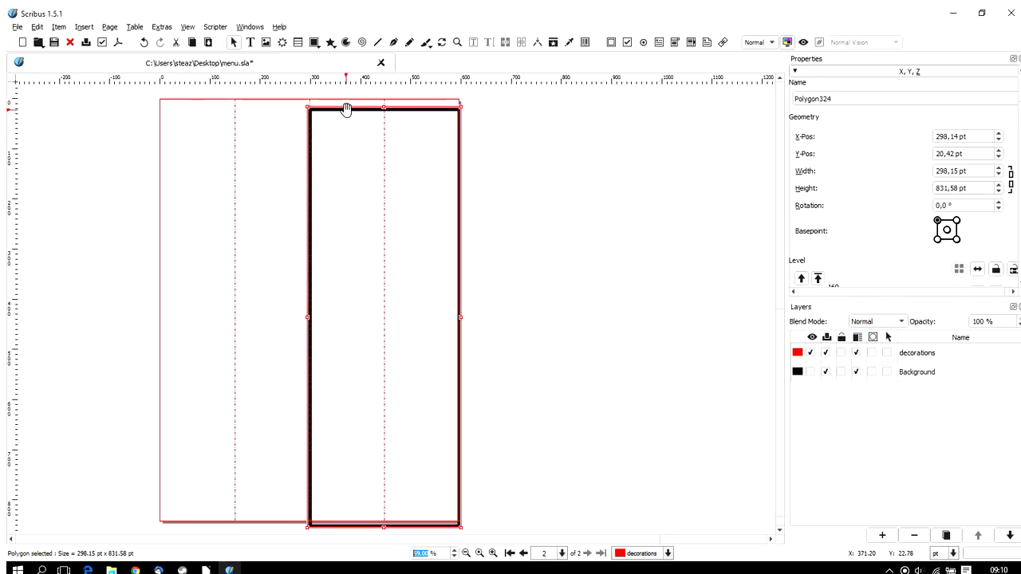
drag(346, 109, 346, 106)
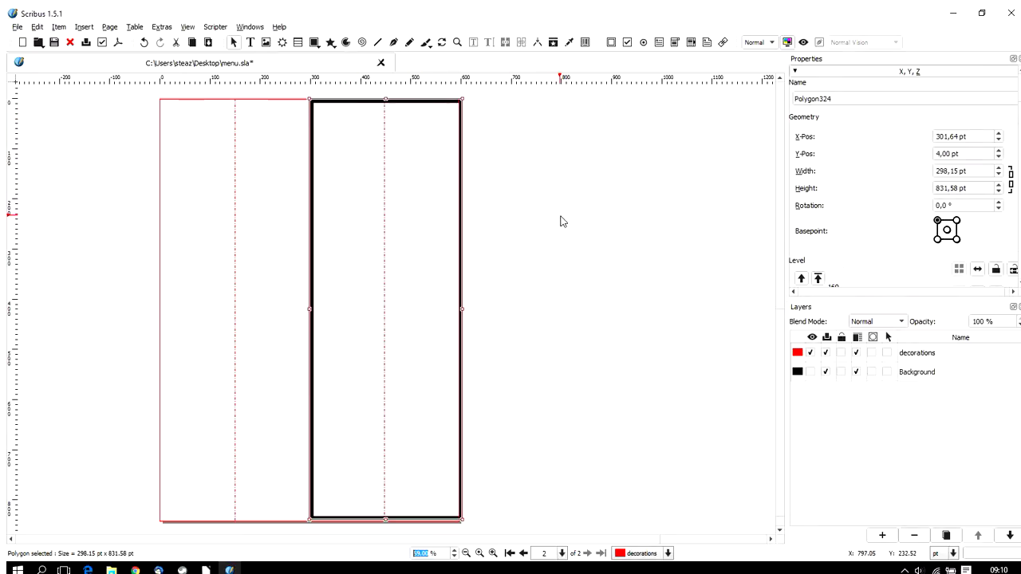
key(Left)
key(Left)
key(Left)
key(Left)
key(Left)
key(Left)
key(Left)
key(Left)
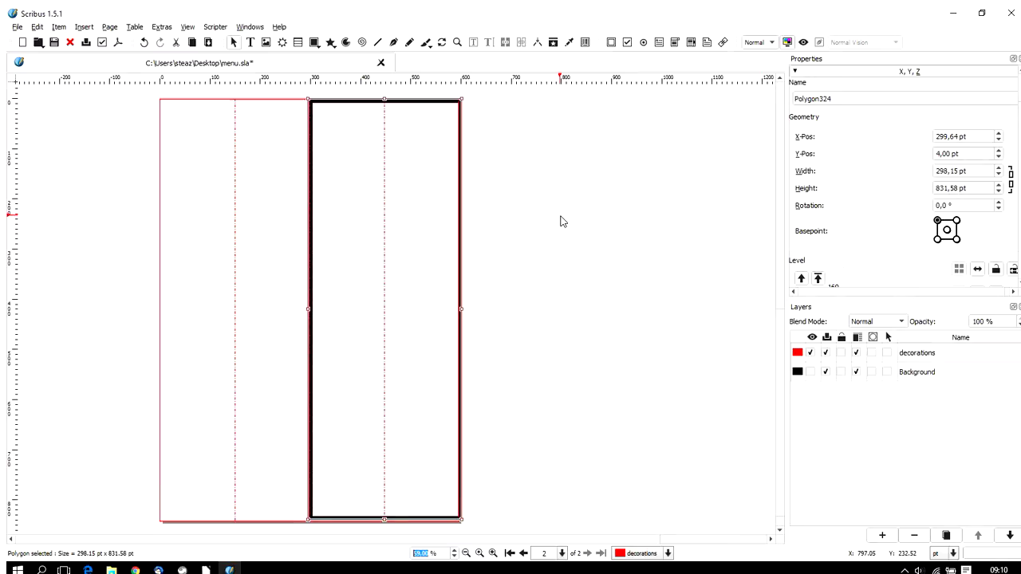
key(Right)
key(Right)
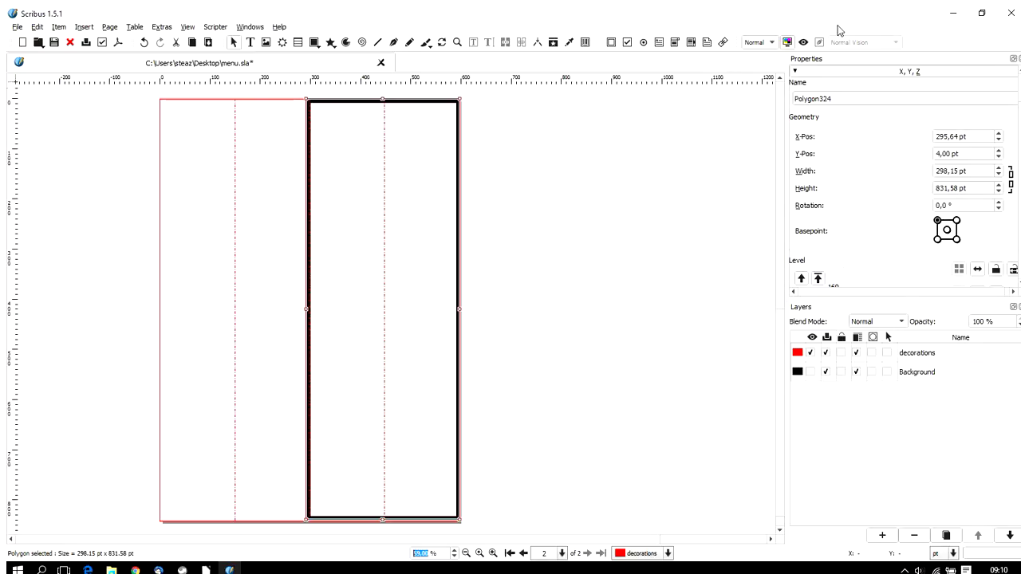
Check the repositioned border in preview mode and reselect the cover rectangle.
click(804, 43)
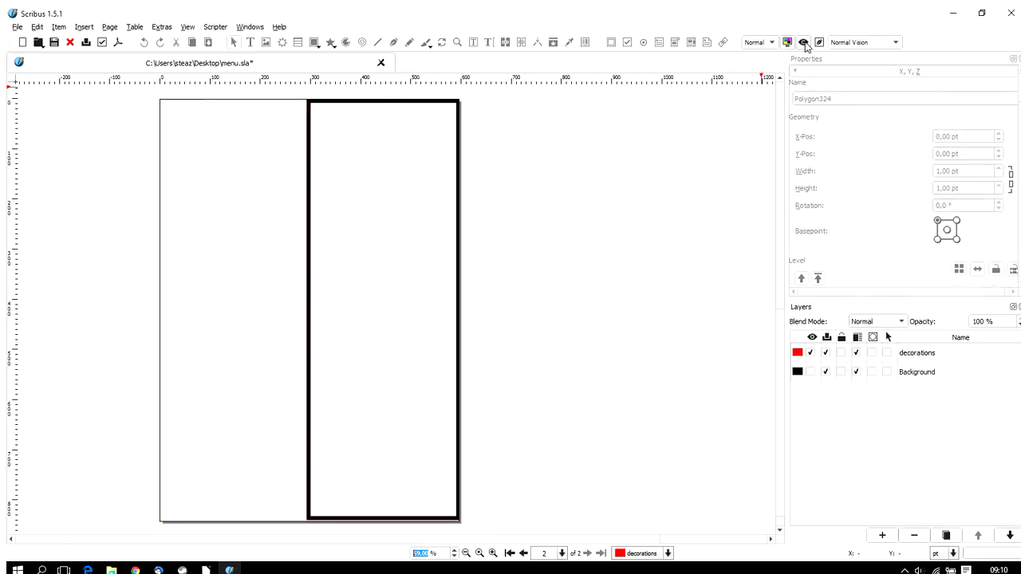
click(804, 43)
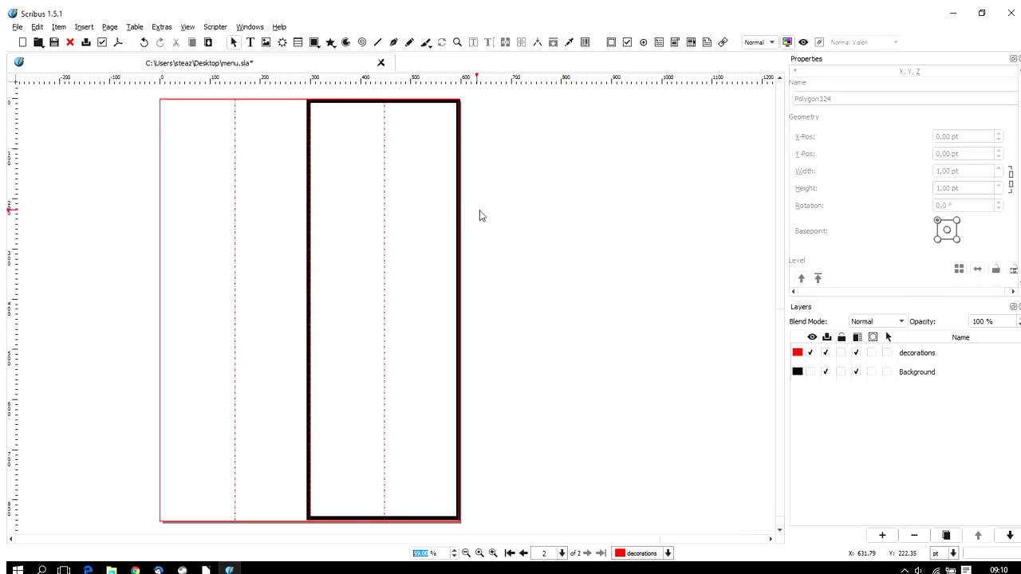
click(459, 226)
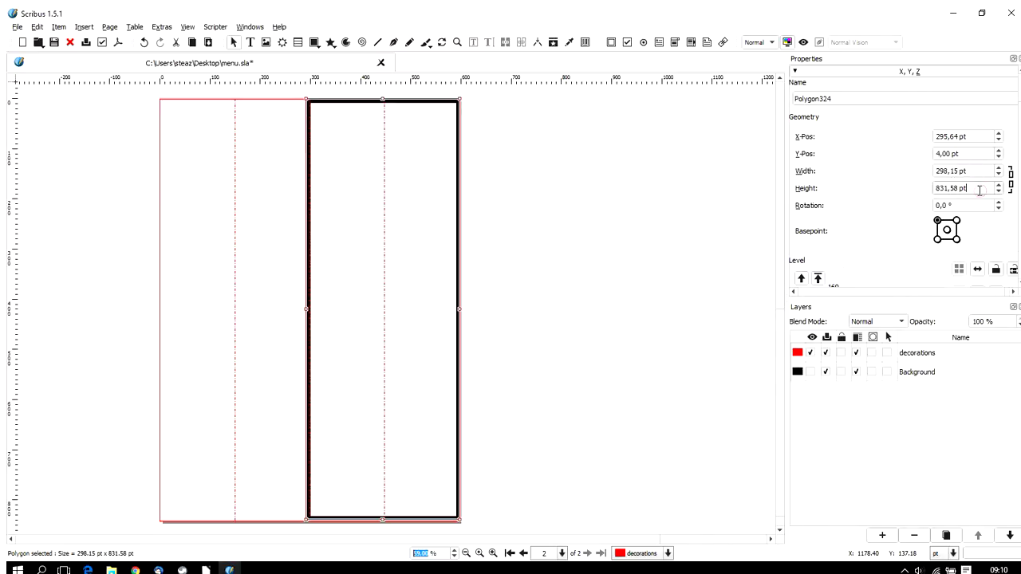
Increase the cover rectangle's height to 833.58 pt and check the border in preview mode.
scroll(981, 191, up, 2)
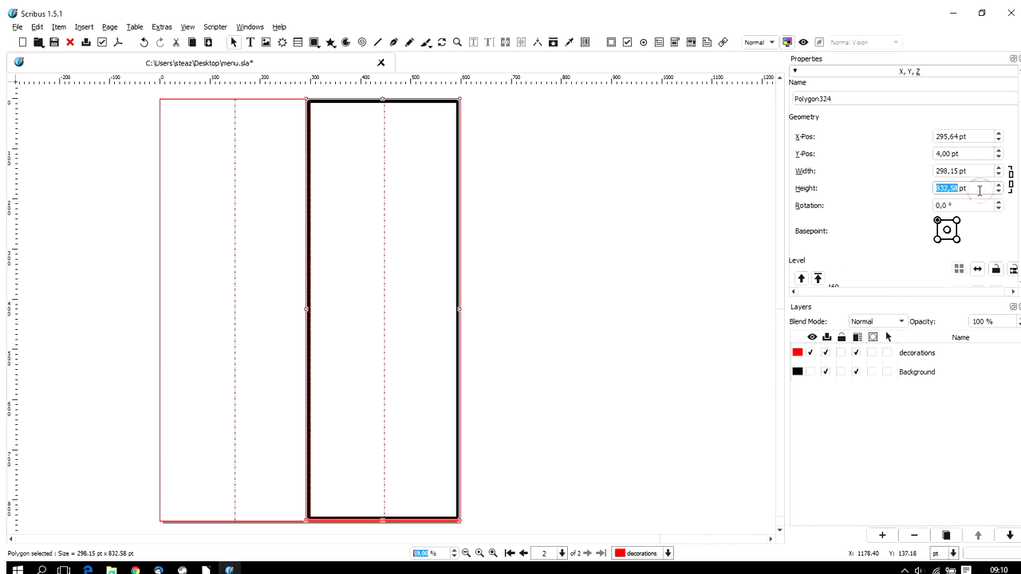
click(547, 289)
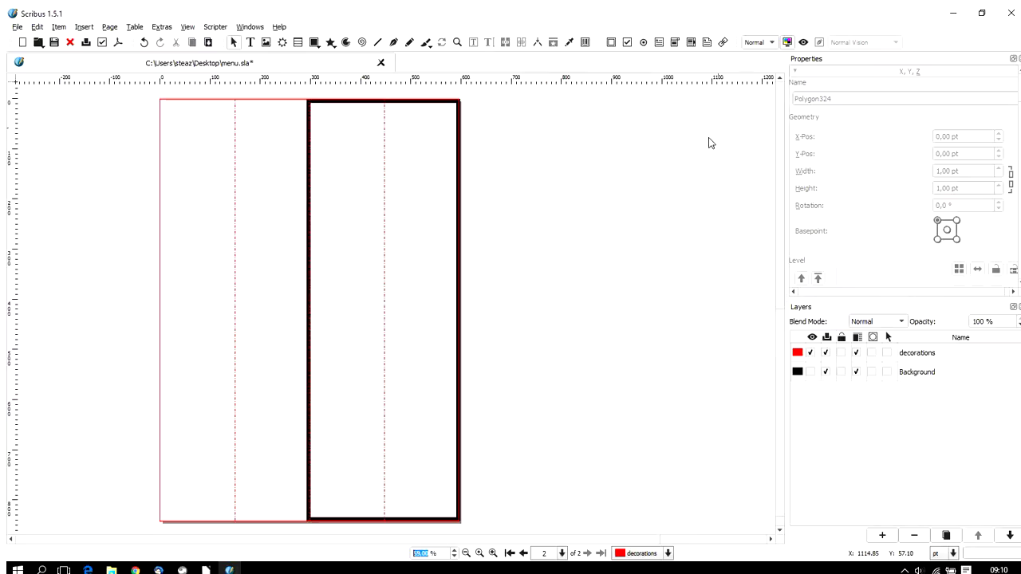
click(803, 44)
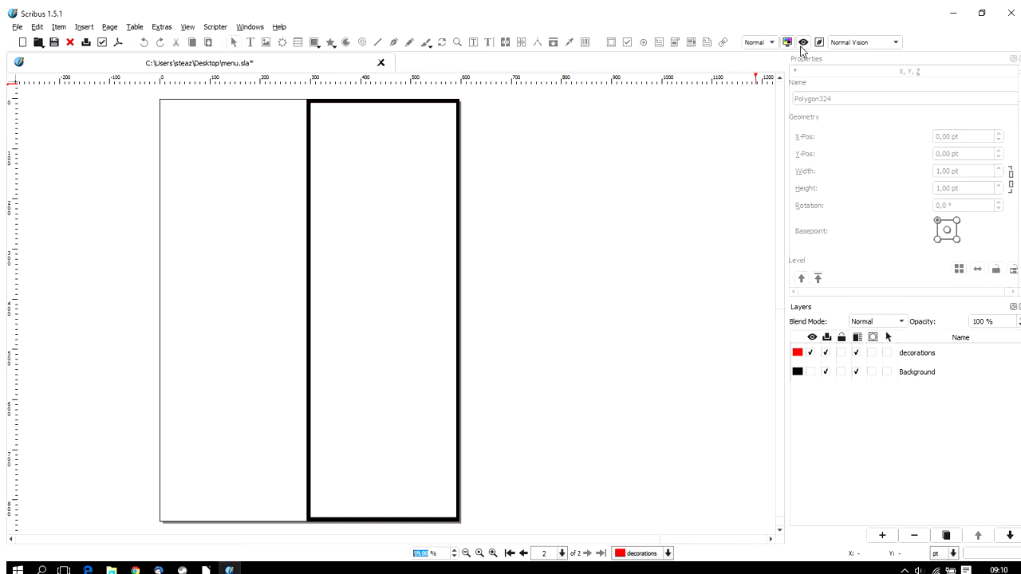
click(801, 45)
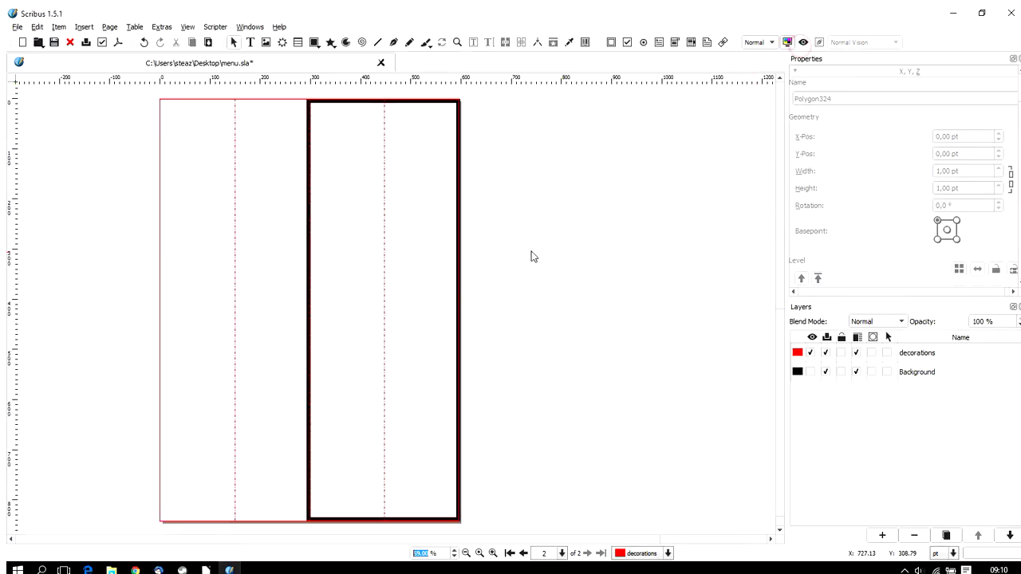
Move the cover rectangle to a Y position of 5 pt.
click(430, 298)
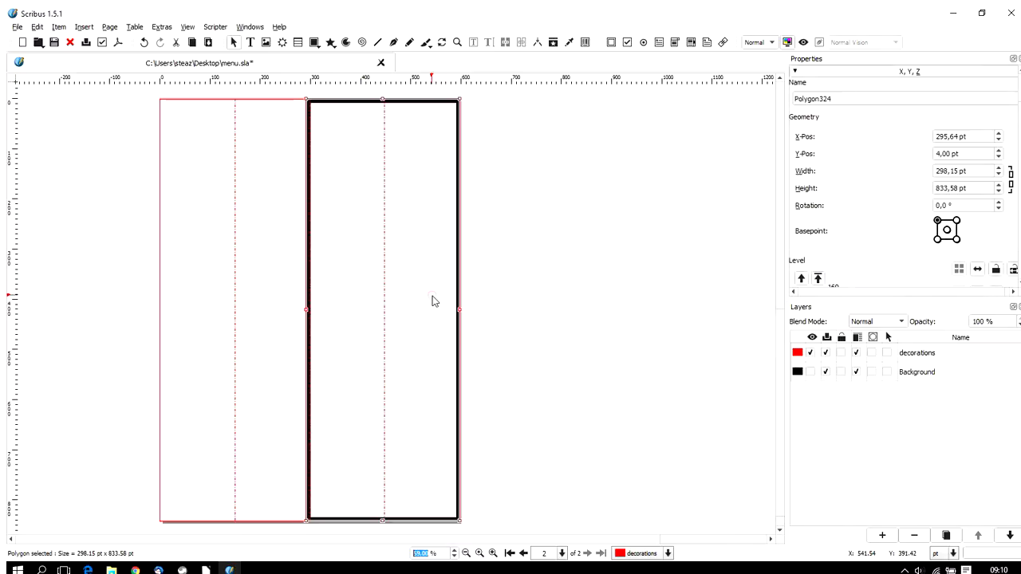
click(971, 154)
scroll(971, 154, up, 1)
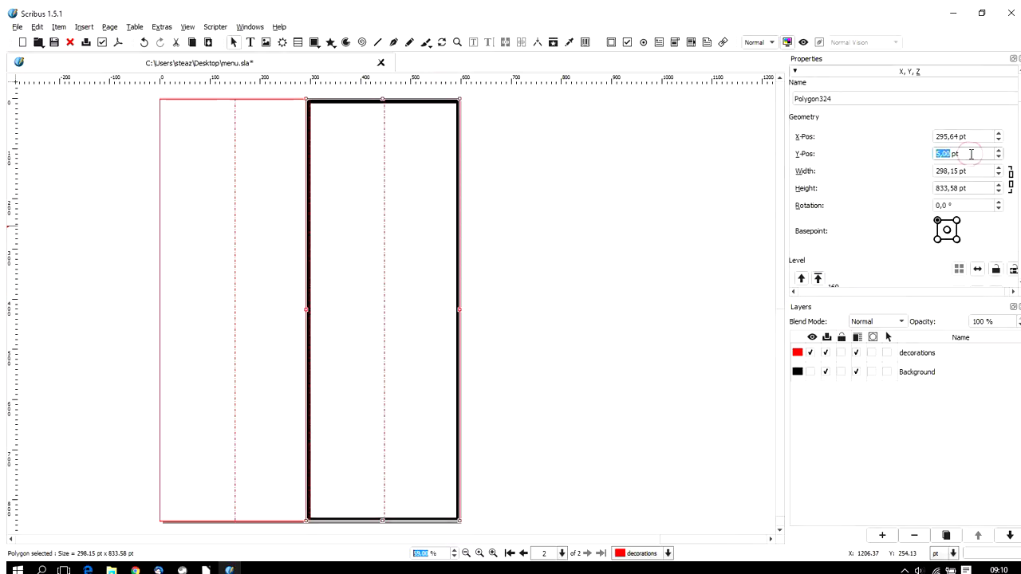
click(579, 240)
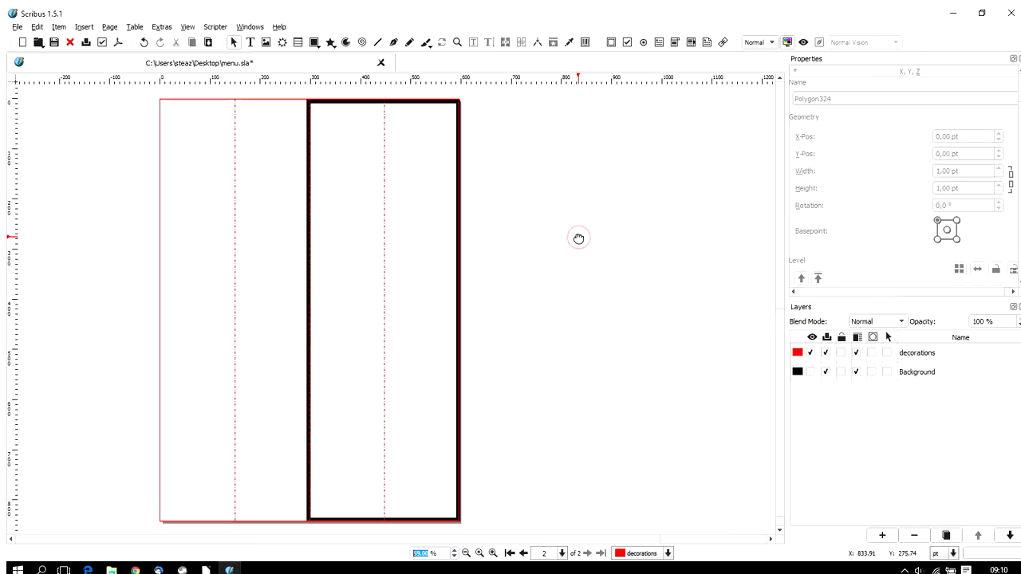
Duplicate the thick cover rectangle.
click(460, 238)
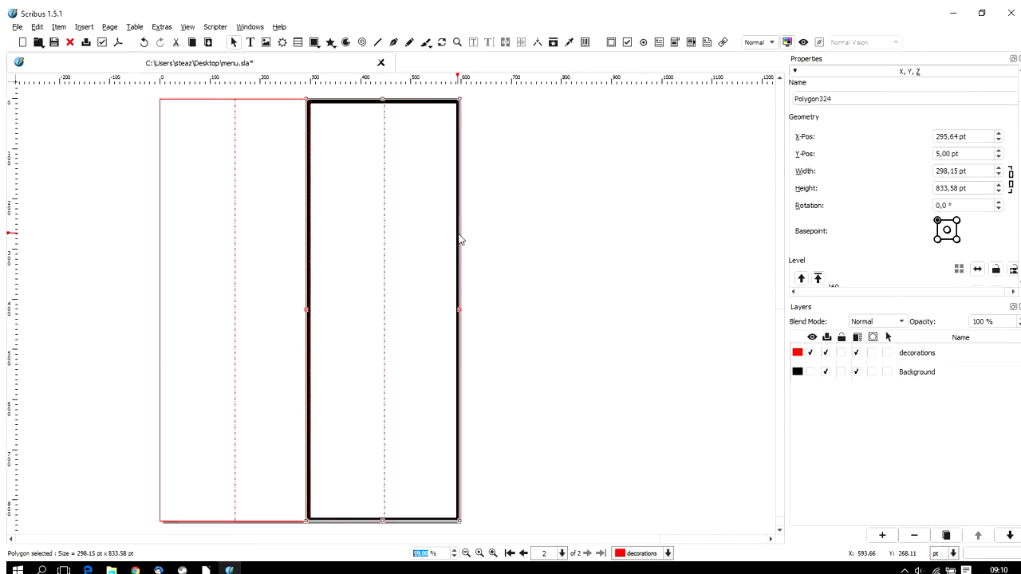
right_click(460, 237)
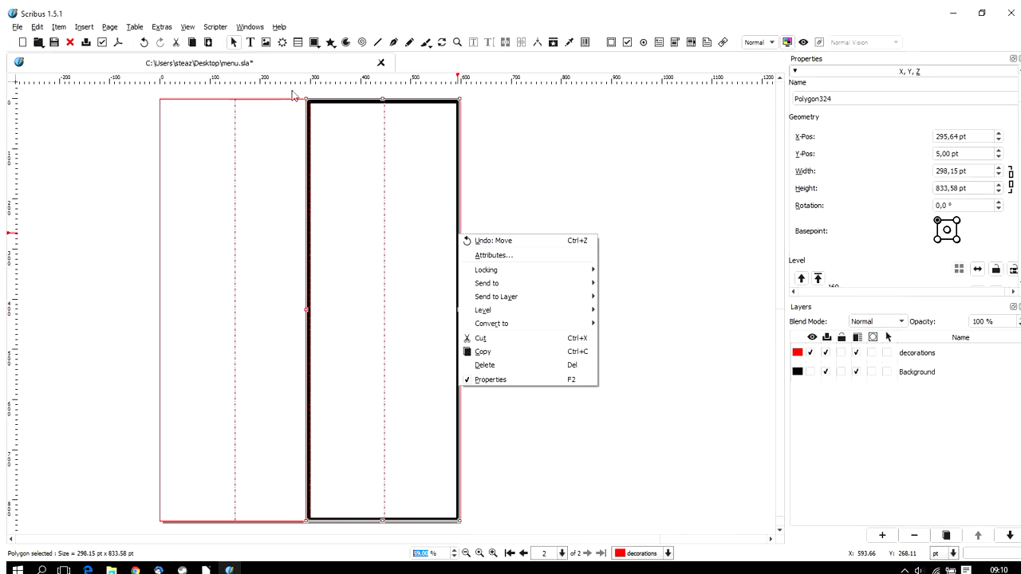
click(62, 30)
click(61, 30)
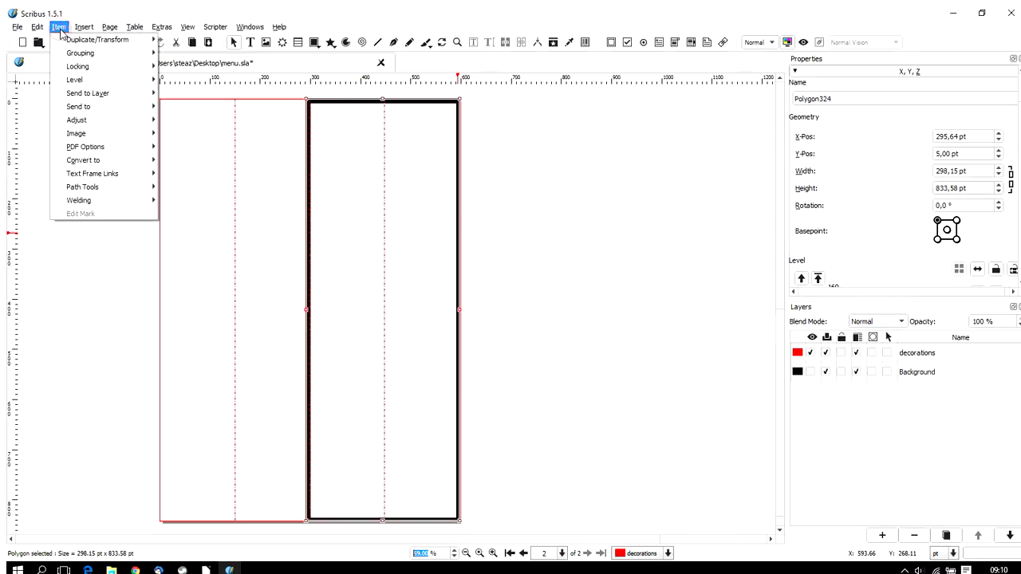
mouse_move(75, 39)
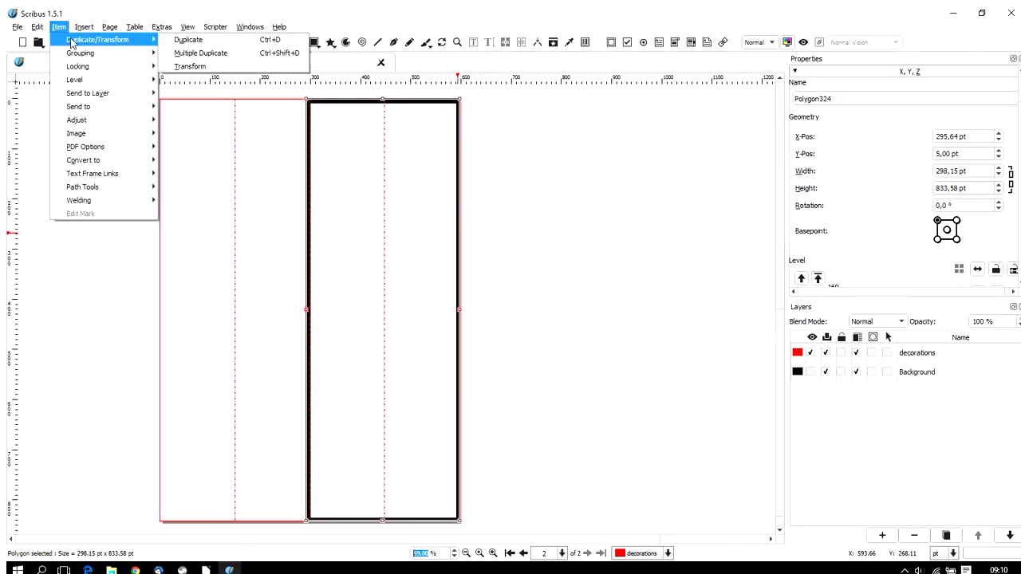
click(190, 40)
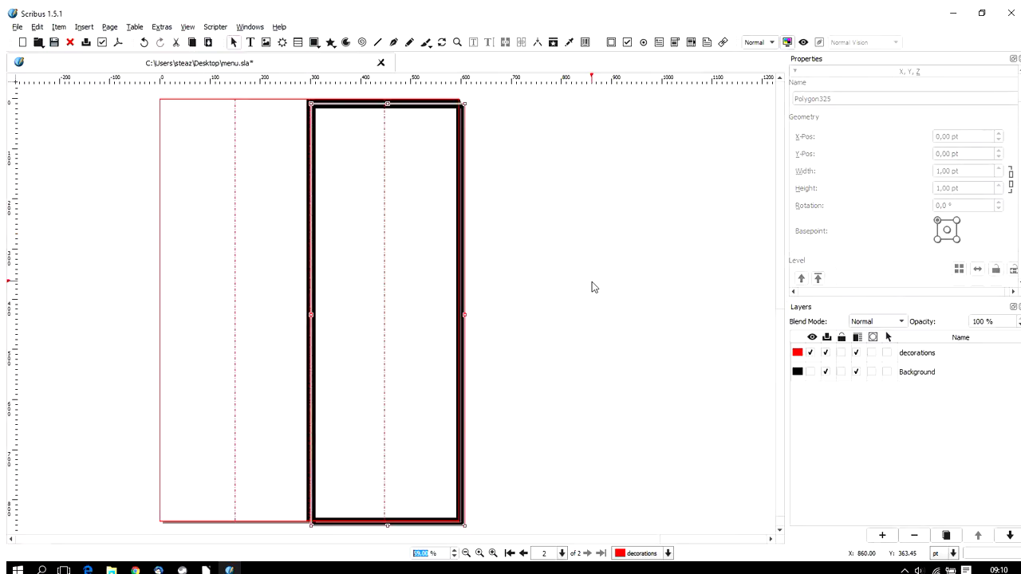
Thin the duplicated rectangle's outline to a line width of 1 pt.
click(404, 111)
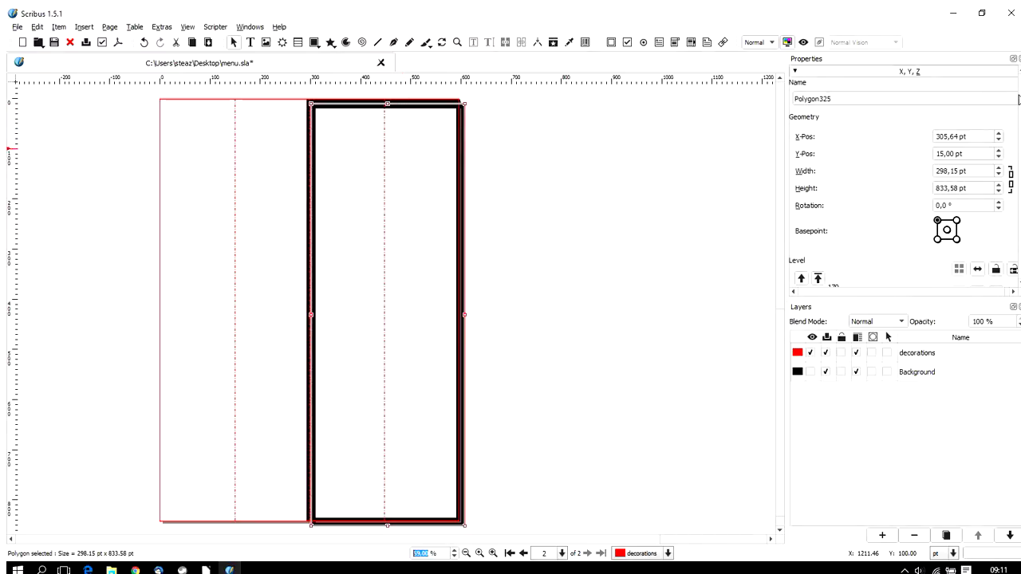
scroll(903, 176, down, 10)
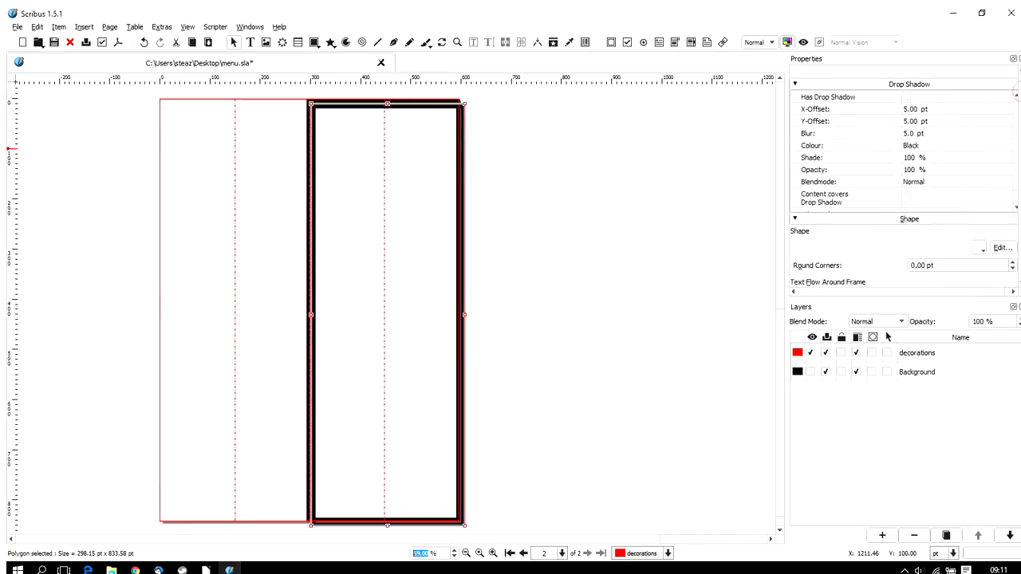
scroll(1015, 230, down, 6)
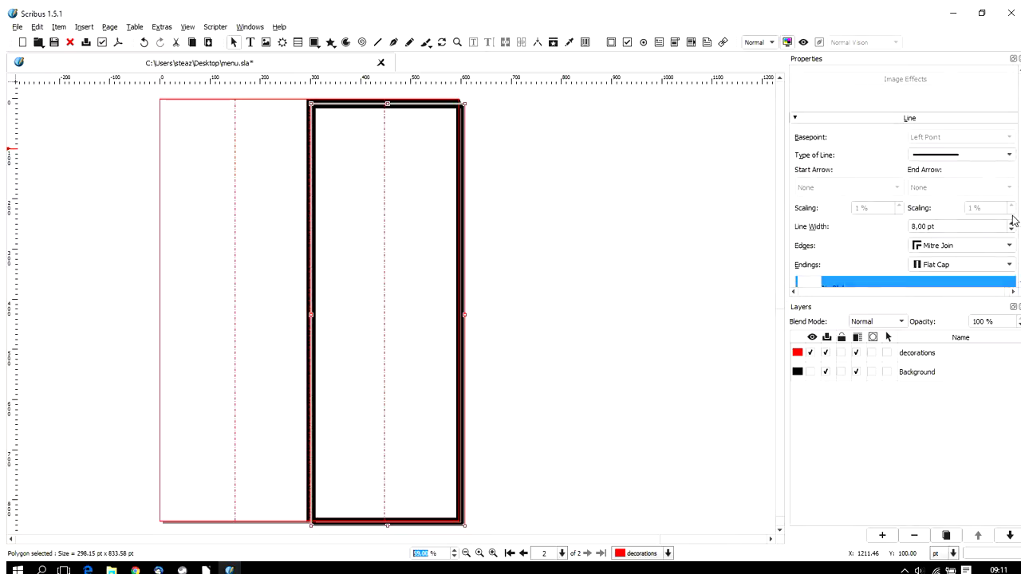
double_click(955, 156)
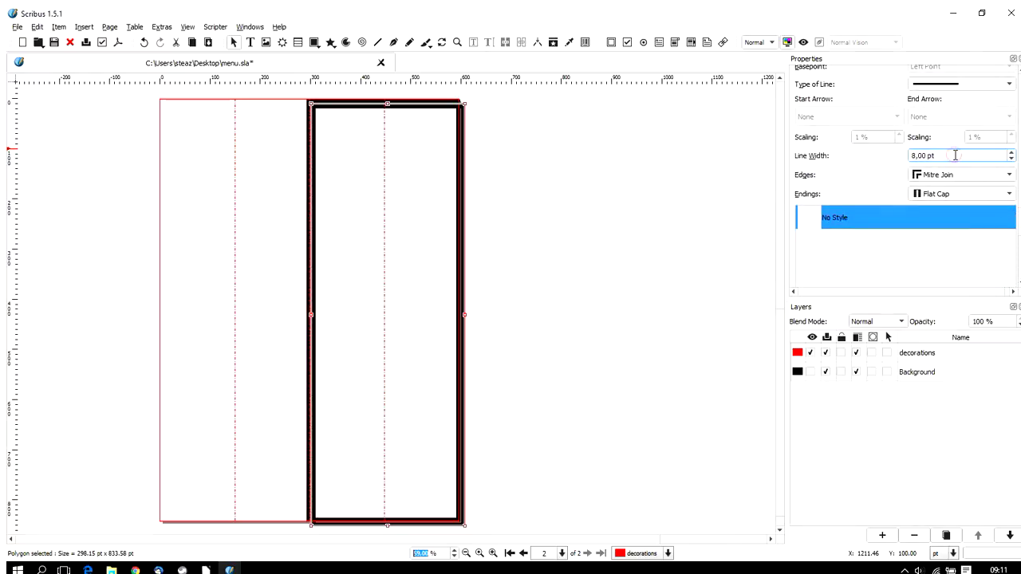
text(5)
key(Return)
scroll(955, 155, down, 3)
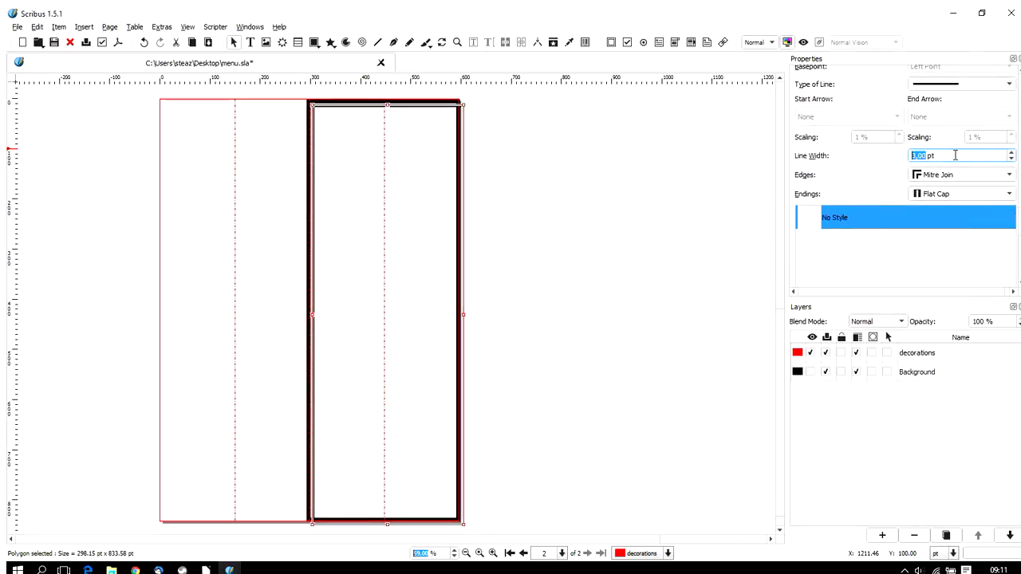
scroll(955, 156, down, 1)
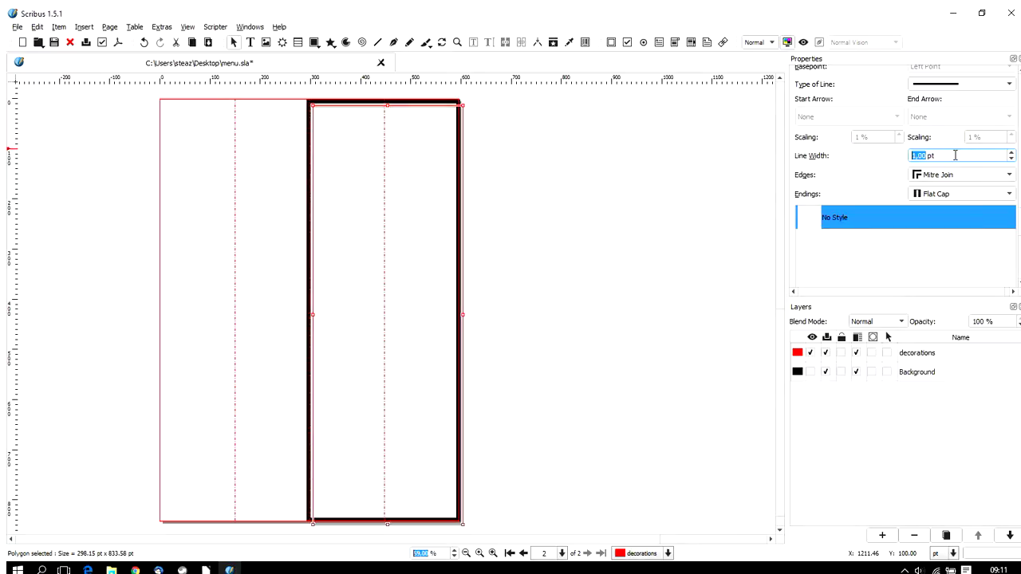
Reduce the thin duplicate rectangle to 290.15 pt wide and 827.58 pt high.
scroll(957, 239, up, 10)
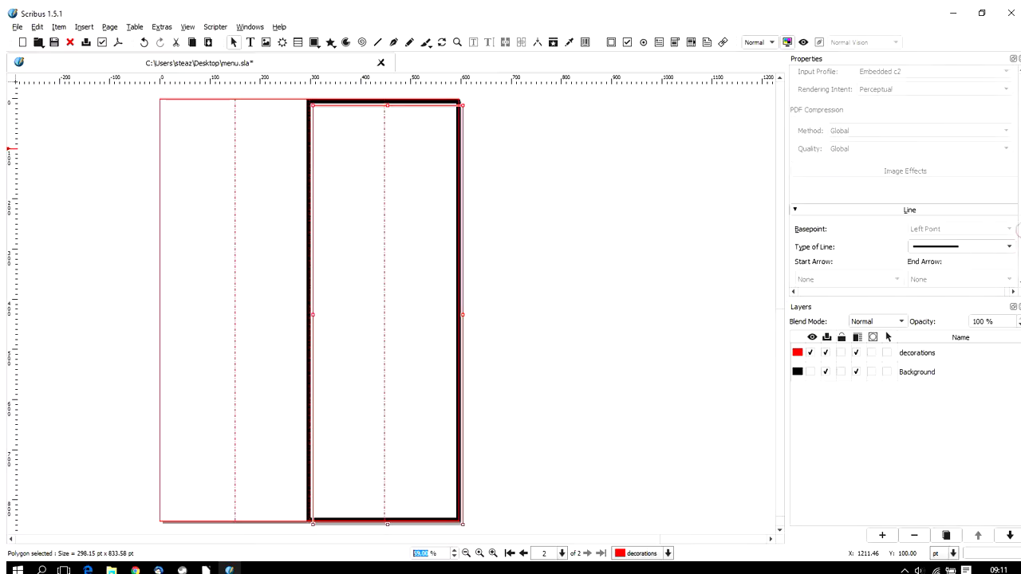
scroll(903, 176, up, 10)
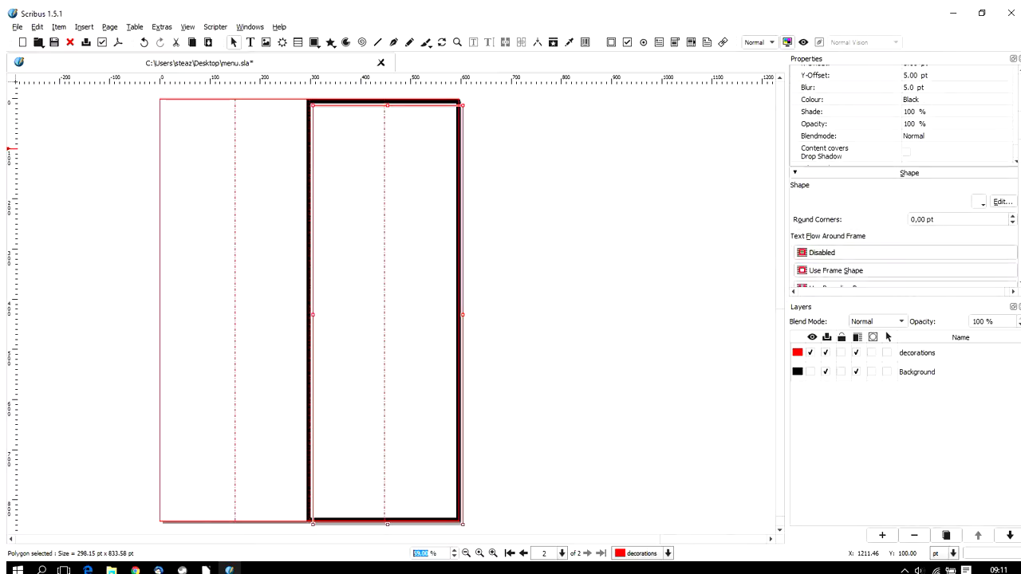
scroll(903, 176, up, 3)
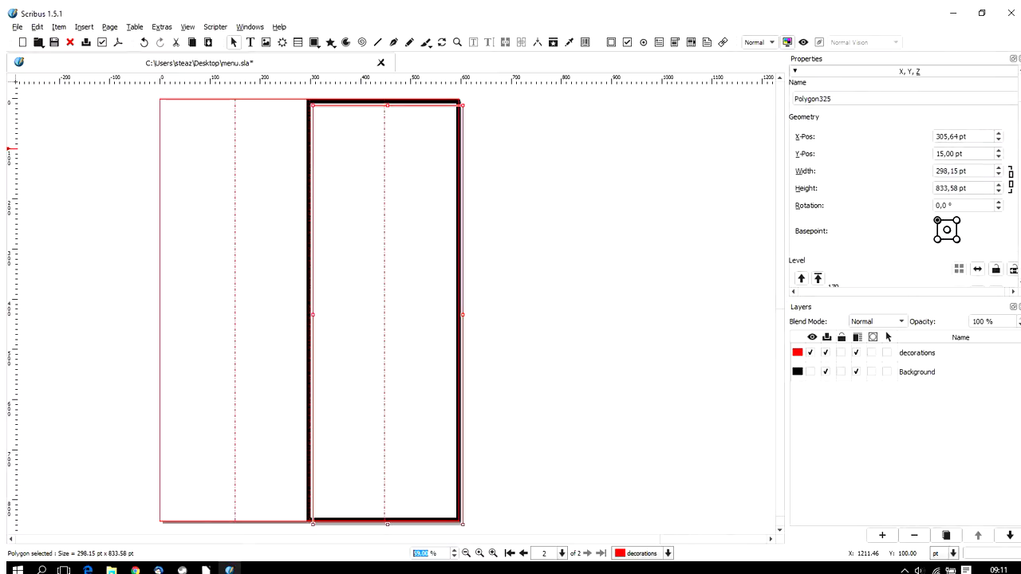
click(972, 171)
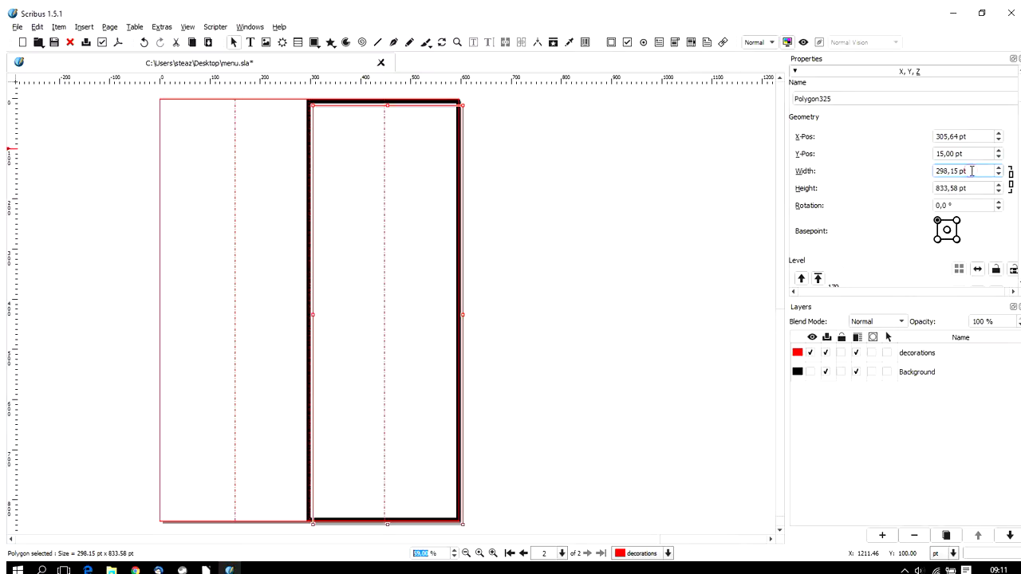
scroll(972, 170, down, 7)
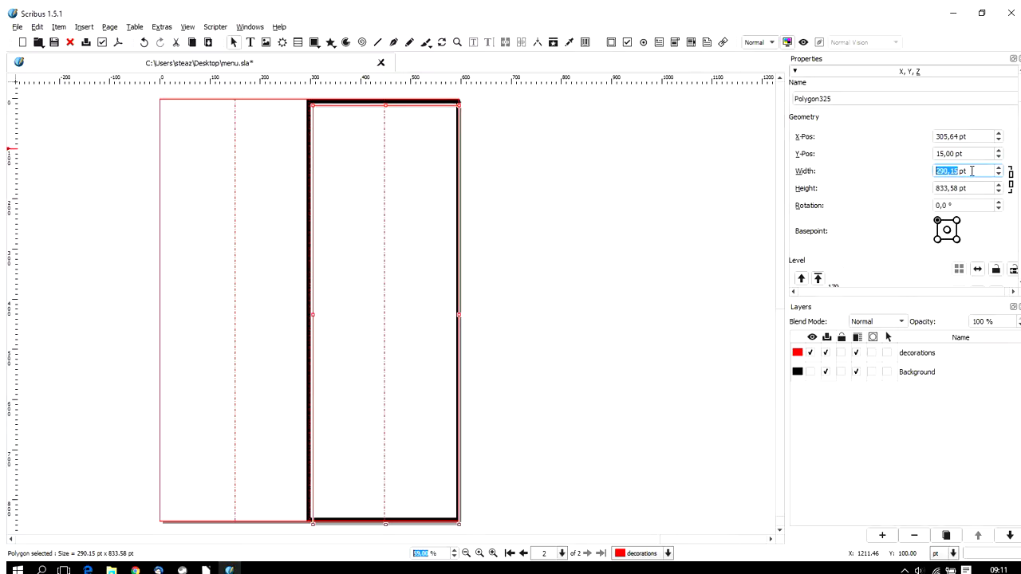
scroll(975, 187, down, 5)
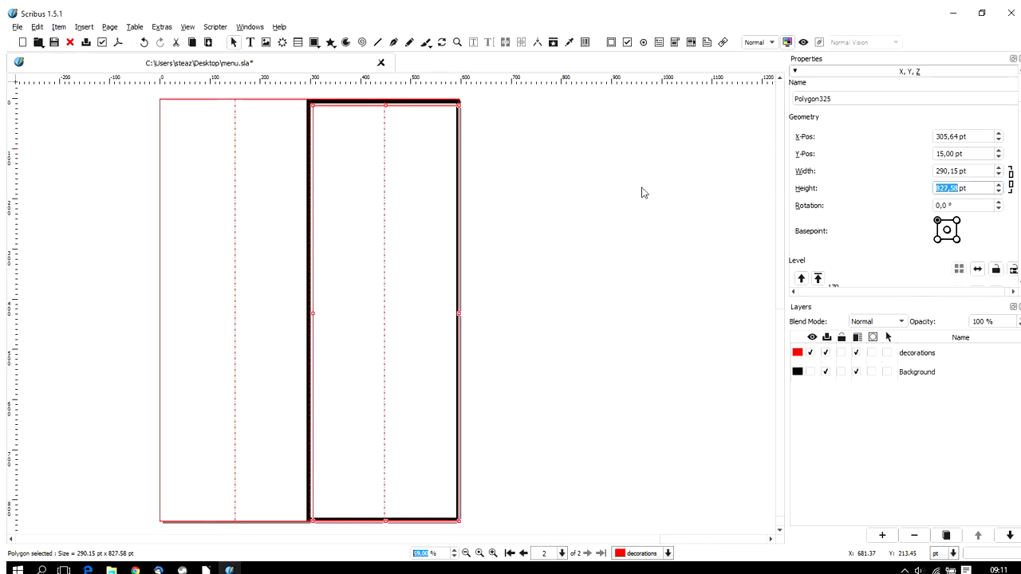
click(509, 255)
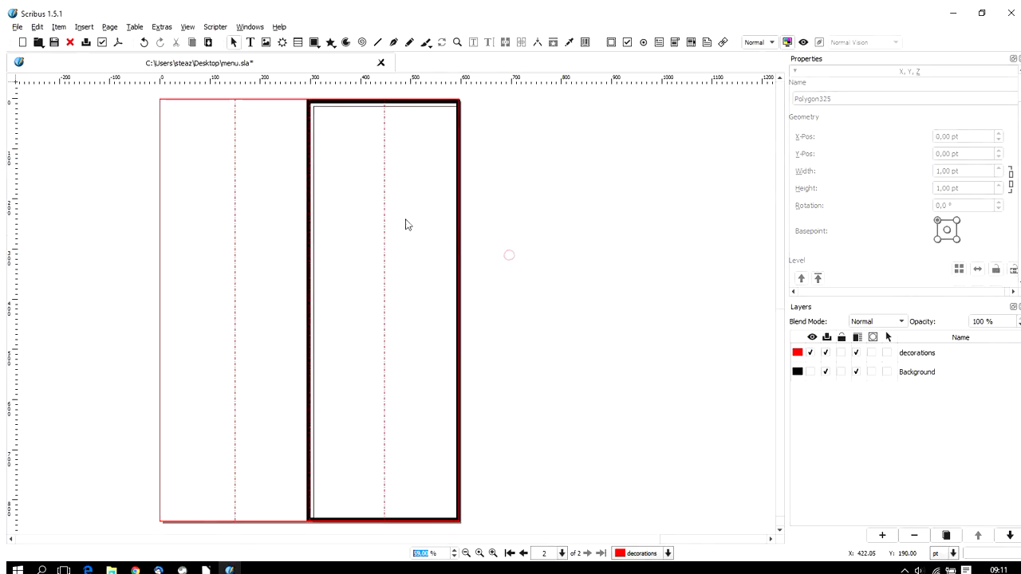
Shrink the thin rectangle further to 288.15 pt wide and 816.58 pt high so it fits inside the thick border's height.
click(315, 240)
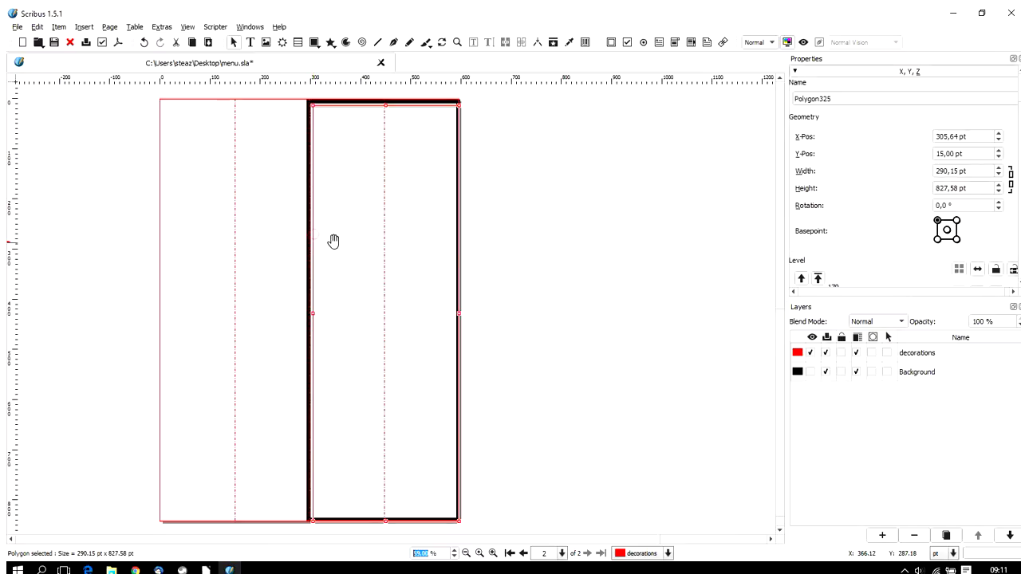
click(976, 170)
scroll(976, 171, down, 1)
scroll(976, 171, down, 1)
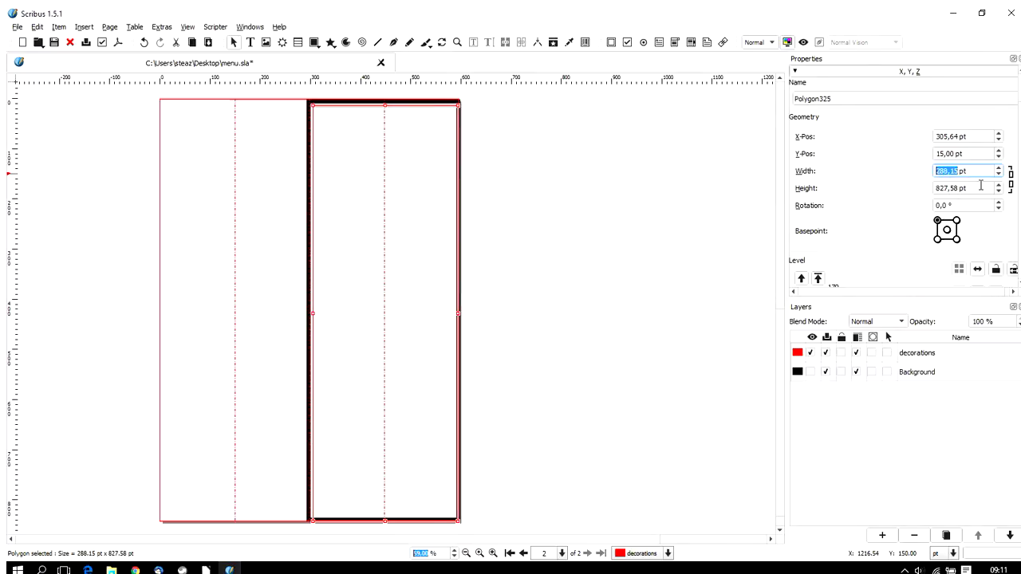
click(980, 187)
scroll(980, 187, down, 2)
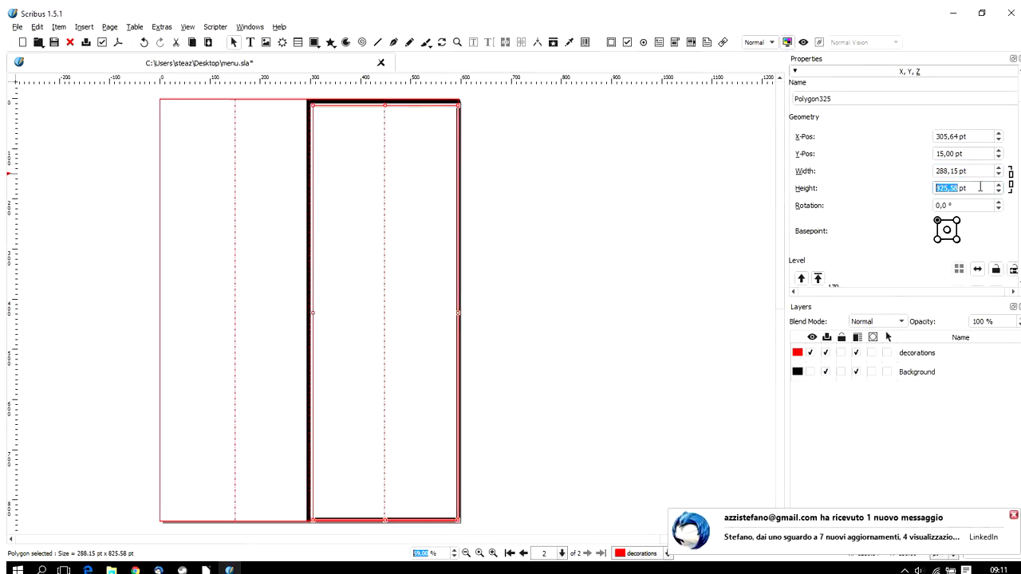
scroll(980, 187, down, 1)
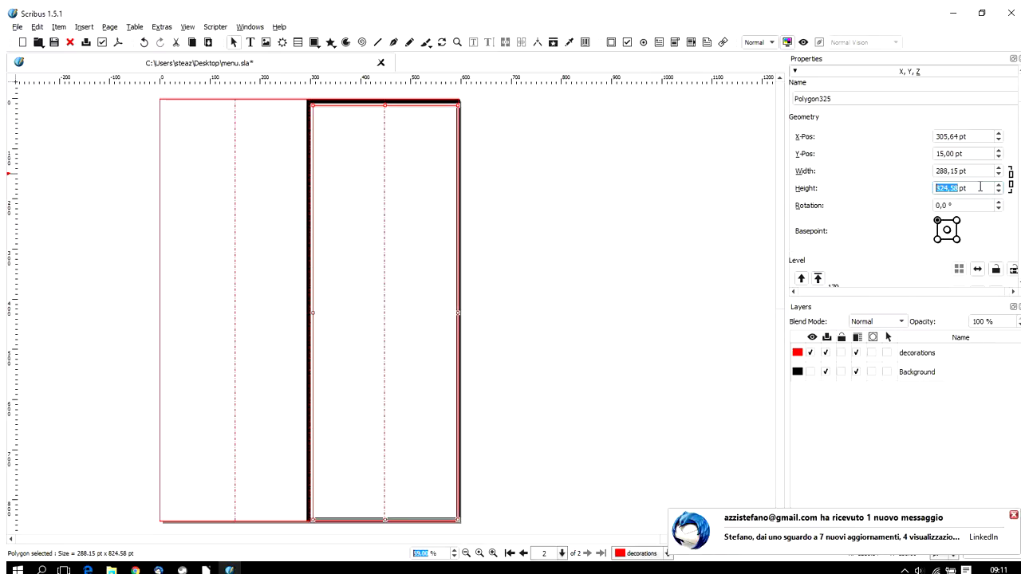
scroll(981, 186, down, 3)
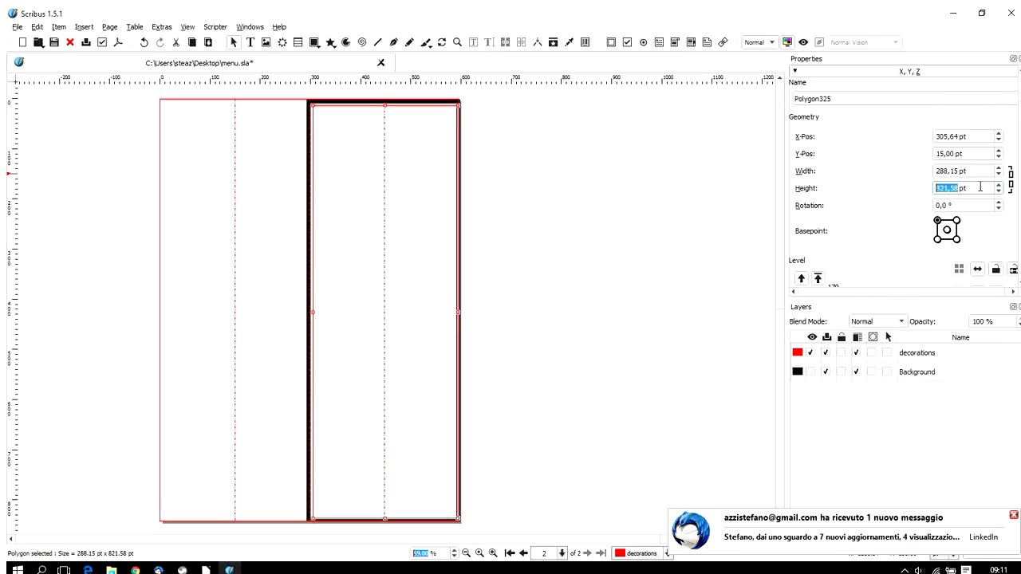
scroll(981, 187, down, 1)
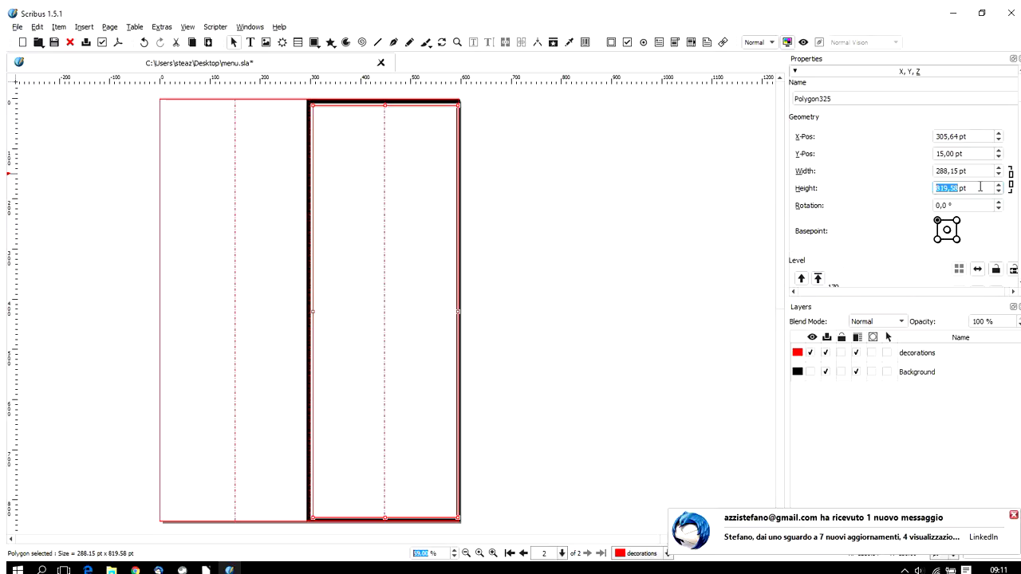
scroll(980, 187, down, 2)
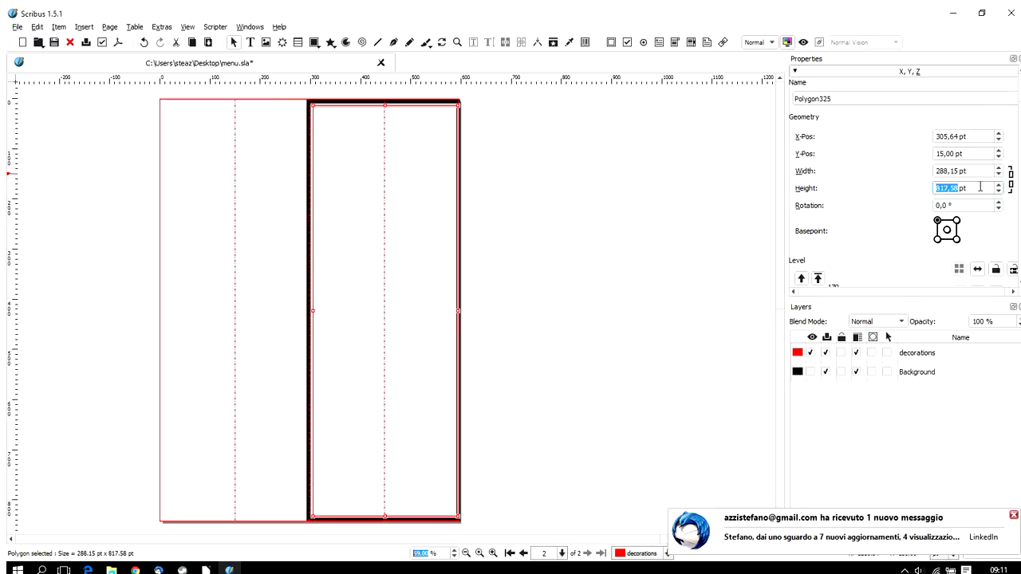
scroll(981, 186, down, 1)
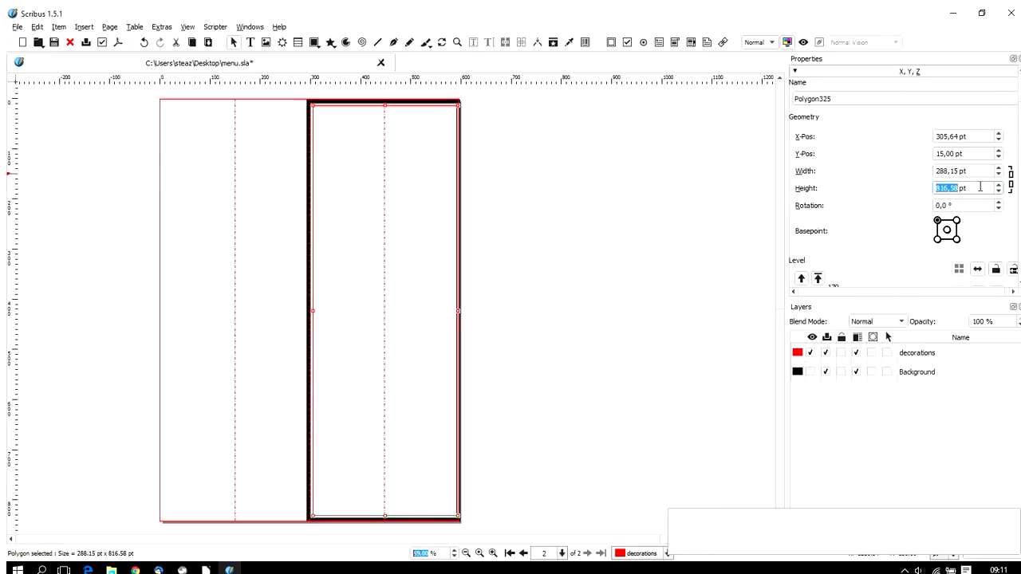
Narrow the thin inner rectangle to a width of 279.15 pt.
click(984, 171)
scroll(984, 171, down, 5)
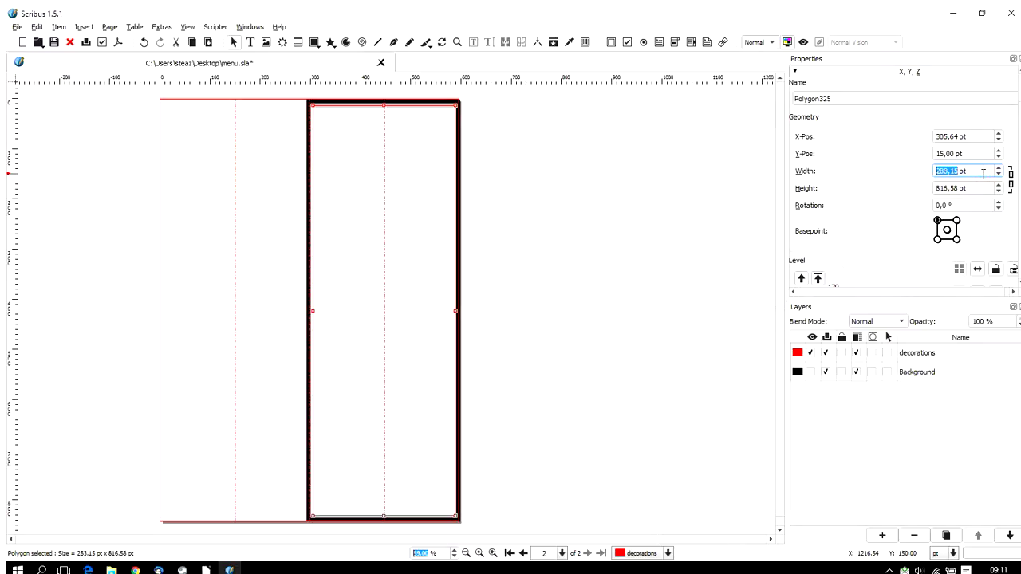
scroll(984, 171, down, 2)
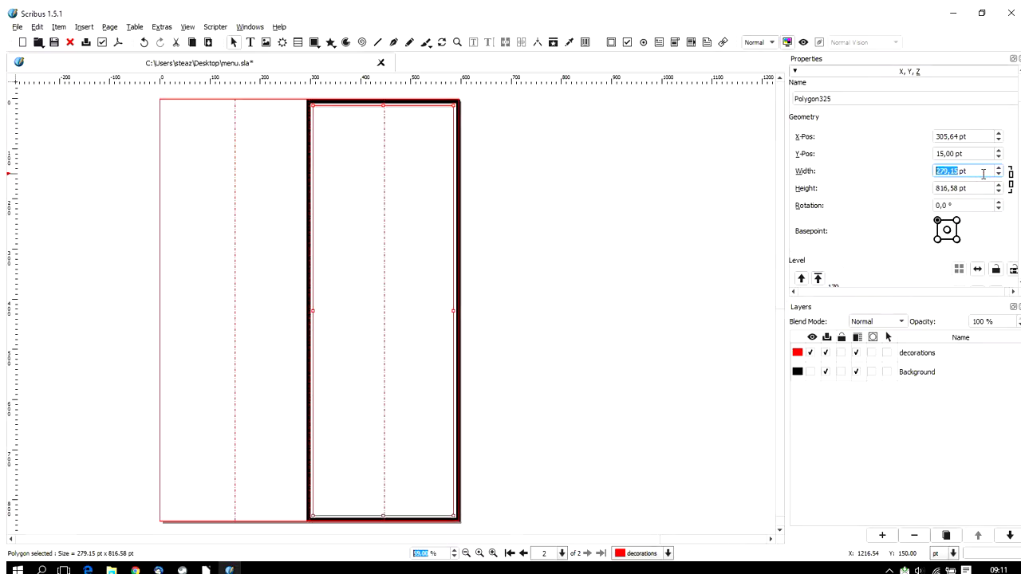
Reduce the thin inner rectangle's height to 812.58 pt.
click(638, 277)
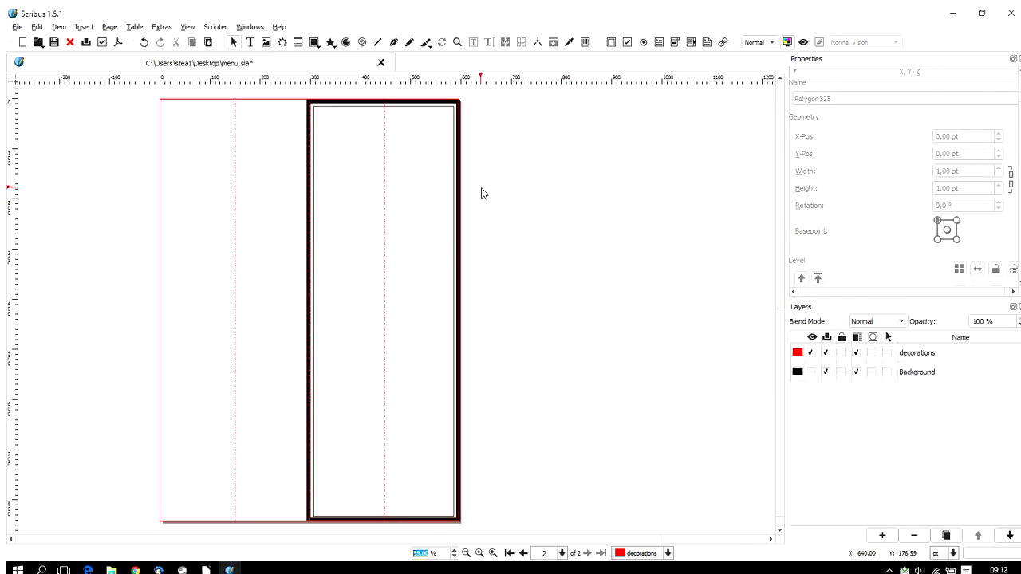
click(455, 198)
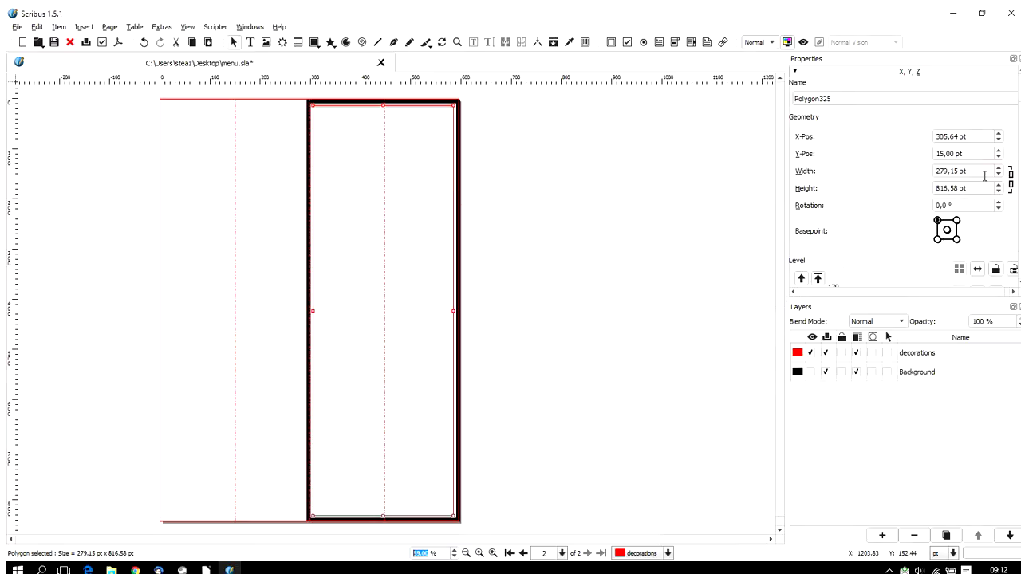
scroll(986, 188, down, 4)
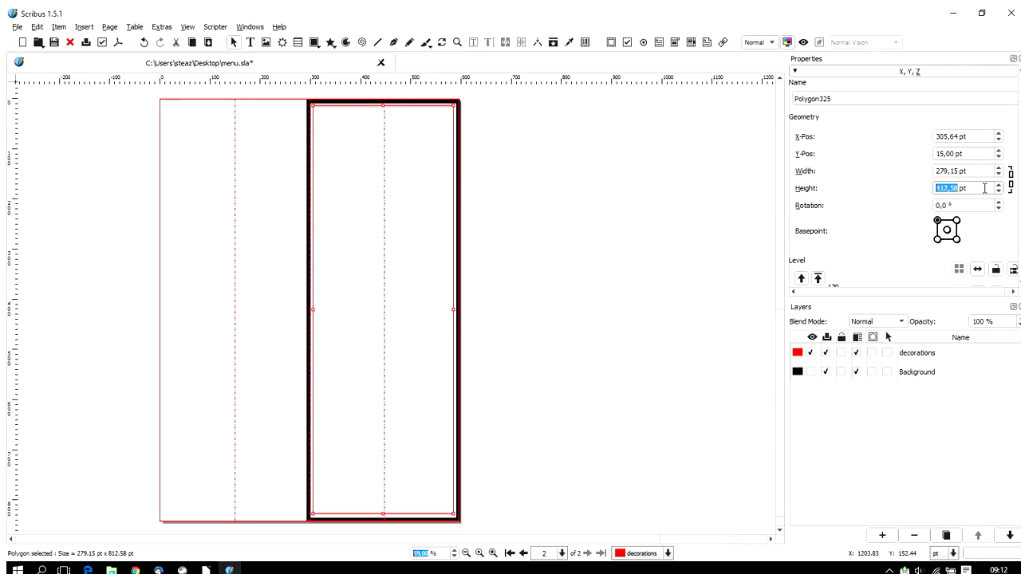
click(521, 255)
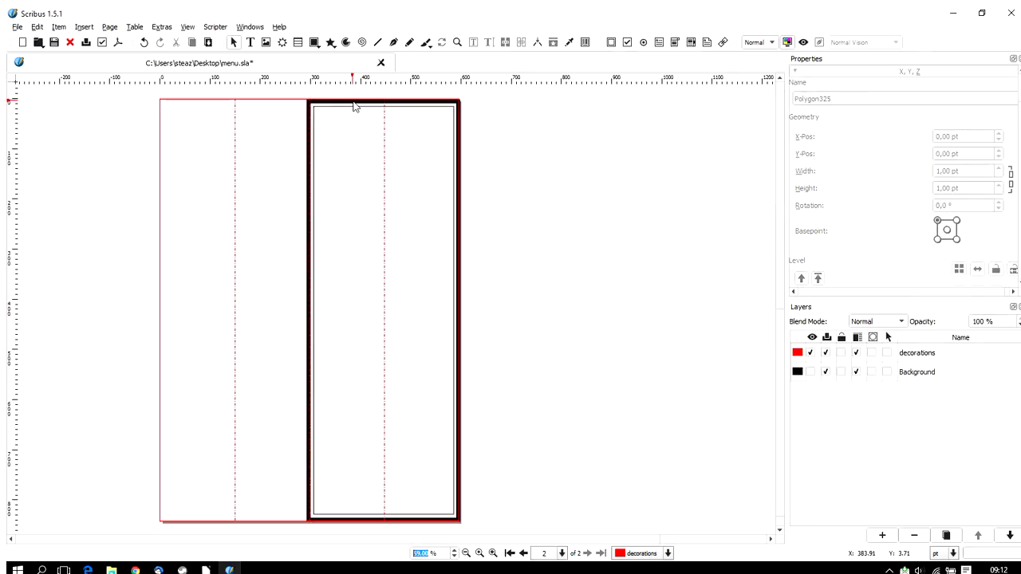
Center the thin rectangle horizontally and vertically on the thick border, using the first selected object as the alignment reference.
click(249, 26)
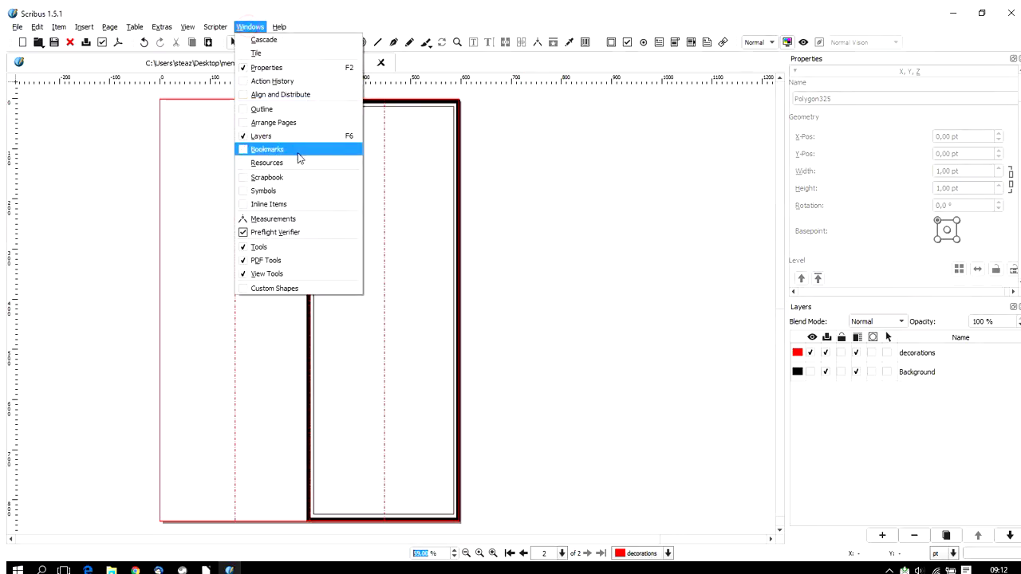
click(294, 94)
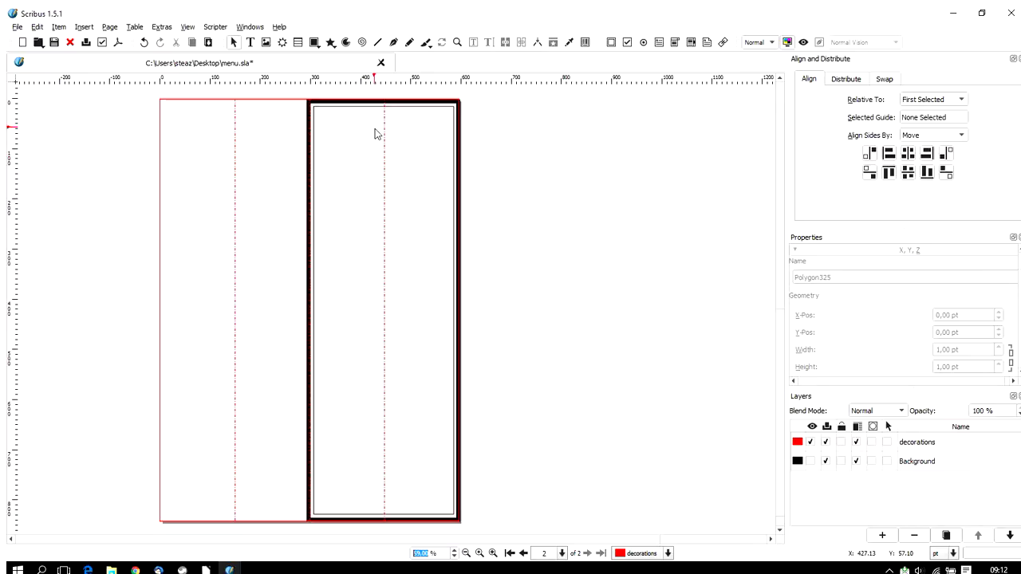
click(373, 103)
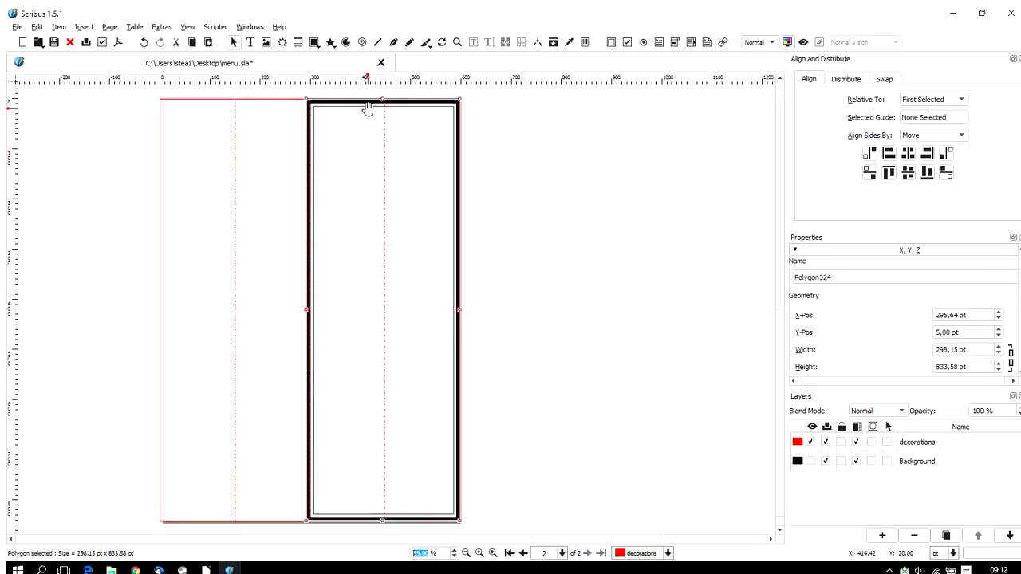
shift+click(367, 109)
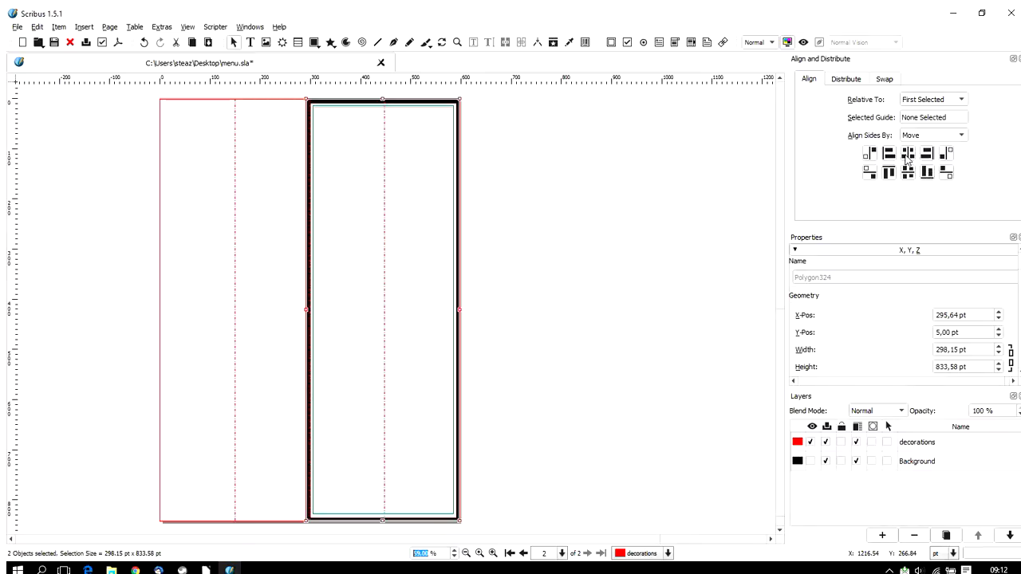
click(907, 154)
click(908, 172)
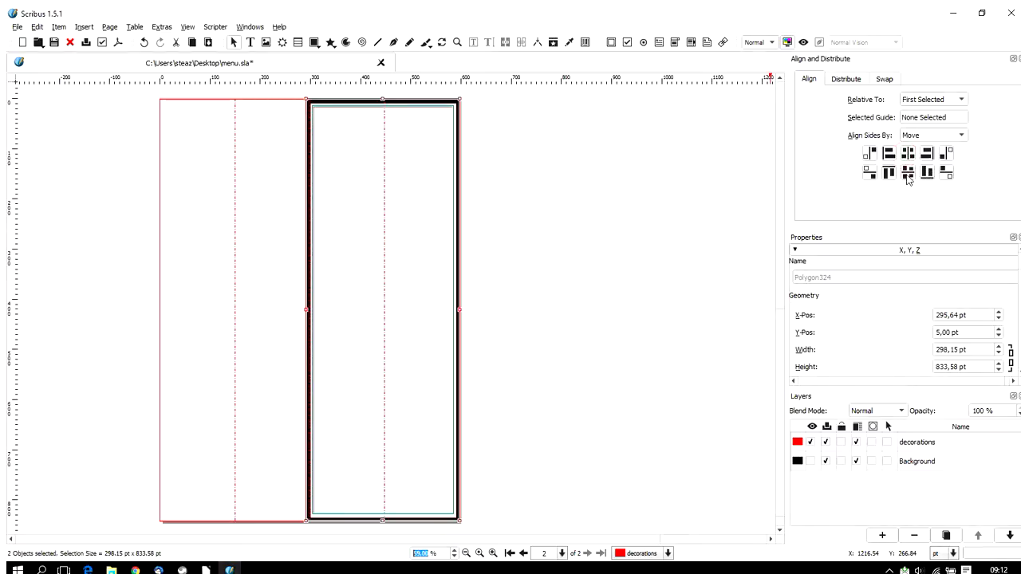
click(594, 282)
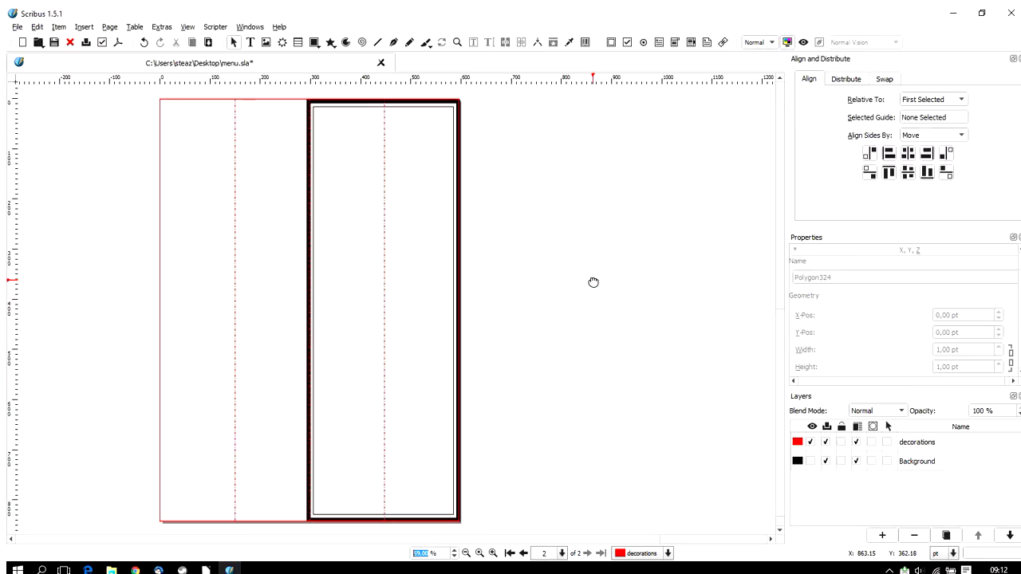
click(311, 281)
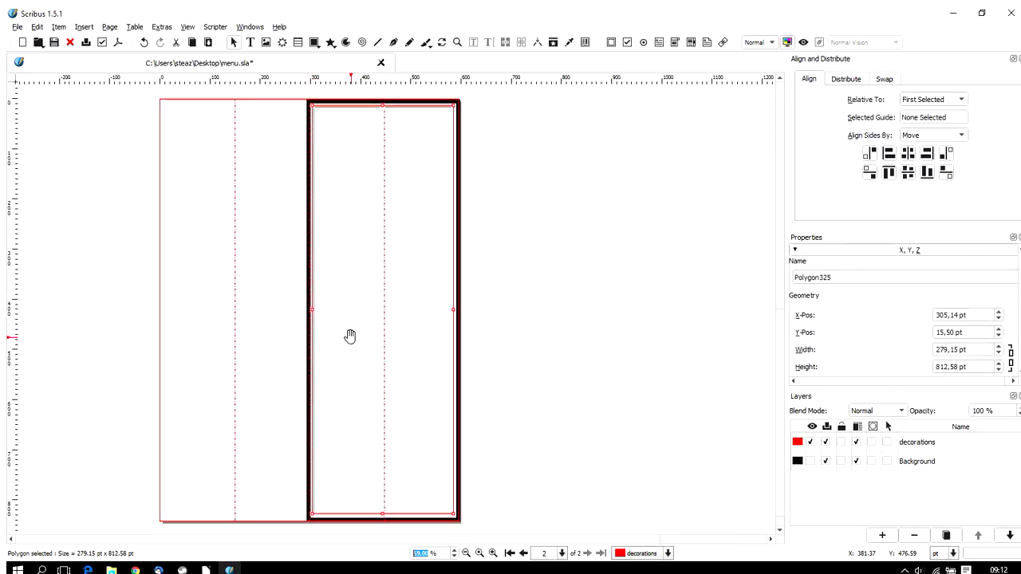
click(528, 284)
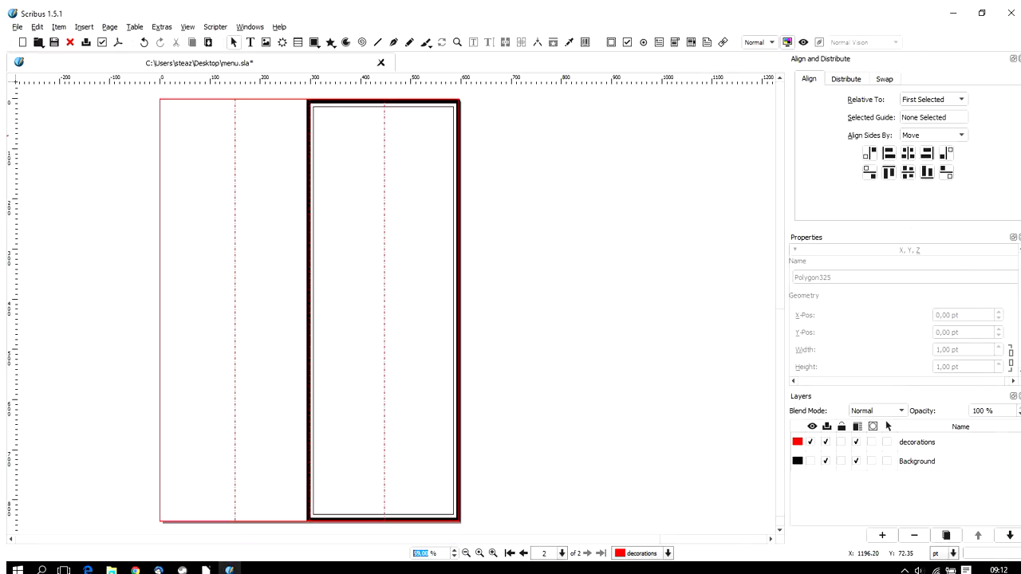
click(1014, 58)
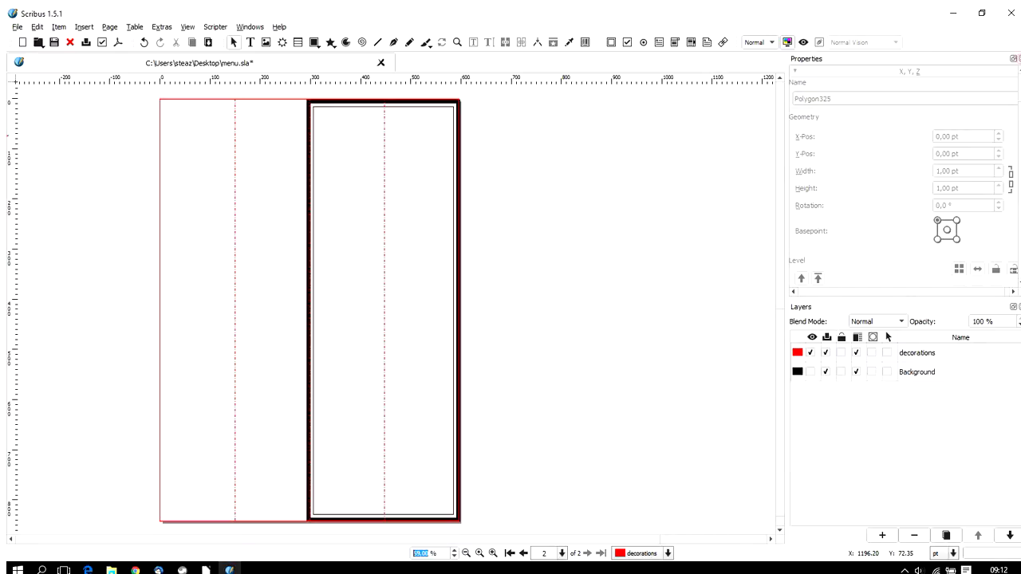
Narrow the thick border rectangle to a width of 295.15 pt.
click(460, 189)
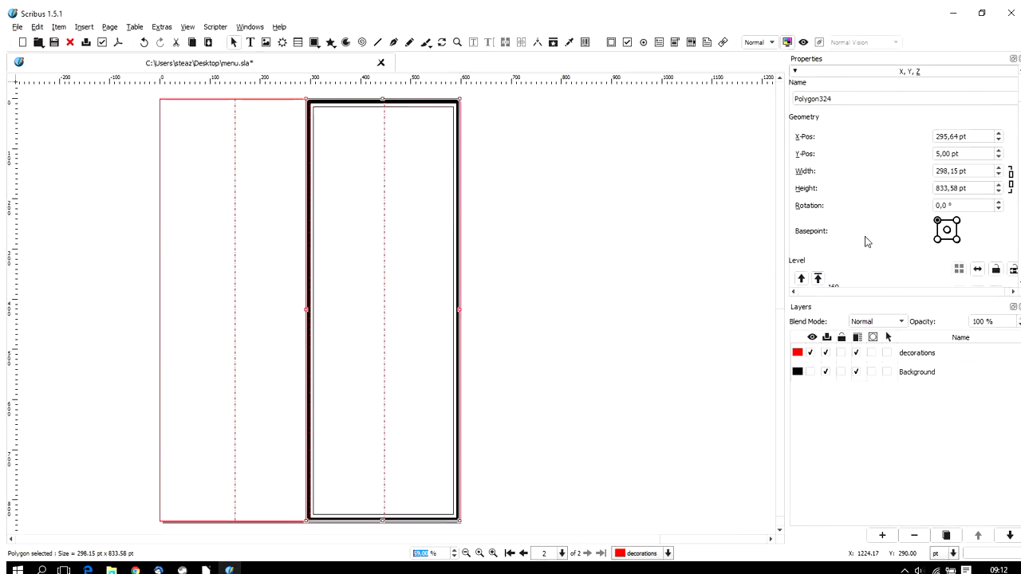
click(980, 172)
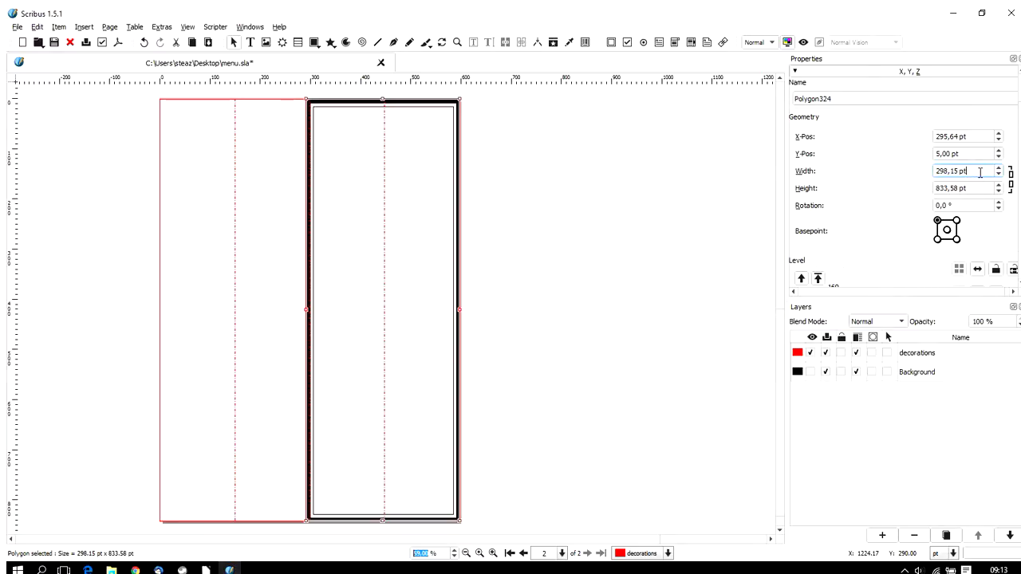
scroll(981, 172, down, 3)
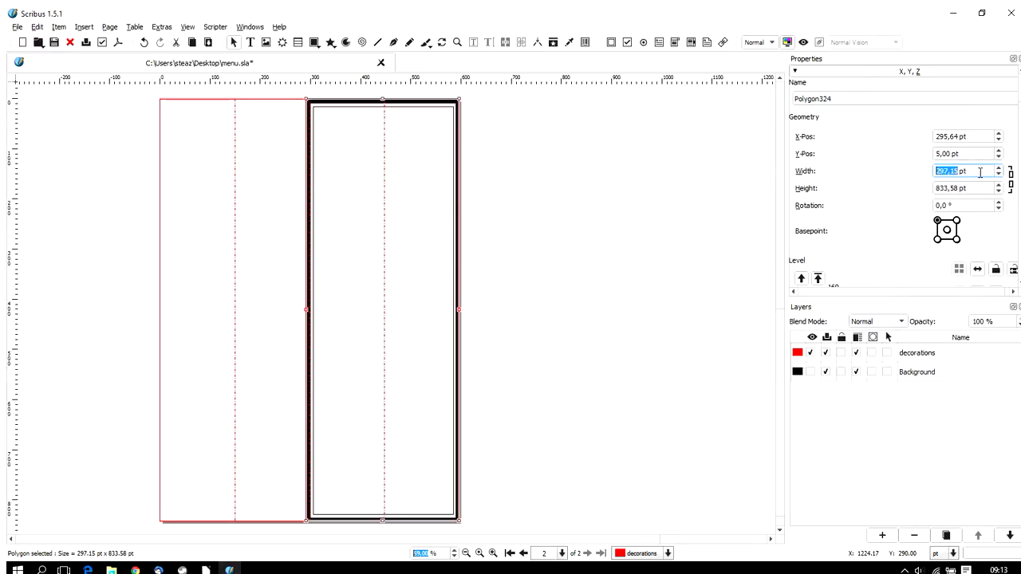
scroll(981, 172, up, 1)
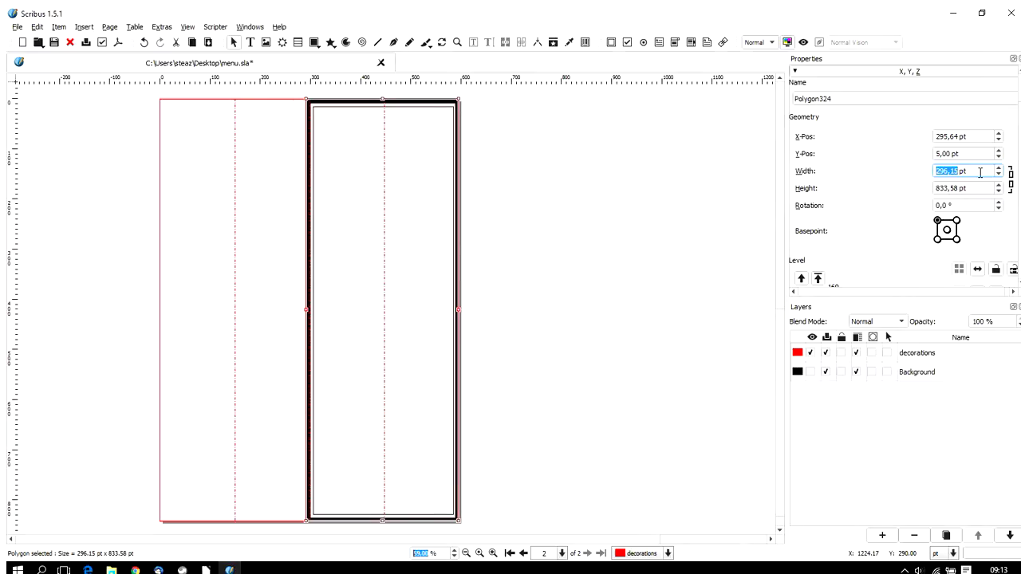
scroll(980, 171, down, 1)
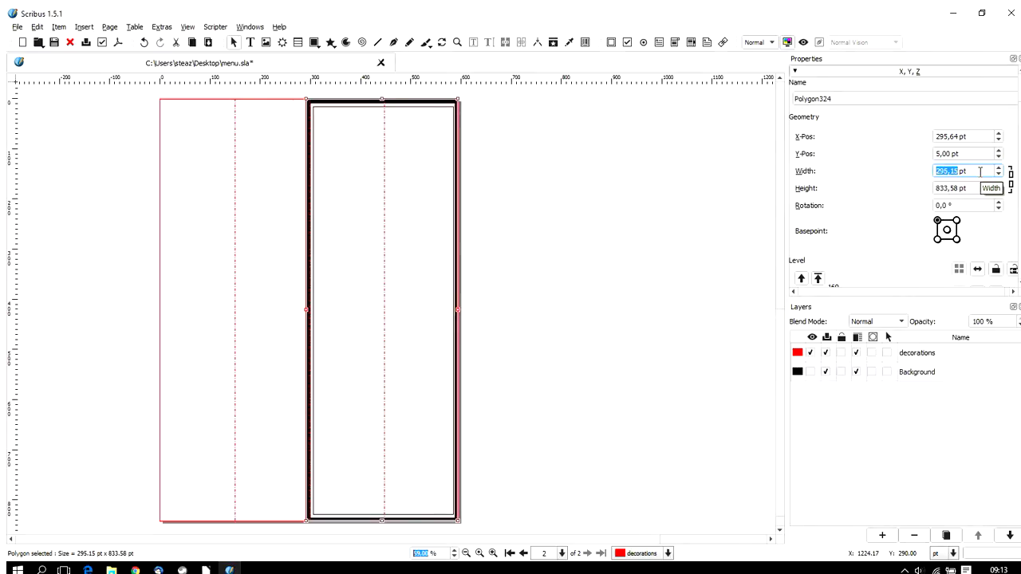
Nudge the thick border horizontally to an X position of 304.64 pt, past the fold guide.
click(319, 102)
key(Right)
key(Right)
key(Right)
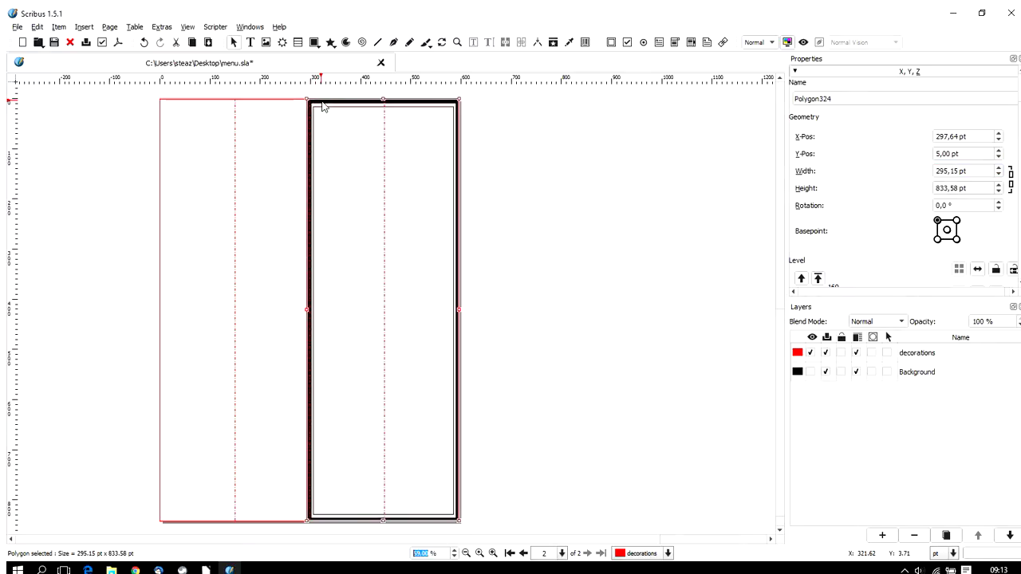
key(Right)
key(Right)
key(Right)
key(Right)
key(Right)
key(Right)
key(Right)
key(Right)
key(Right)
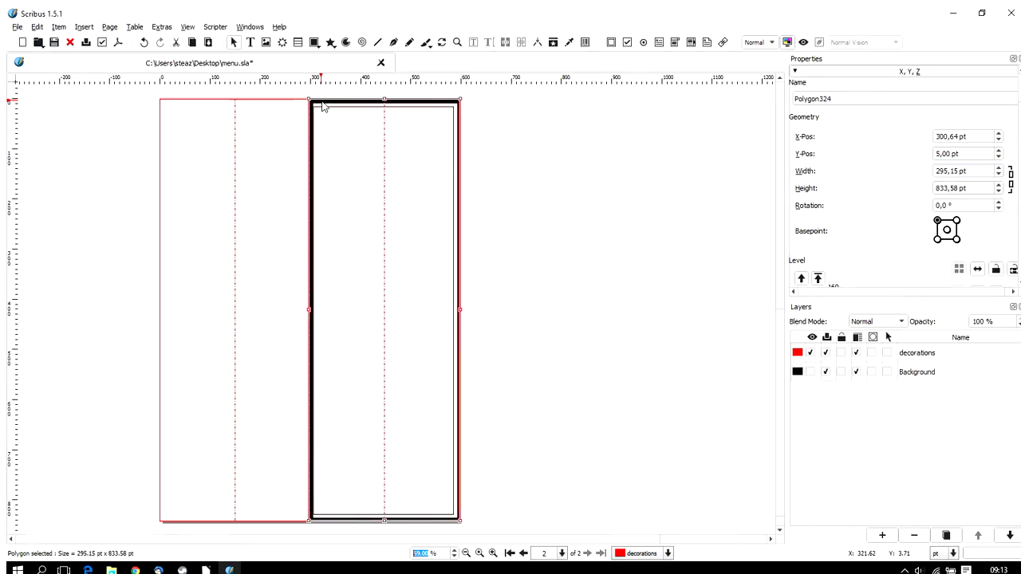
key(Left)
key(Left)
key(Left)
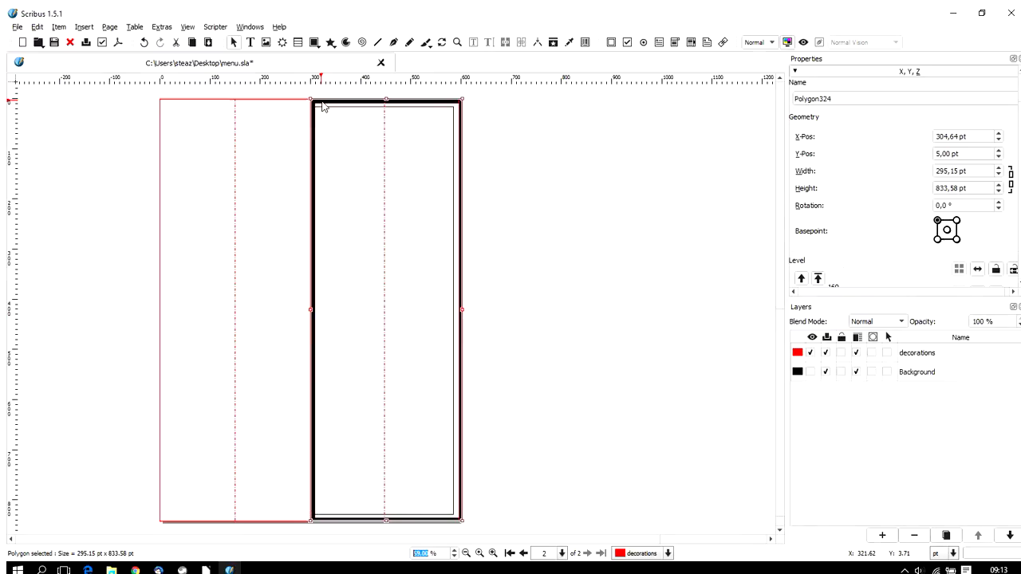
Reduce the thick border's width to 290.15 pt so its outer edge stays within the page.
click(998, 174)
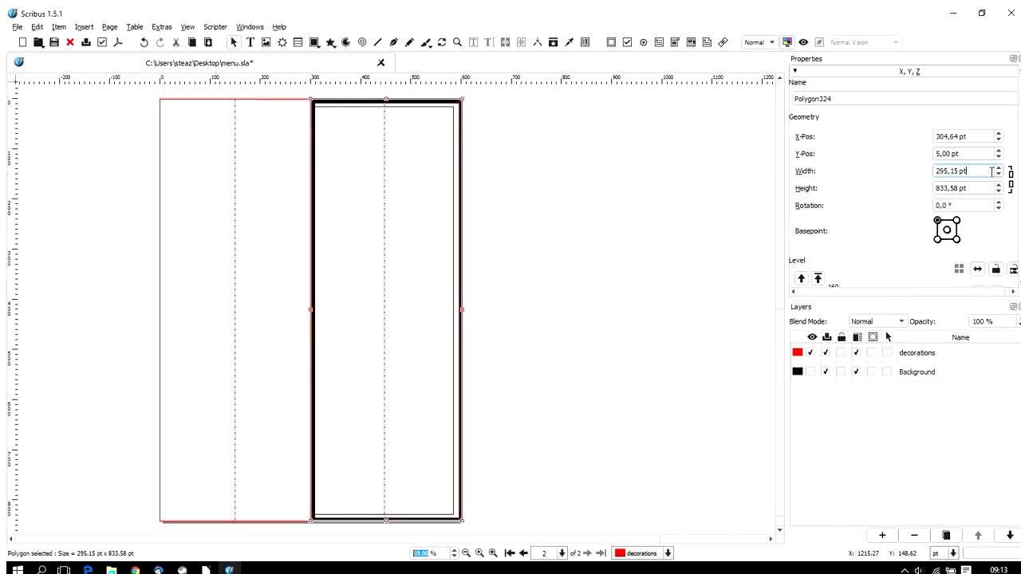
key(Down)
key(Down)
key(Down)
key(Down)
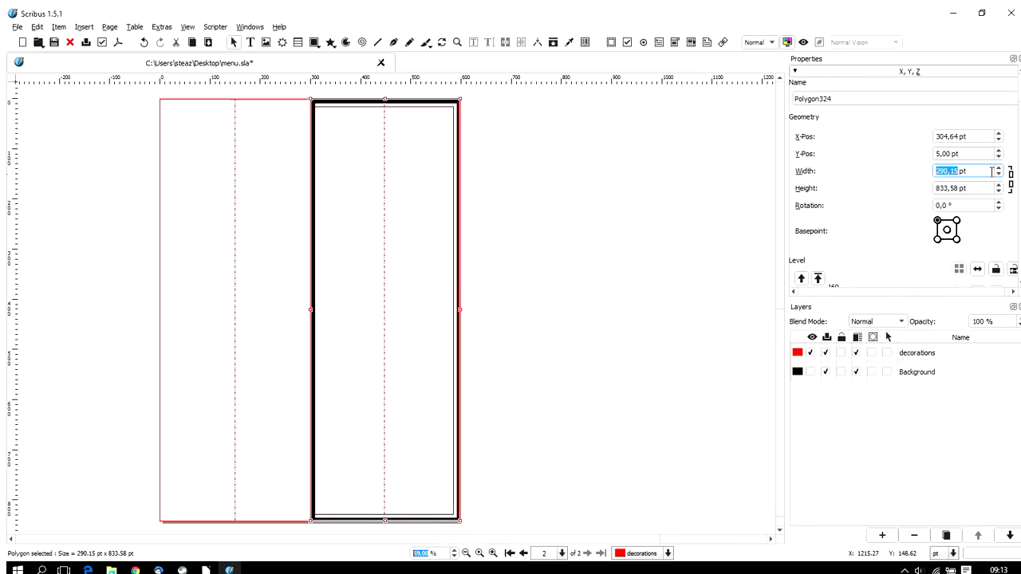
Preview the page without guides to check the thick border's placement, and return to editing mode.
click(804, 42)
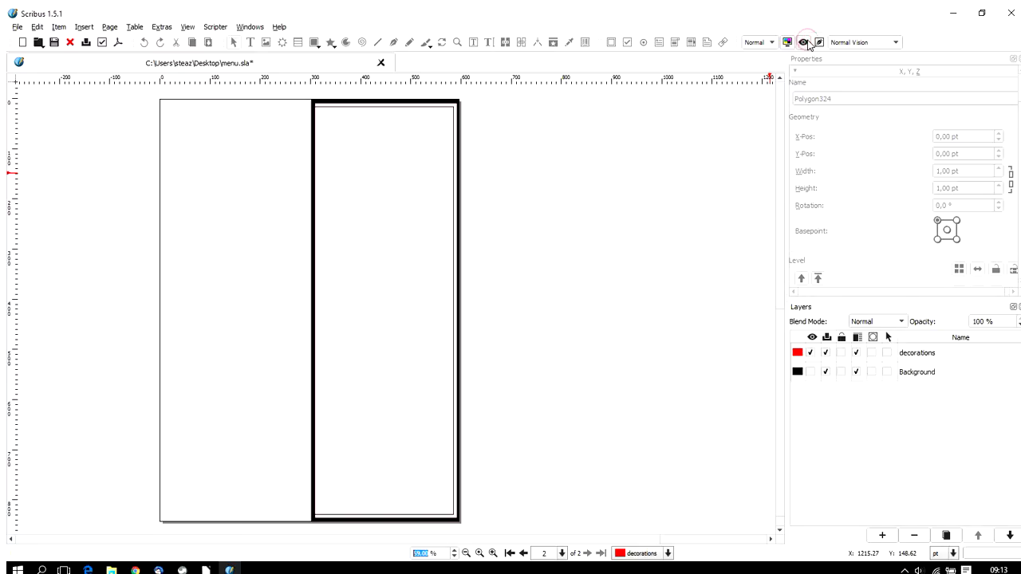
click(804, 42)
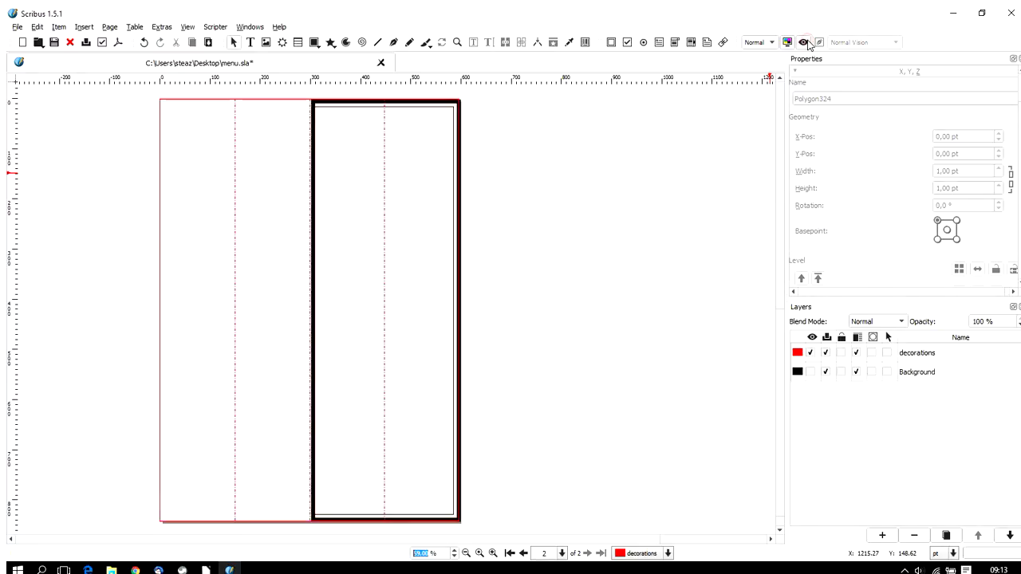
click(804, 42)
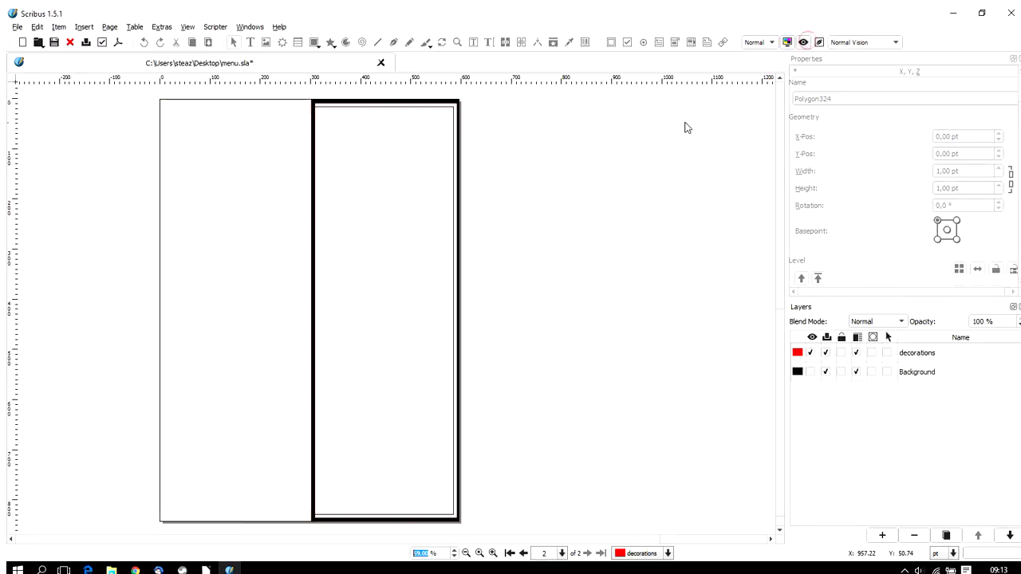
click(804, 42)
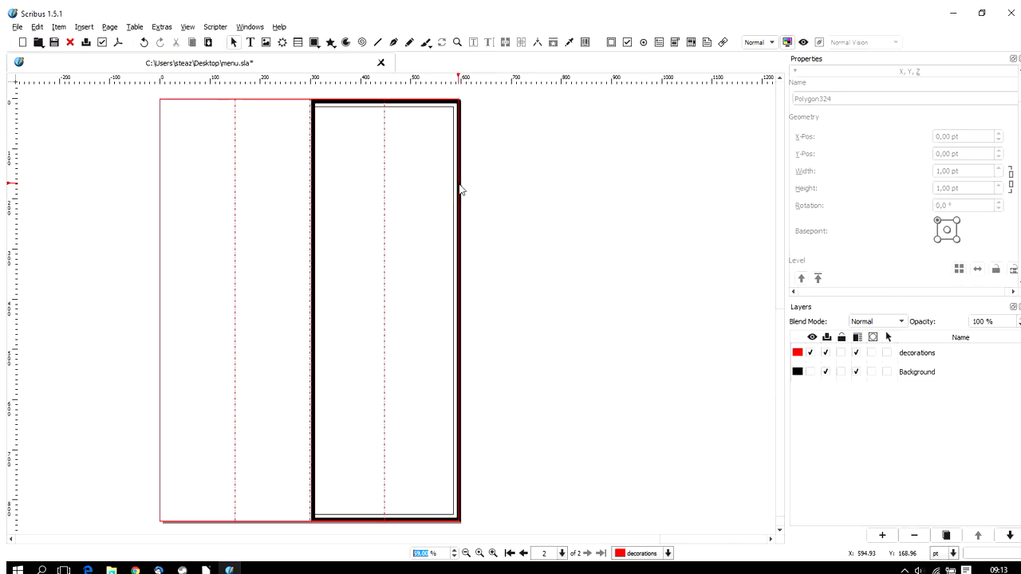
Trim the thick border's width slightly further to 289.15 pt.
click(314, 244)
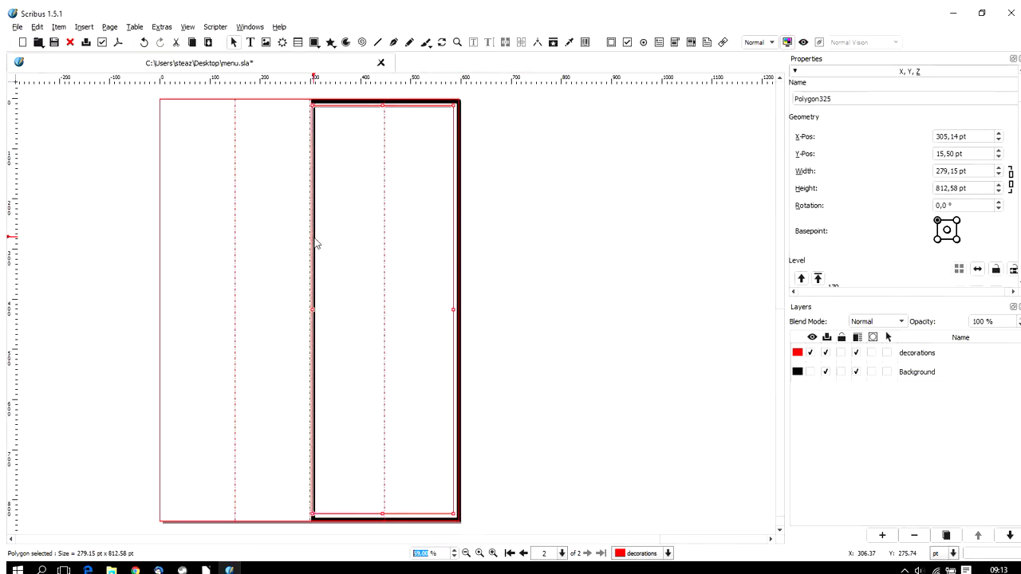
click(414, 105)
click(972, 172)
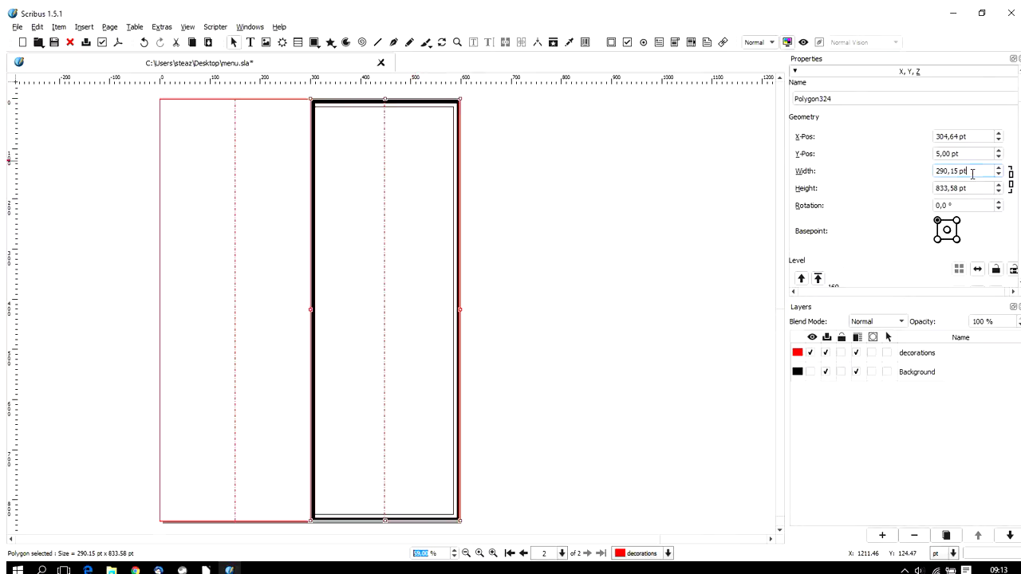
double_click(972, 172)
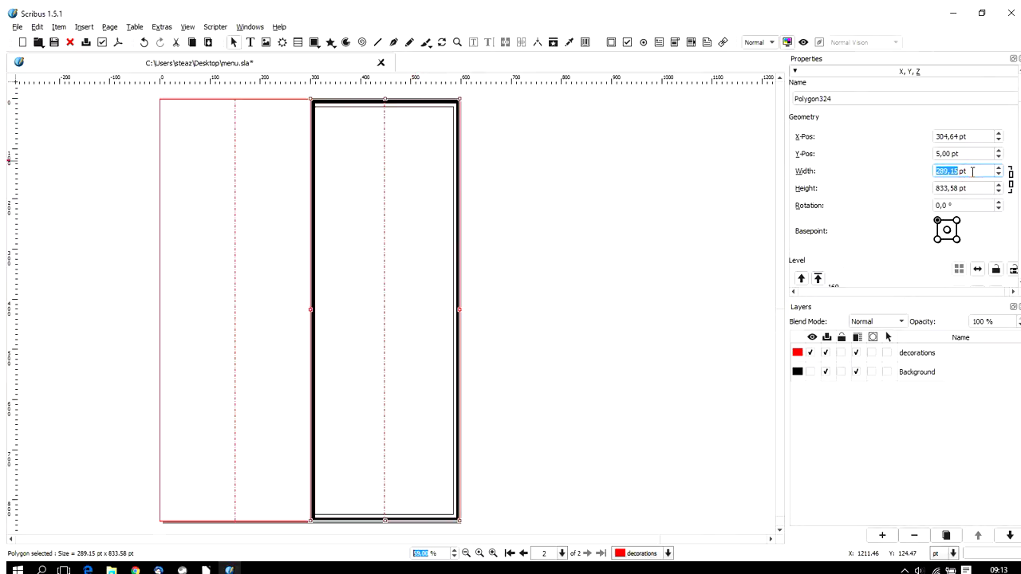
click(557, 205)
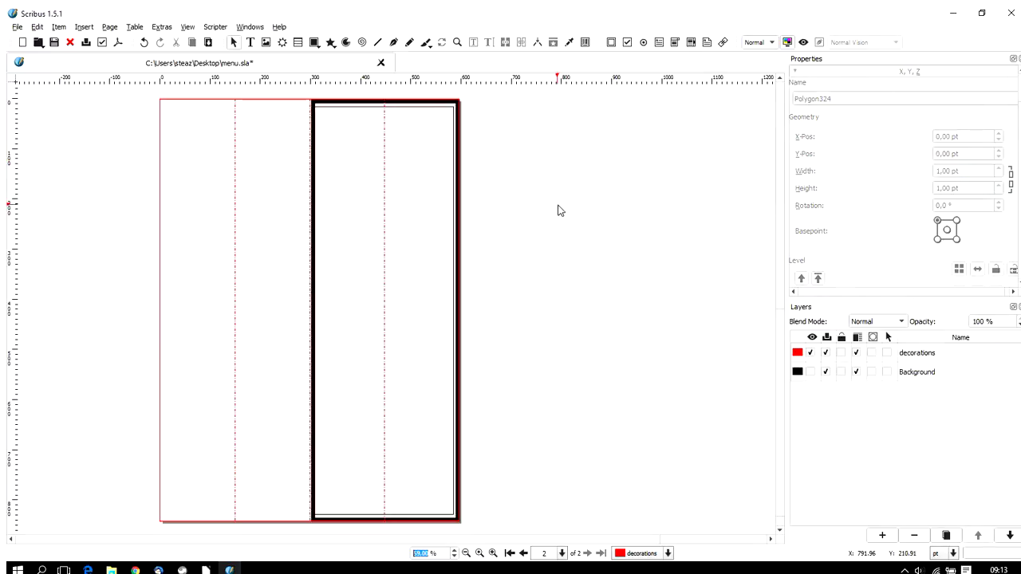
Narrow the thin inner rectangle to a width of 274.15 pt and keep it selected.
click(412, 113)
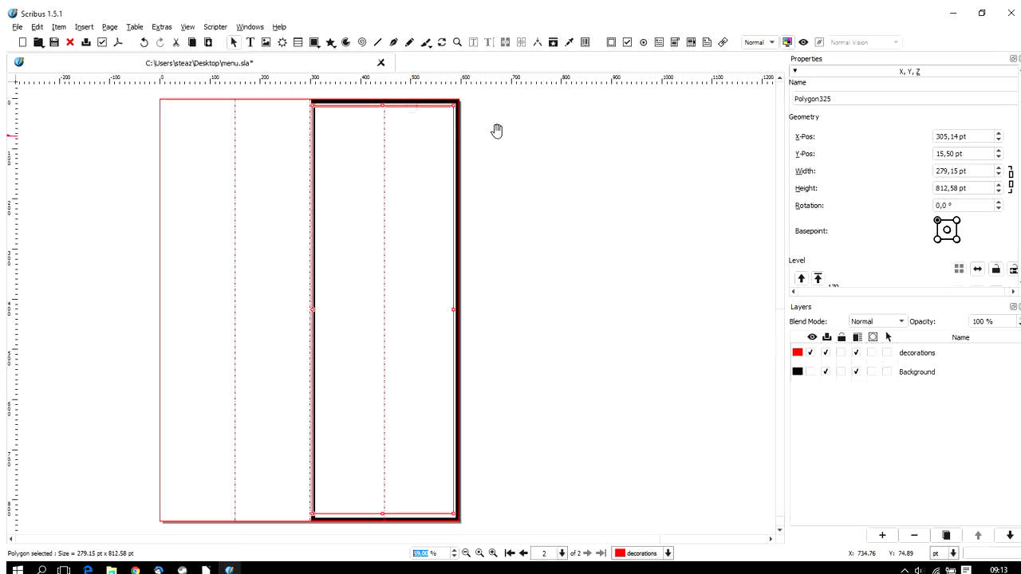
click(979, 173)
scroll(979, 173, down, 4)
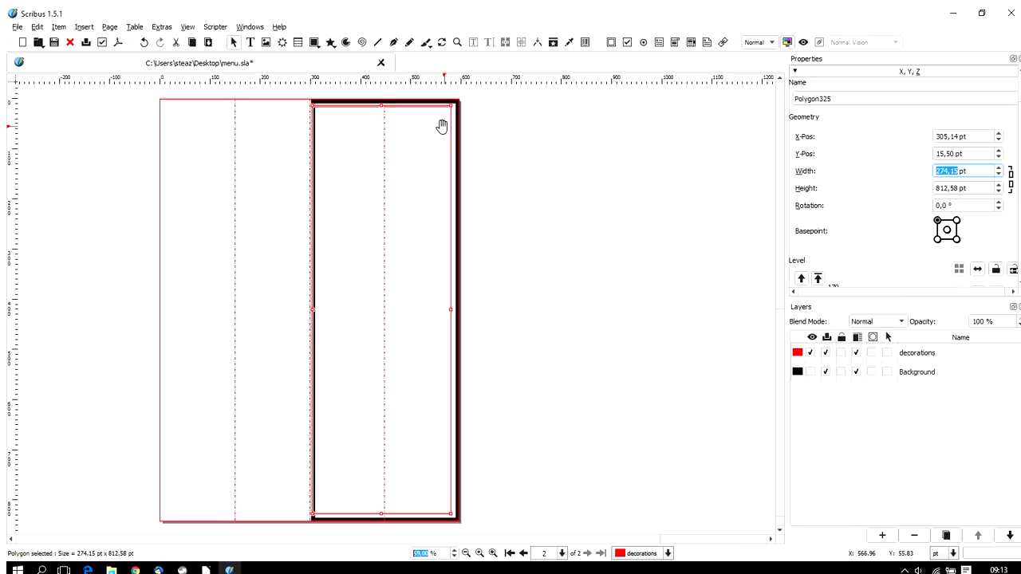
click(461, 140)
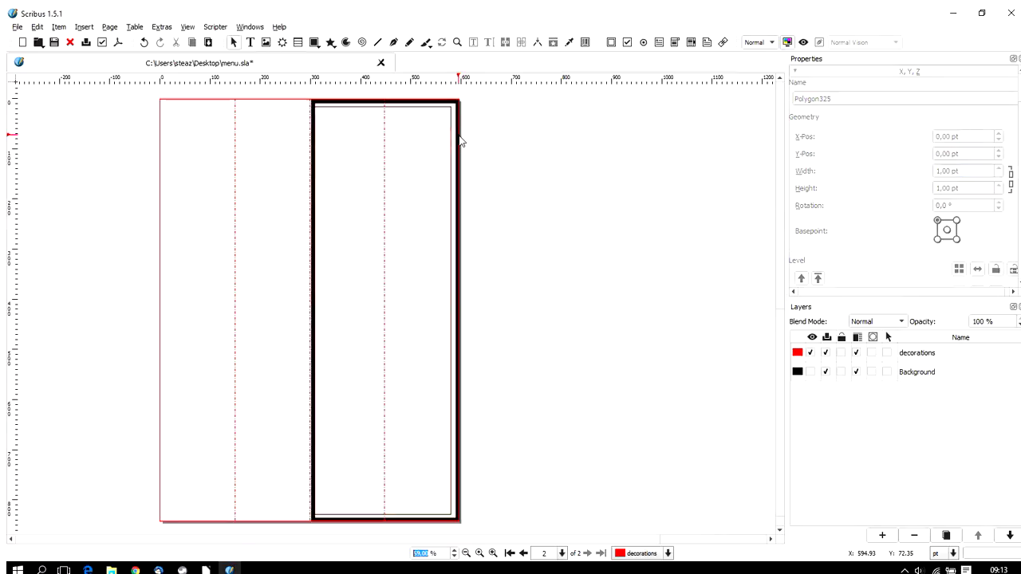
click(445, 111)
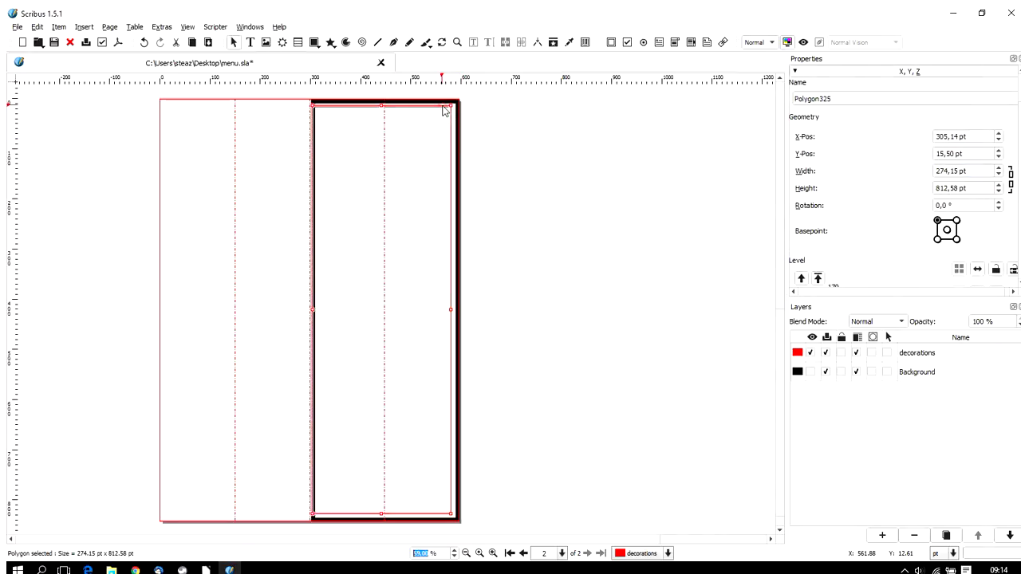
Display the Align and Distribute tools and clear the current selection.
click(253, 27)
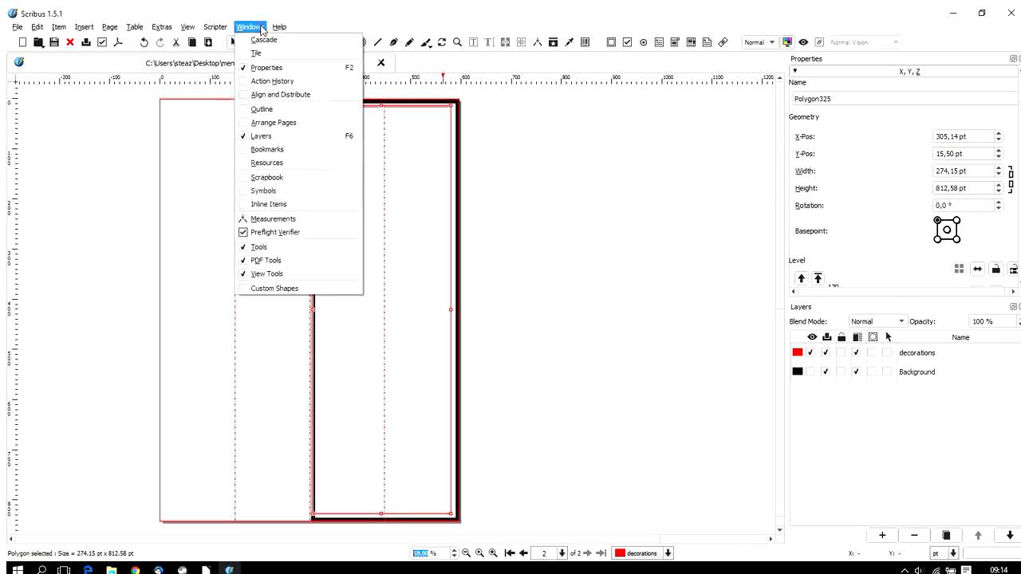
click(280, 94)
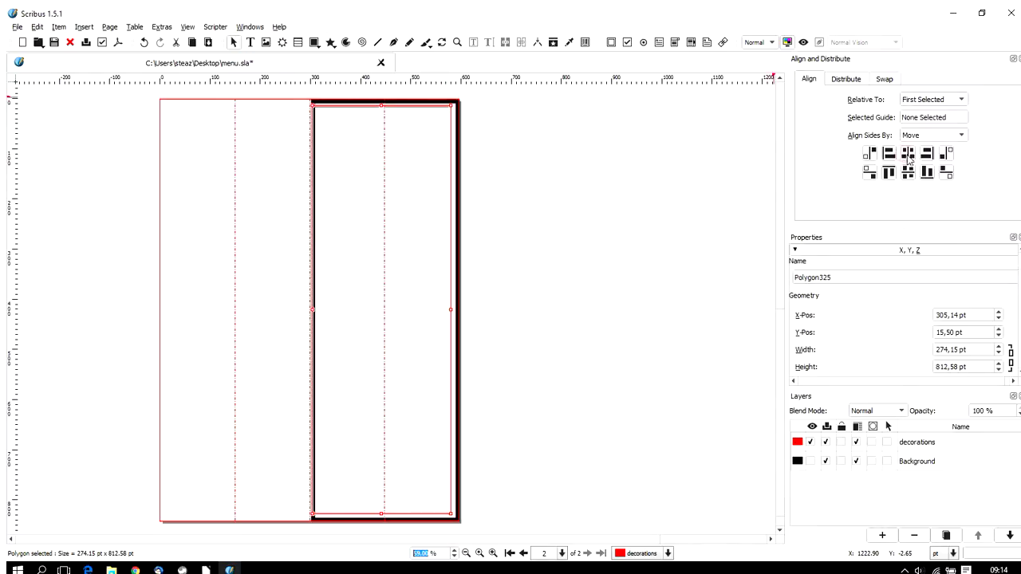
click(600, 174)
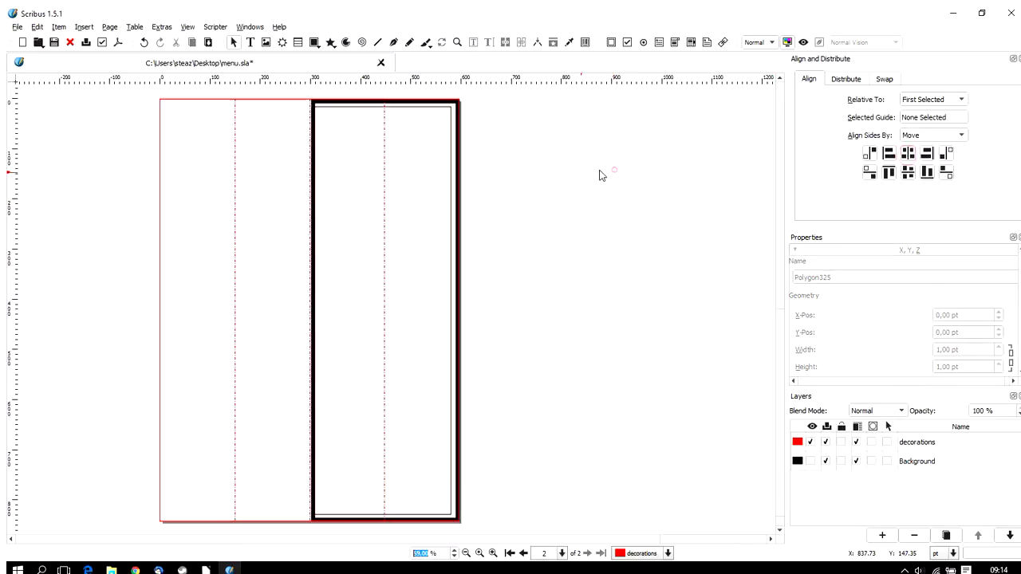
Nudge the thin inner rectangle horizontally away from the thick border's inner edge to an X-position of 312.14 pt.
click(450, 218)
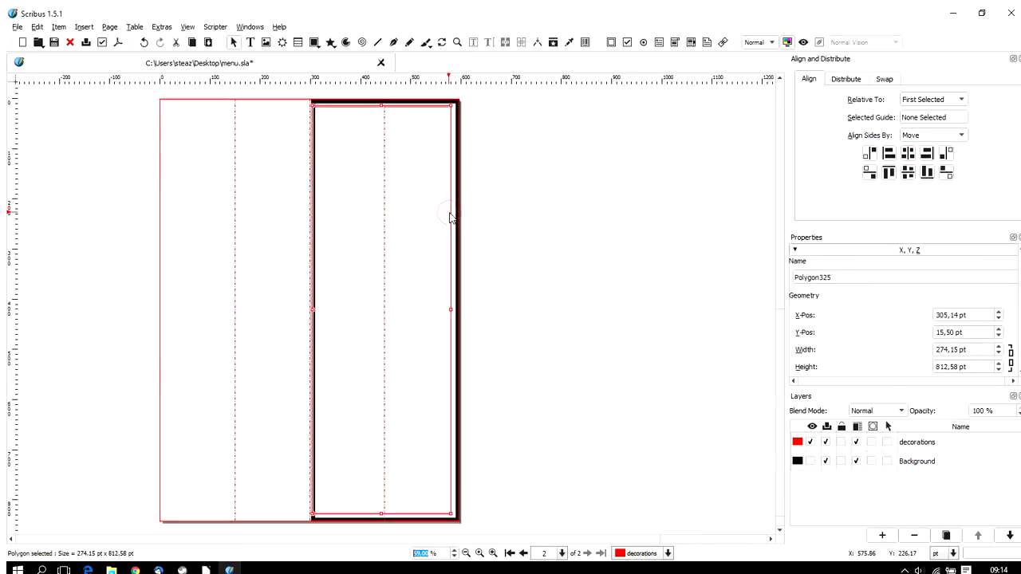
key(Right)
key(Right)
key(Right)
key(Right)
key(Right)
key(Right)
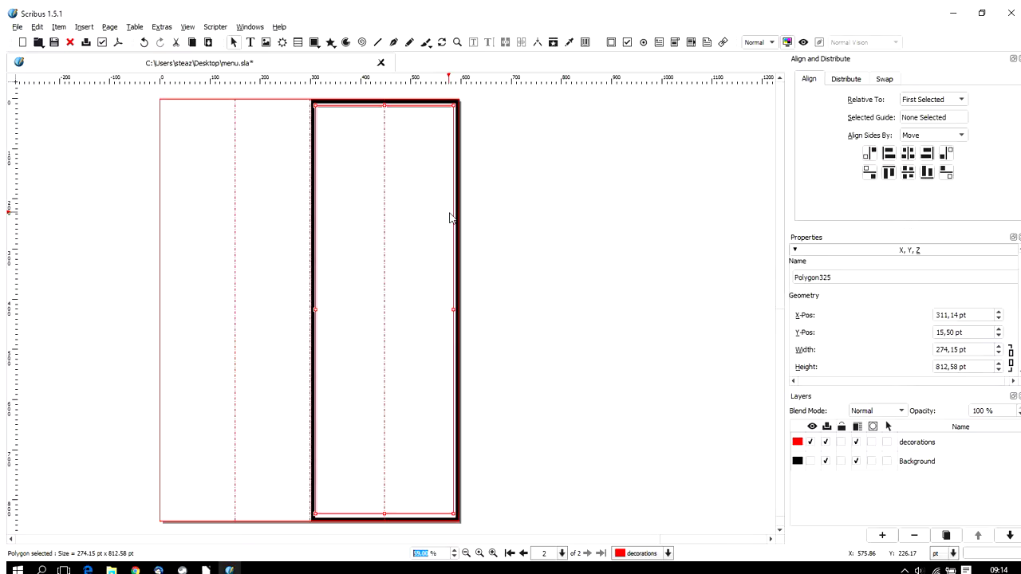
key(Right)
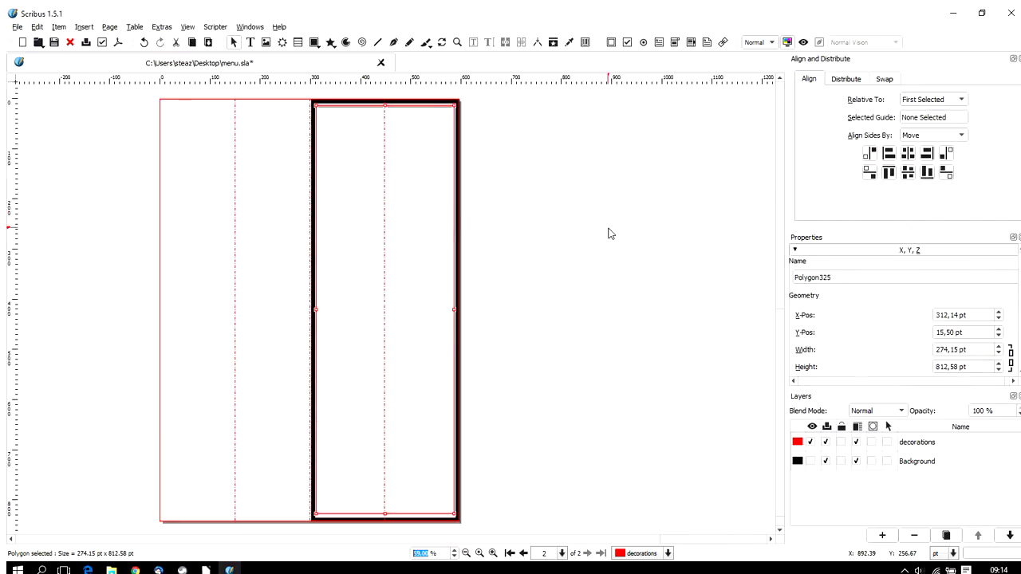
Narrow the thin inner rectangle to a width of 267.15 pt and deselect it.
click(979, 351)
scroll(979, 351, down, 6)
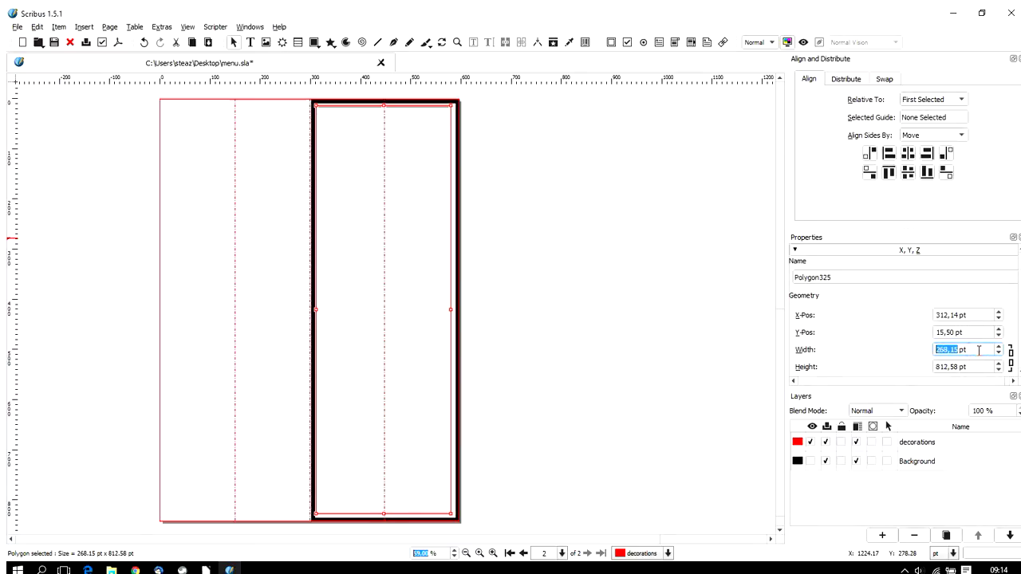
scroll(976, 349, down, 1)
click(465, 149)
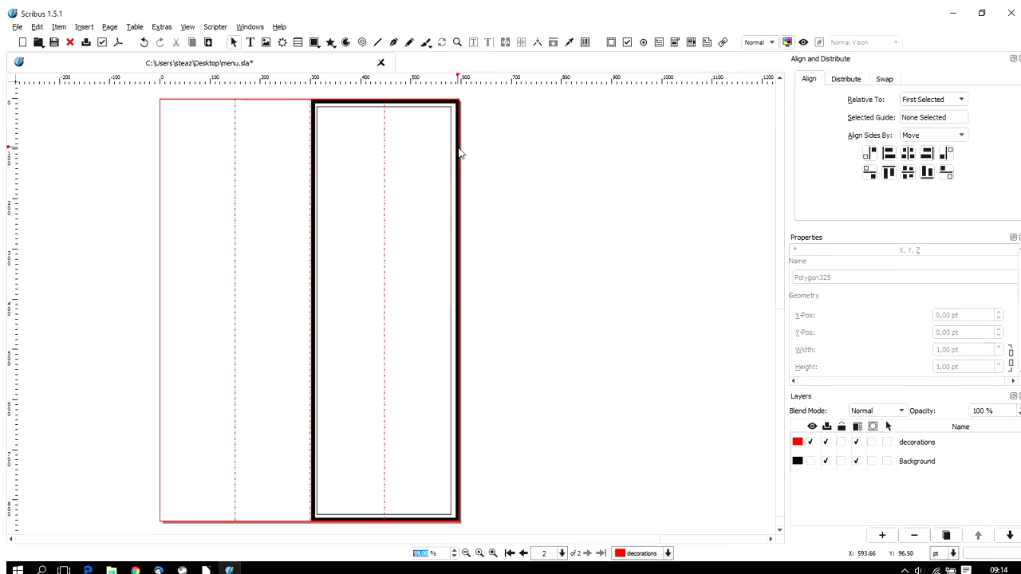
Center the thin inner rectangle horizontally within the thick border, aligning relative to the first selected object.
click(447, 105)
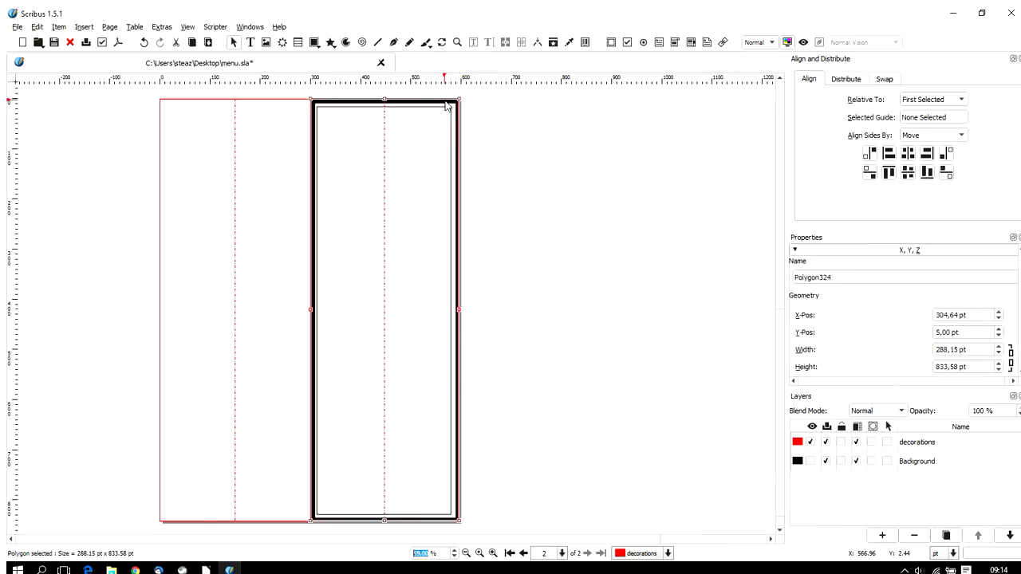
shift+click(445, 107)
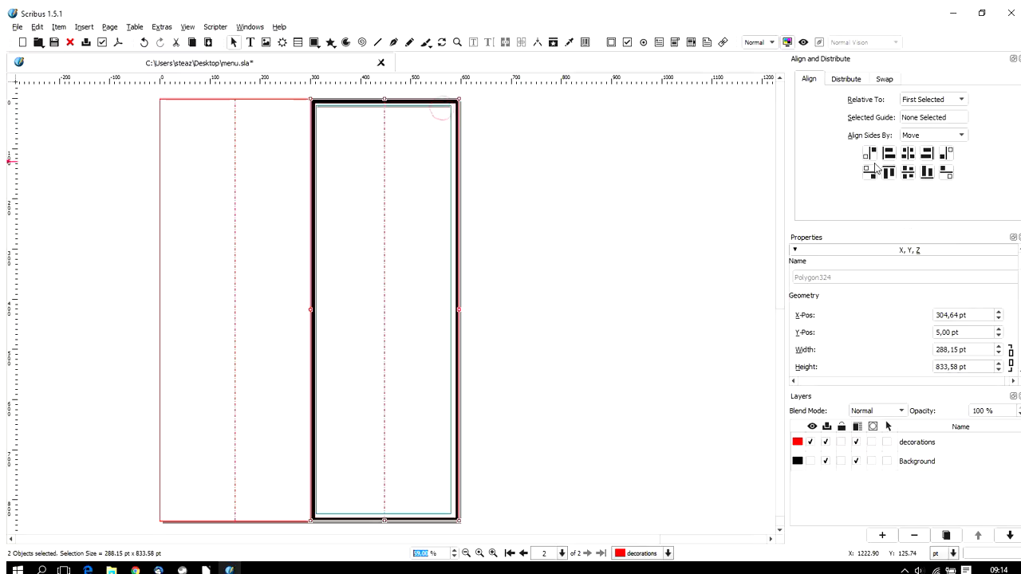
click(909, 156)
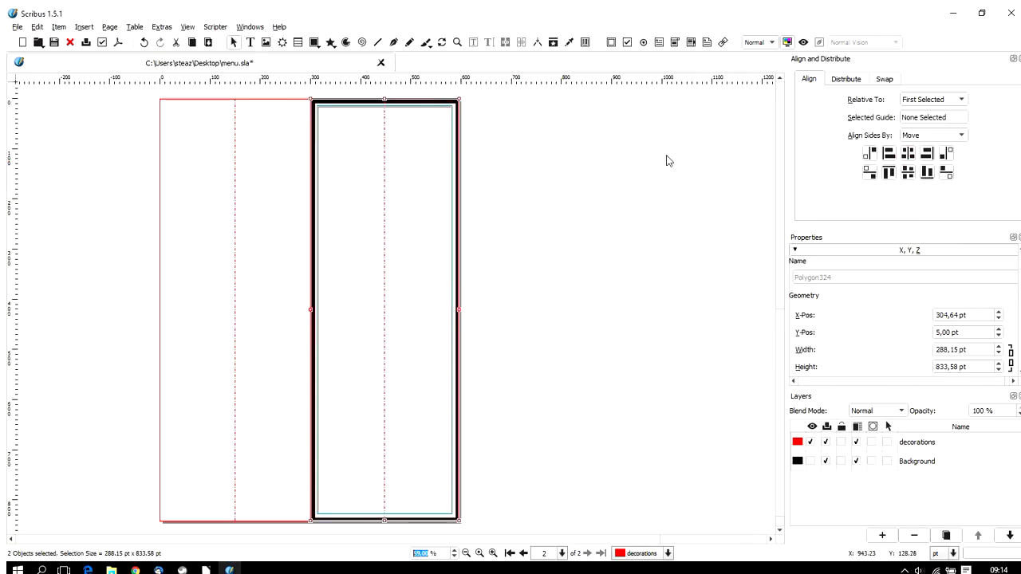
click(566, 205)
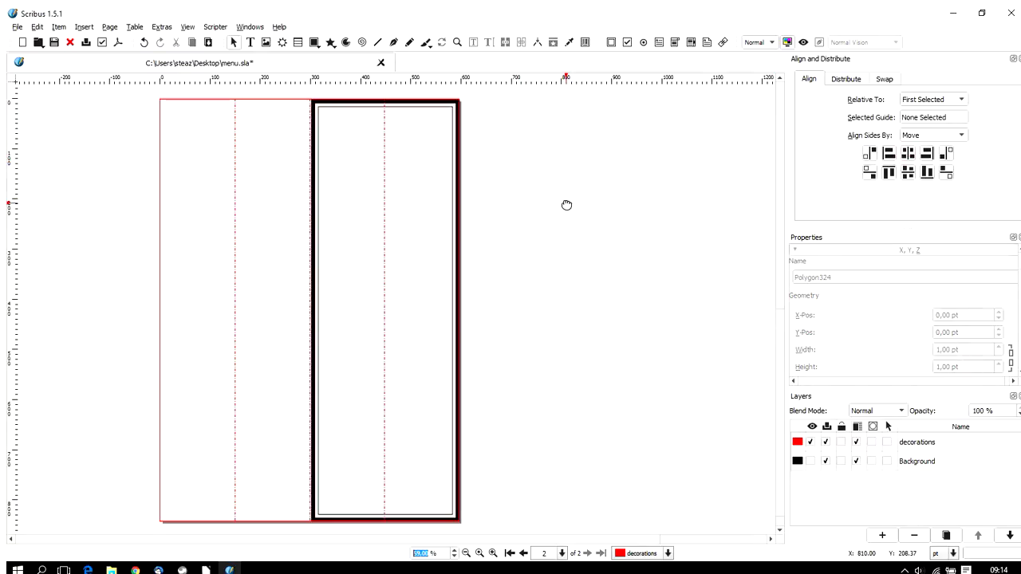
Apply a Boolean path operation to the thick border and thin inner rectangle, keeping both originals and taking the colour from the first shape.
click(419, 109)
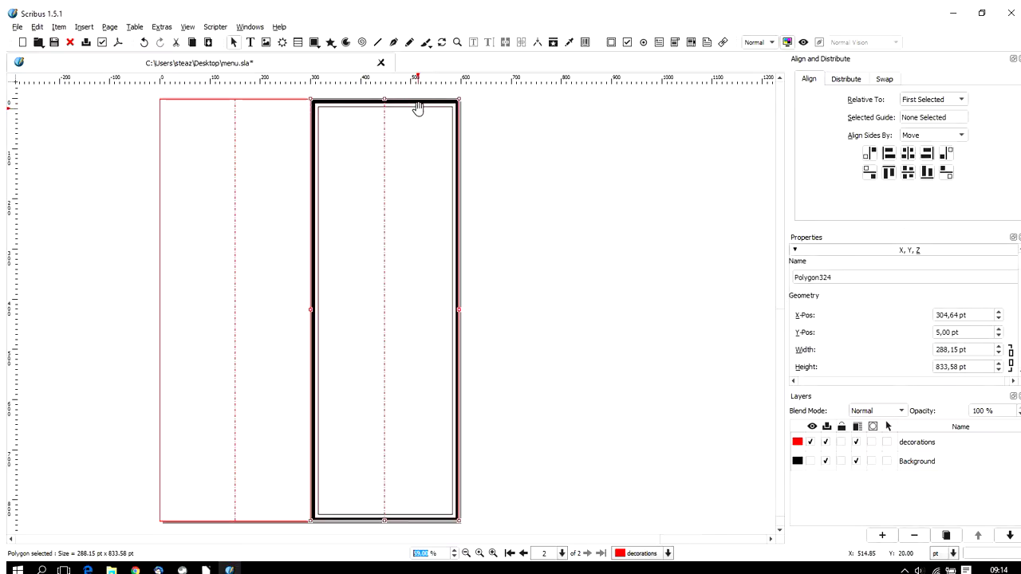
shift+click(418, 109)
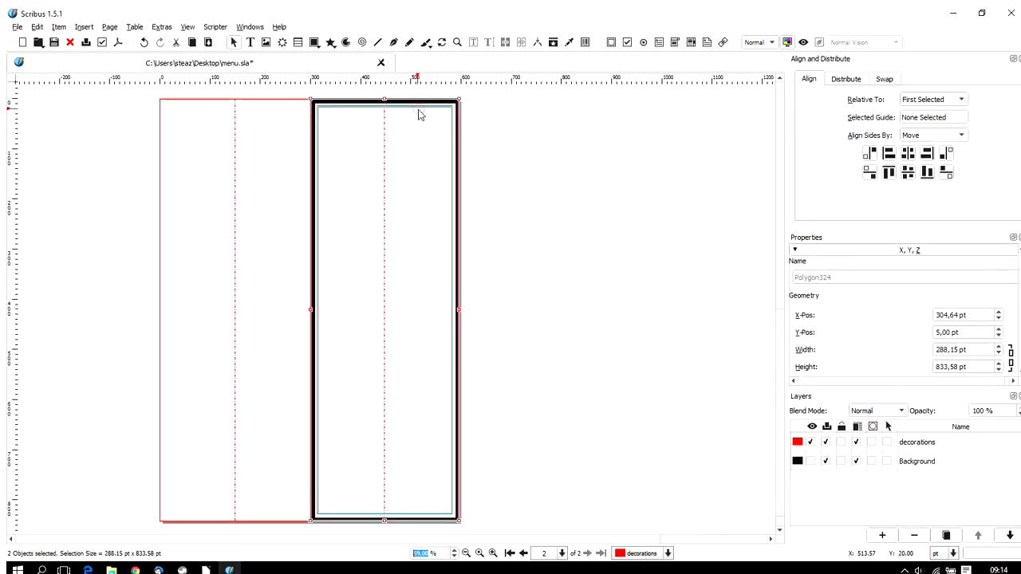
click(58, 27)
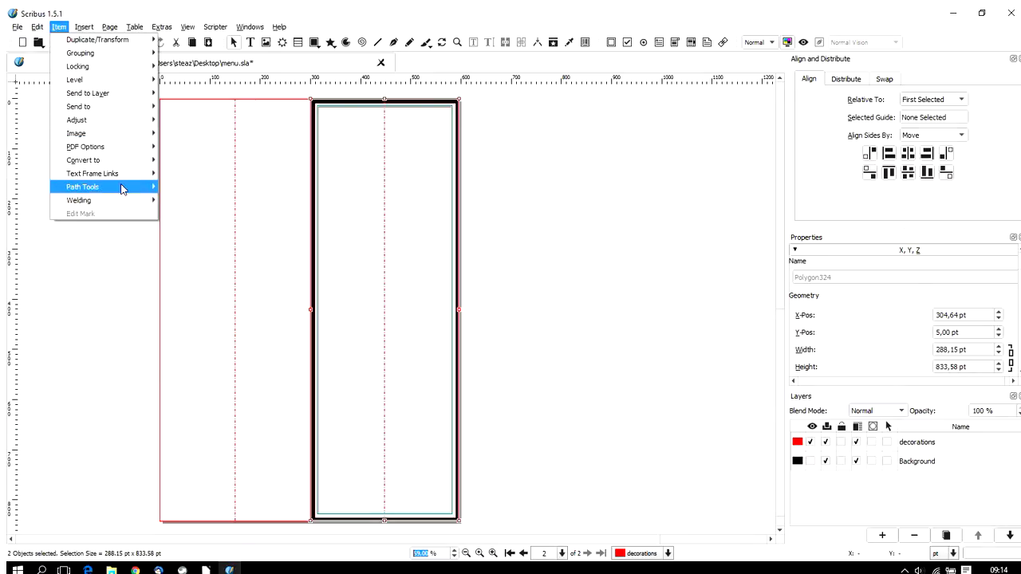
mouse_move(121, 188)
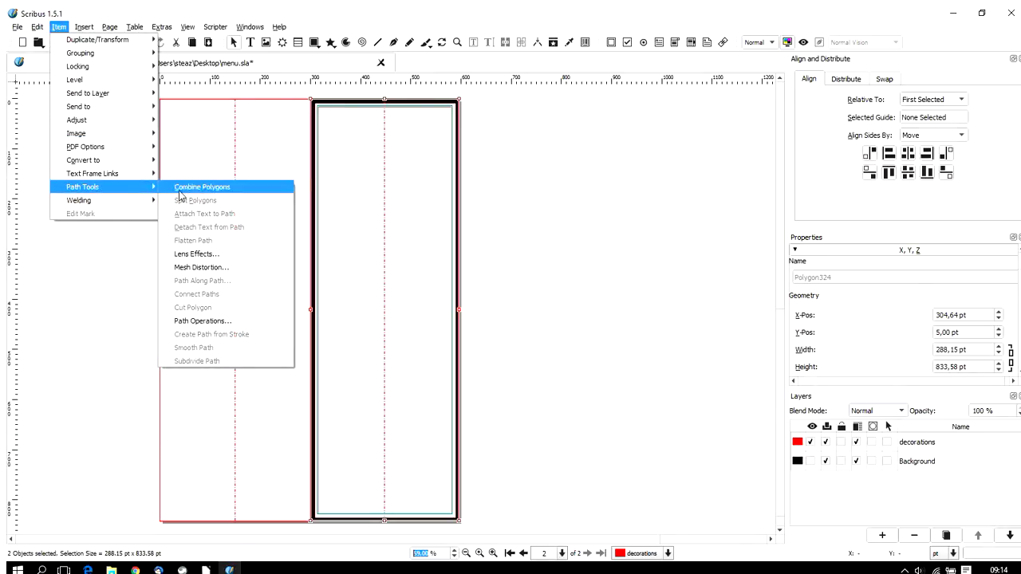
click(204, 320)
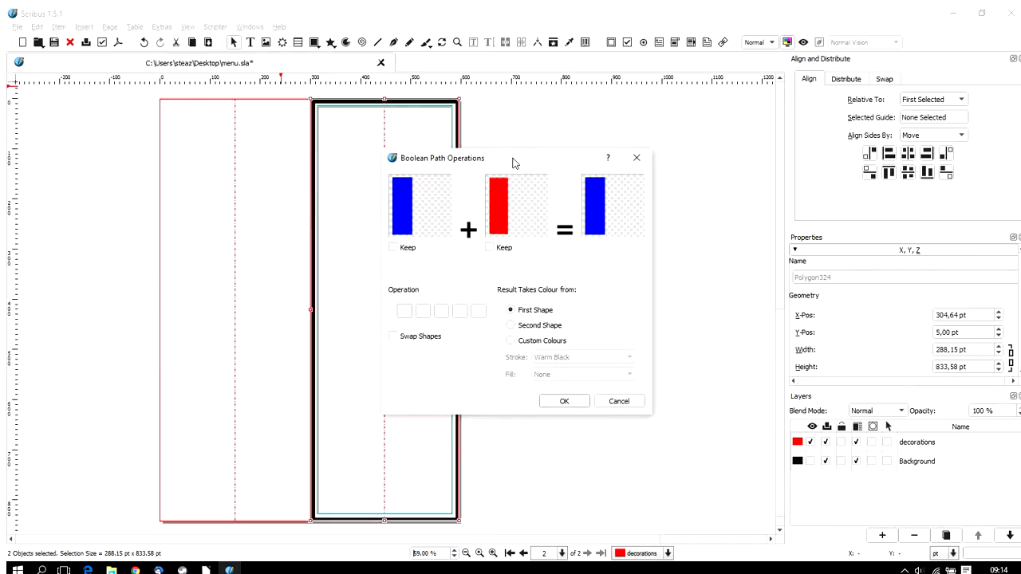
drag(513, 158, 634, 110)
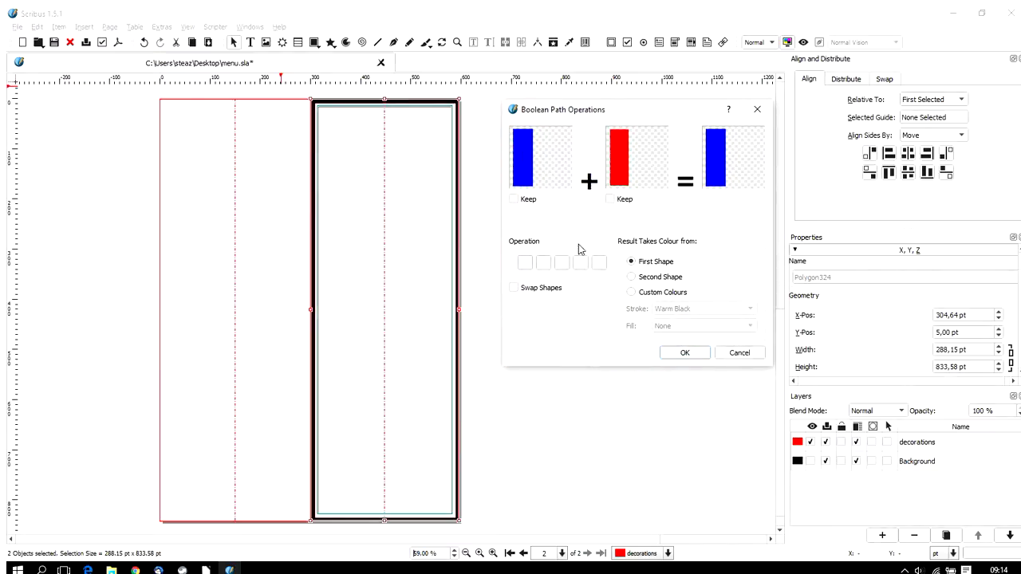
click(513, 201)
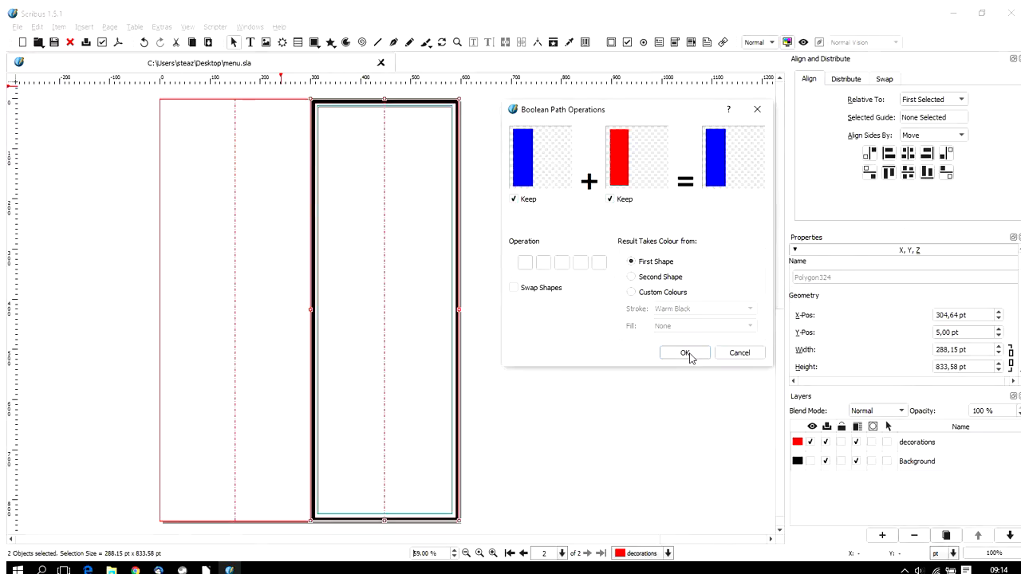
click(689, 354)
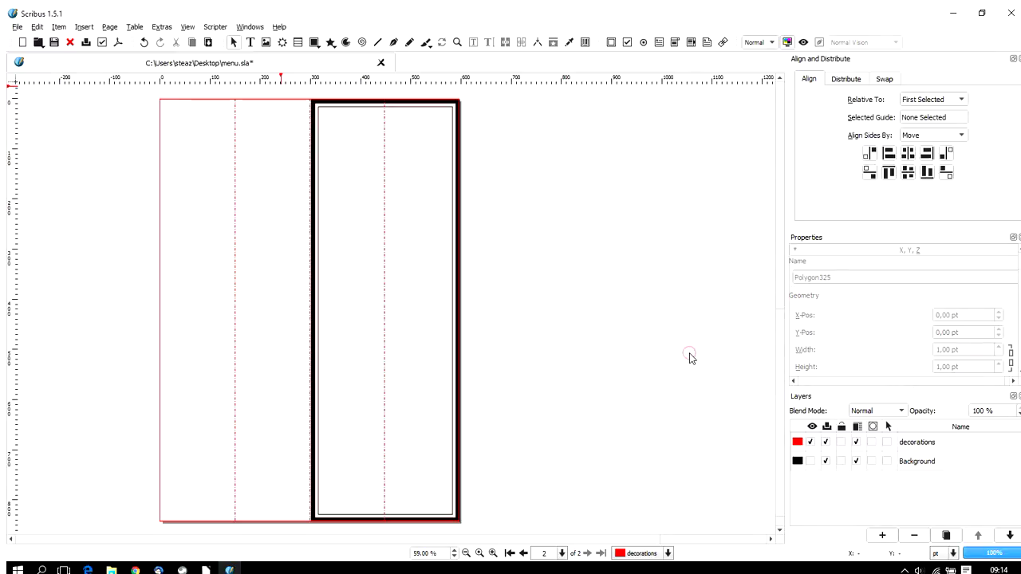
click(615, 308)
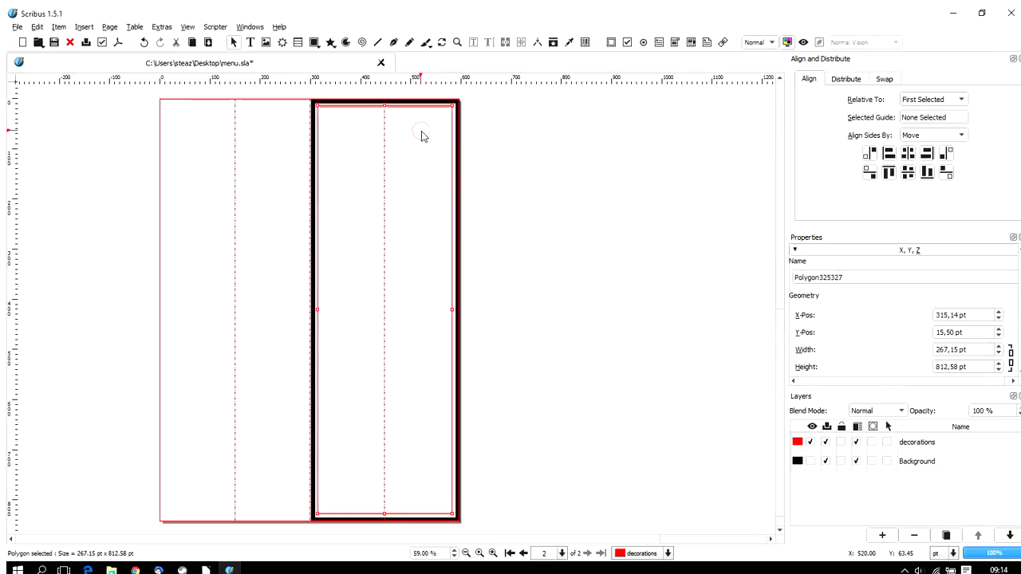
Select the thick border together with the thin inner rectangle and combine them into one polygon.
click(457, 140)
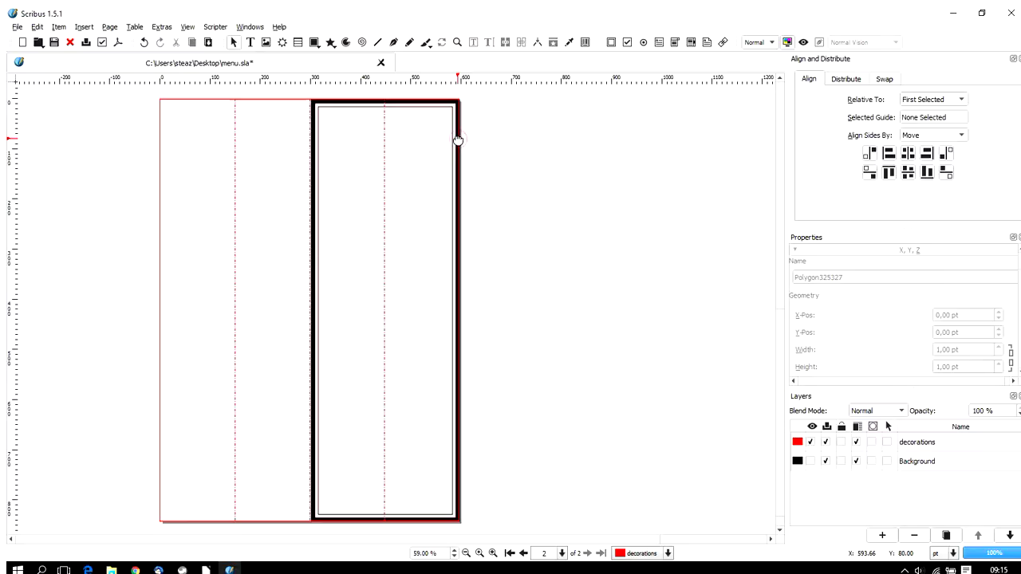
click(427, 109)
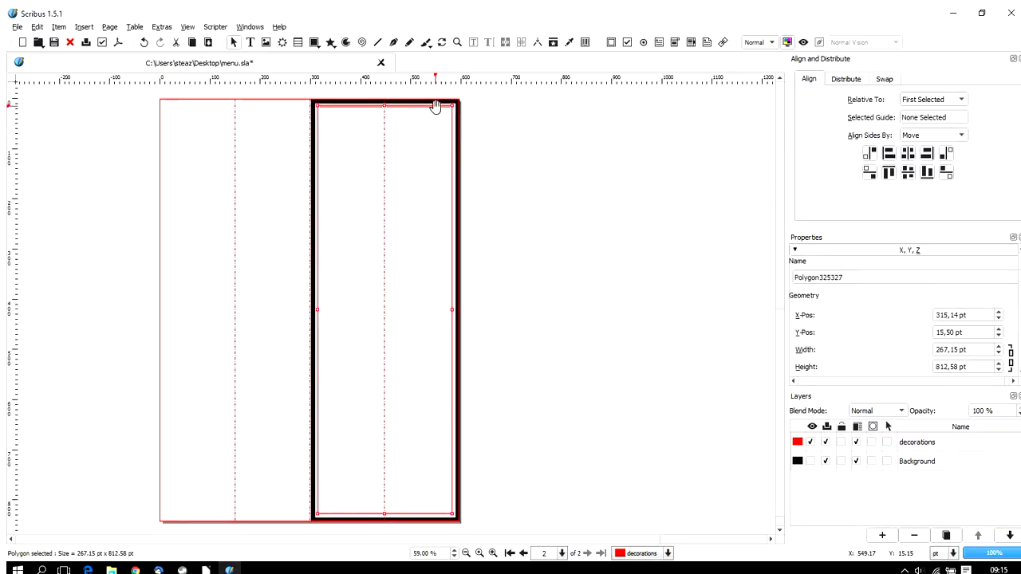
click(435, 104)
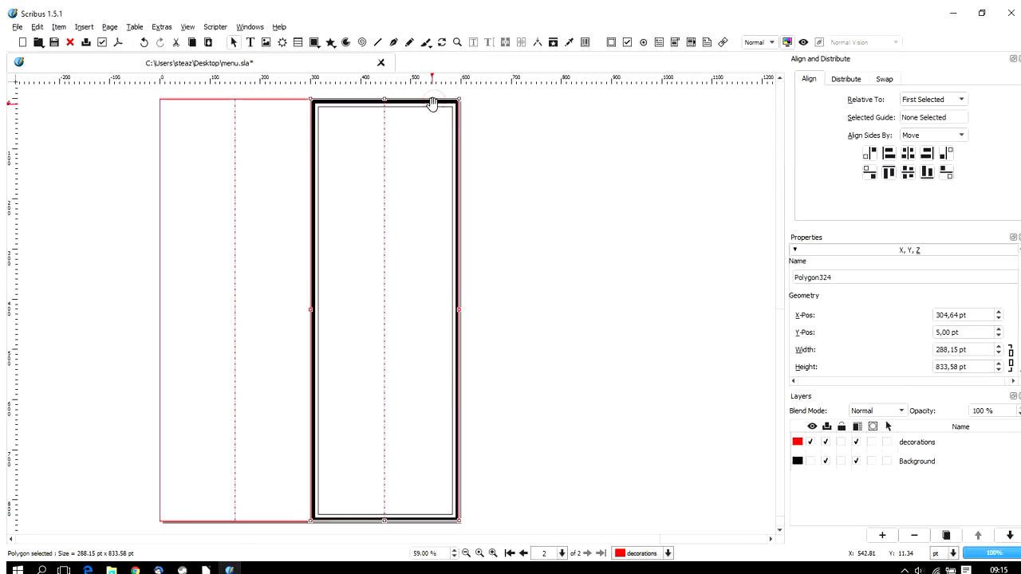
shift+click(431, 105)
click(61, 28)
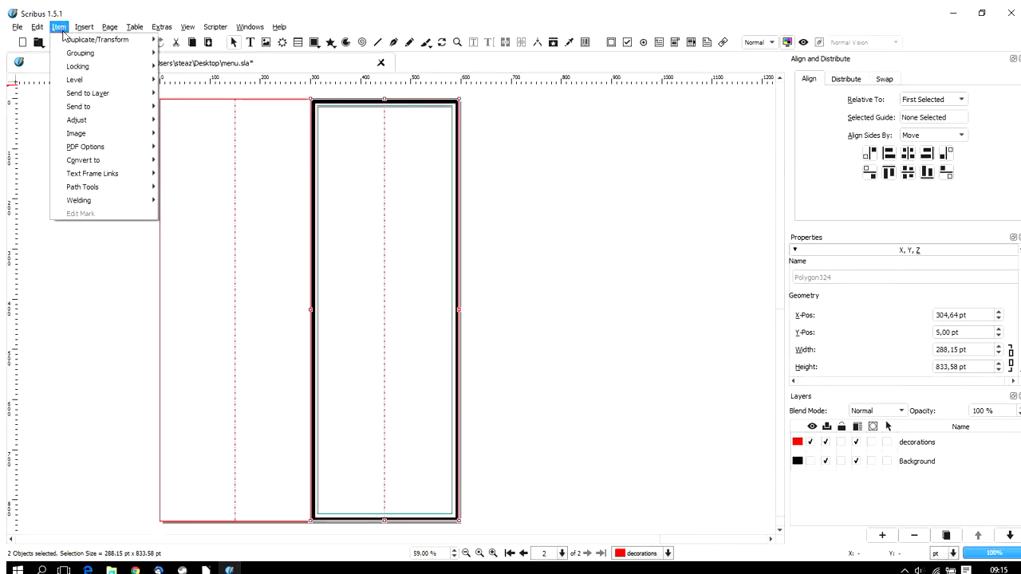
mouse_move(103, 188)
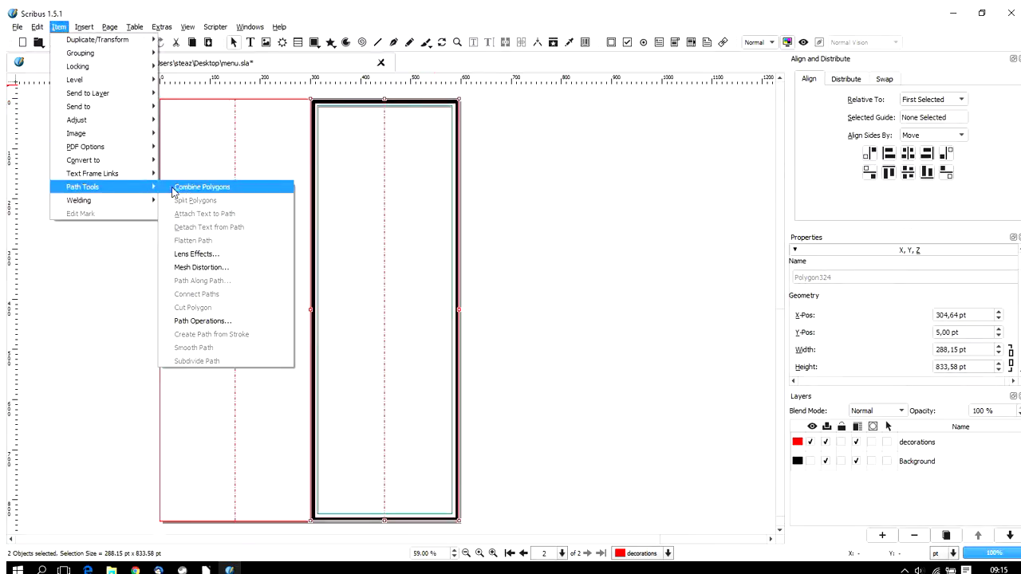
click(199, 186)
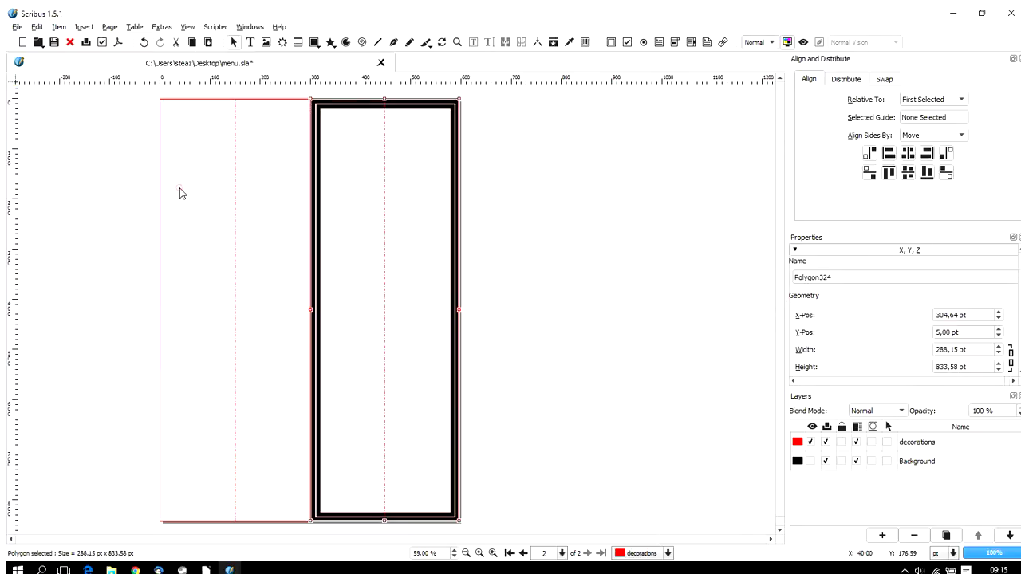
Deselect the frame and briefly show the Background layer to compare the frame with the page 2 menu content, leaving the layer hidden.
click(528, 208)
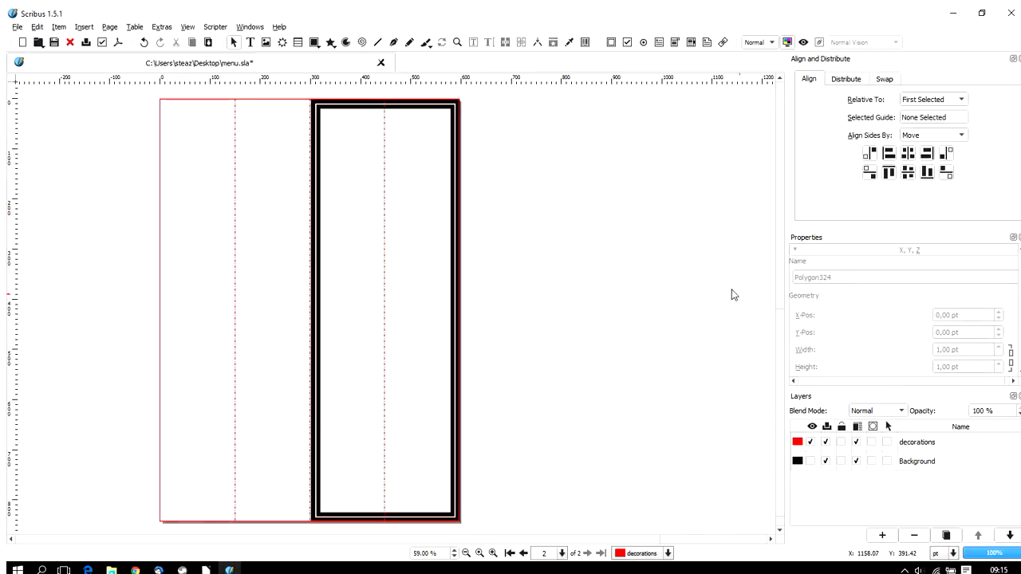
click(810, 462)
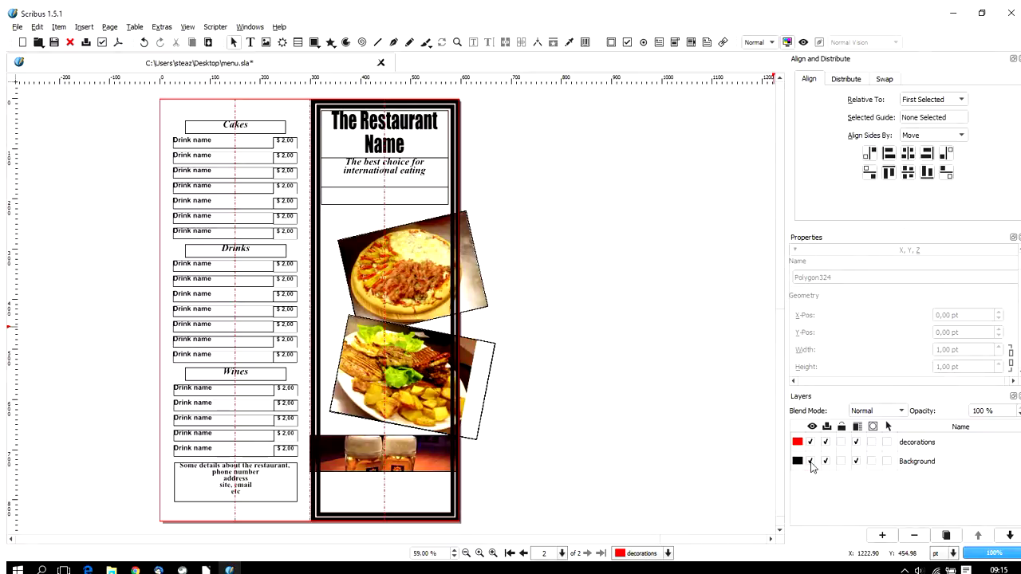
click(810, 462)
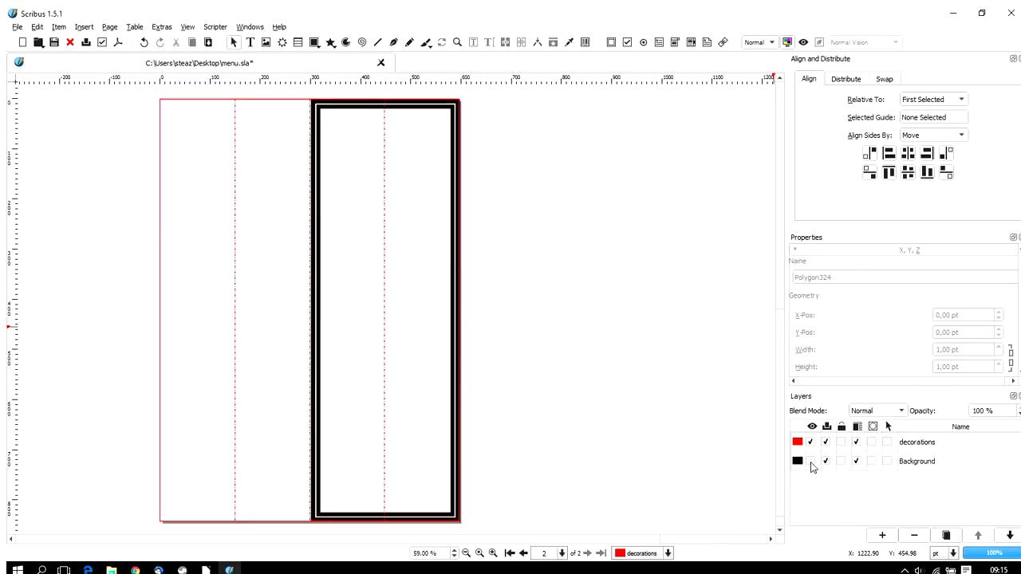
Duplicate the black double-line frame on page 2 and place the copy over the other half of the page at X 4, Y 4 pt.
click(411, 110)
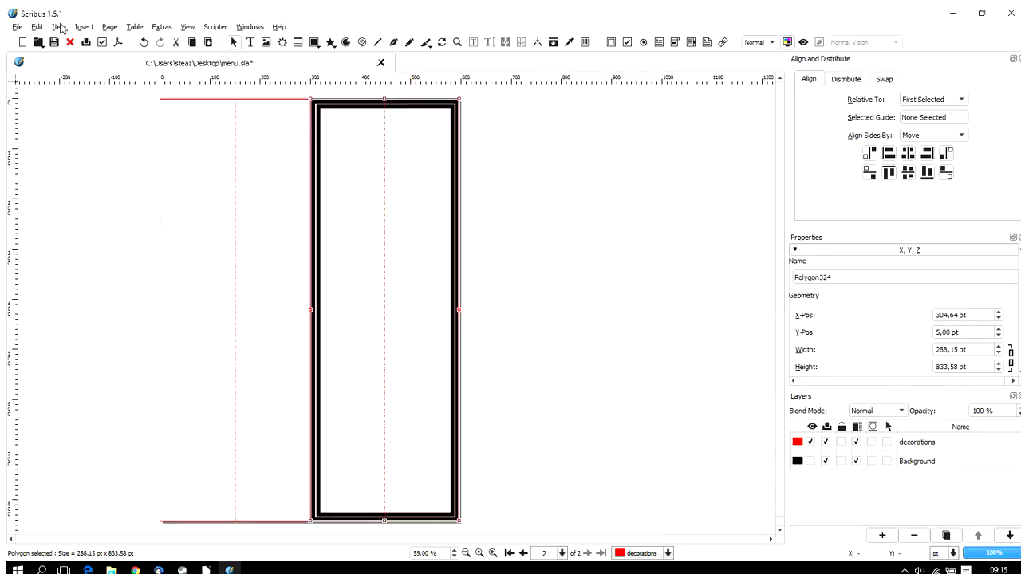
click(58, 26)
mouse_move(111, 37)
click(191, 37)
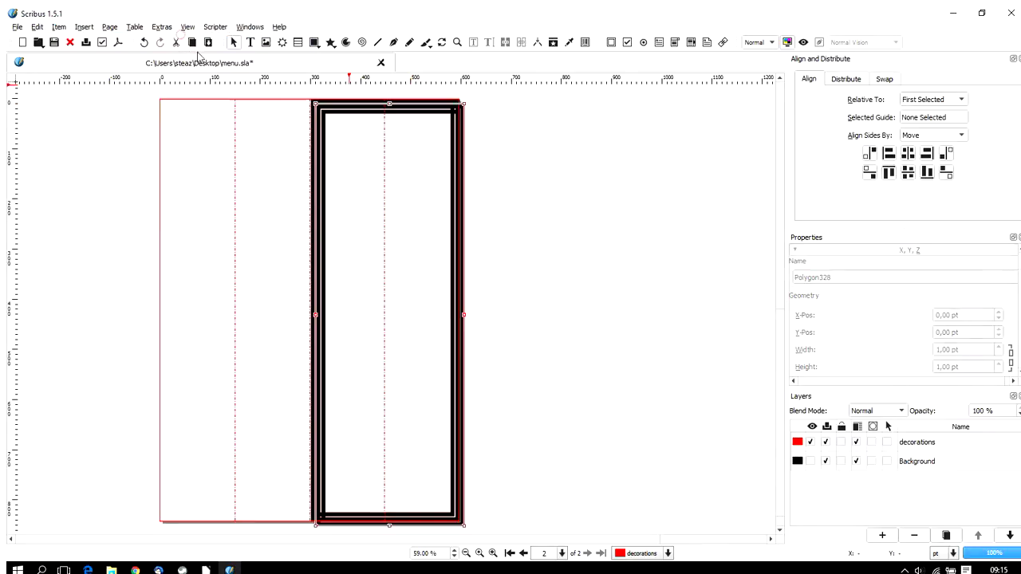
drag(322, 182, 170, 187)
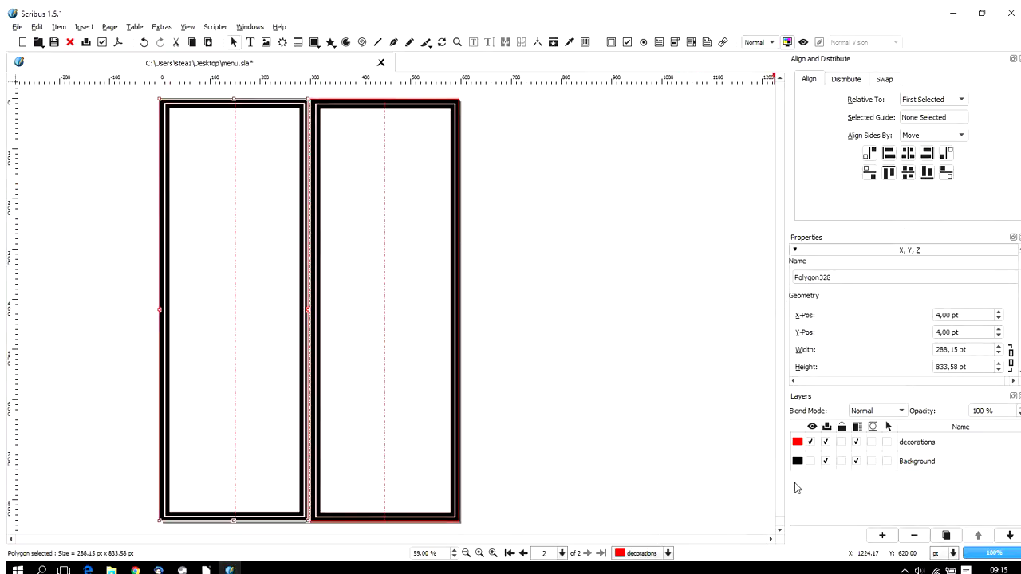
Check both frames against the Background layer's menu content, hide that layer again, and inspect what the decorations layer holds on page 1.
click(813, 464)
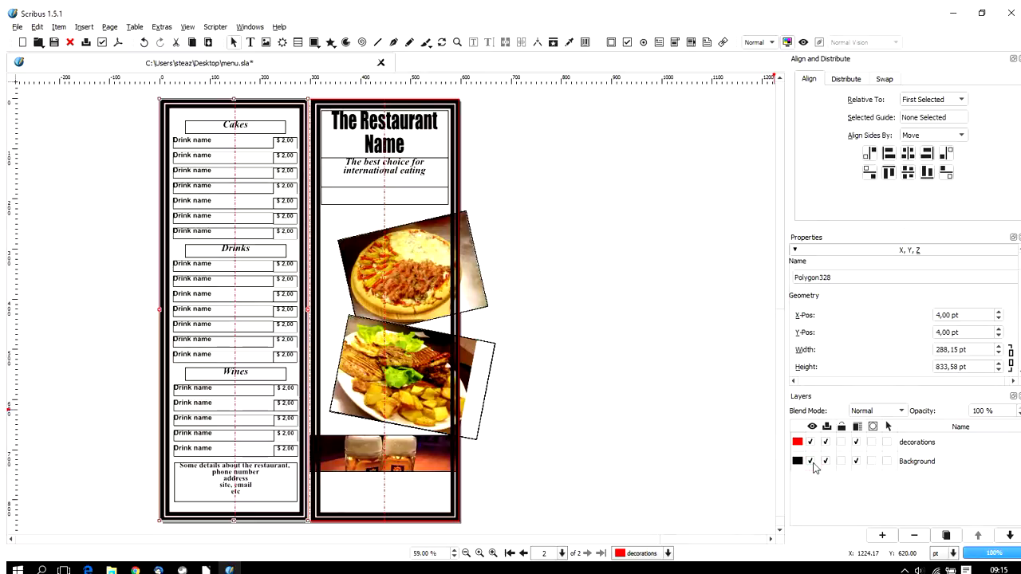
click(812, 463)
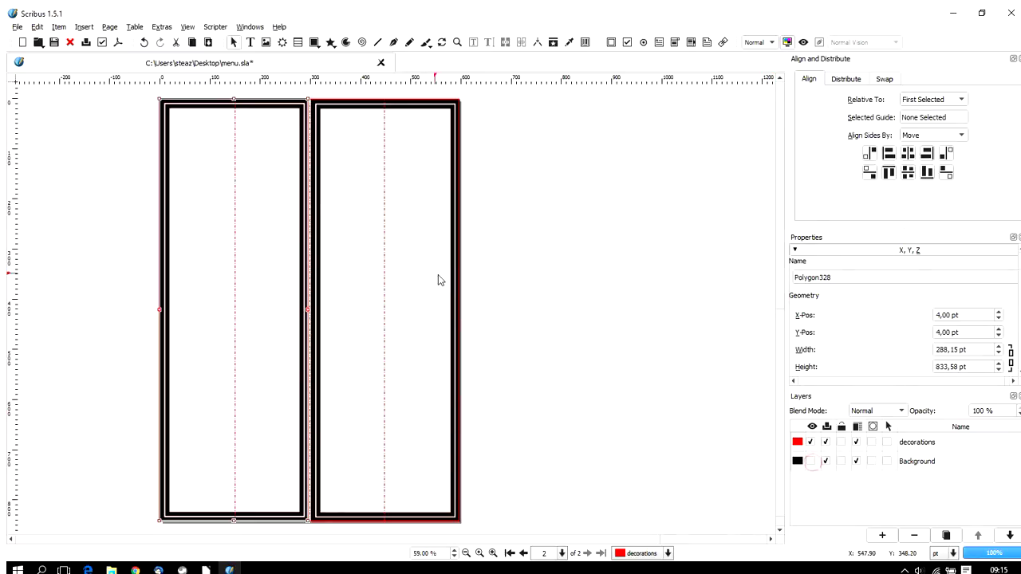
scroll(504, 267, down, 1)
scroll(484, 266, up, 10)
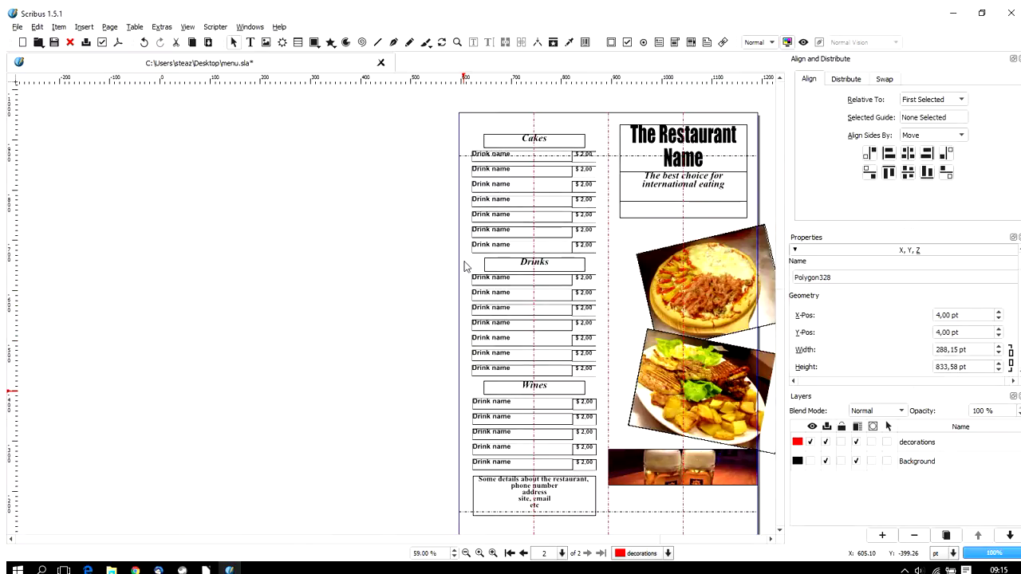
scroll(467, 265, down, 10)
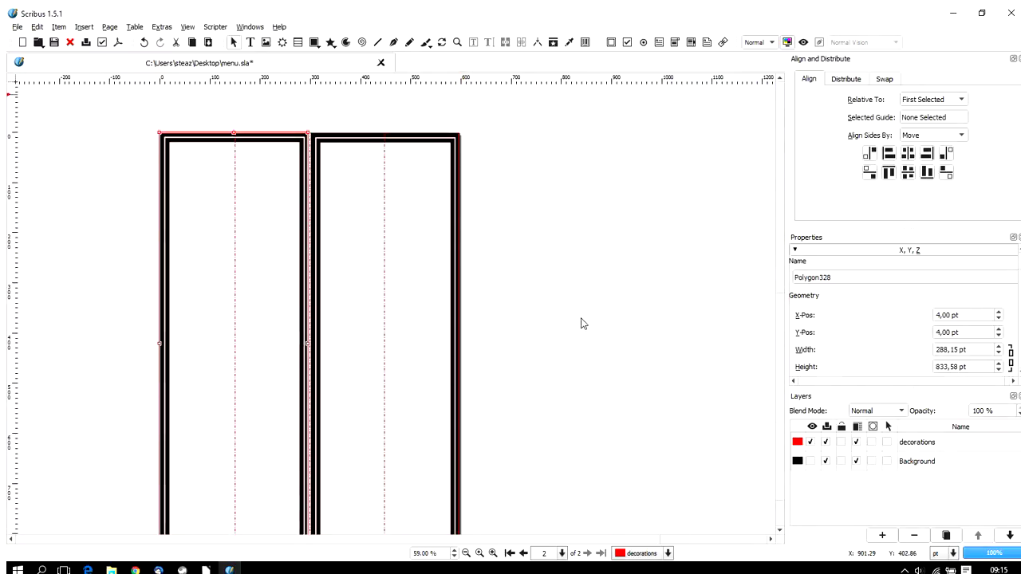
Compare page 1's content on the Background and decorations layers by showing each alone, ending with only decorations visible.
click(810, 462)
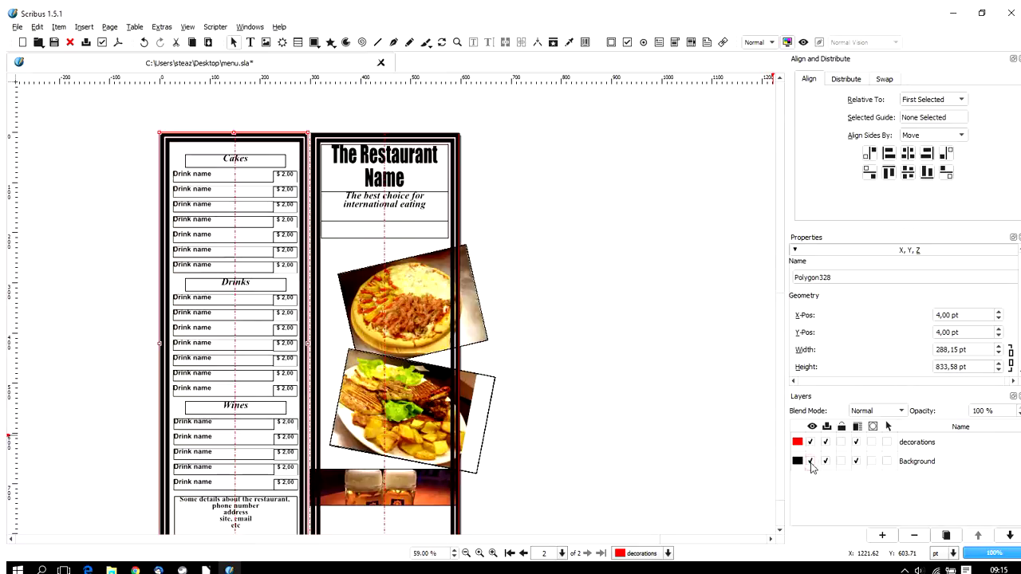
scroll(664, 412, up, 3)
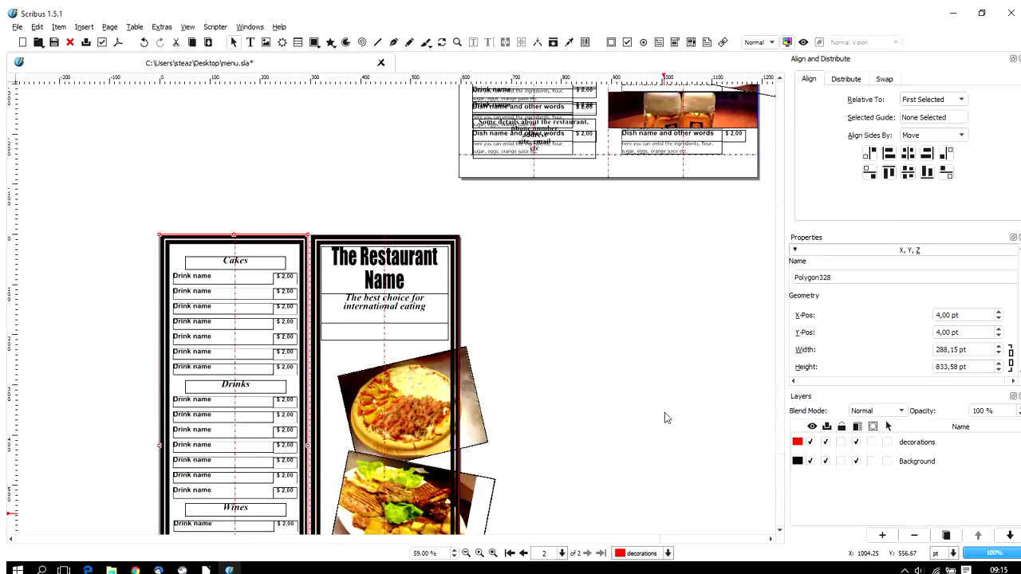
scroll(665, 413, up, 12)
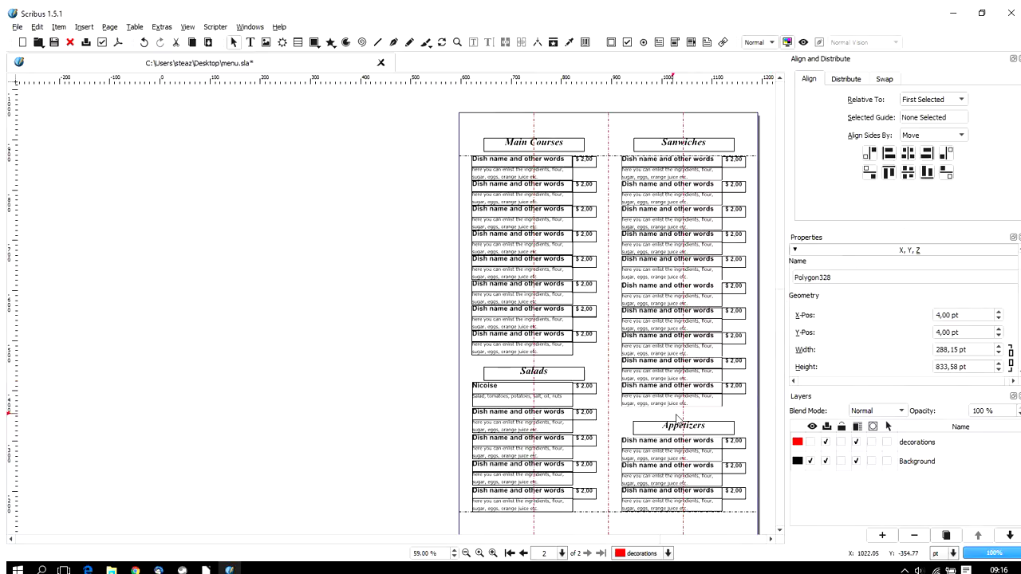
scroll(667, 413, down, 5)
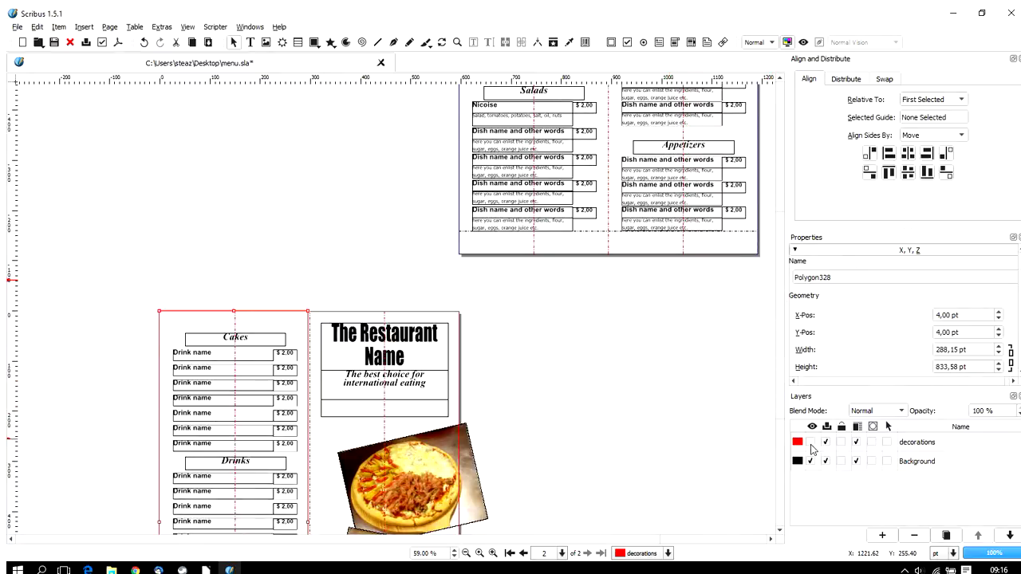
click(811, 442)
click(811, 462)
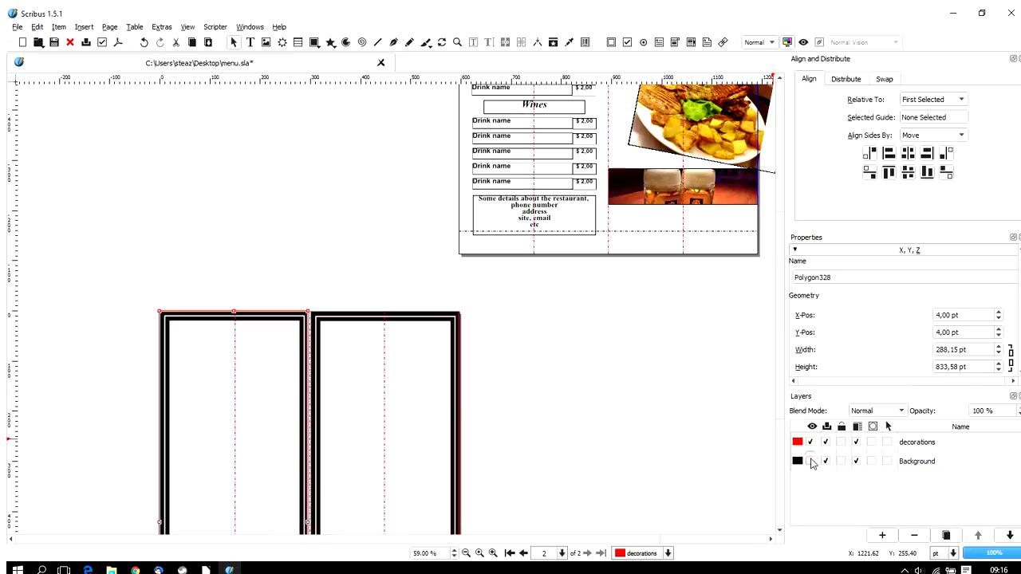
scroll(667, 417, up, 5)
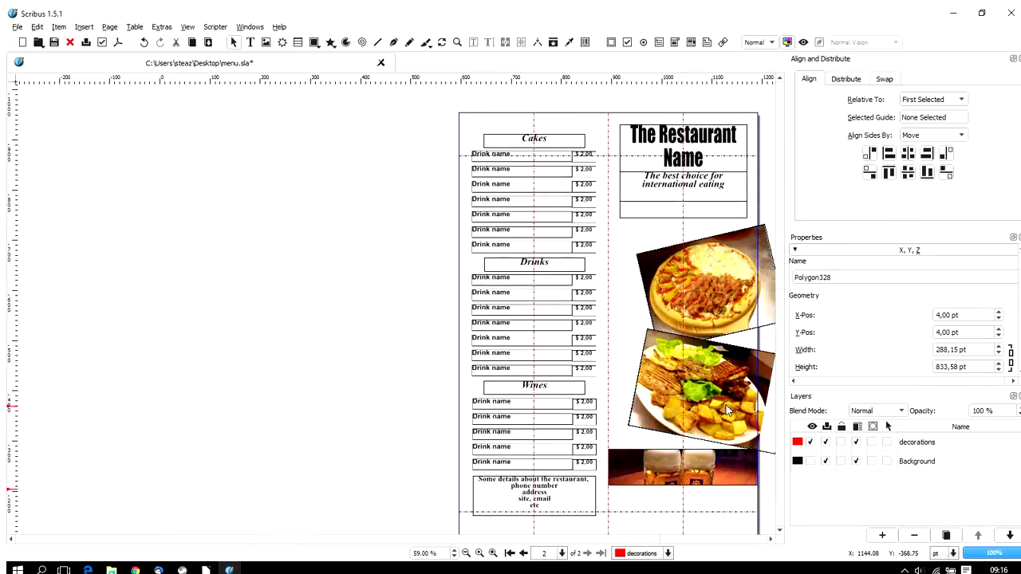
Delete the duplicated drinks menu, restaurant title and all food and beer images from page 1's decorations layer.
click(920, 449)
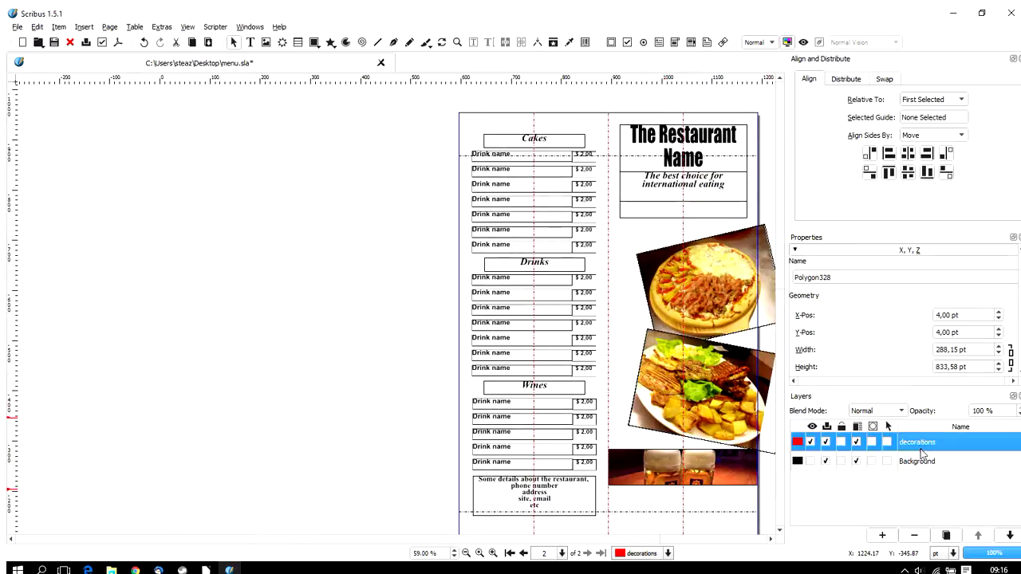
drag(440, 97, 768, 464)
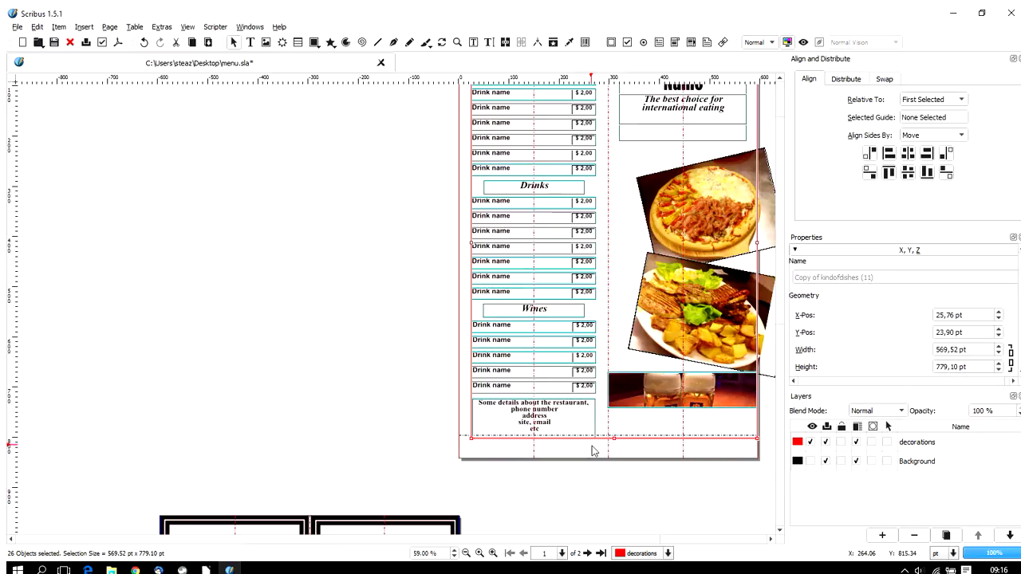
key(Delete)
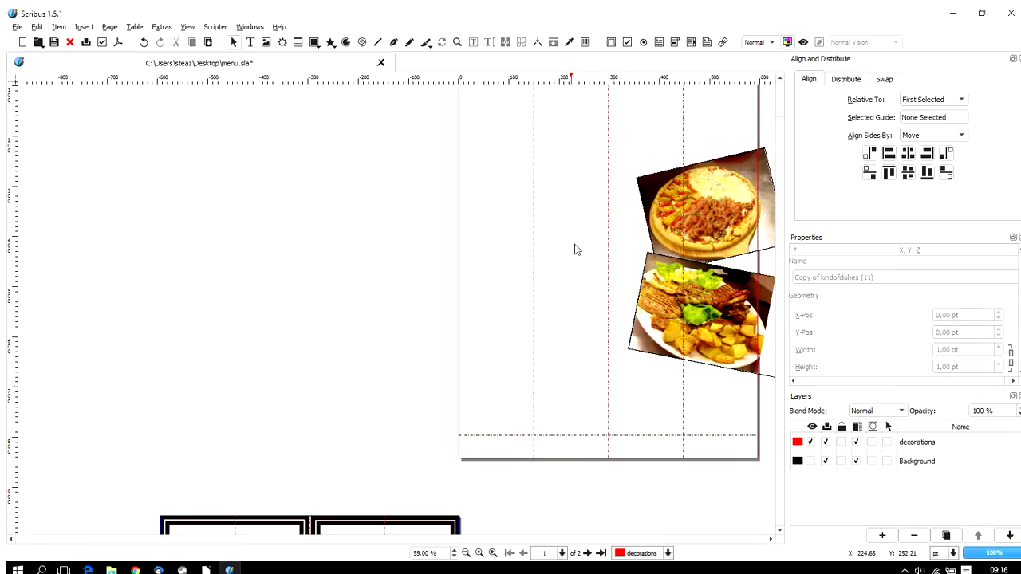
click(712, 209)
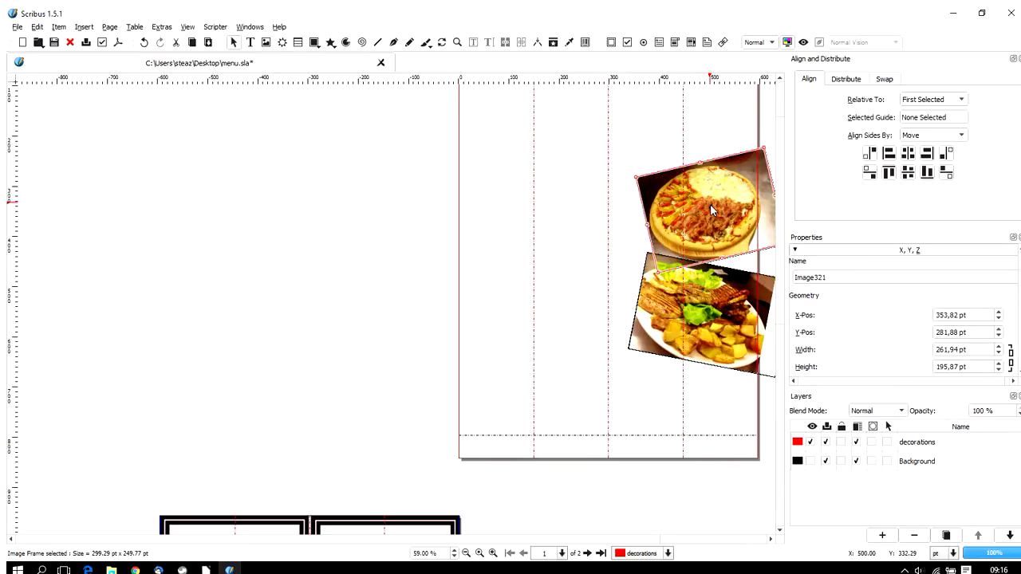
key(Delete)
click(725, 279)
key(Delete)
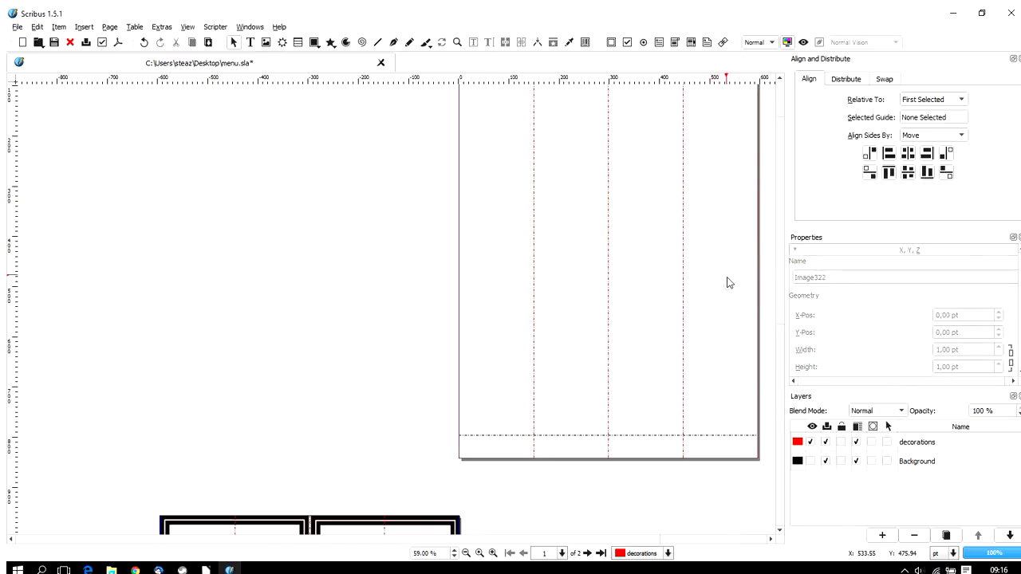
scroll(714, 277, up, 1)
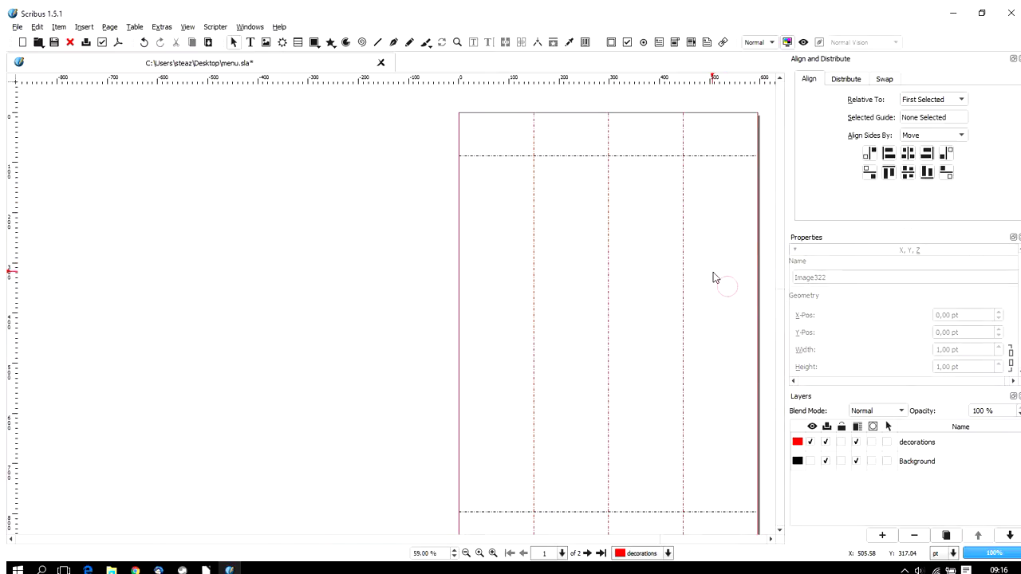
Show the Background layer and copy the cover frame from page 2 onto page 1, around the Sanwiches and Appetizers column.
click(810, 461)
scroll(674, 351, down, 2)
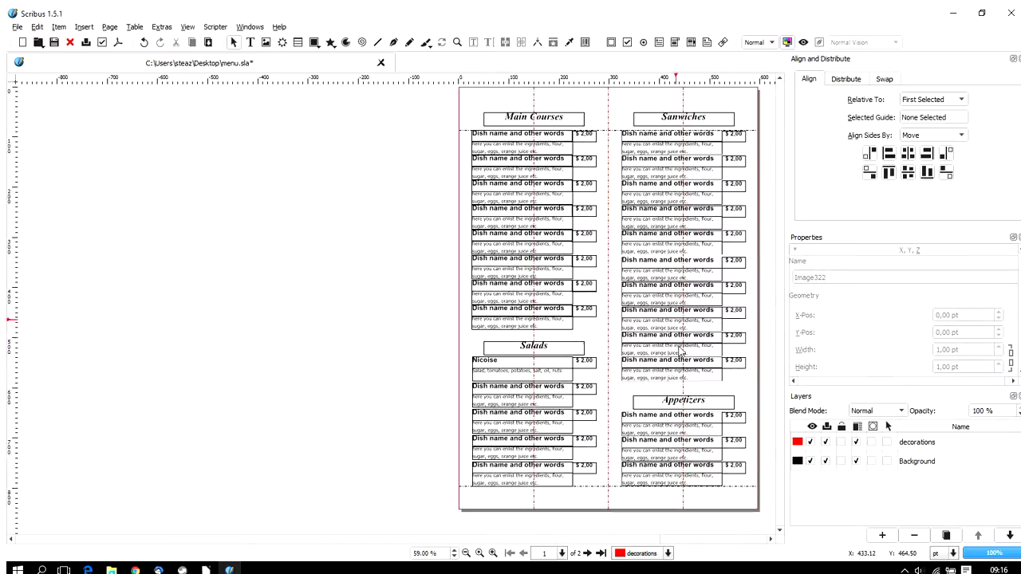
scroll(600, 351, down, 2)
click(398, 338)
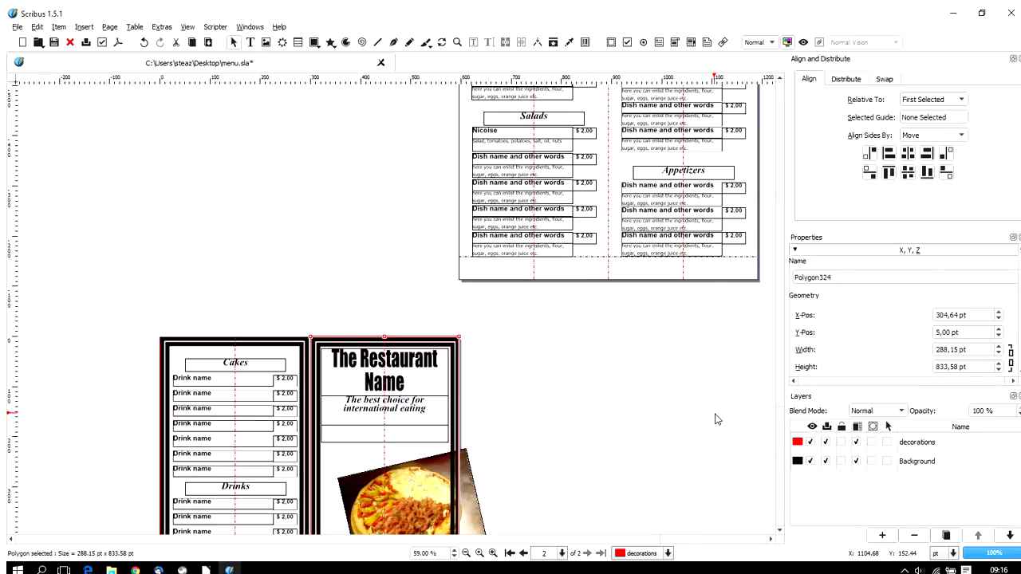
scroll(706, 403, up, 4)
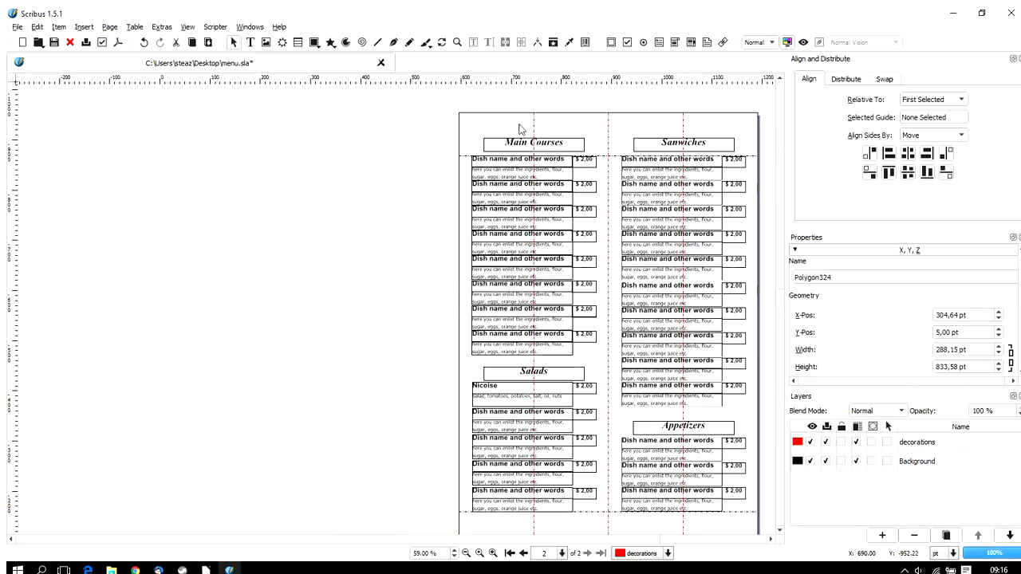
click(464, 117)
key(ctrl+v)
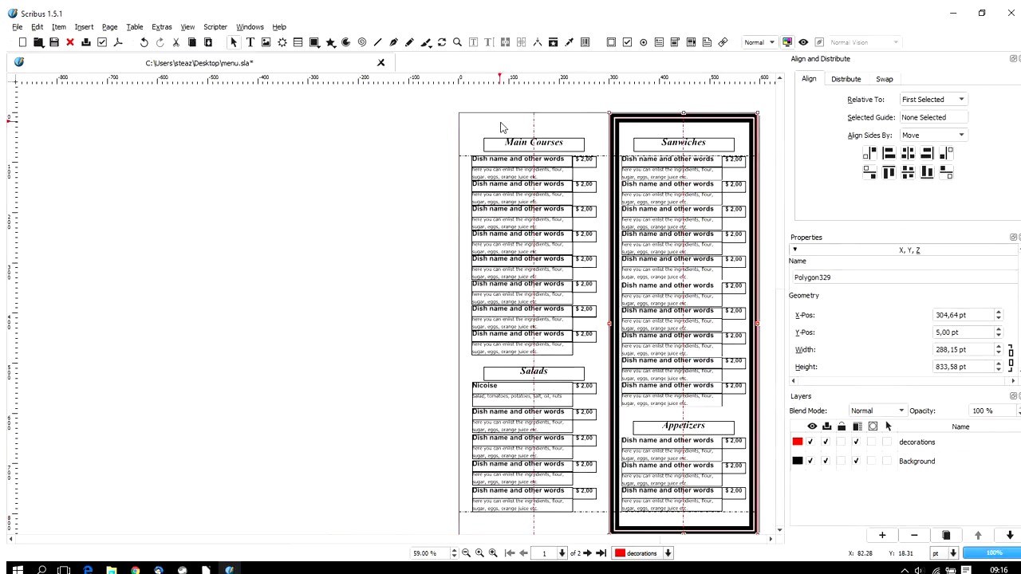
Paste a second frame on page 1 and place it around the Main Courses and Salads column at X 4, Y 4 pt.
key(ctrl+v)
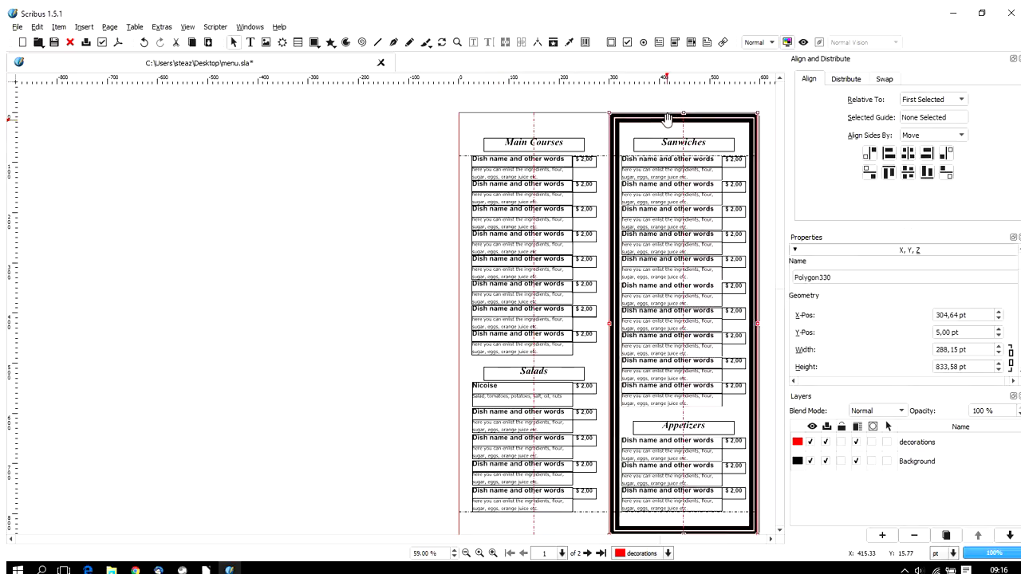
drag(667, 119, 517, 124)
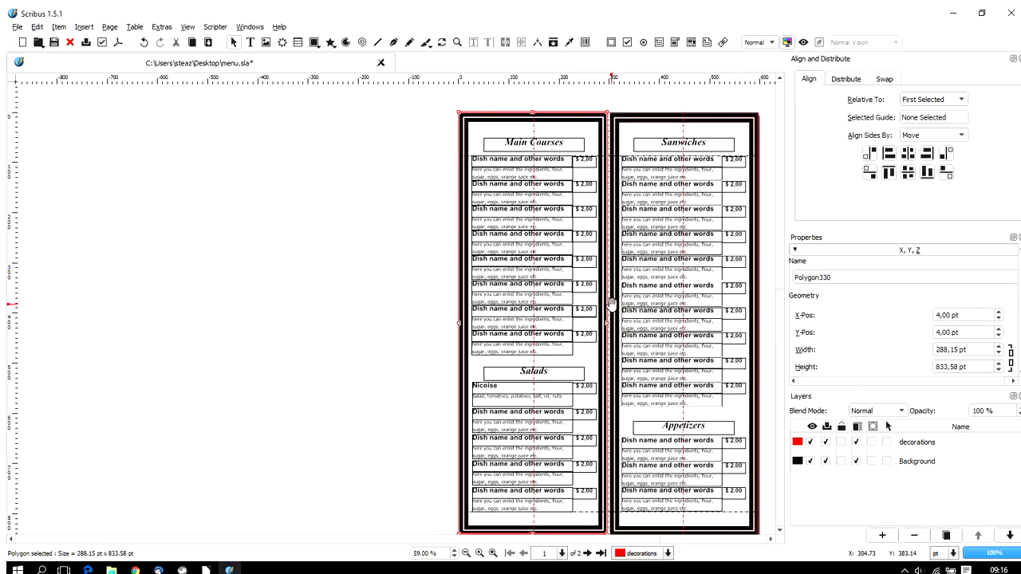
scroll(610, 299, down, 3)
scroll(614, 307, up, 3)
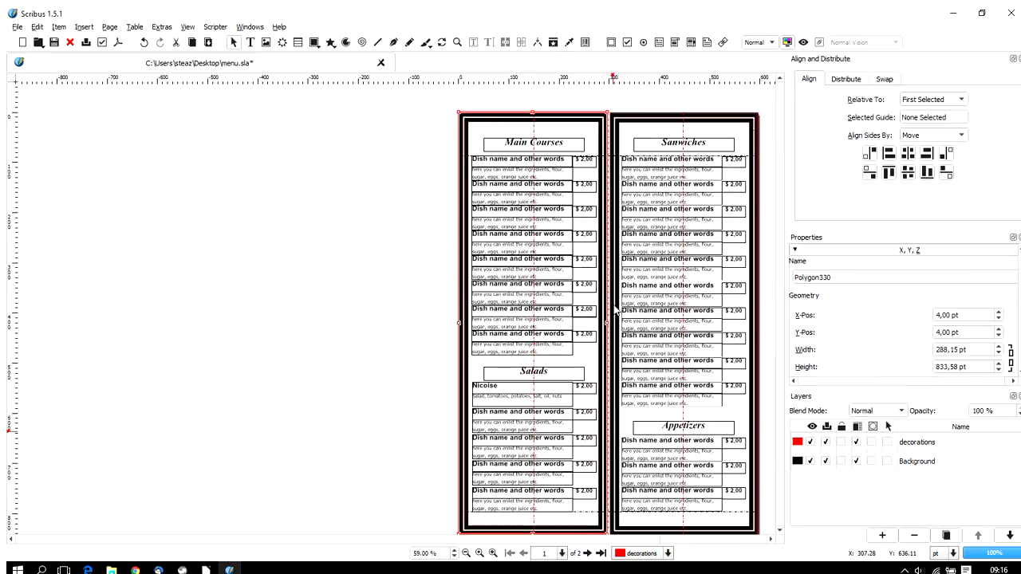
Turn on preview mode and review the framed menu on both pages.
click(803, 41)
scroll(647, 282, down, 8)
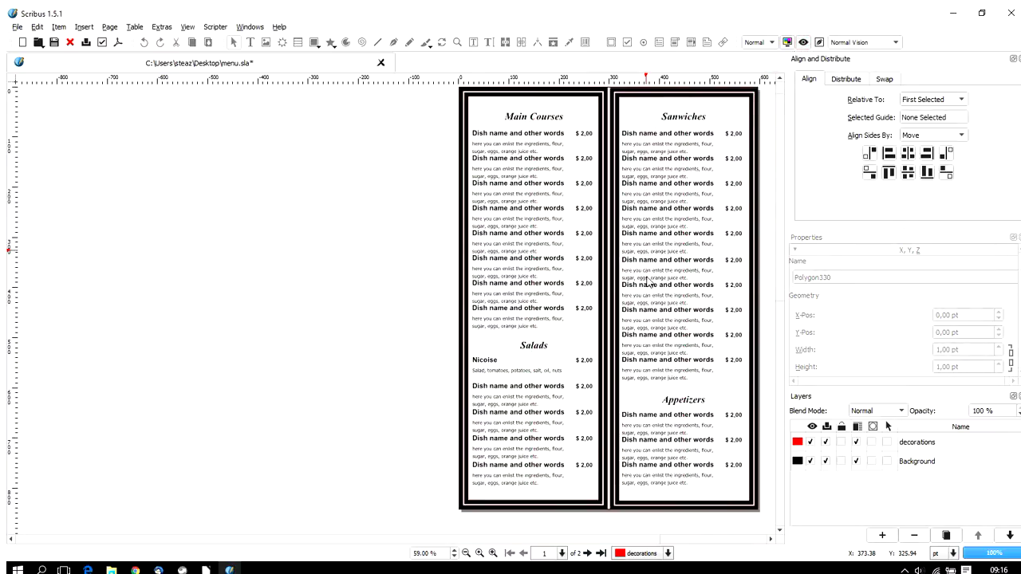
scroll(638, 271, down, 2)
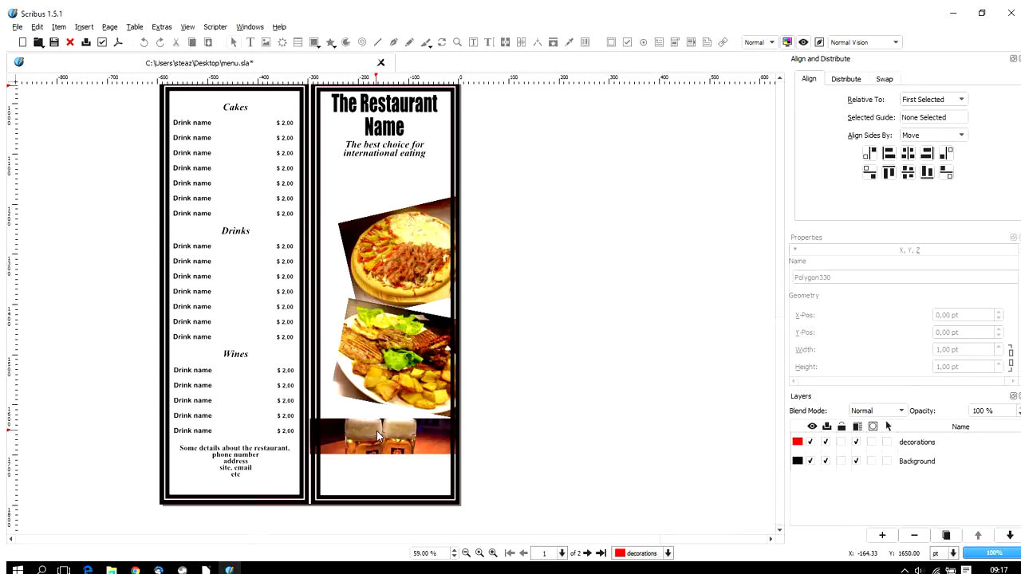
Compare page 2 without and with the decorations layer, leaving that layer active and visible.
click(928, 464)
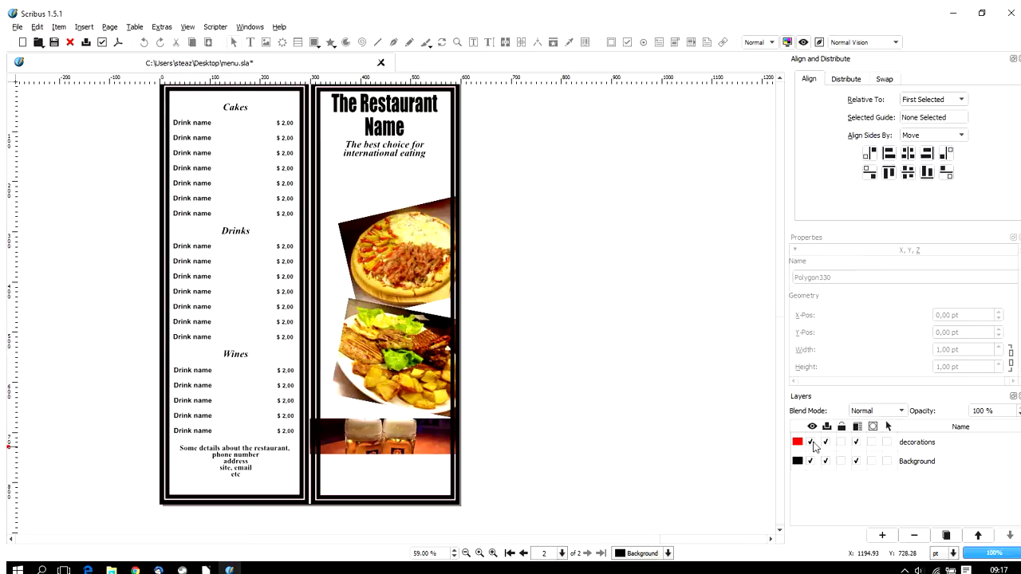
click(812, 443)
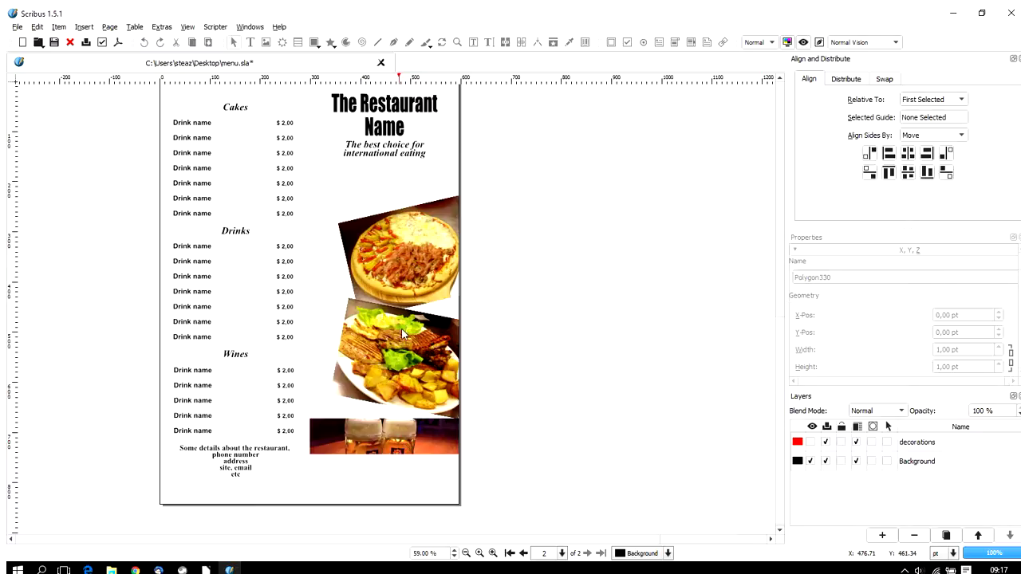
click(927, 443)
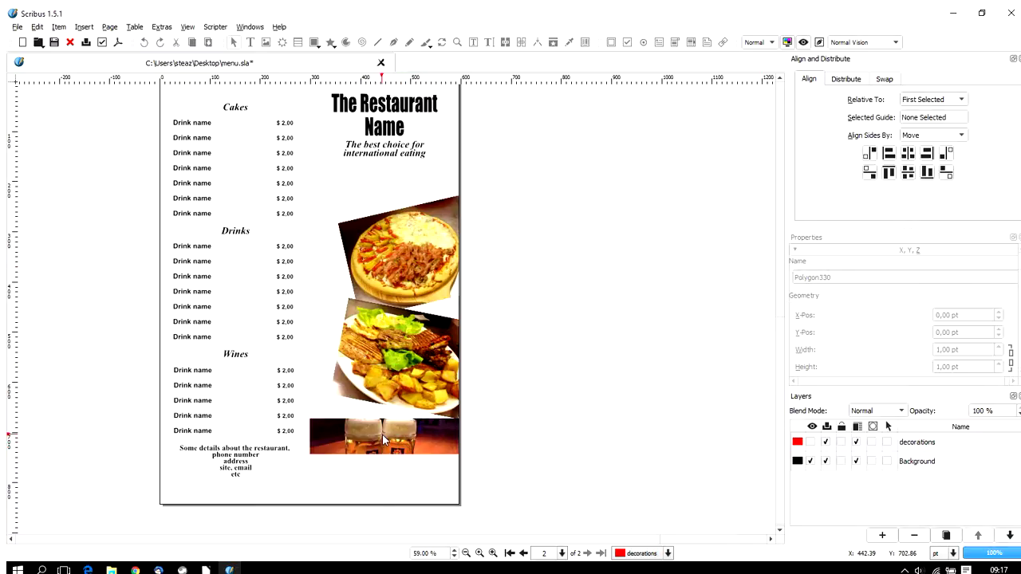
click(811, 442)
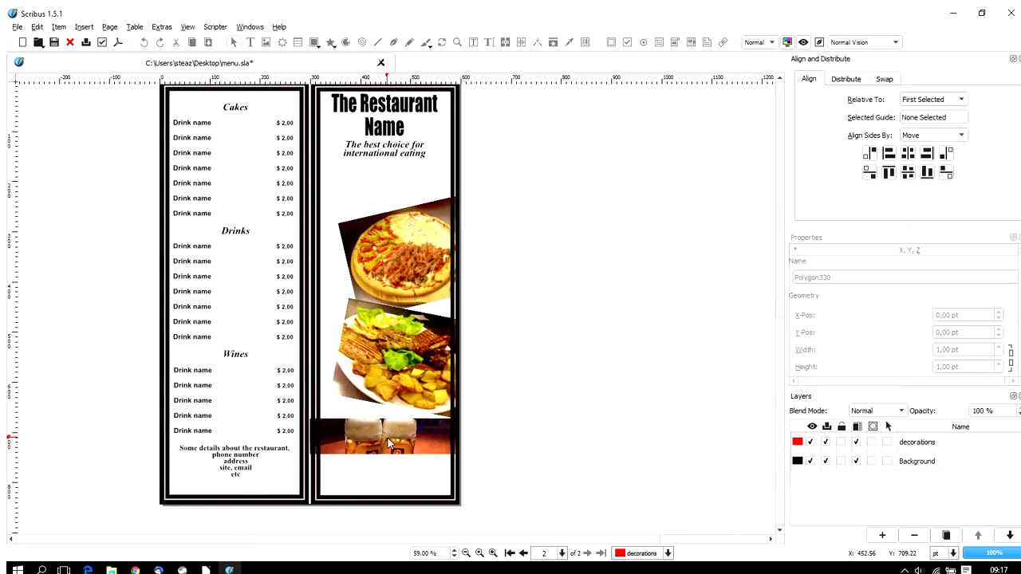
Hide the decorations layer and make Background the active layer.
scroll(403, 435, up, 3)
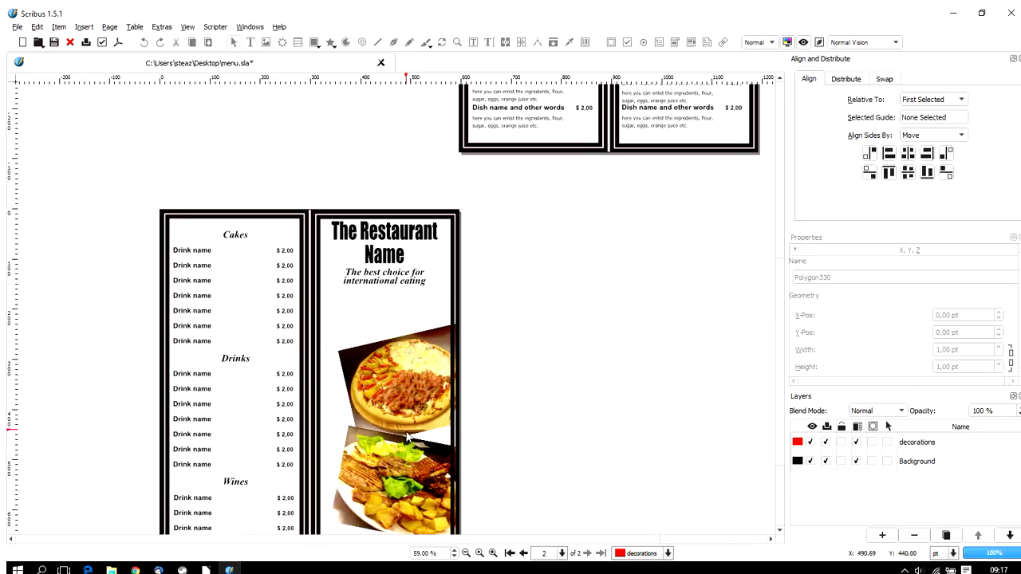
scroll(406, 439, up, 1)
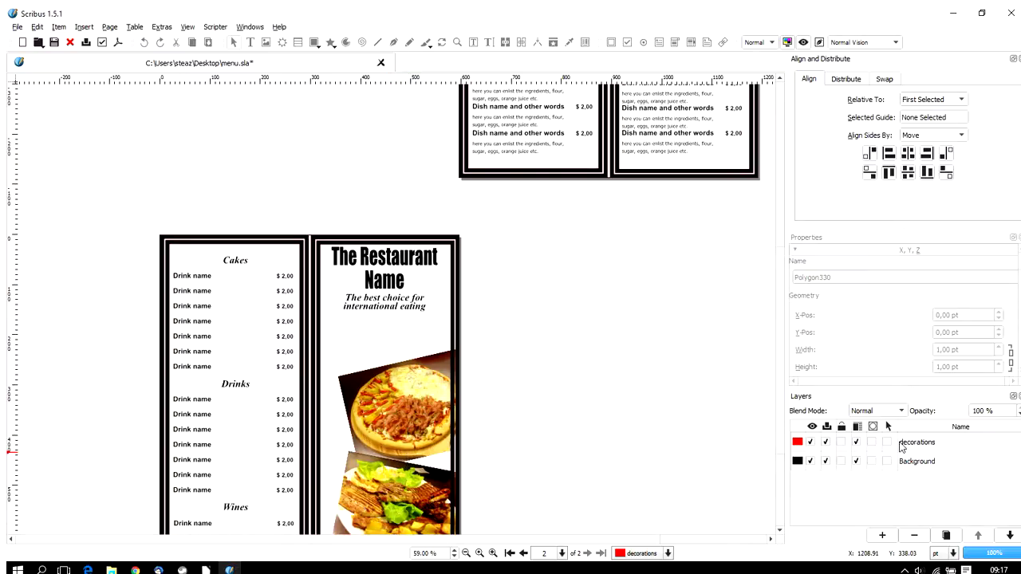
click(810, 443)
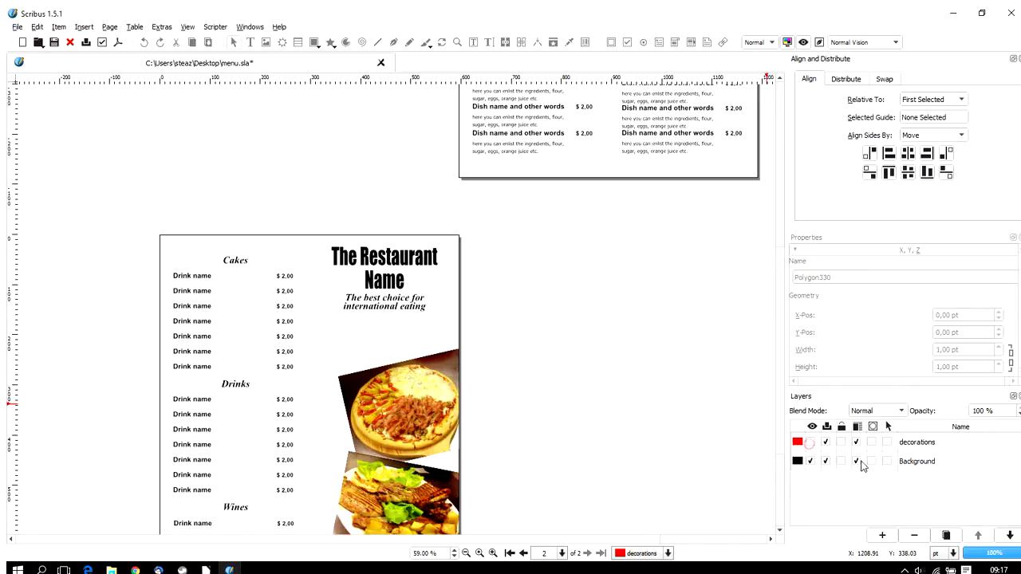
click(915, 463)
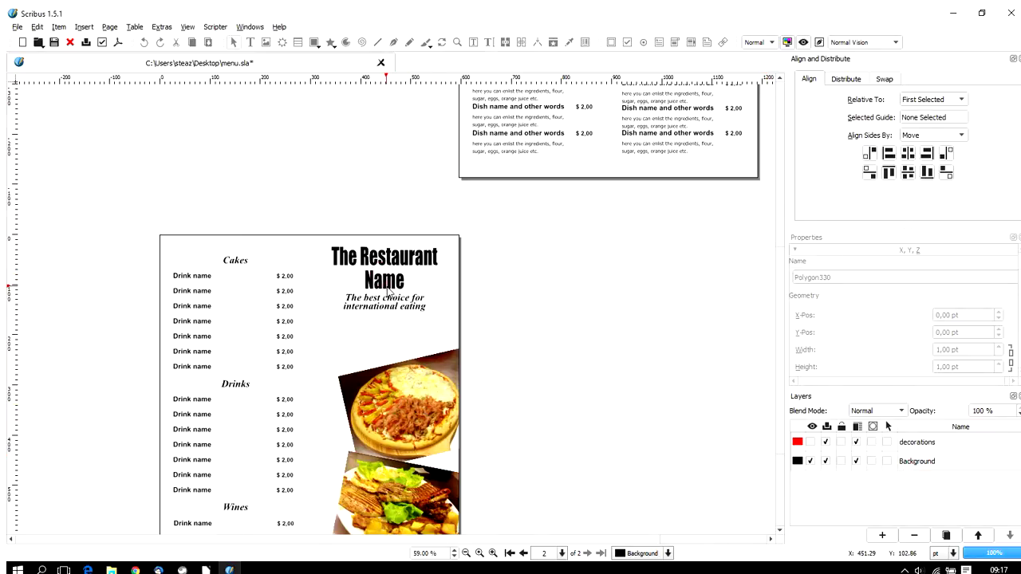
scroll(273, 315, down, 2)
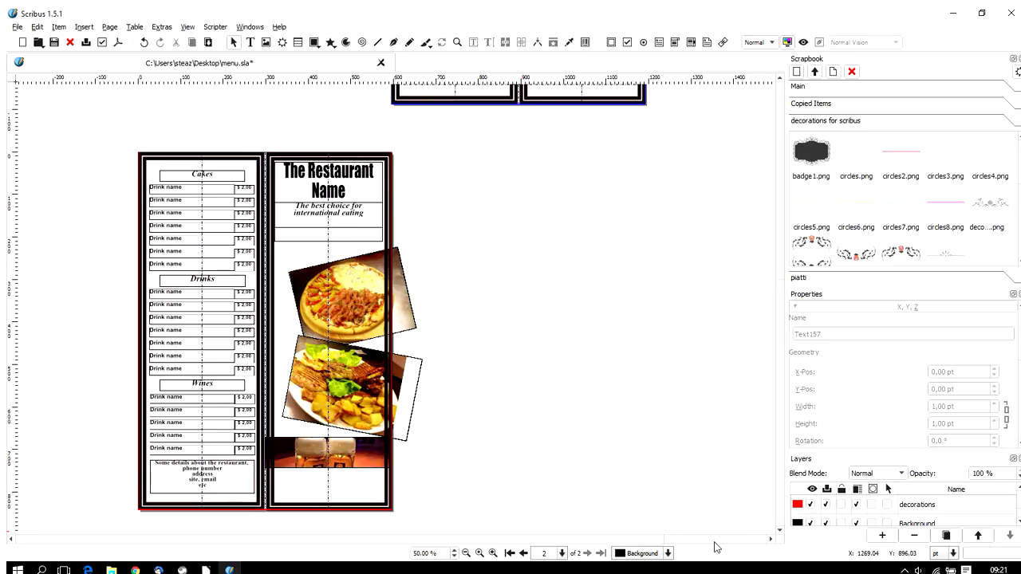
Hide the decorations layer and check the text frames of the restaurant name and tagline on the page 2 cover.
scroll(709, 542, right, 3)
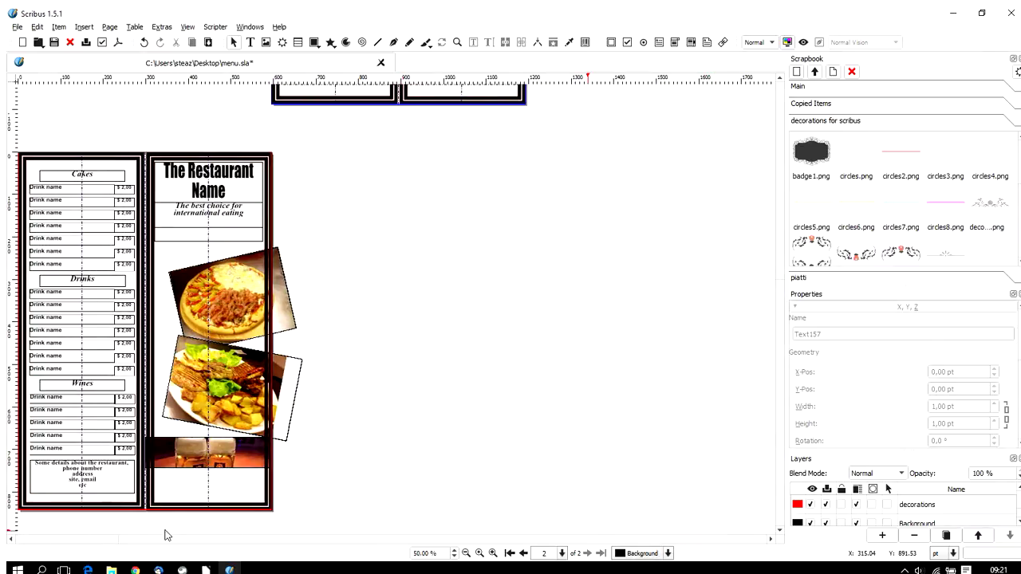
scroll(96, 546, left, 3)
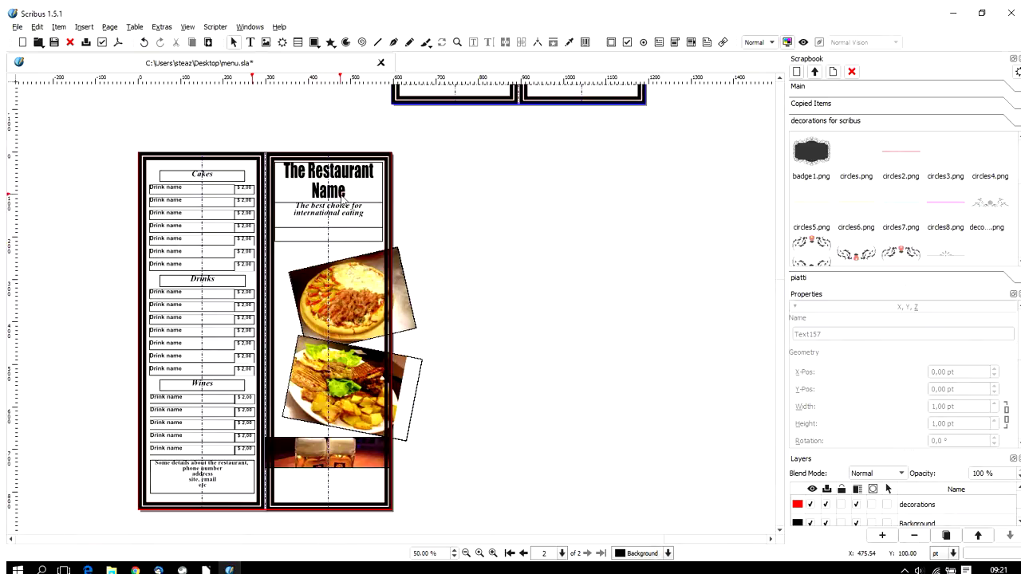
click(342, 198)
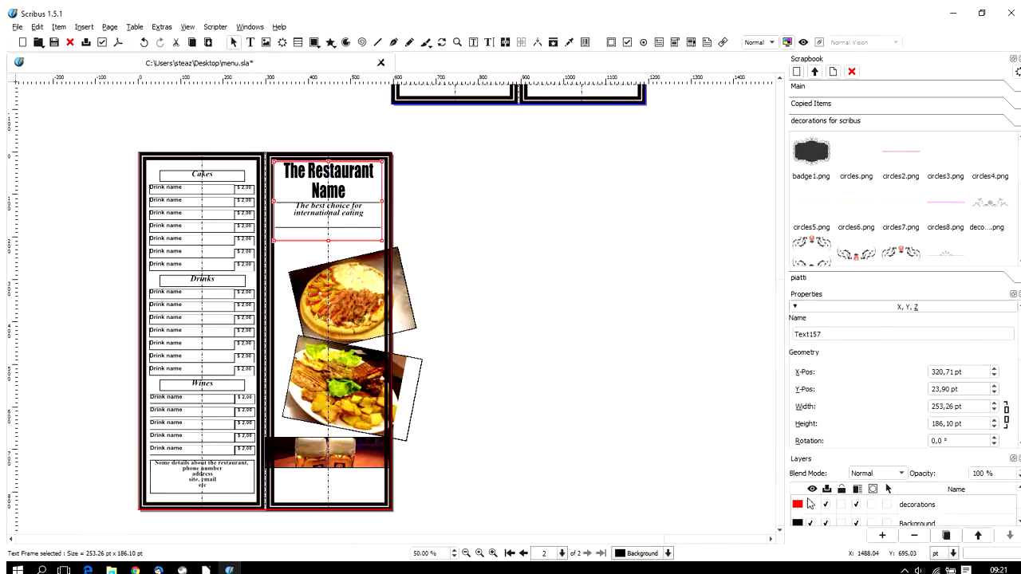
click(810, 504)
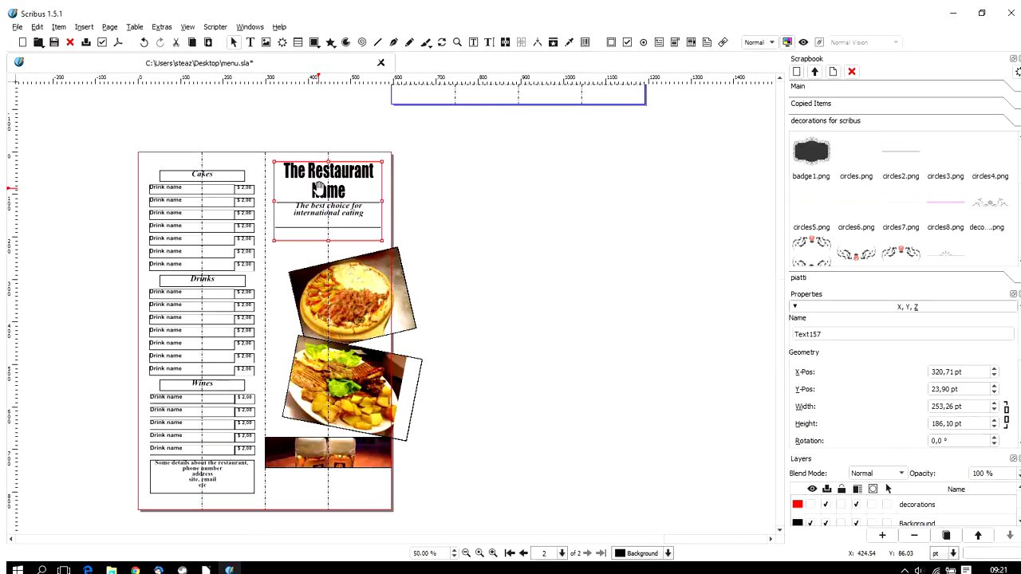
click(329, 209)
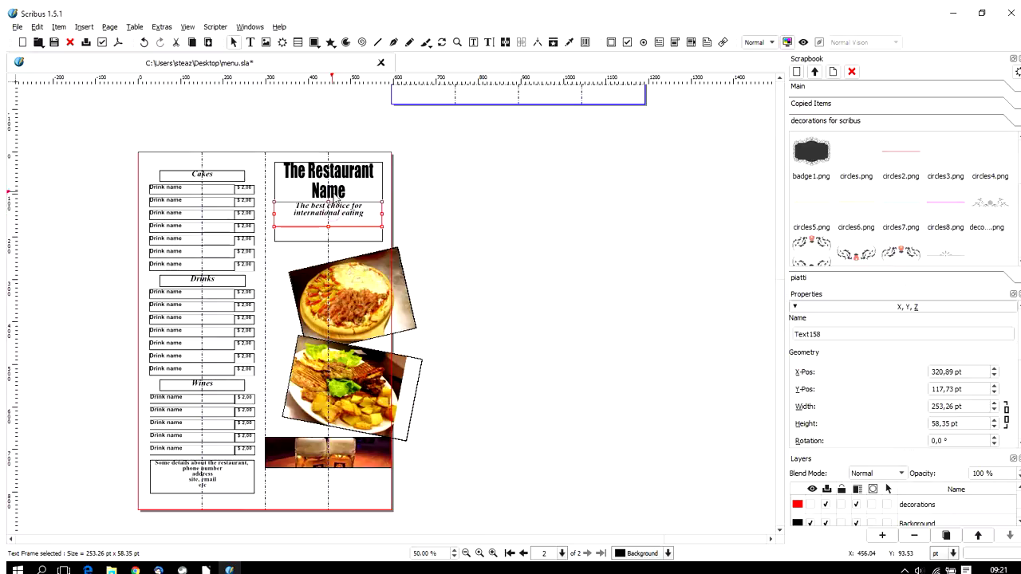
click(331, 190)
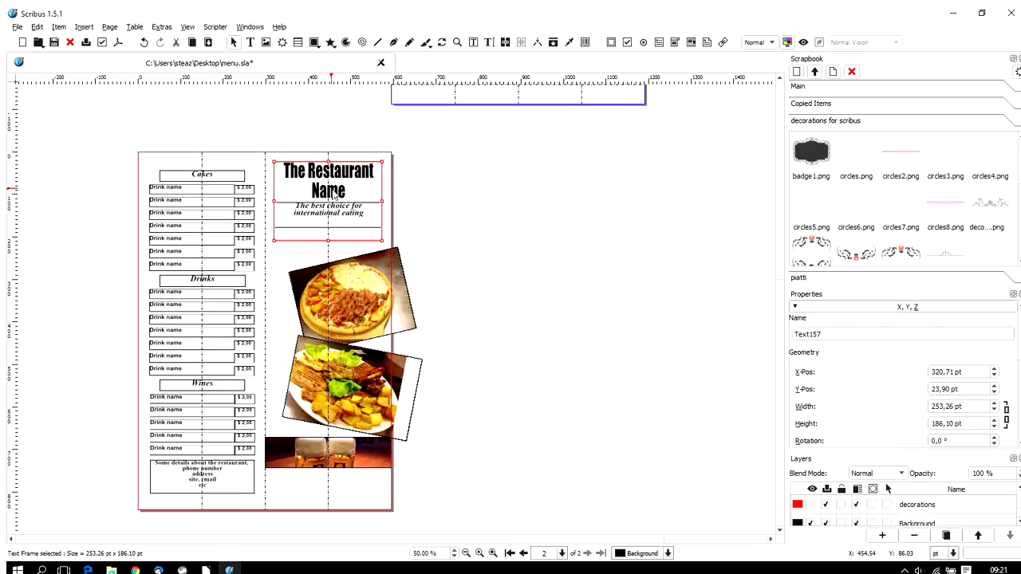
Place badge1.png from the decorations for scribus scrapbook in the empty area beside page 2 and close the scrapbook.
click(803, 161)
drag(802, 162, 466, 261)
click(669, 295)
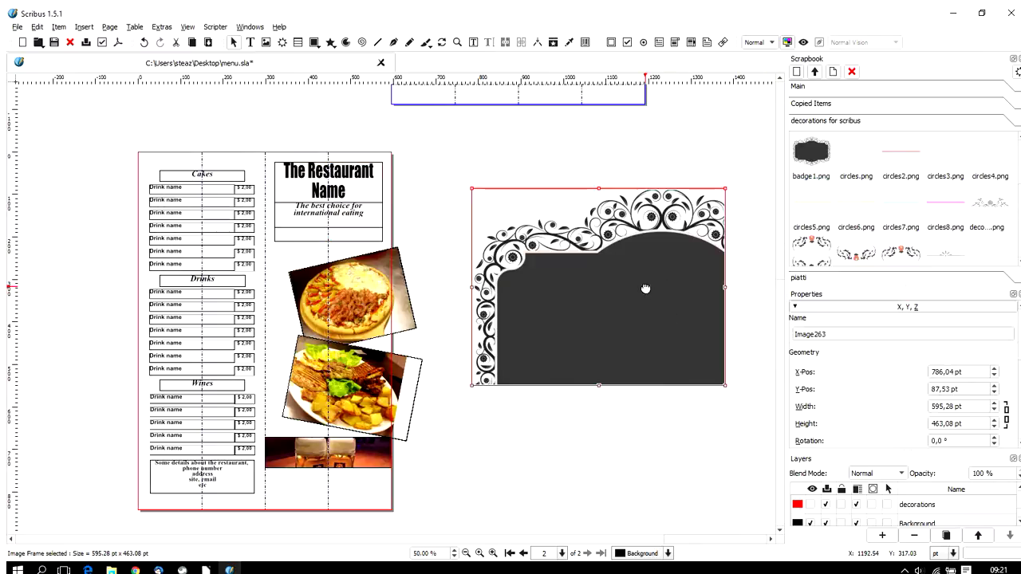
click(1018, 58)
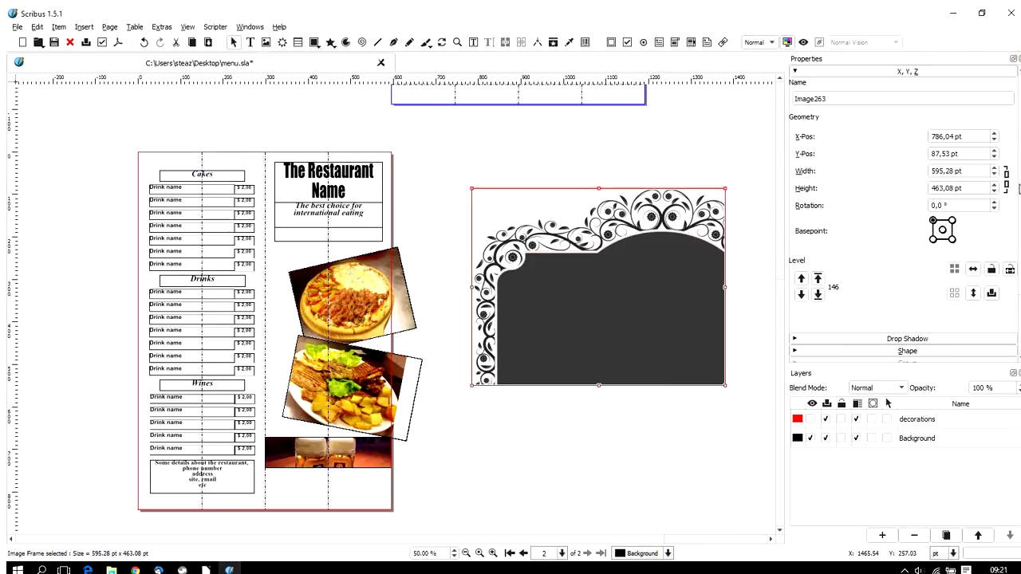
Scale the badge image proportionally to its frame size.
scroll(1012, 303, down, 3)
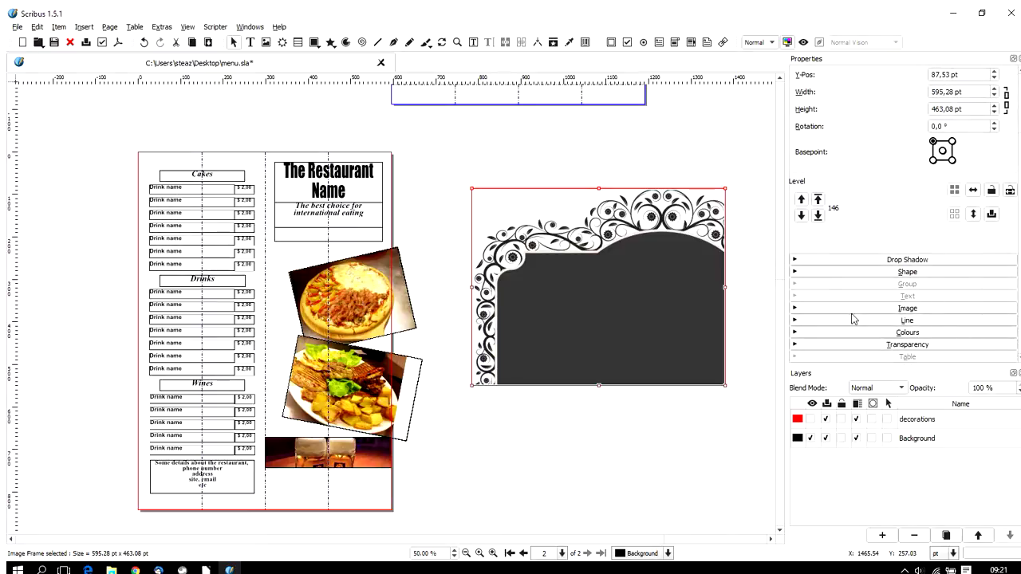
click(793, 307)
scroll(877, 324, down, 5)
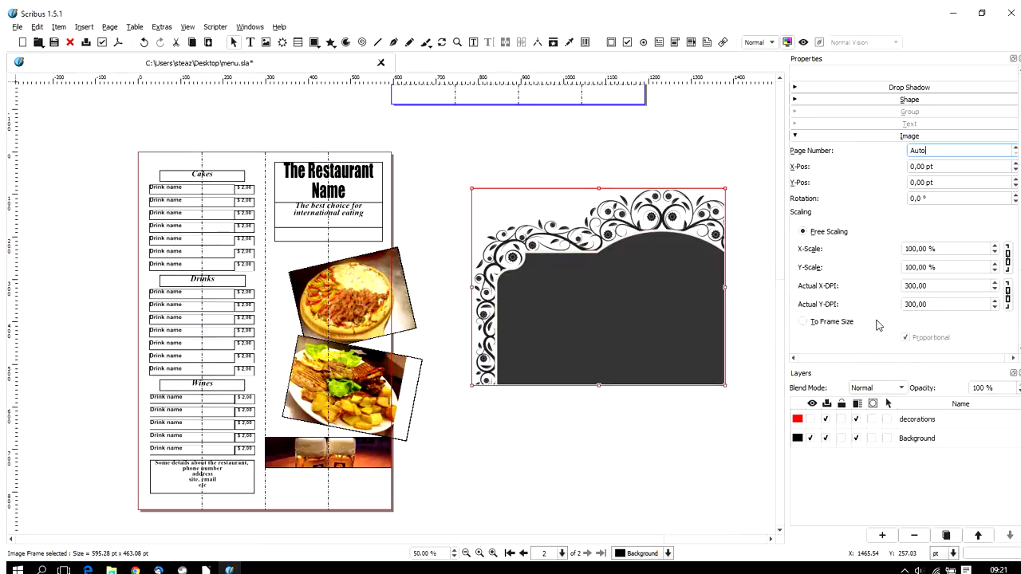
click(804, 321)
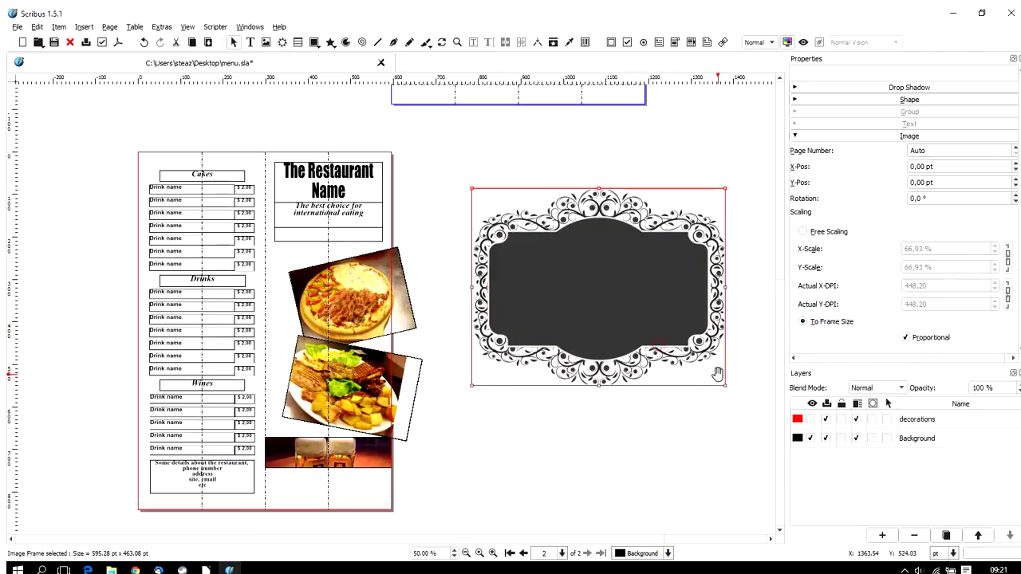
Shrink the badge frame to about 276 x 215 pt and place it over the restaurant name on the cover.
drag(724, 386, 623, 304)
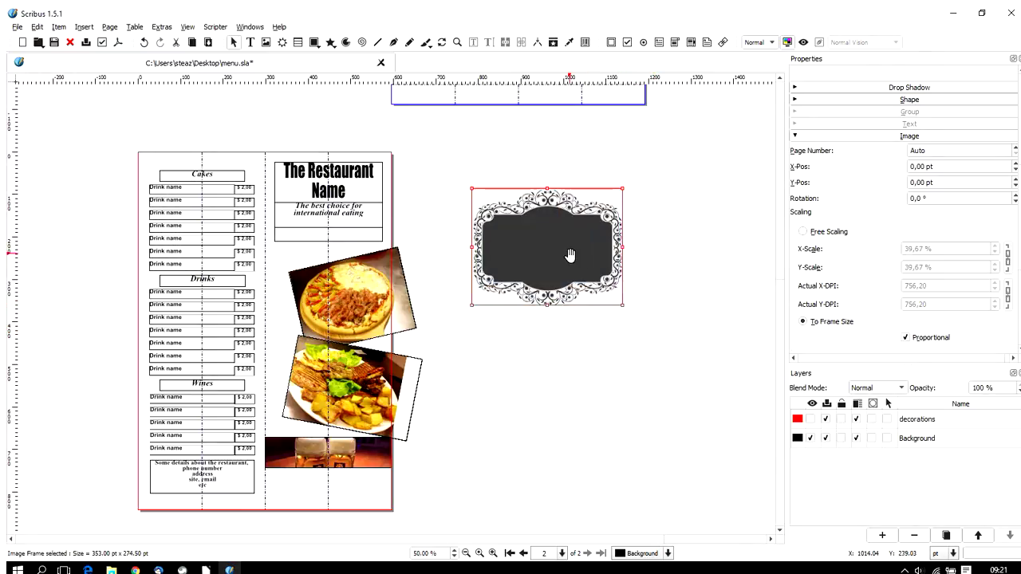
drag(558, 248, 356, 212)
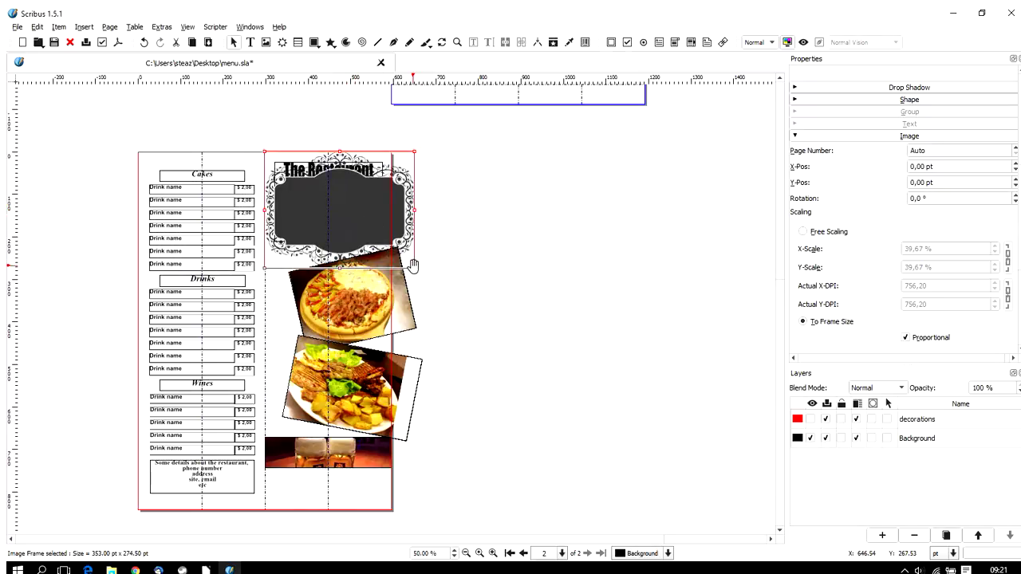
drag(413, 269, 381, 241)
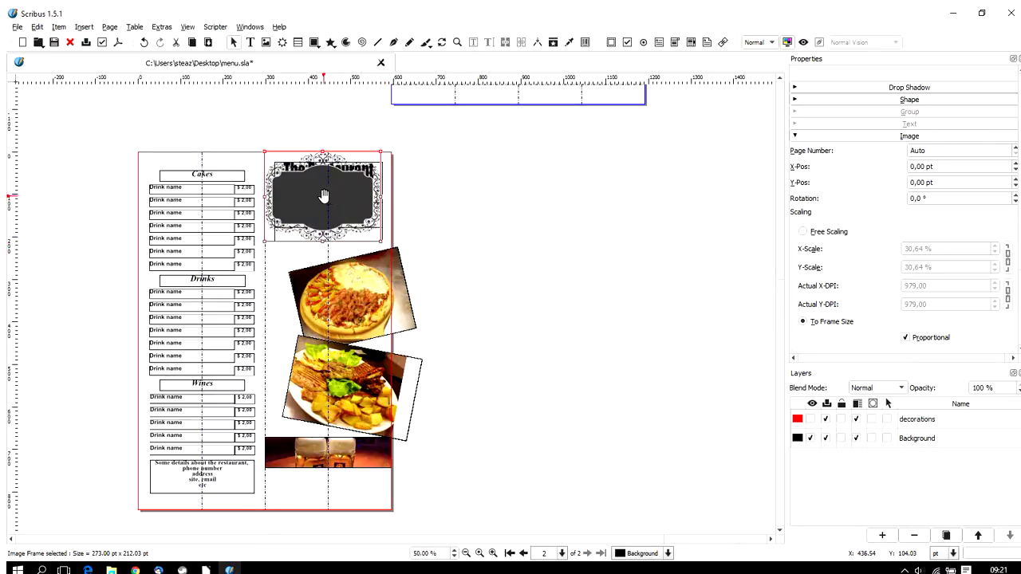
drag(323, 196, 324, 210)
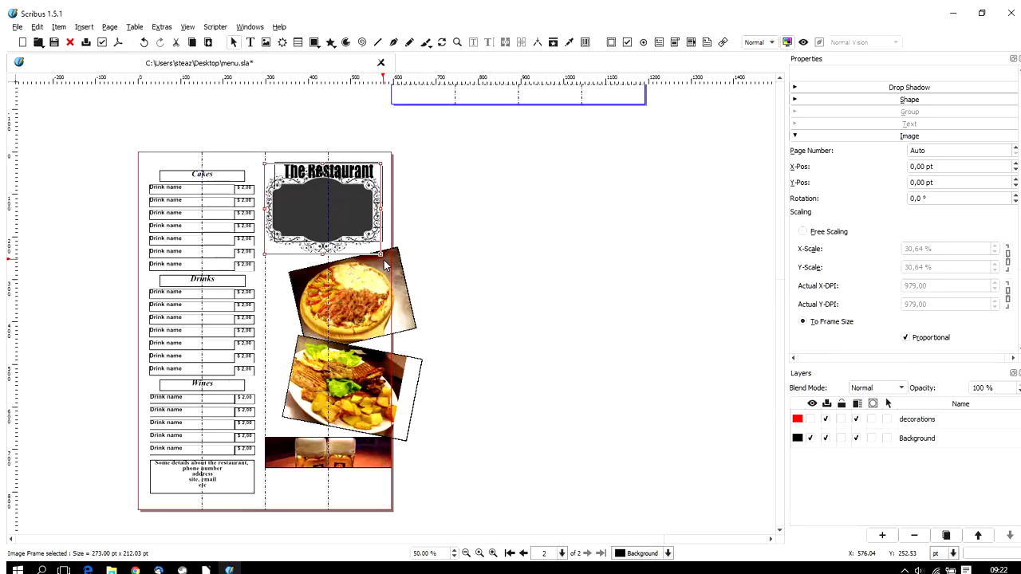
drag(379, 255, 382, 256)
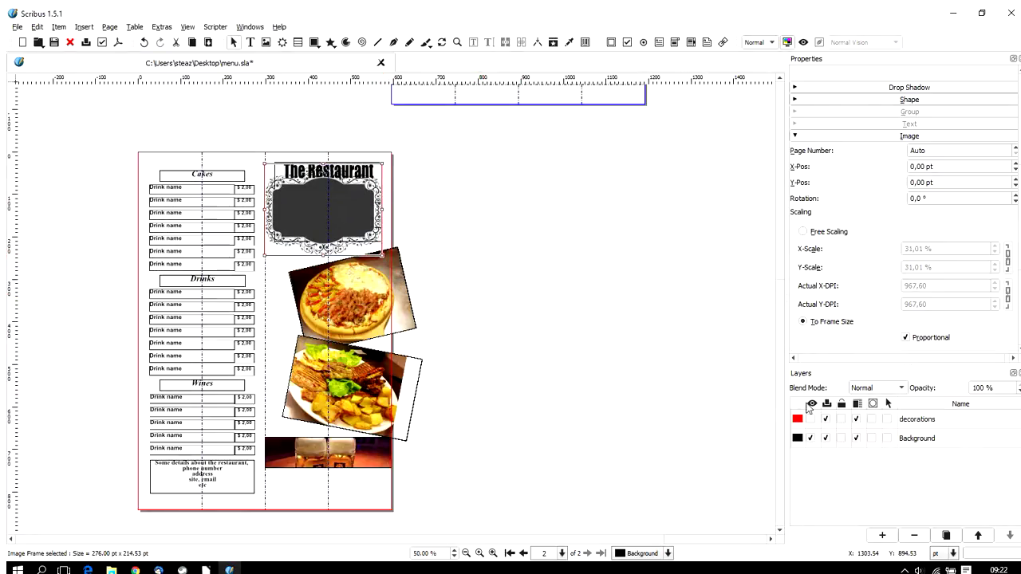
Shrink the badge to about 242 x 188 pt and center it on the cover, checking its fit against the decorations layer.
click(810, 419)
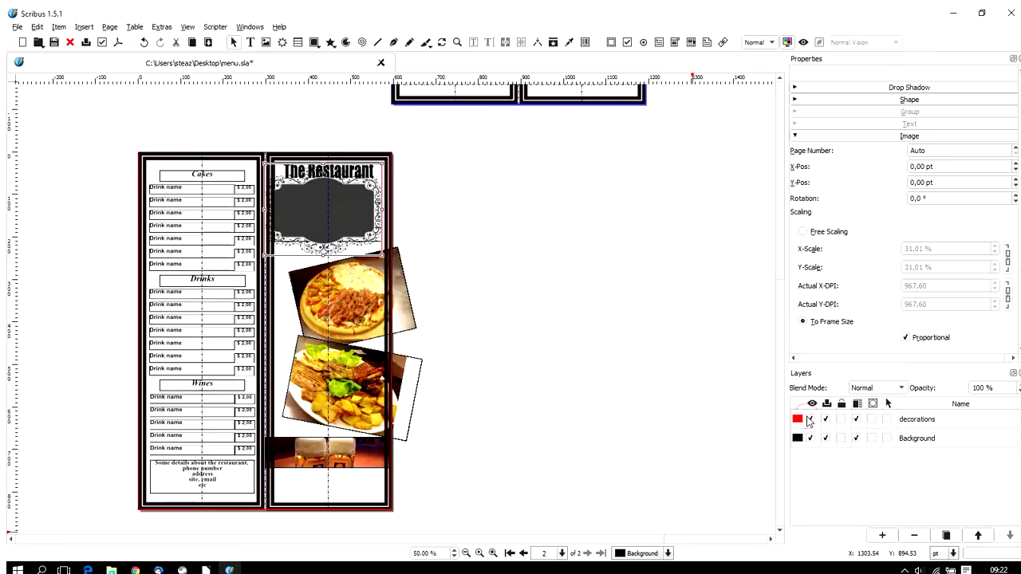
click(810, 420)
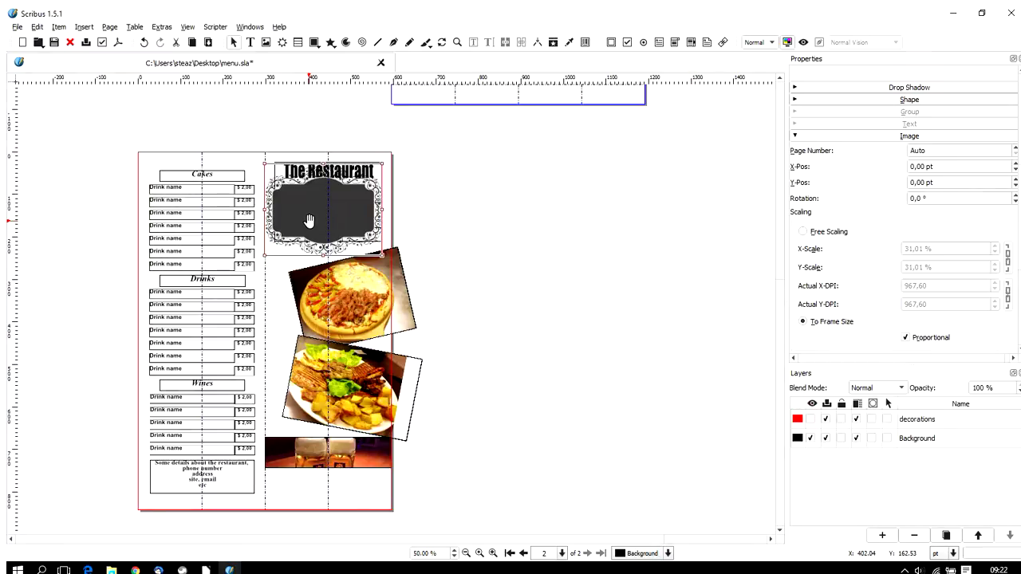
click(309, 221)
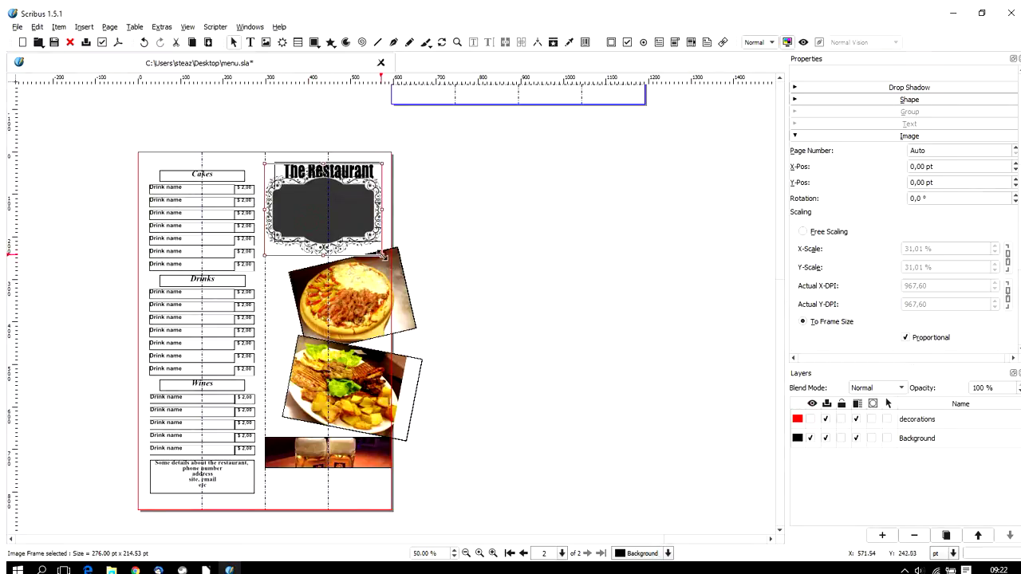
drag(381, 254, 368, 243)
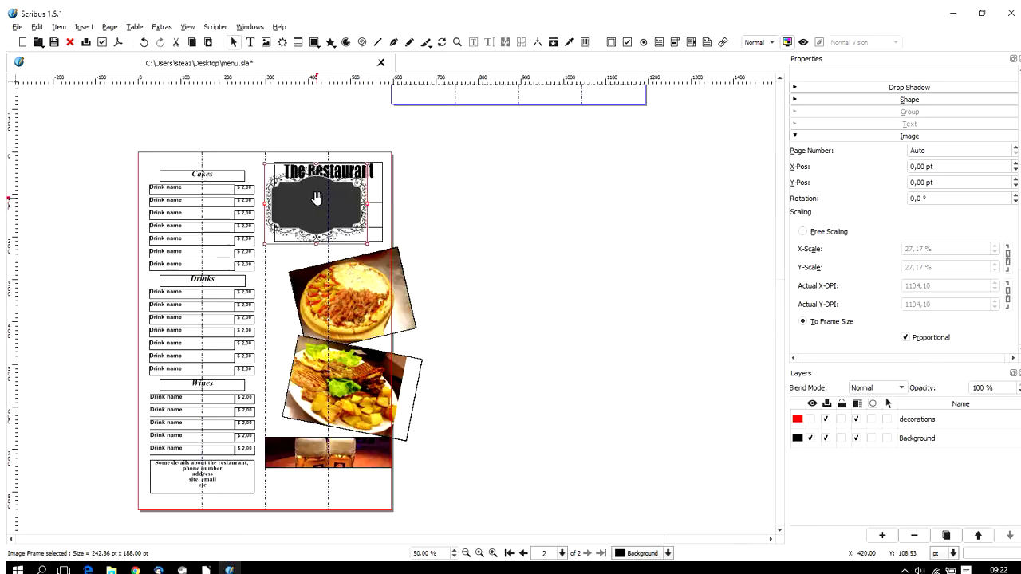
drag(317, 200, 318, 205)
key(Right)
key(Right)
key(Right)
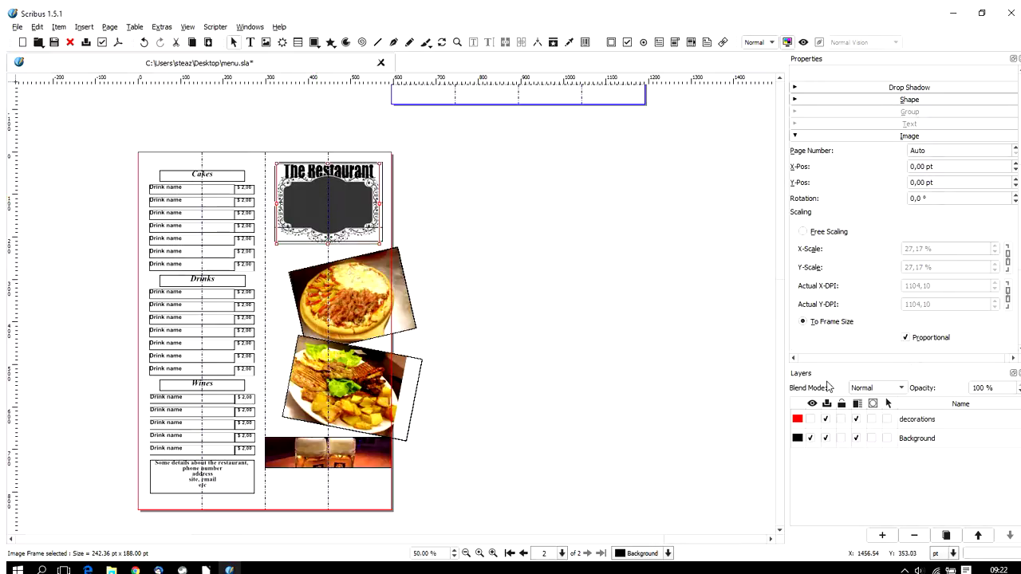
click(809, 420)
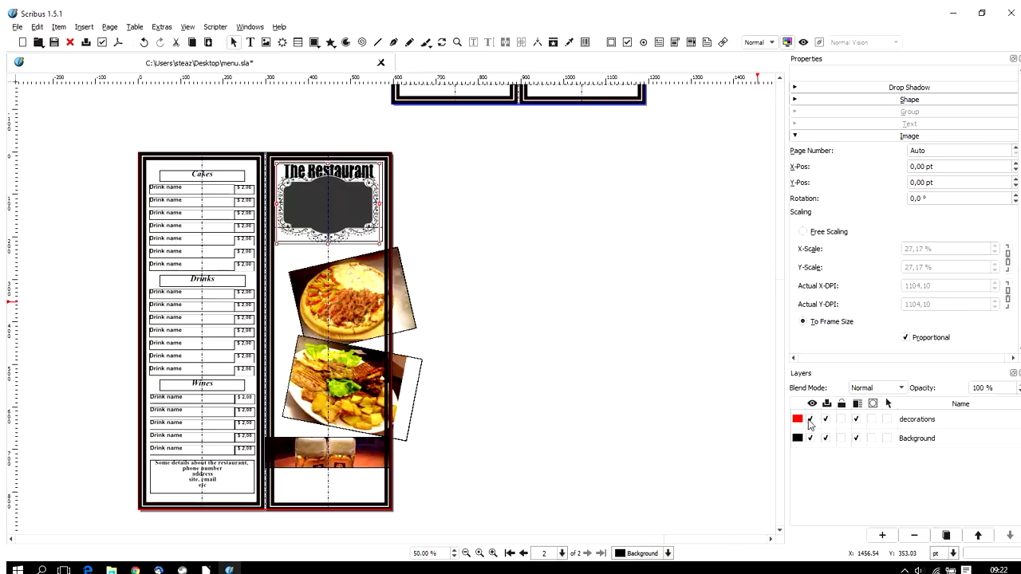
click(809, 420)
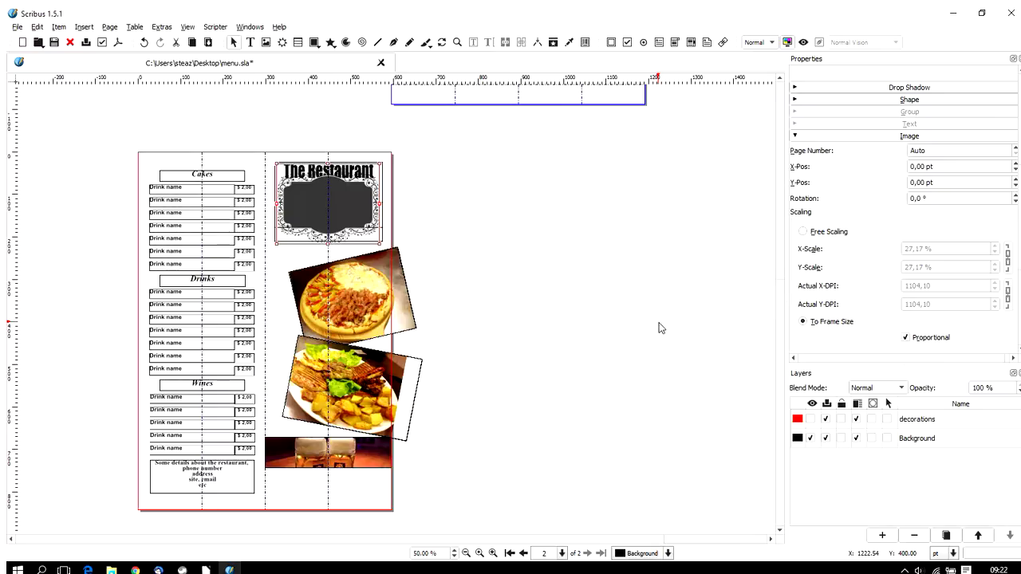
Lower the badge image to the bottom of the stacking order, behind the restaurant name and slogan on the cover.
right_click(311, 206)
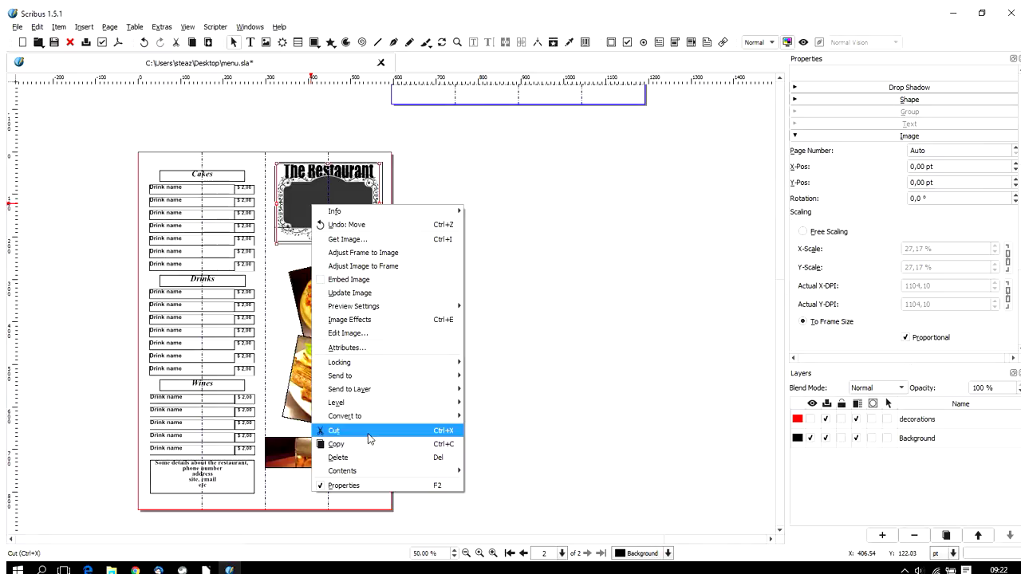
click(683, 275)
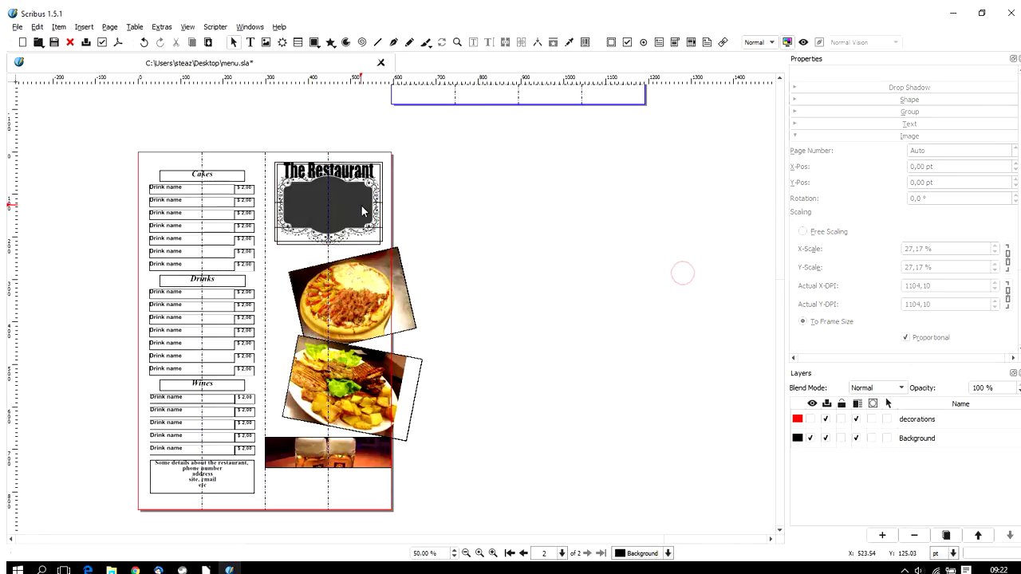
click(361, 205)
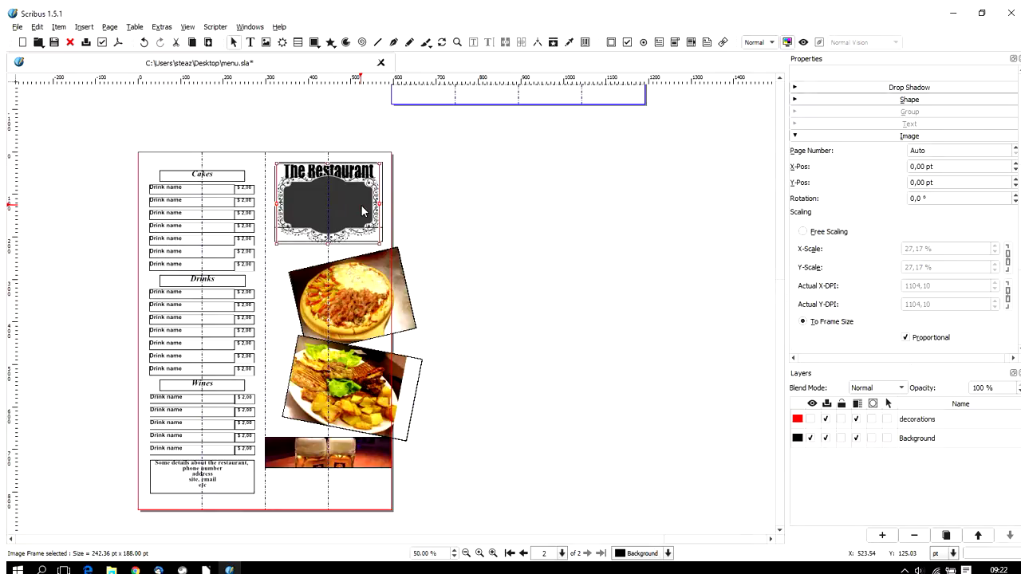
click(57, 27)
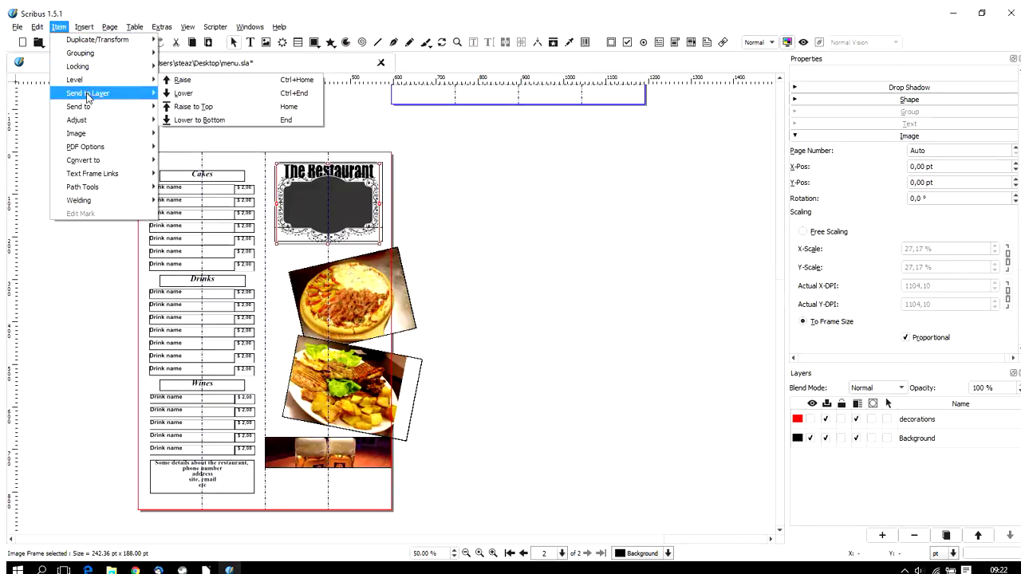
mouse_move(86, 109)
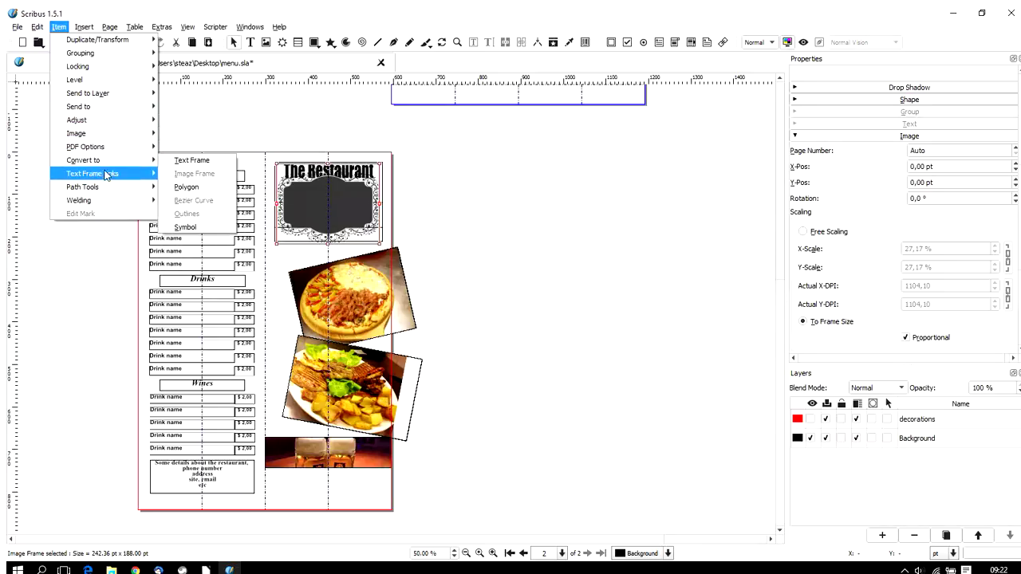
mouse_move(107, 189)
mouse_move(148, 107)
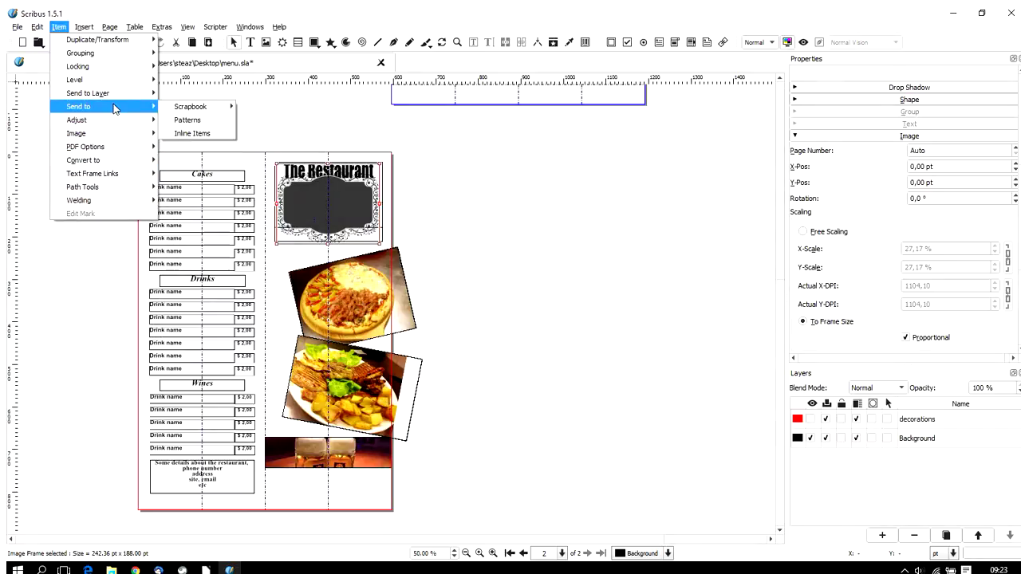
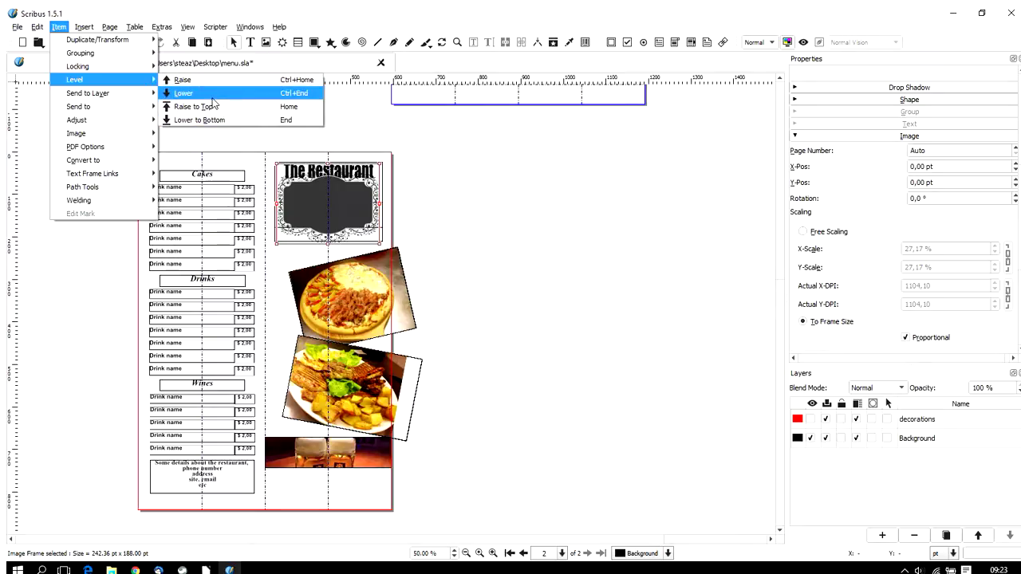
click(184, 93)
click(58, 27)
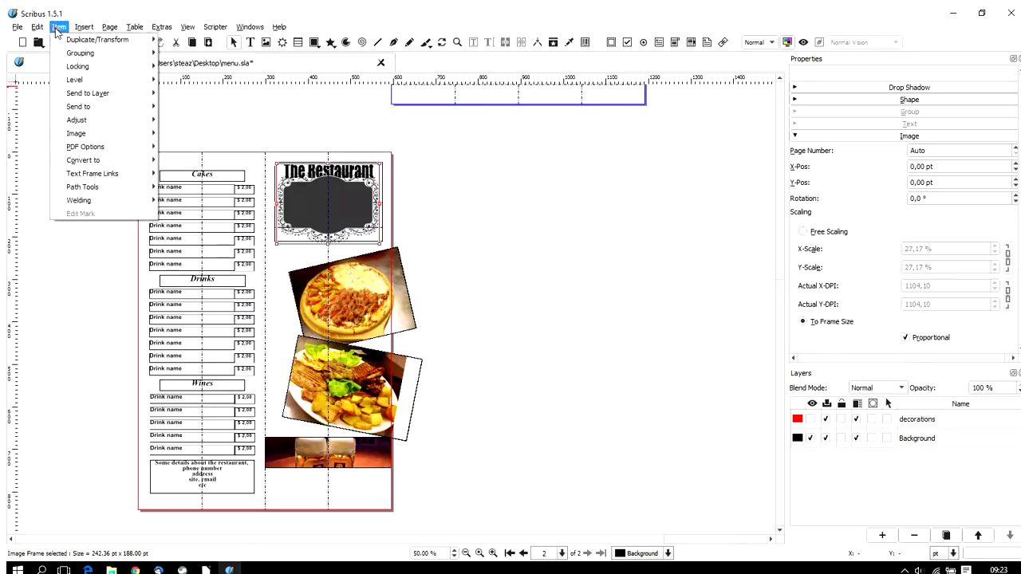
mouse_move(98, 84)
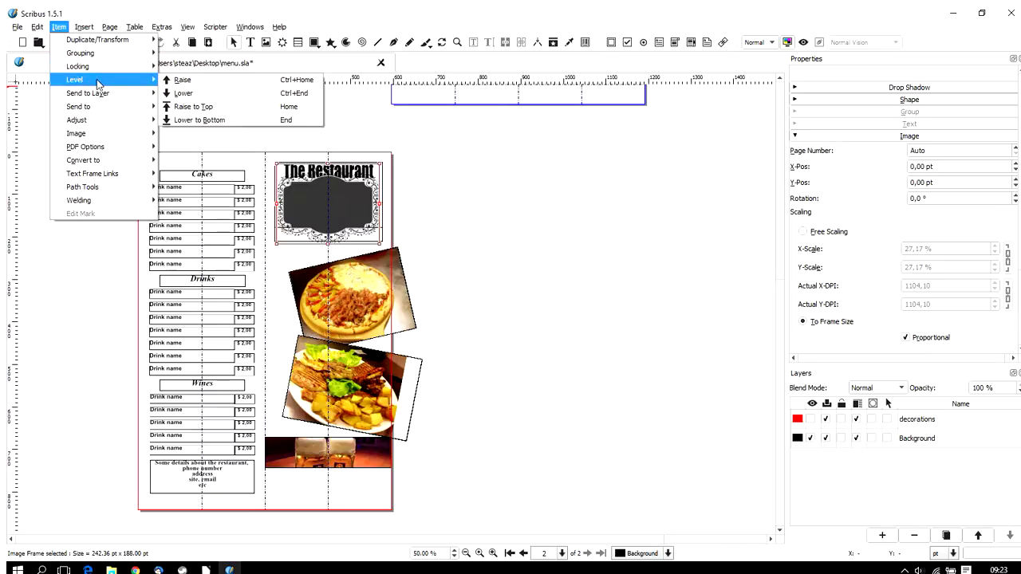
click(222, 120)
click(616, 229)
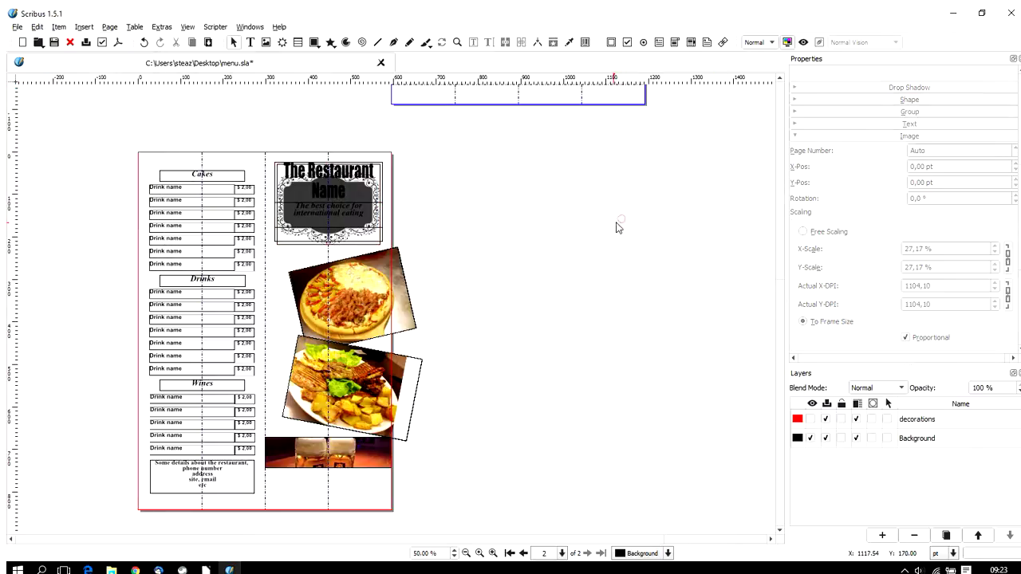
Set the text colour of the restaurant name on the cover to White.
click(320, 194)
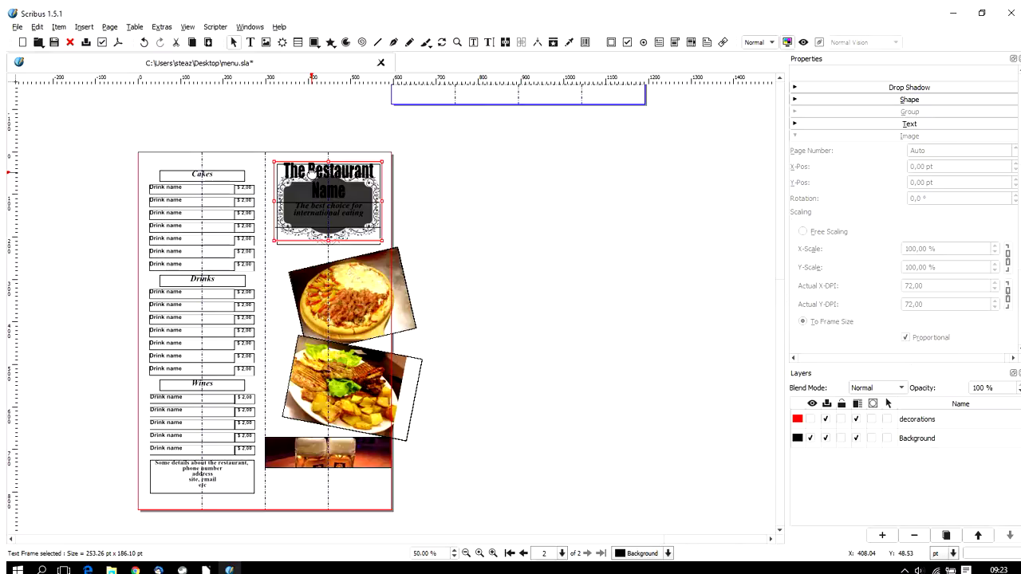
click(794, 126)
click(938, 260)
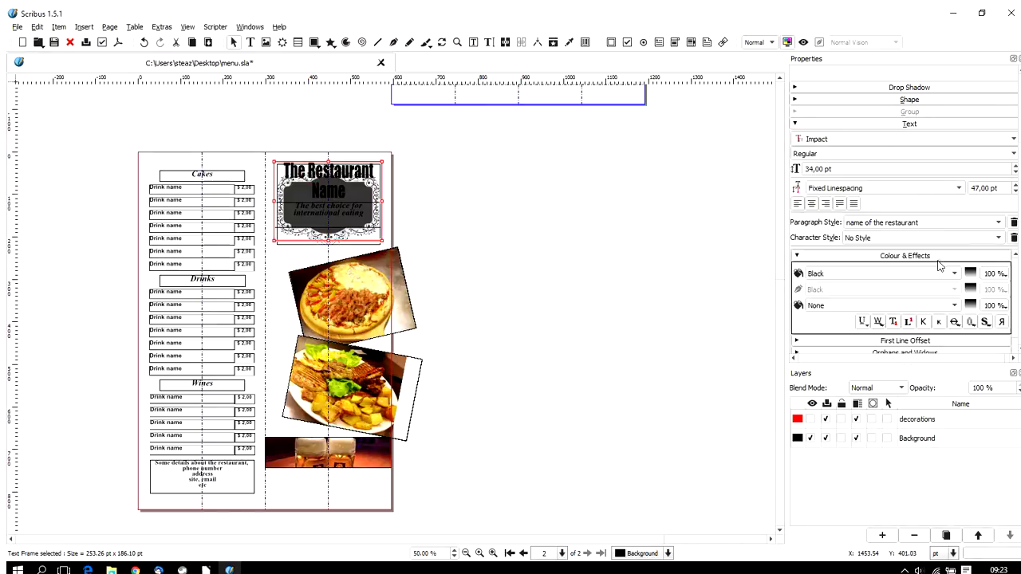
click(914, 273)
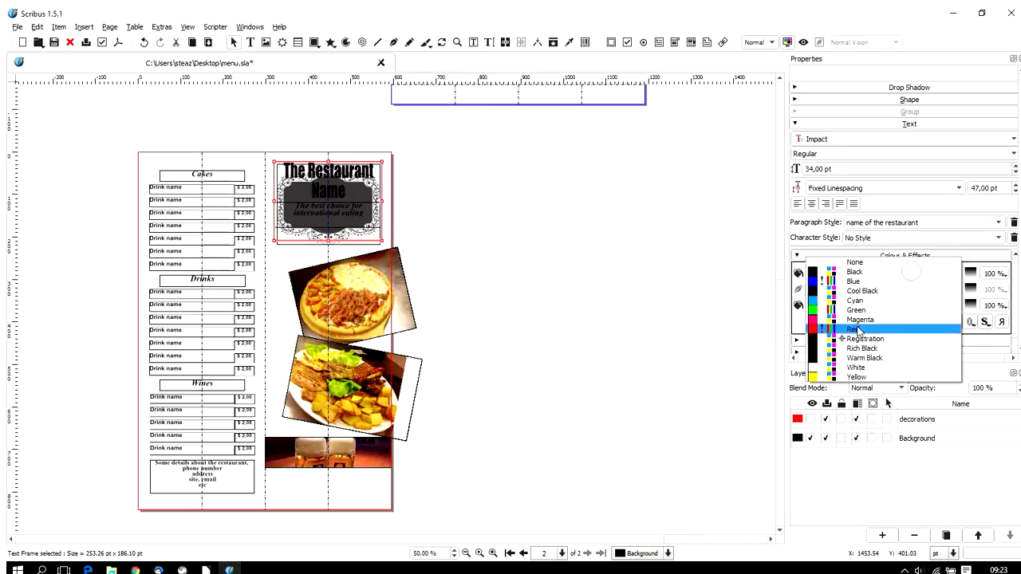
click(865, 368)
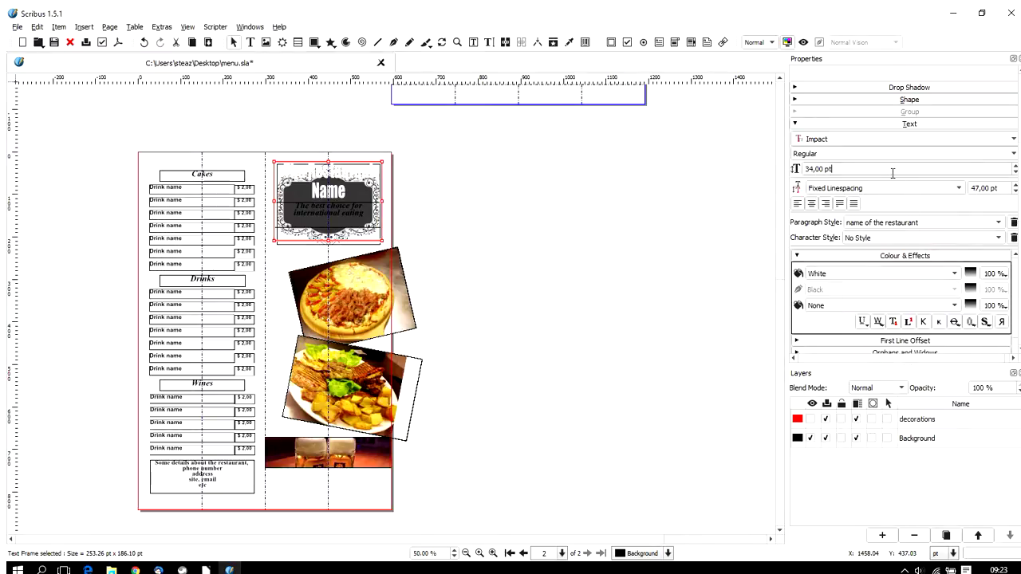
Reduce the restaurant name to 22 pt with 32 pt fixed line spacing and move its frame down onto the badge's dark area.
scroll(892, 172, up, 4)
scroll(892, 173, down, 4)
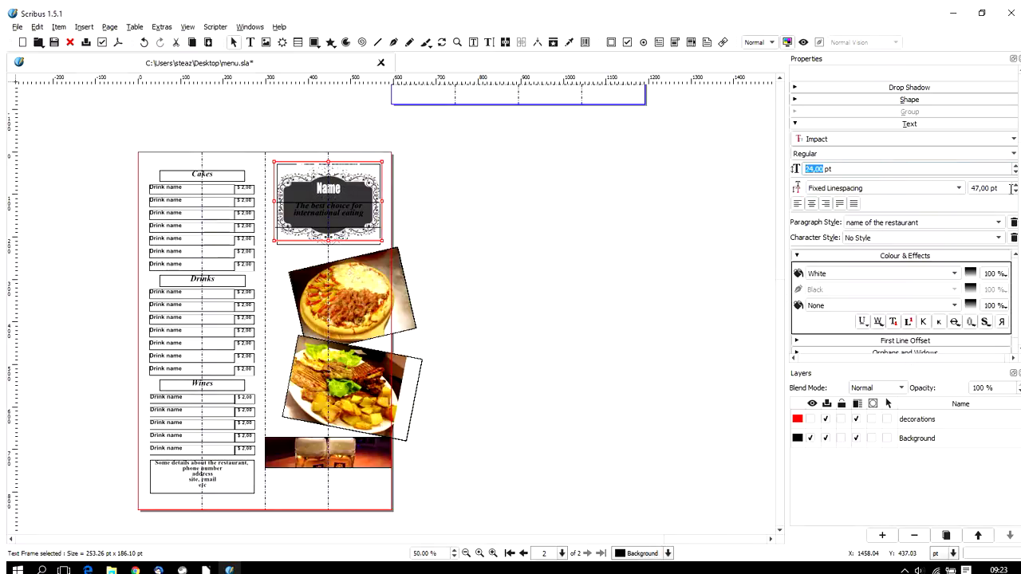
scroll(1009, 189, down, 3)
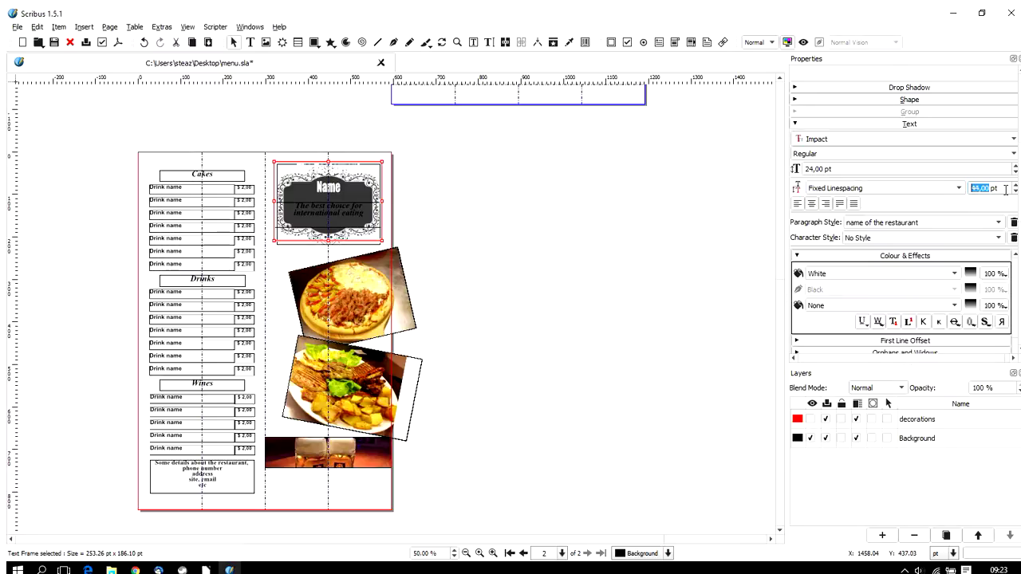
scroll(1006, 189, down, 12)
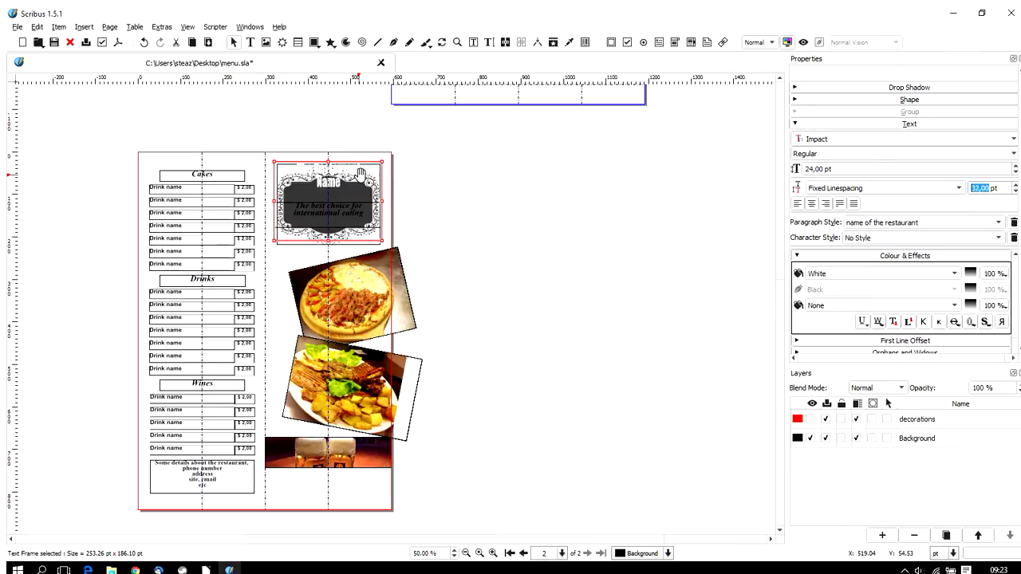
drag(336, 175, 338, 191)
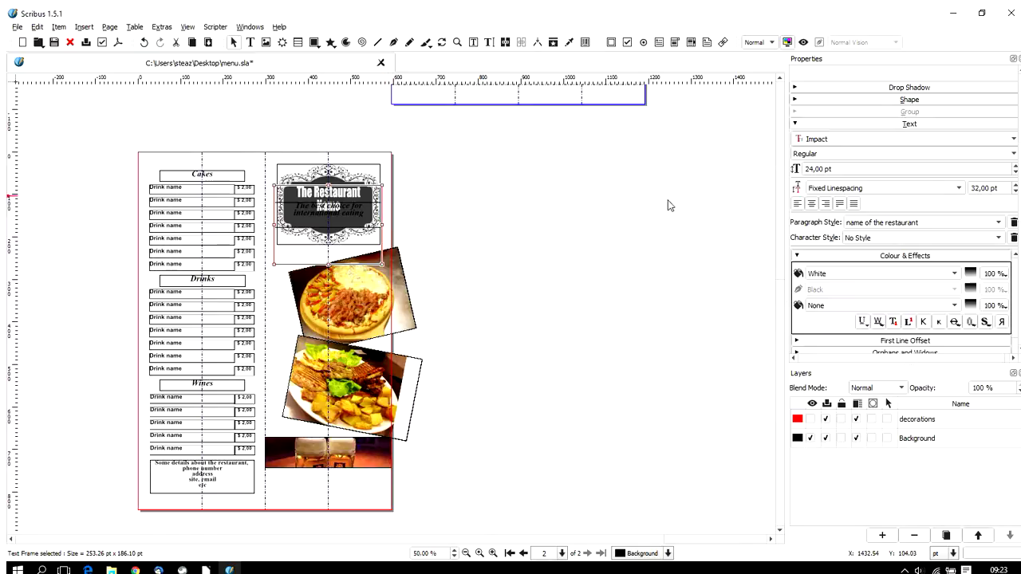
scroll(861, 168, down, 6)
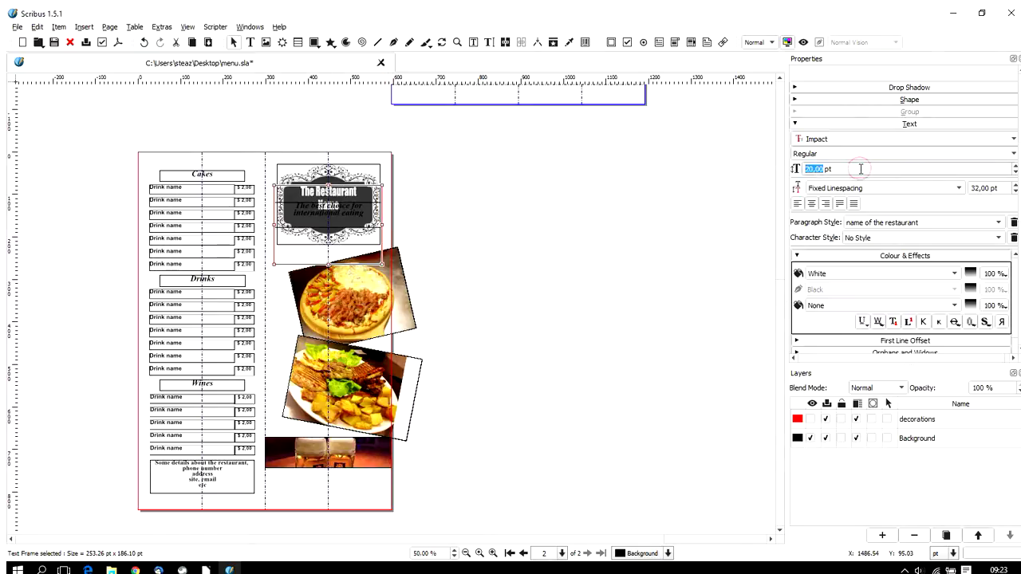
scroll(862, 169, up, 4)
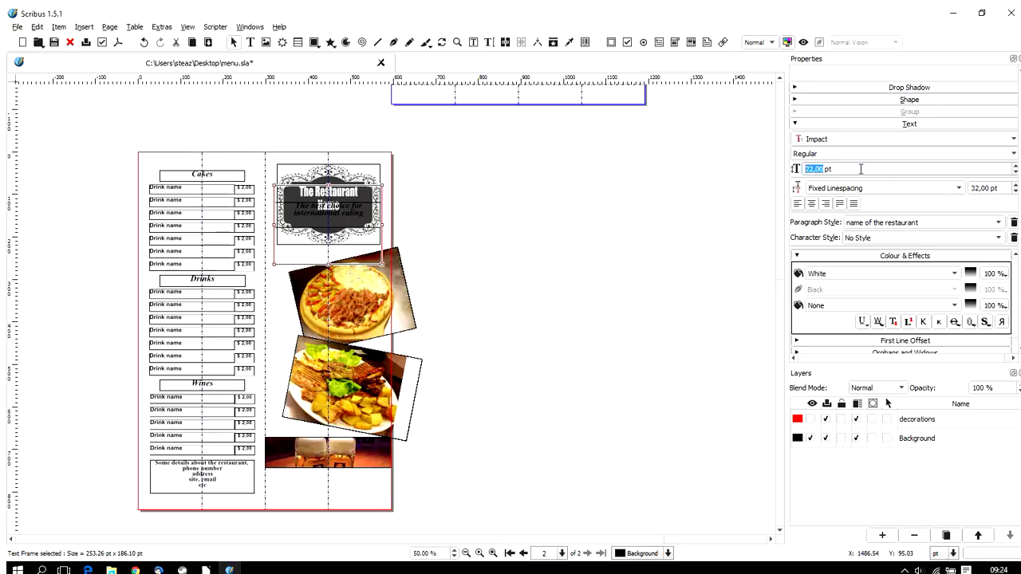
Set the restaurant slogan's text colour to White and its font size to 15 pt.
click(351, 217)
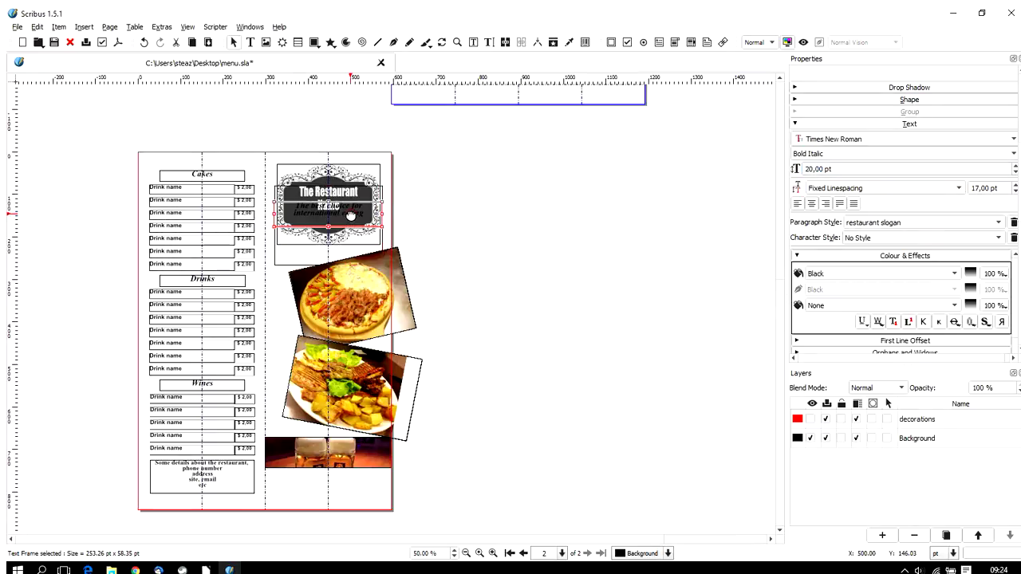
click(878, 273)
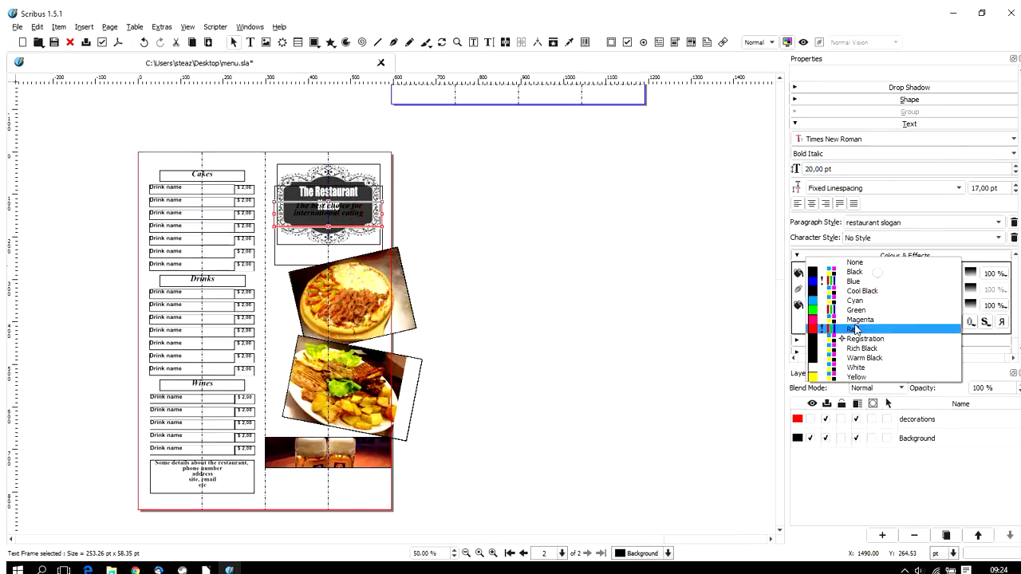
click(870, 366)
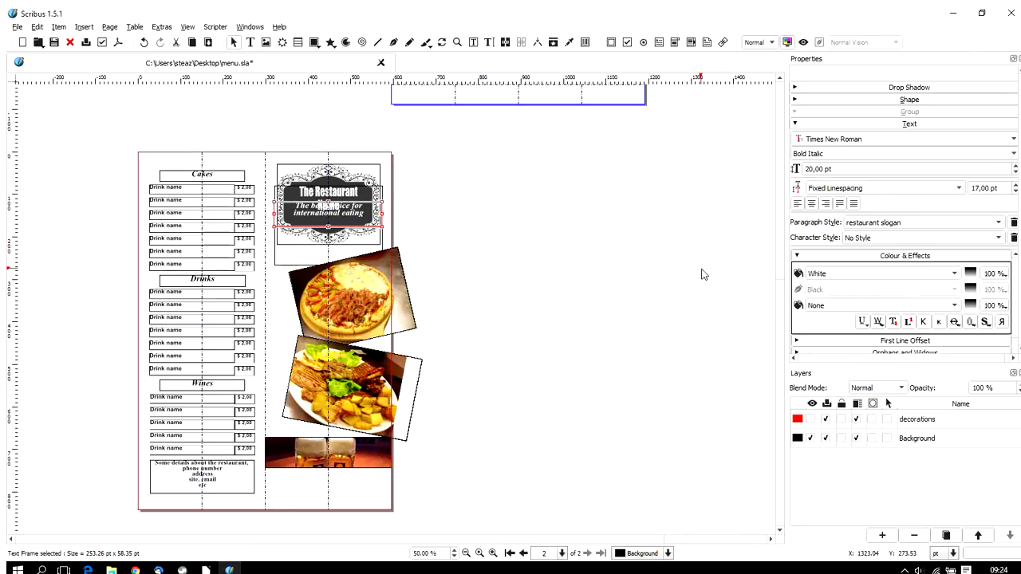
scroll(857, 168, down, 2)
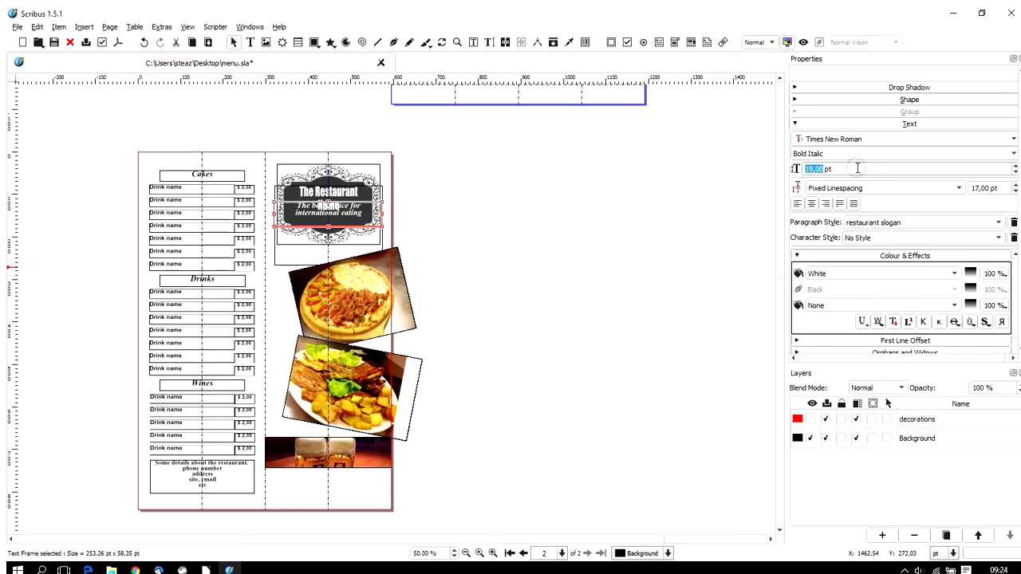
scroll(857, 168, down, 2)
scroll(858, 169, up, 2)
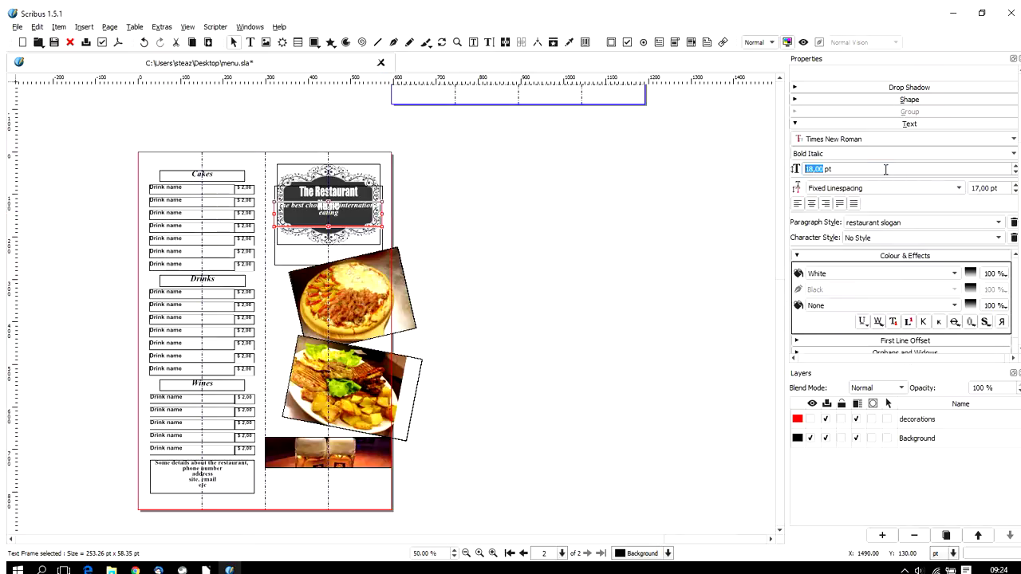
scroll(885, 169, down, 3)
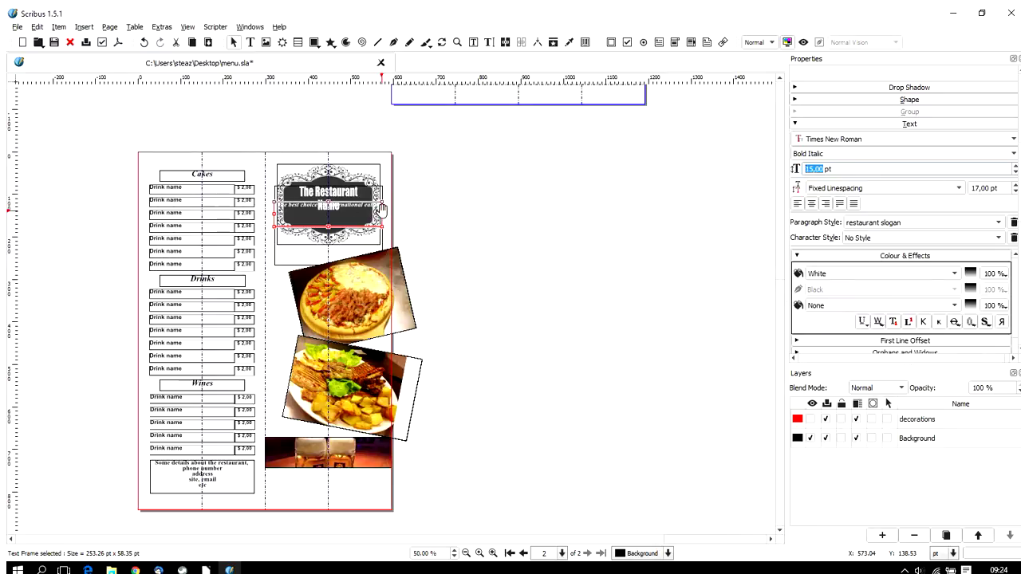
Shrink the slogan's text frame from both sides and from below to about 192 x 37 pt, within the badge's dark area.
drag(385, 215, 367, 216)
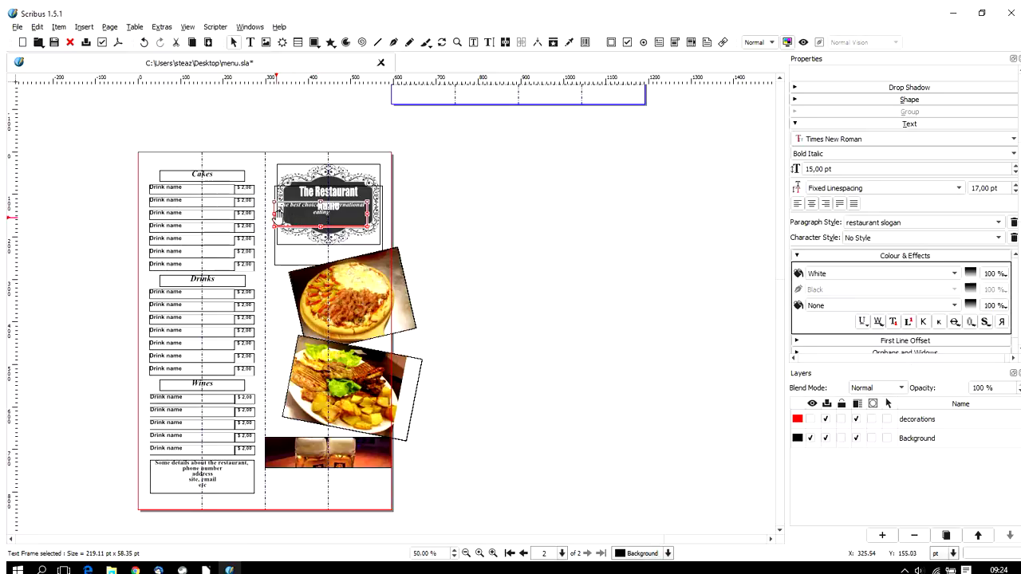
drag(275, 215, 286, 214)
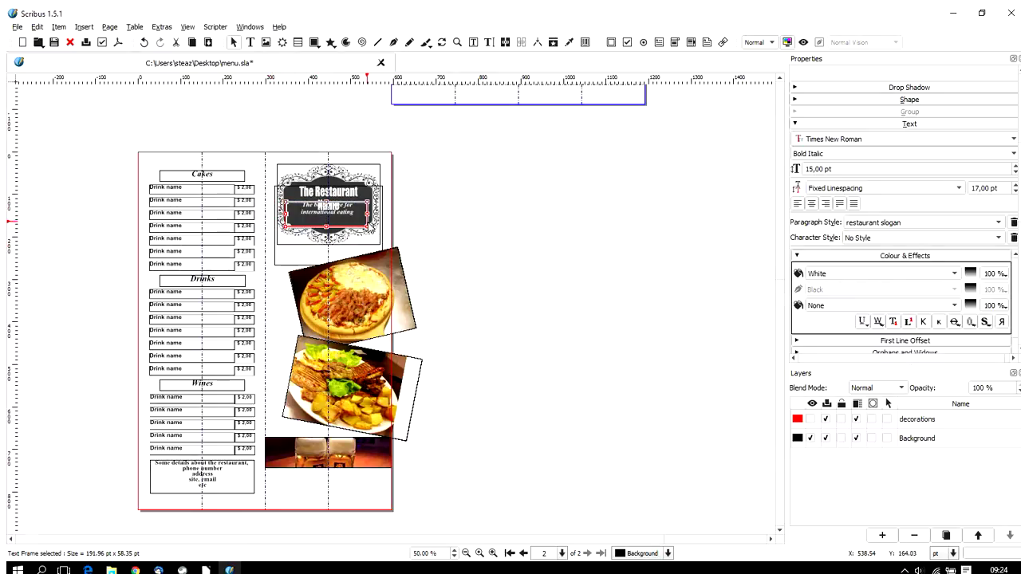
click(493, 553)
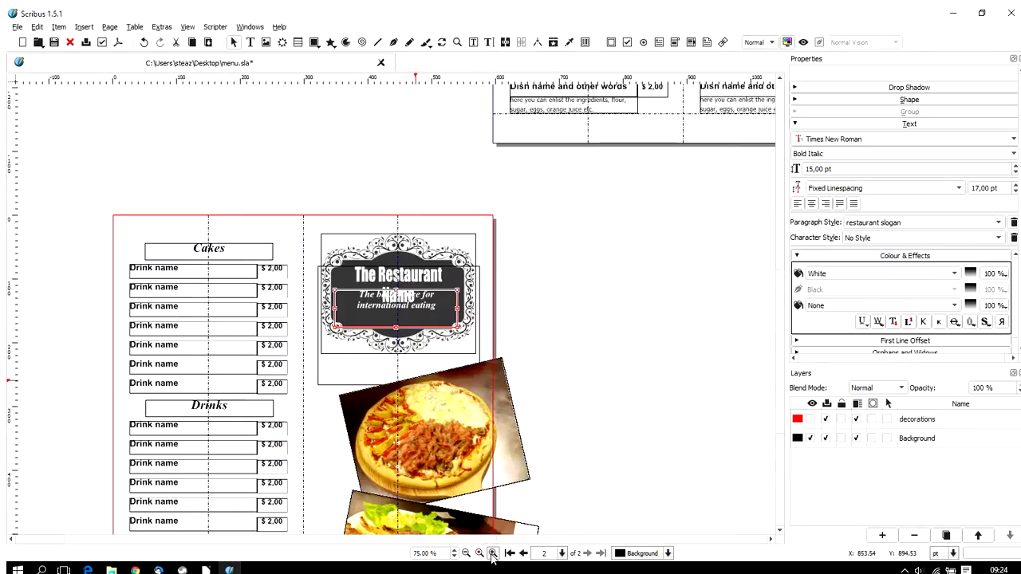
click(493, 552)
click(493, 552)
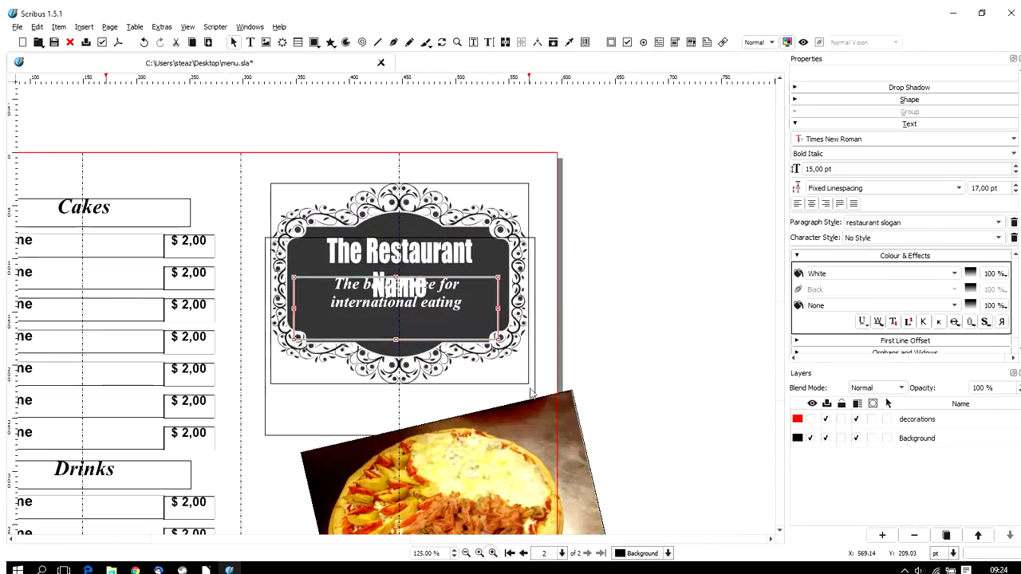
scroll(468, 237, down, 3)
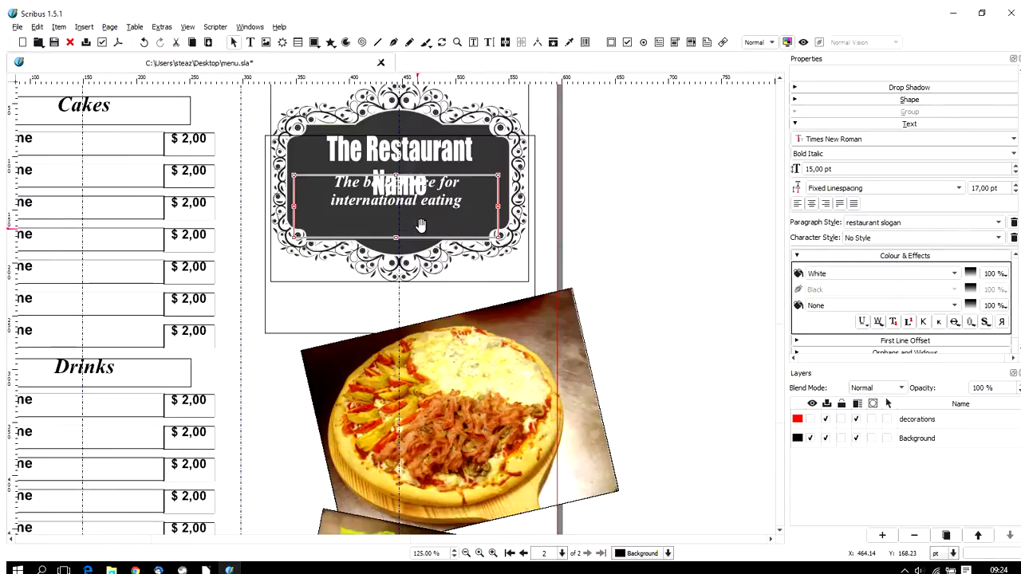
drag(395, 237, 395, 214)
Nudge the slogan frame down until it sits just below the restaurant name without overlapping it.
key(Down)
key(Down)
key(Down)
key(Down)
key(Down)
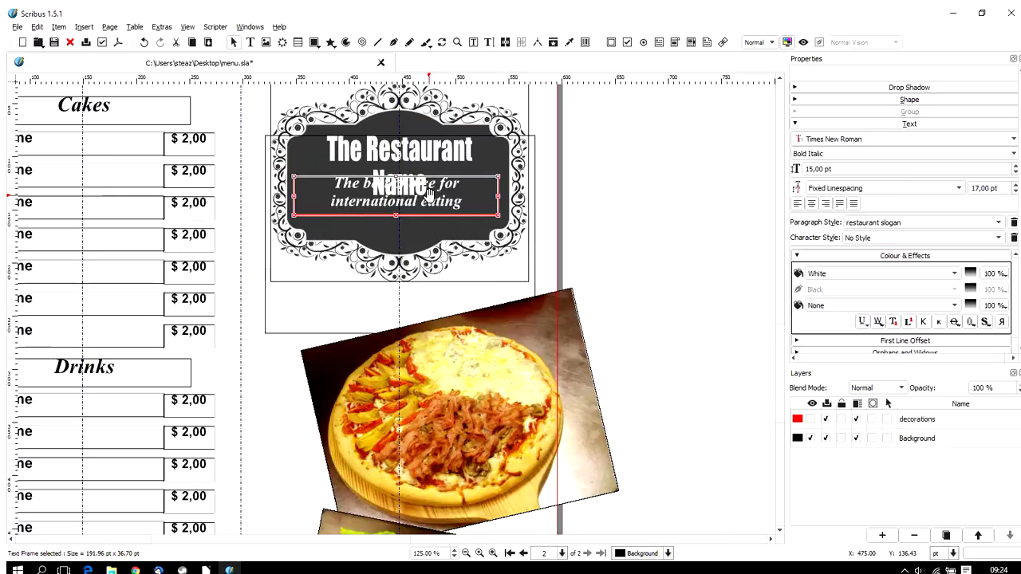
key(Down)
key(Down)
key(Down)
key(Down)
key(Down)
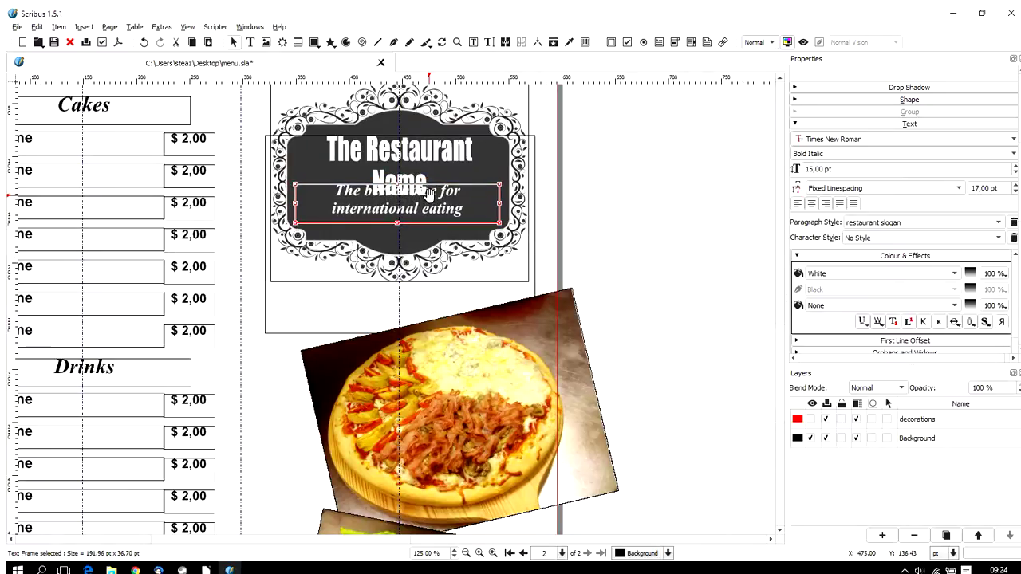
key(Down)
key(Down)
key(Down)
key(Down)
key(Down)
key(Down)
key(Down)
key(Down)
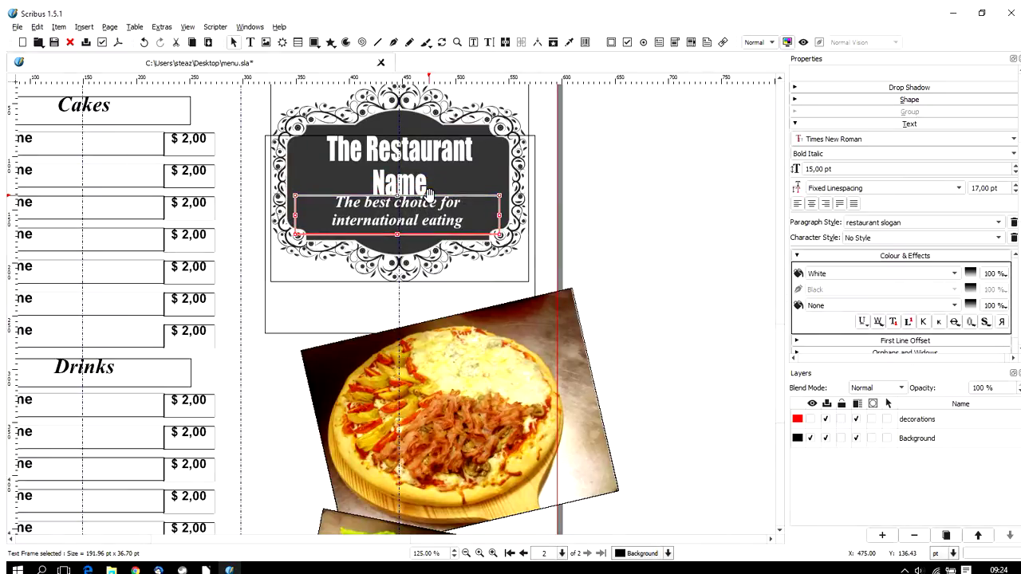
key(Down)
key(Down)
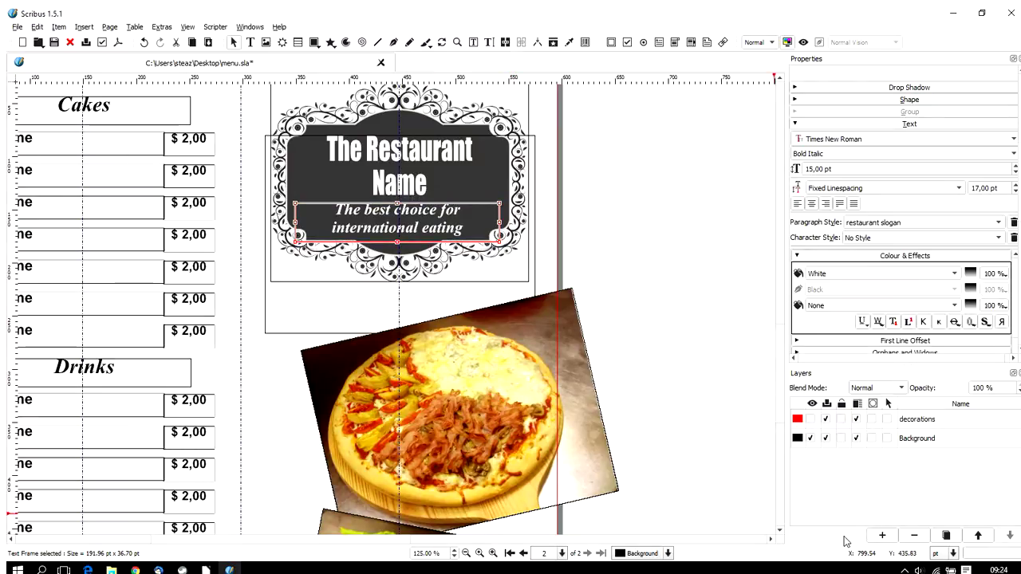
Make the decorations layer visible again and check how its frame sits around the cover's badge and photos.
click(812, 420)
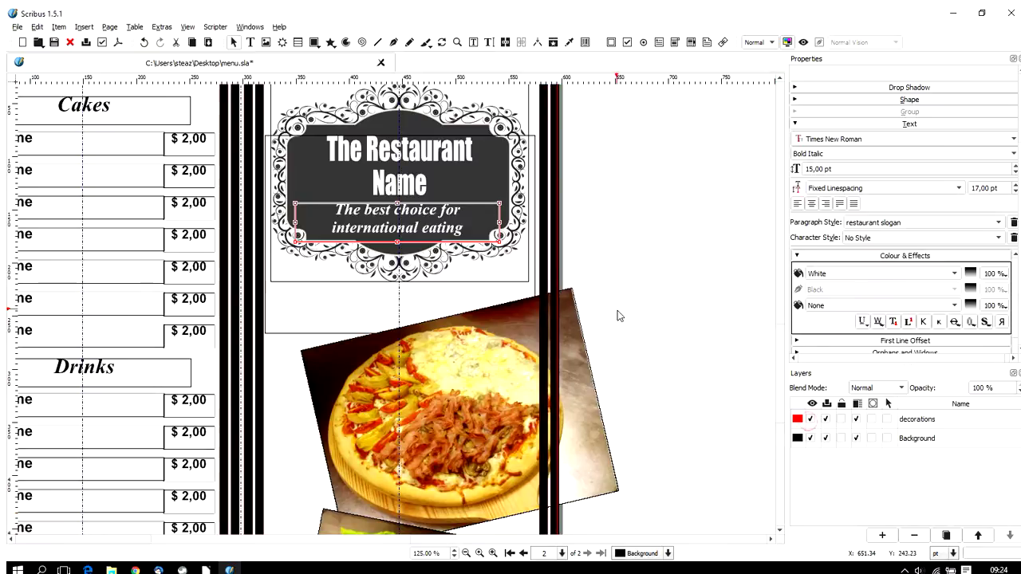
scroll(610, 303, up, 3)
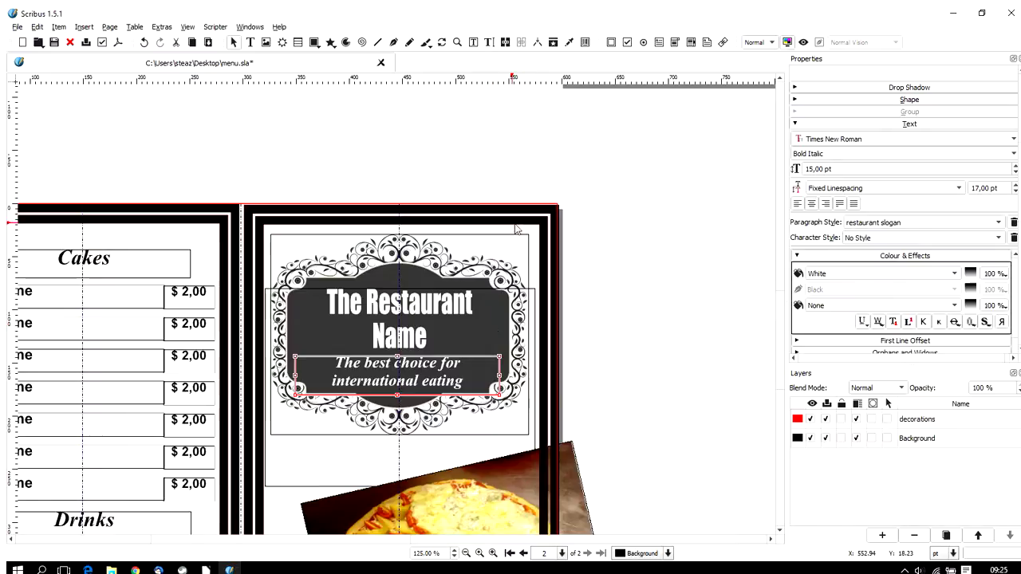
scroll(509, 301, down, 4)
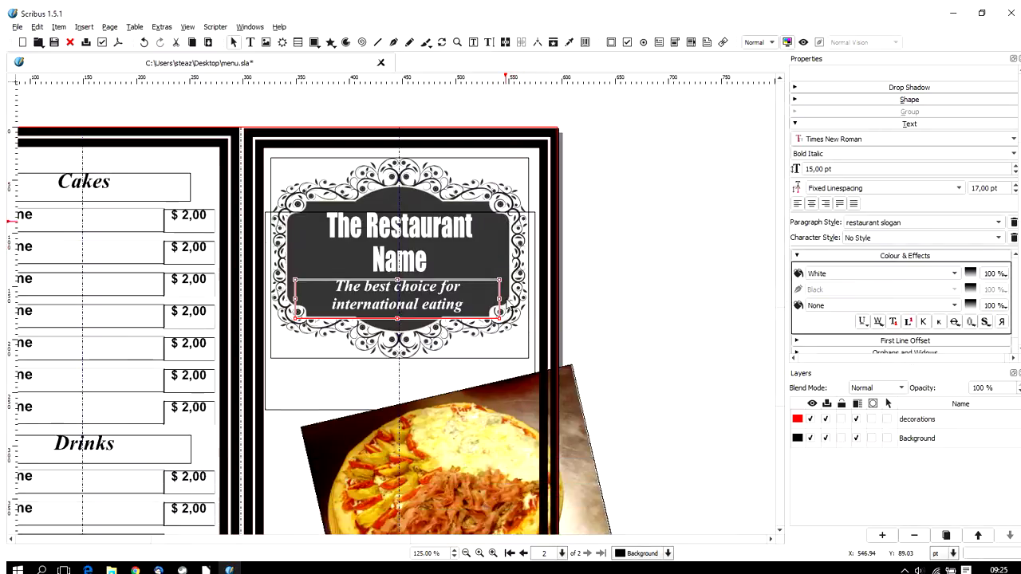
scroll(506, 297, down, 2)
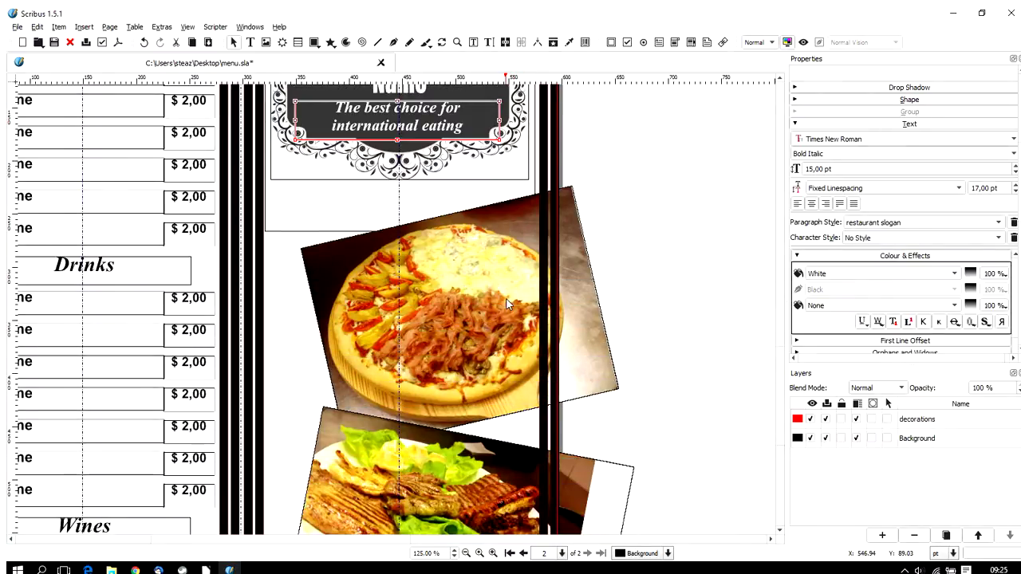
scroll(501, 299, up, 3)
scroll(501, 299, up, 2)
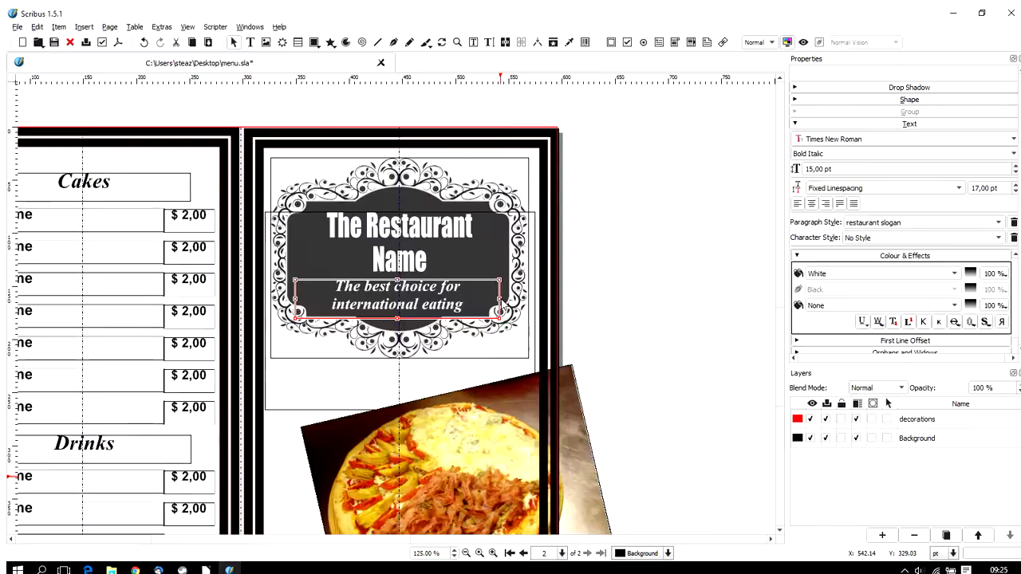
With the badge image selected, sample the pizza photo's dark background using the Eye Dropper and save it as "pizza background colour".
click(398, 201)
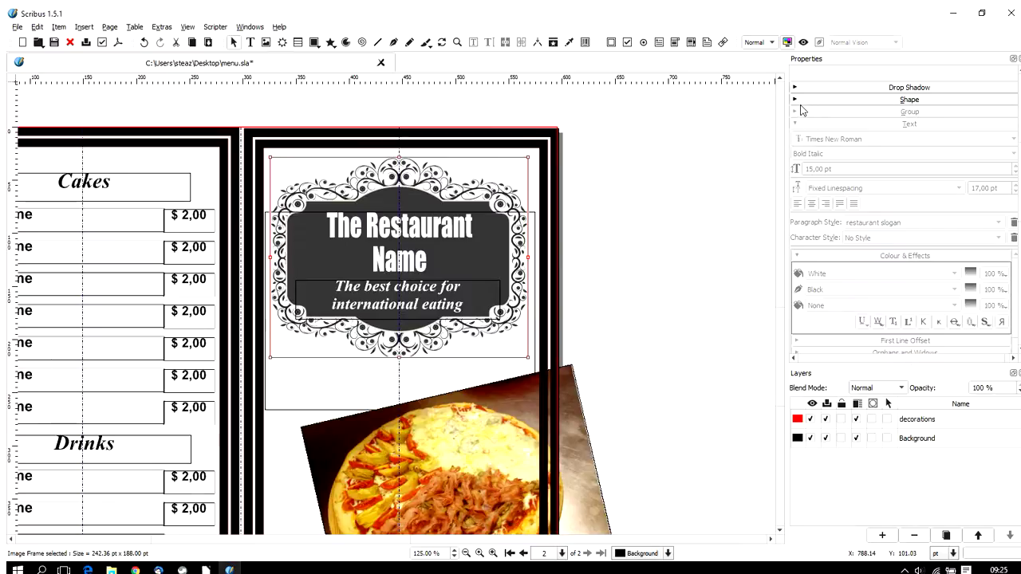
scroll(905, 199, down, 10)
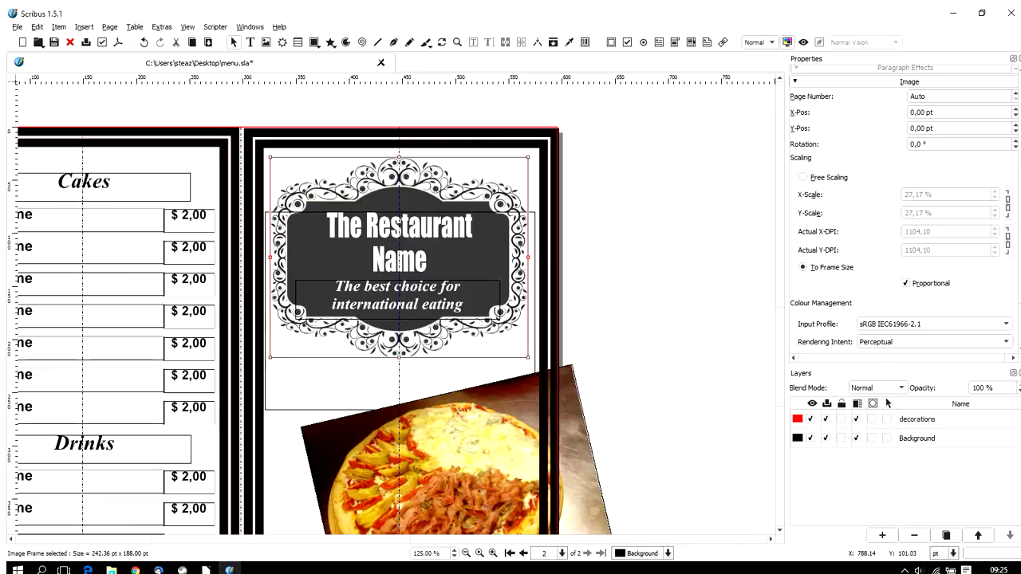
scroll(904, 215, down, 3)
scroll(690, 248, down, 2)
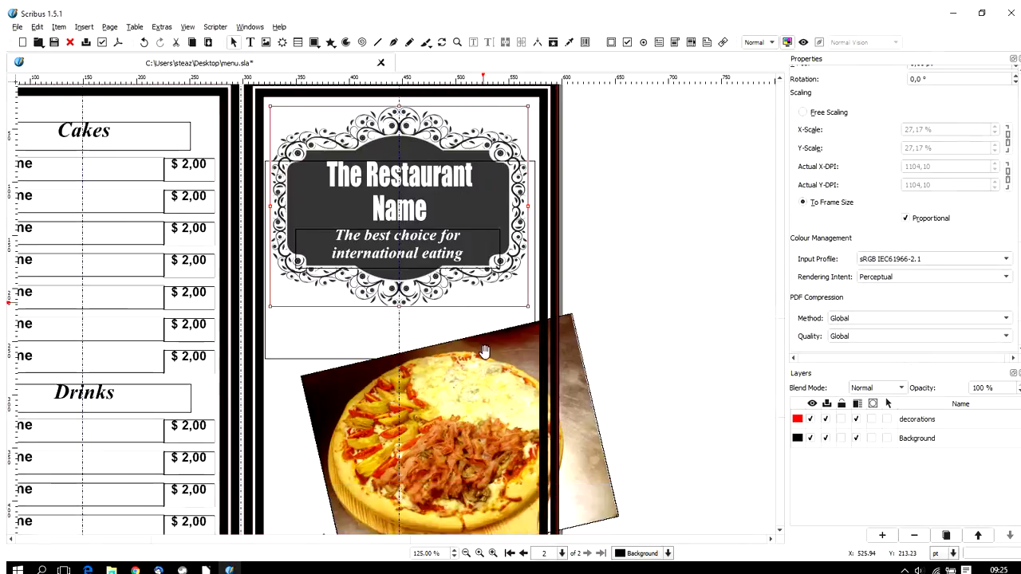
click(569, 42)
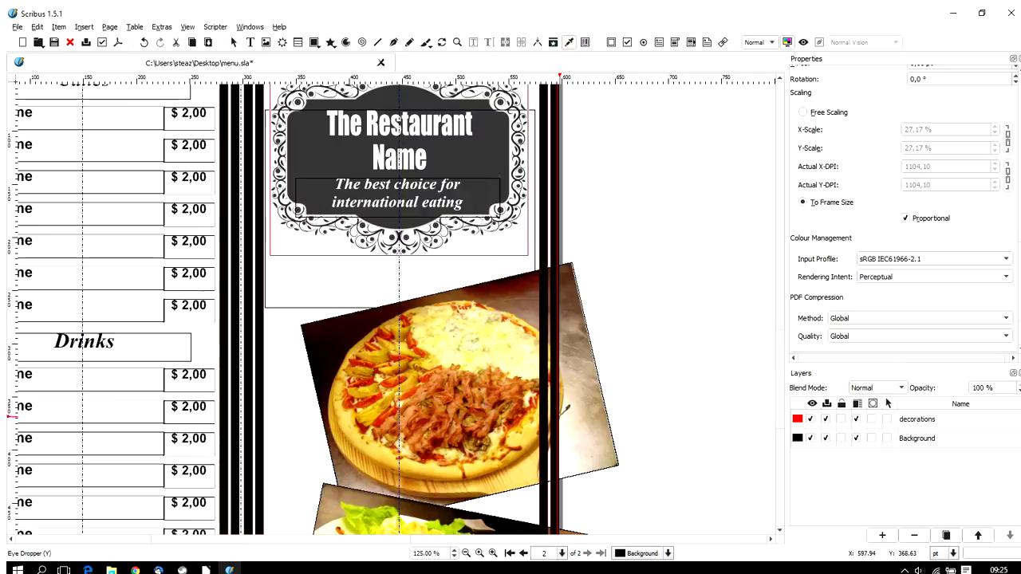
click(517, 274)
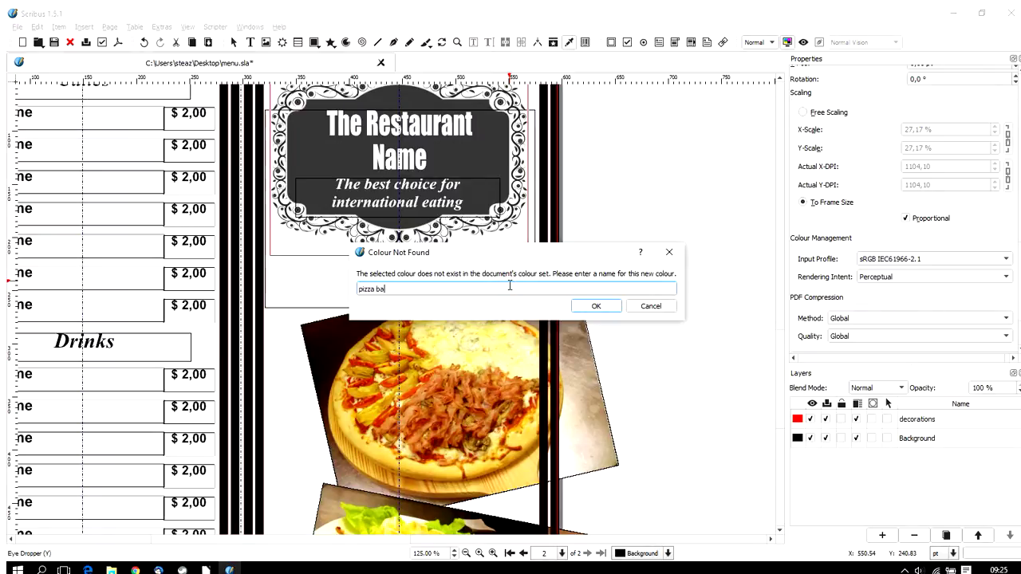
text(pizza backg)
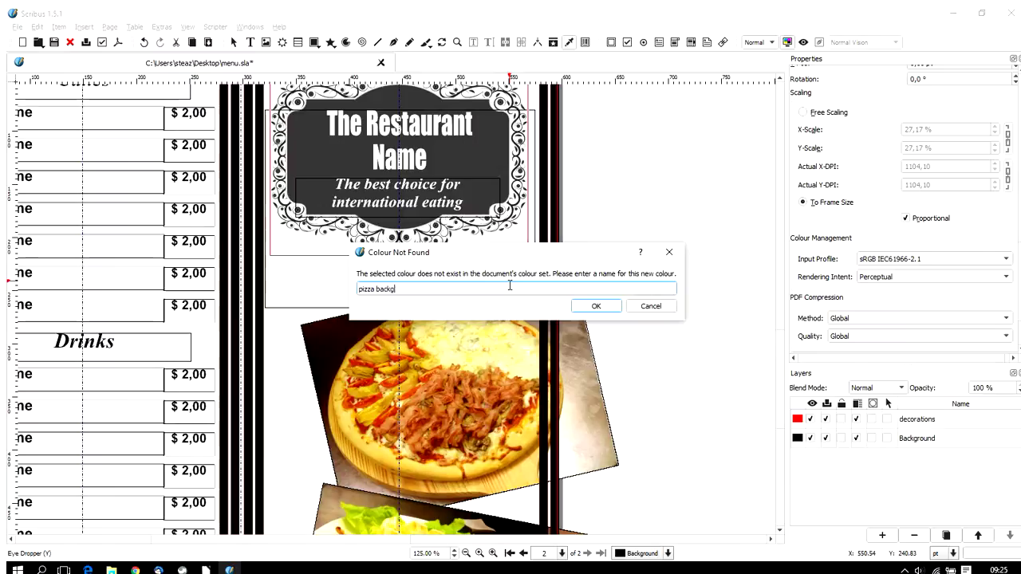
text(round colour)
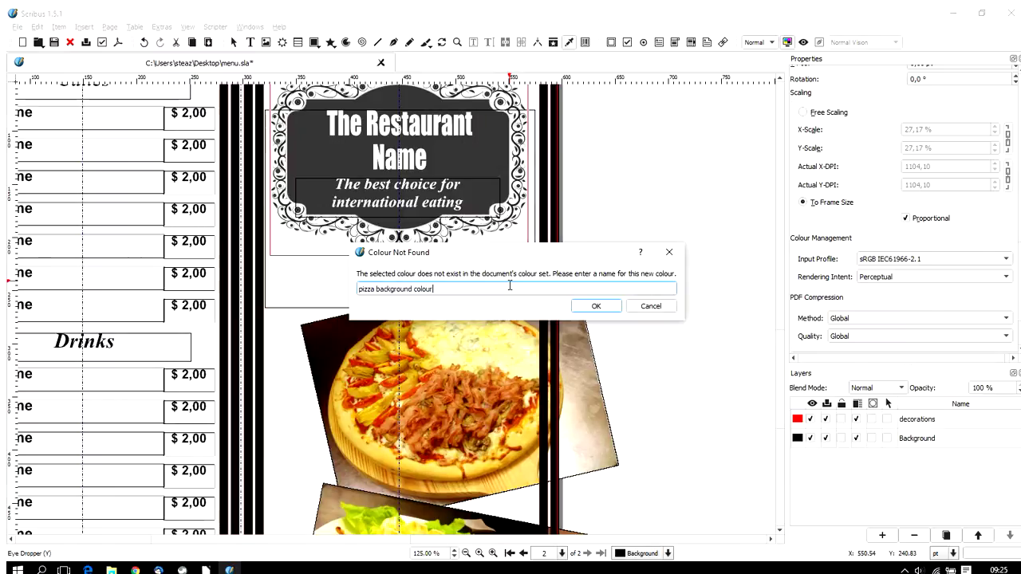
click(582, 309)
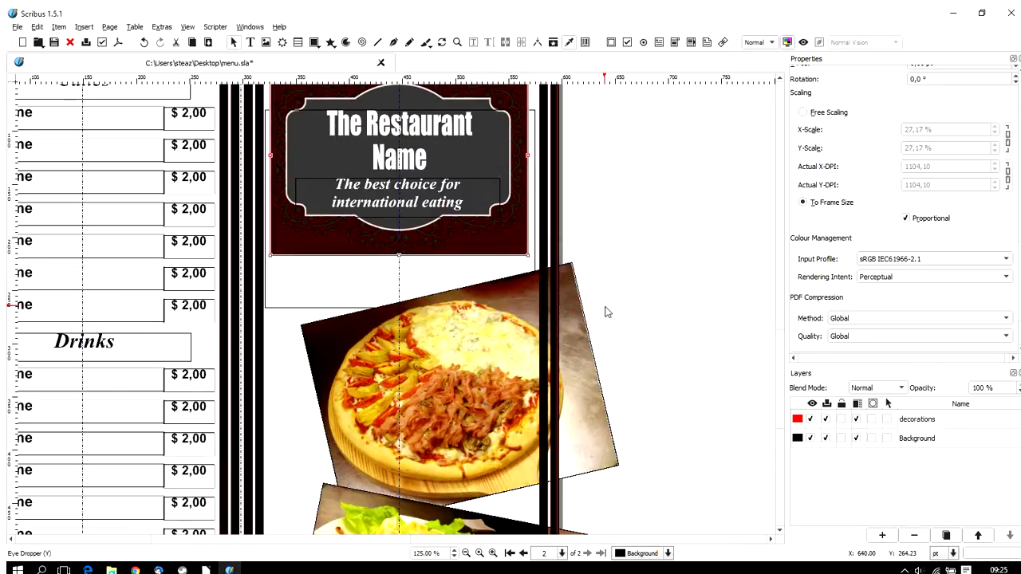
Undo the badge frame's fill colour and check the document's colour list for the new pizza background colour.
scroll(606, 312, up, 3)
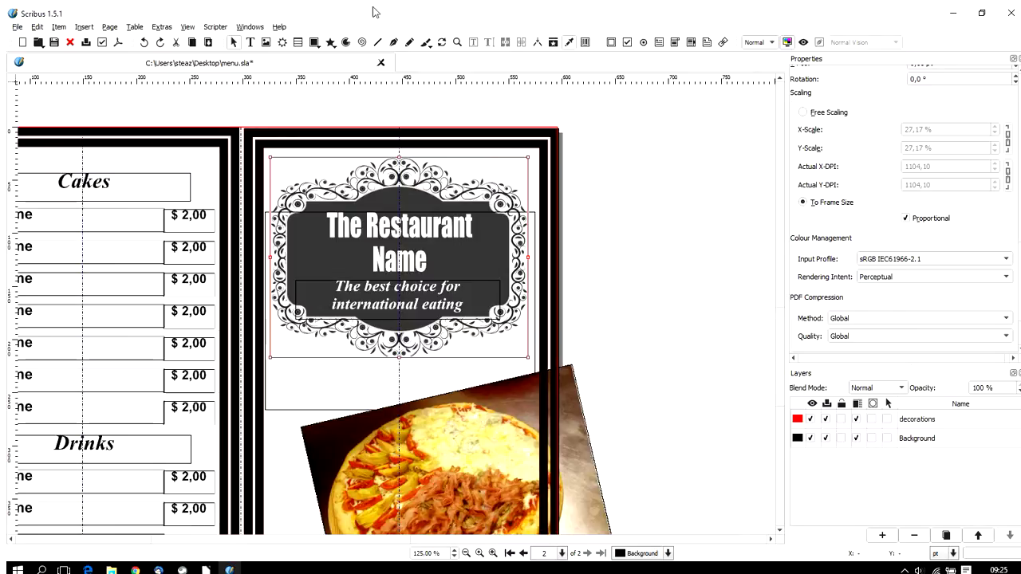
click(36, 26)
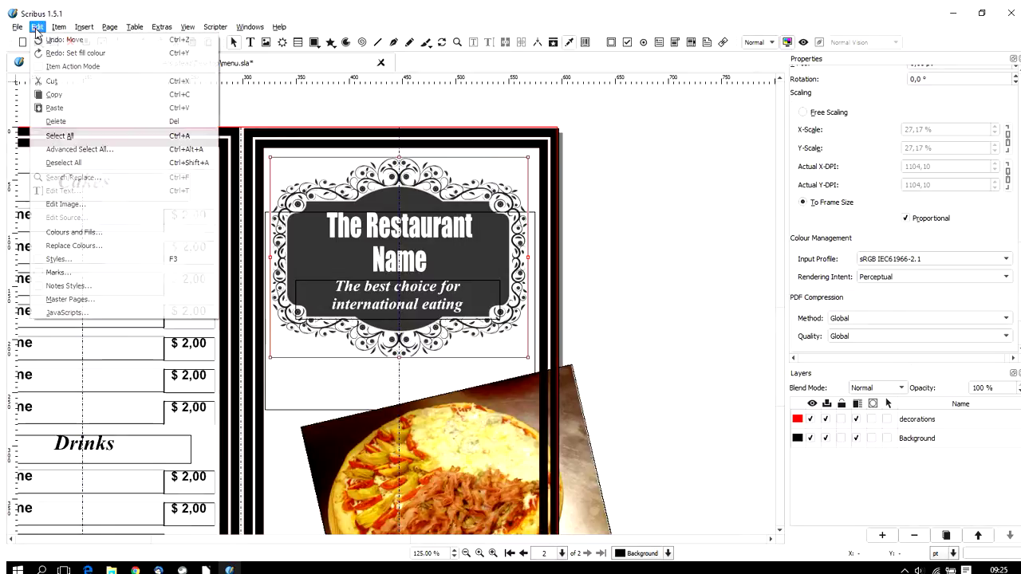
click(83, 232)
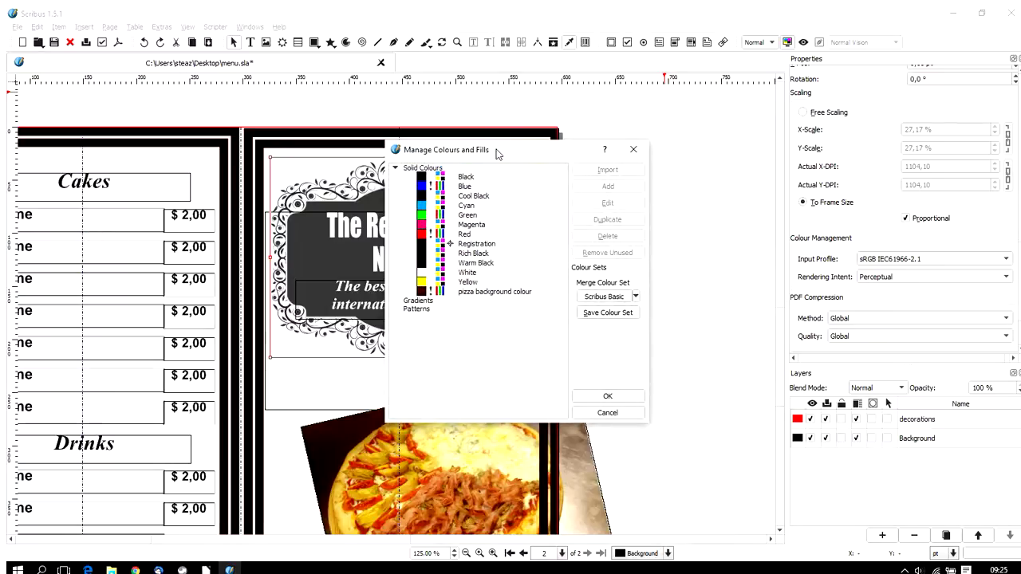
drag(504, 154, 610, 153)
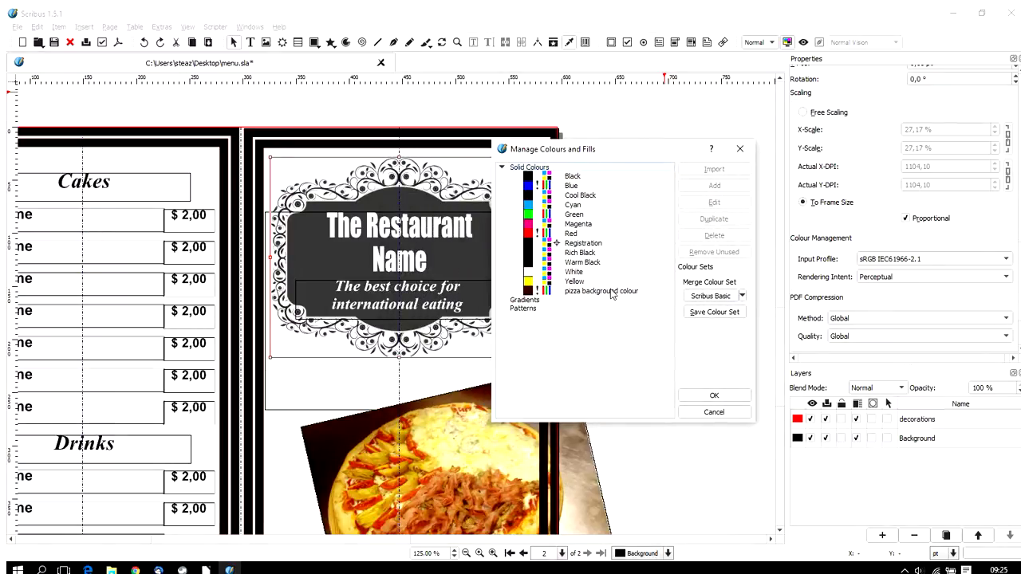
click(714, 413)
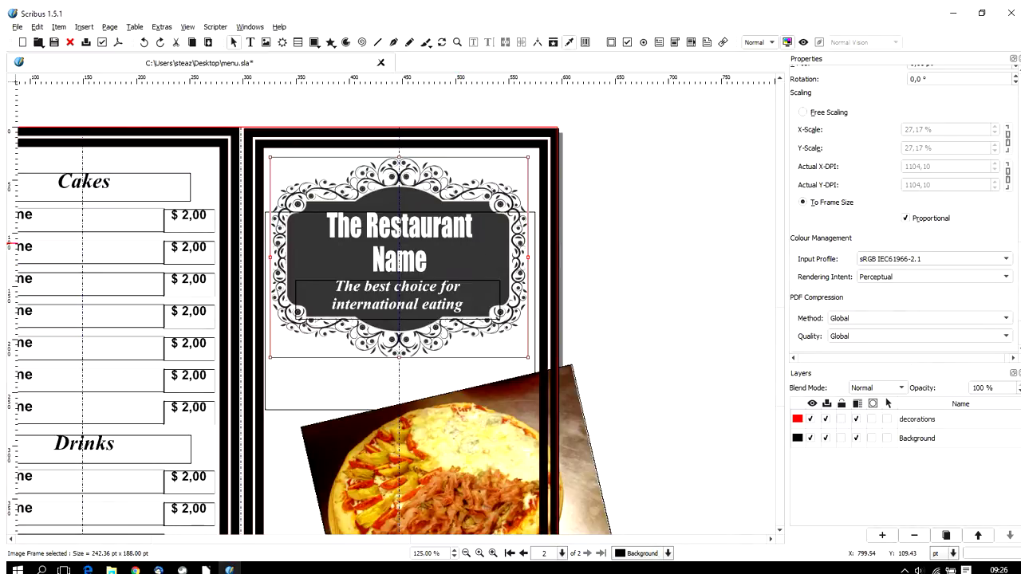
Apply the Colourise image effect to the badge using the pizza background colour at 100 % shade.
key(F6)
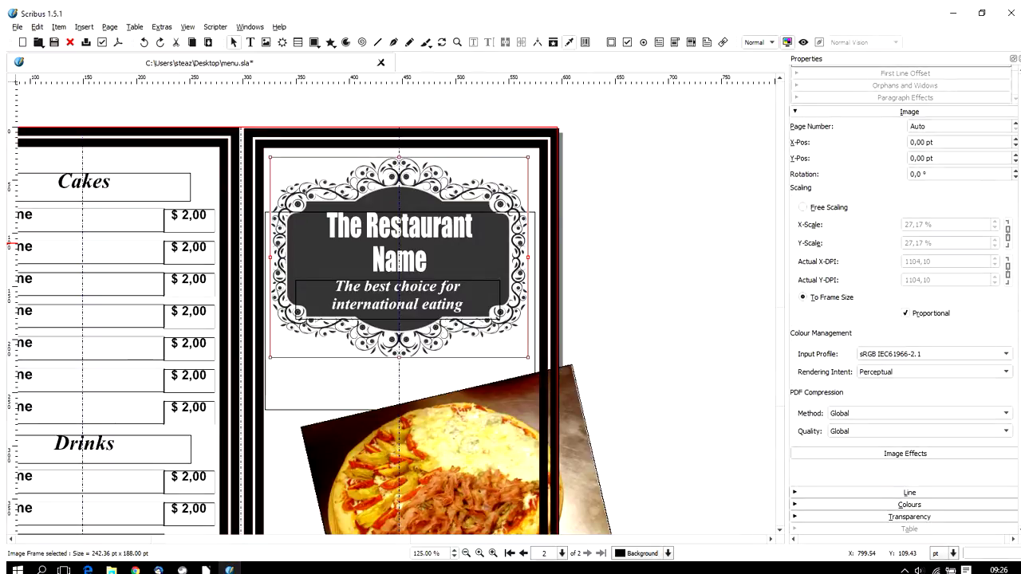
click(917, 454)
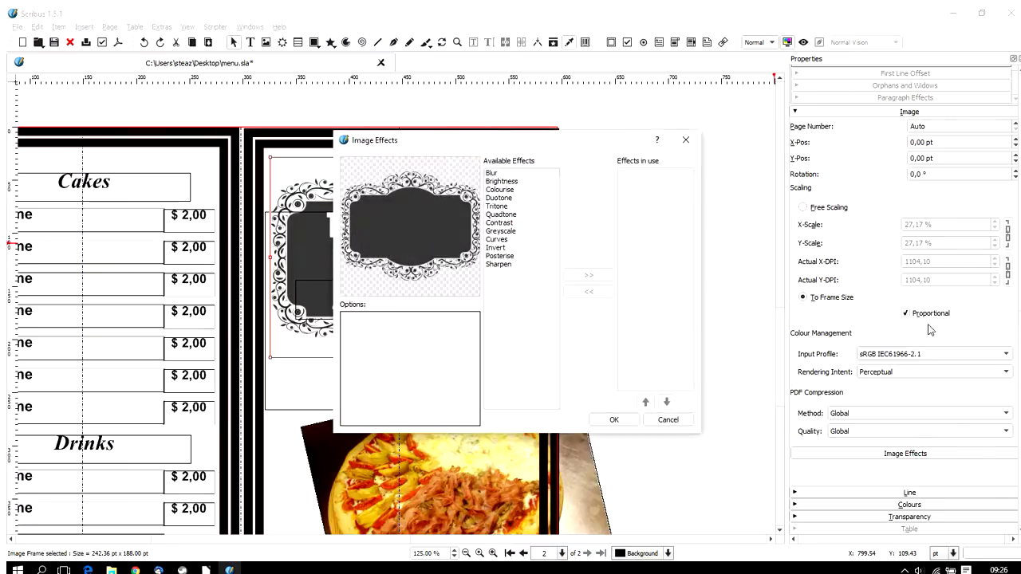
drag(413, 148, 651, 90)
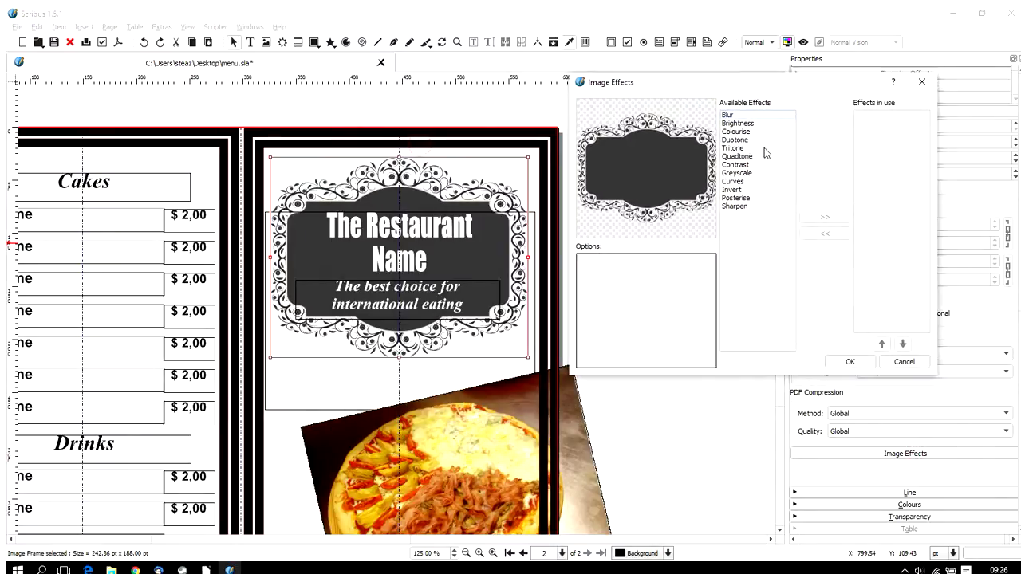
double_click(735, 132)
click(869, 115)
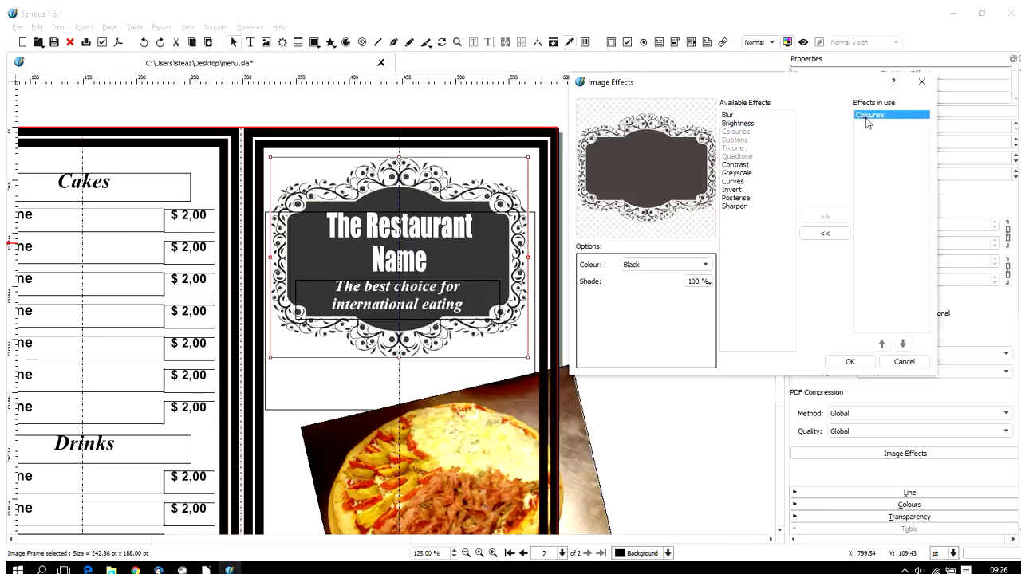
click(645, 268)
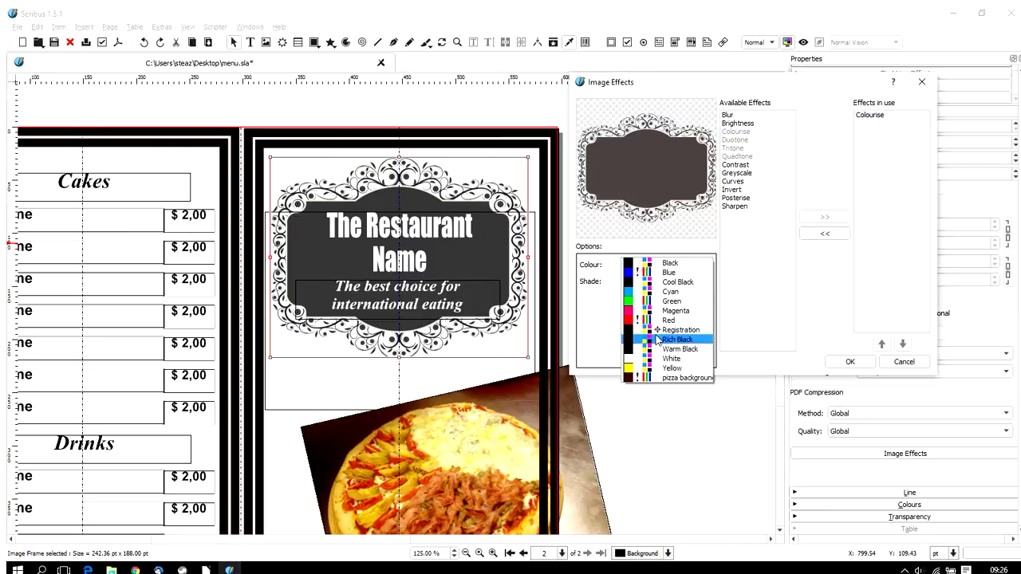
click(674, 381)
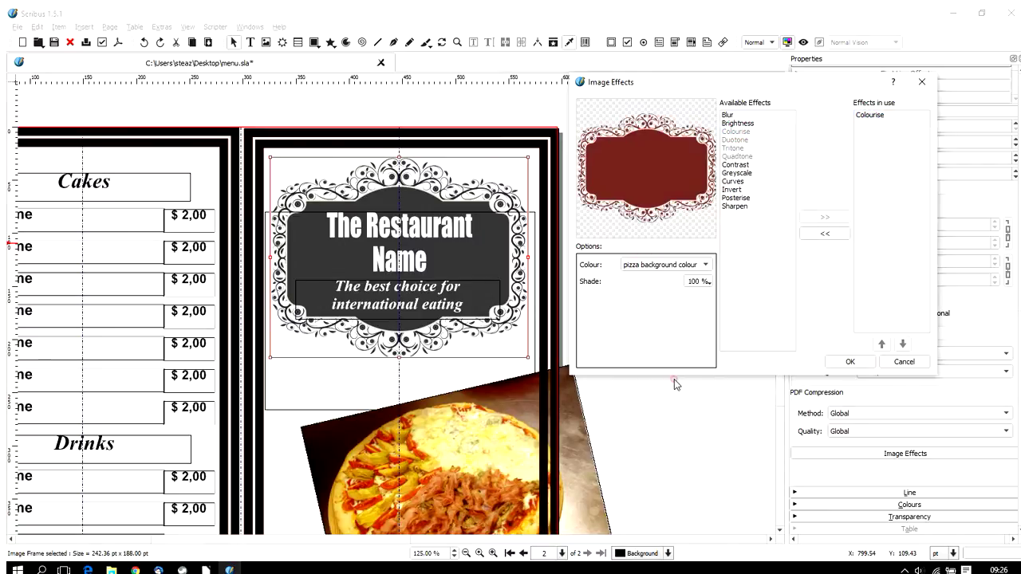
click(850, 362)
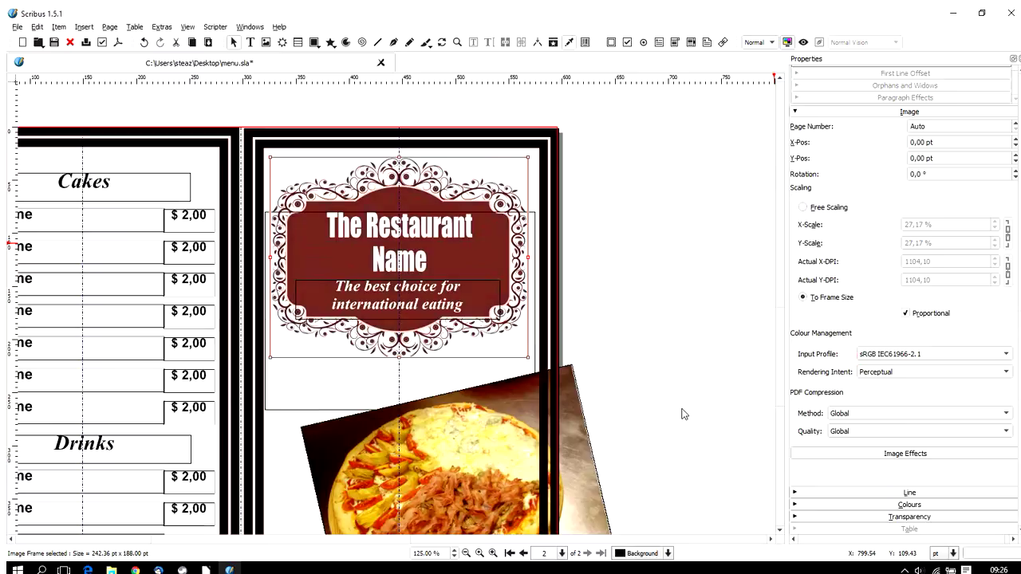
Deselect the badge, show the layer list again as a floating window, and make the decorations layer active.
click(375, 130)
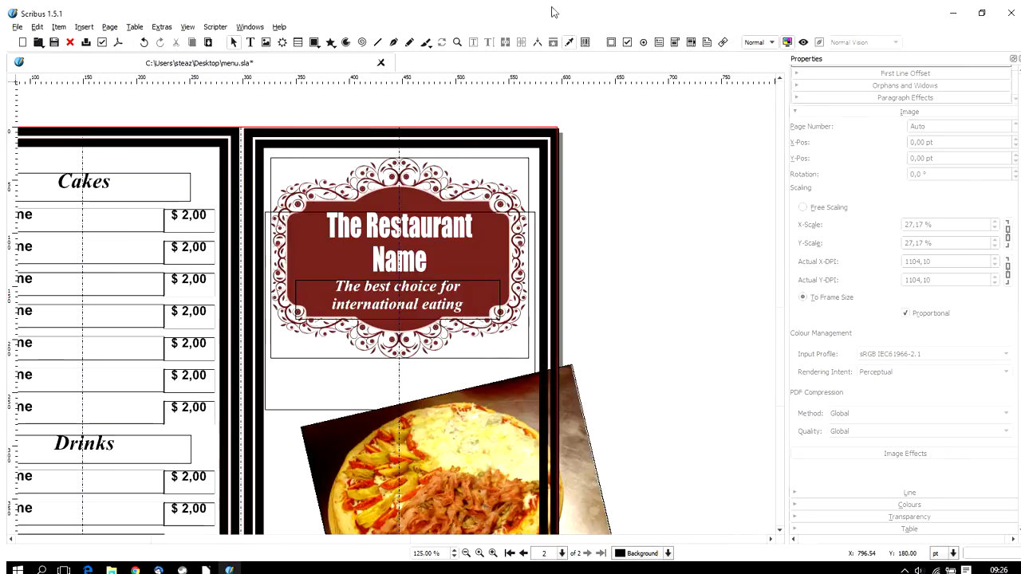
click(250, 26)
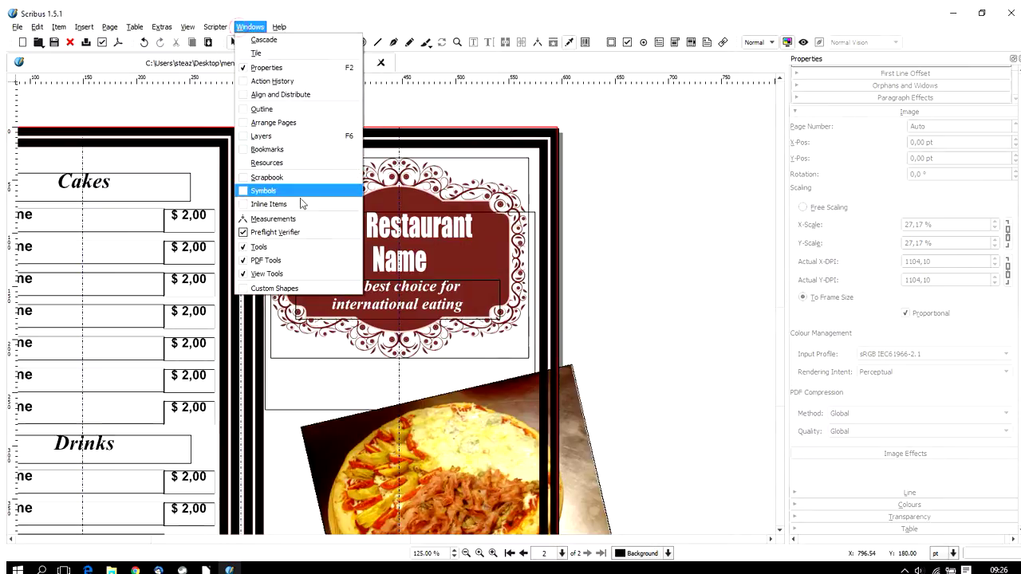
click(271, 137)
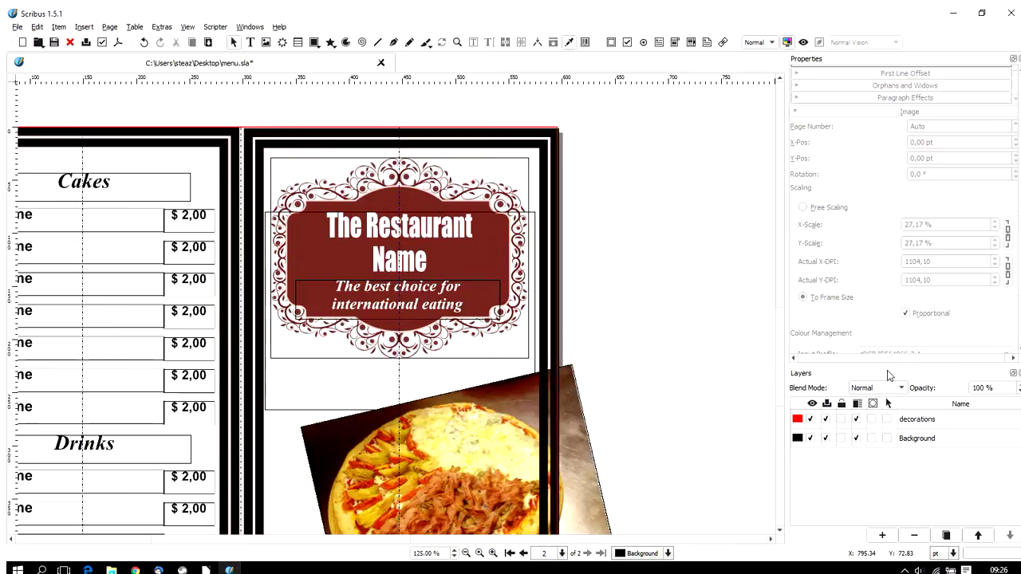
drag(889, 375, 744, 91)
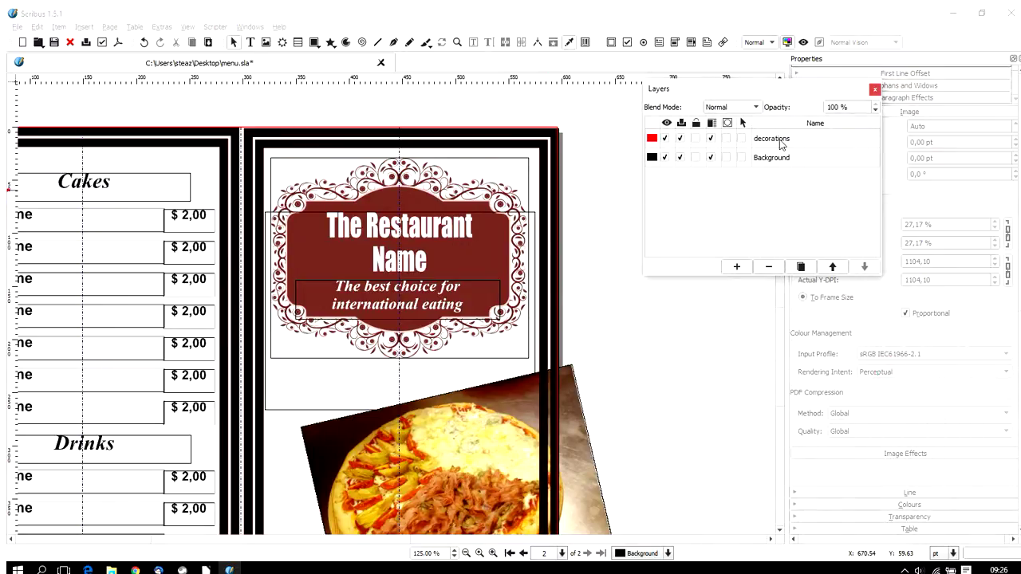
click(650, 142)
Set the cover page's double-line frame to a White fill and a pizza background colour stroke.
click(452, 141)
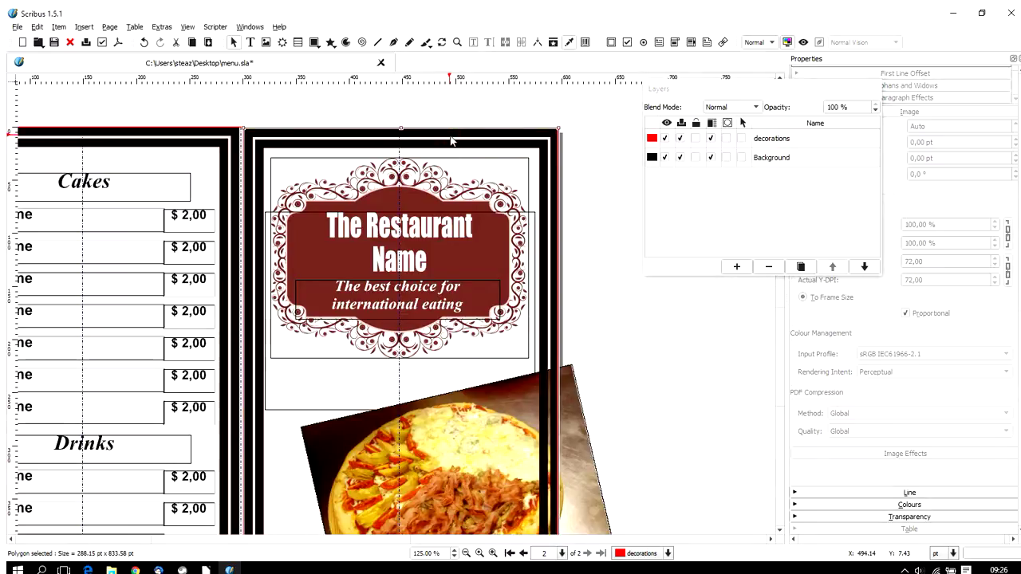
click(796, 506)
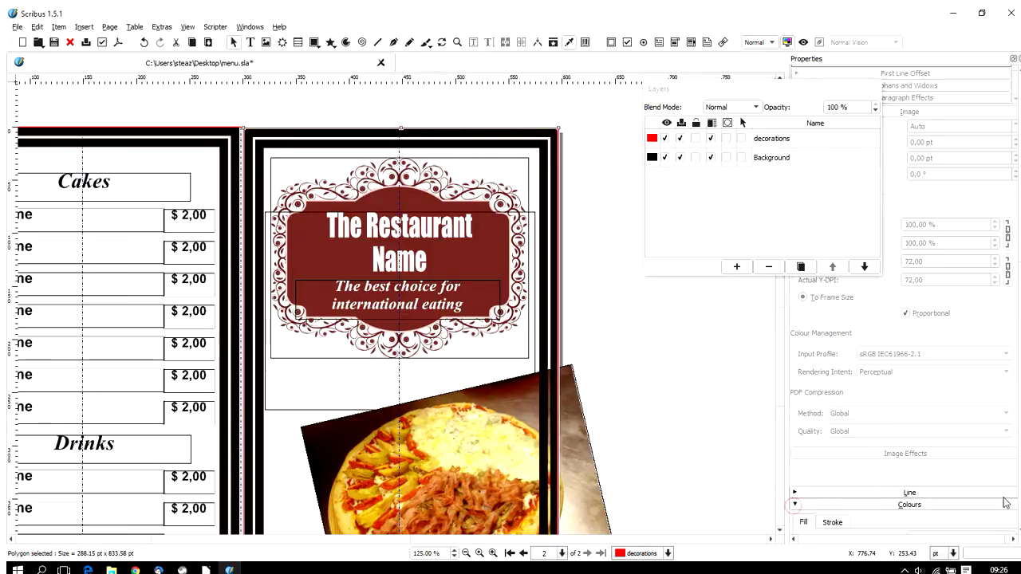
scroll(997, 421, down, 5)
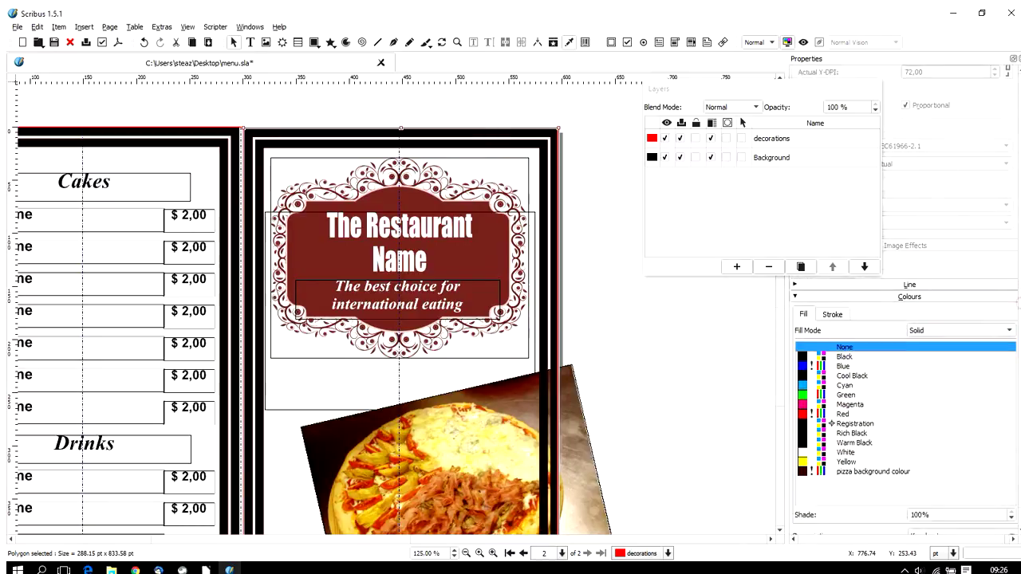
click(873, 420)
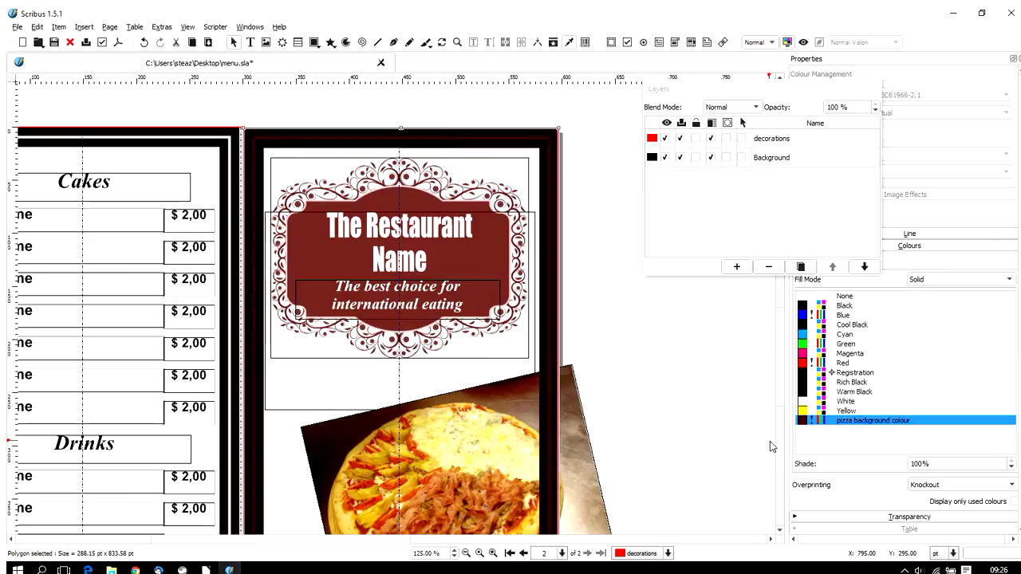
drag(795, 98, 651, 36)
click(847, 401)
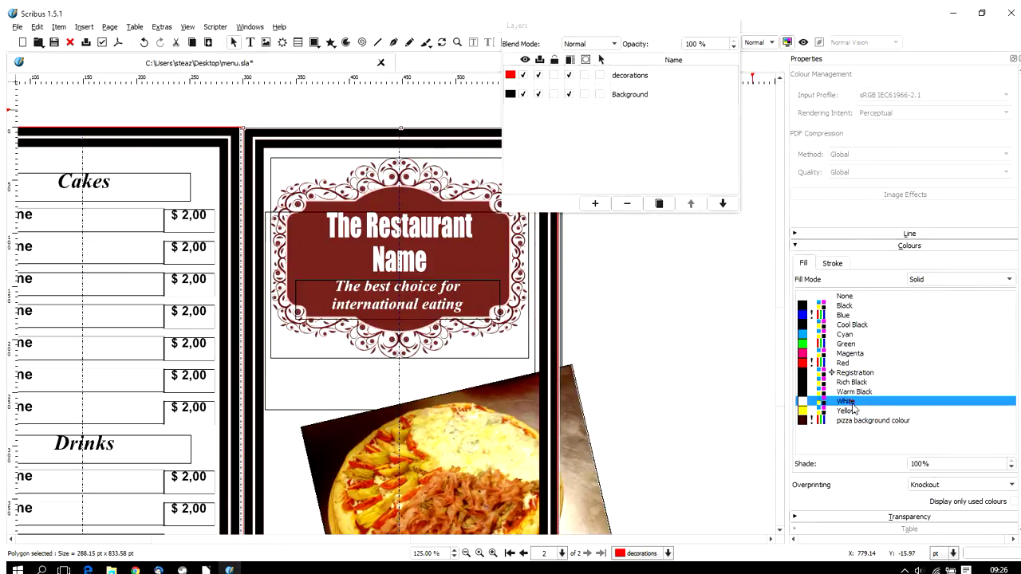
click(835, 263)
click(874, 421)
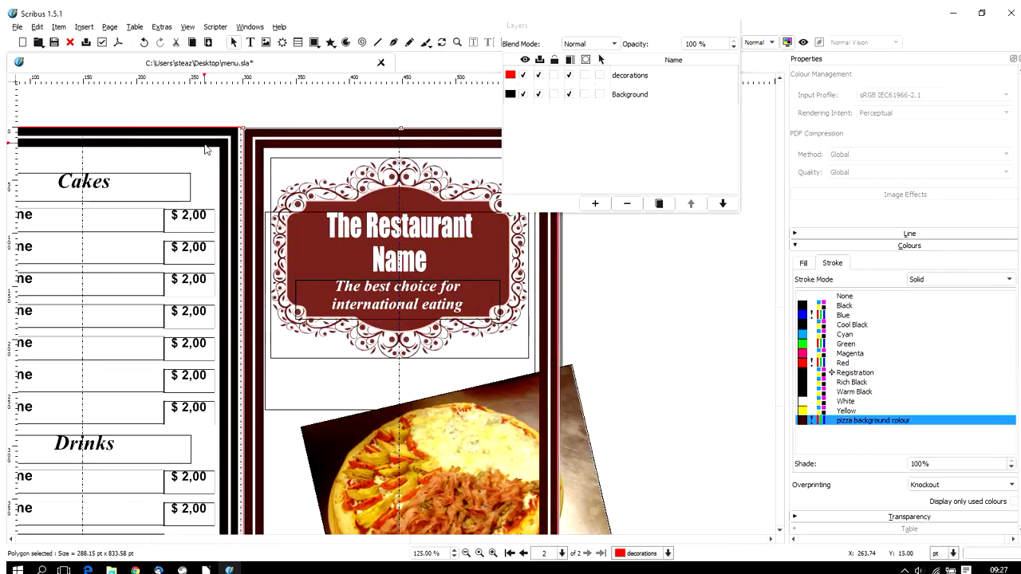
Set the stroke of the double-line frame around the Cakes, Drinks and Wines panel to pizza background colour.
click(877, 392)
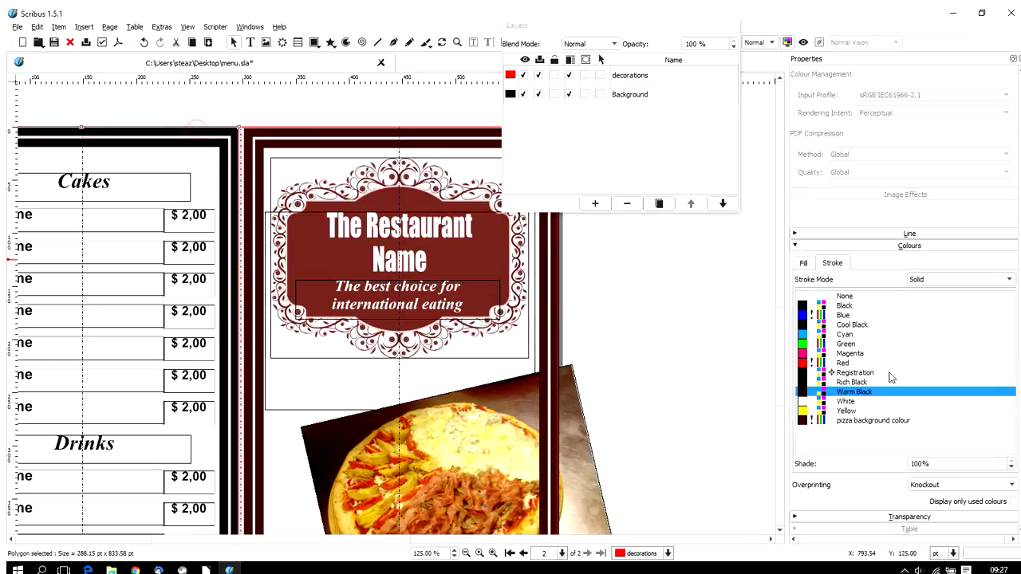
click(857, 420)
scroll(686, 354, down, 3)
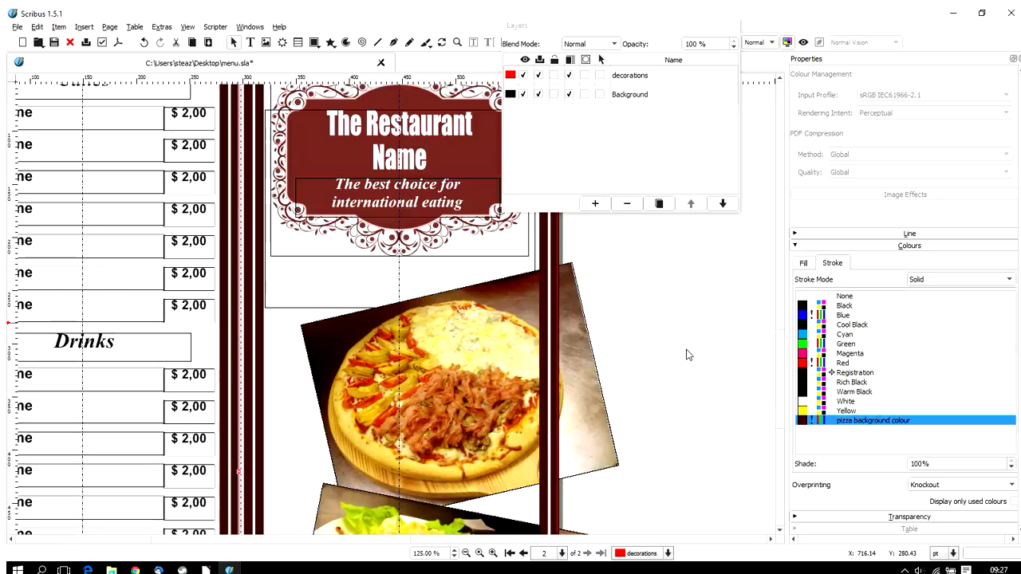
scroll(681, 341, down, 8)
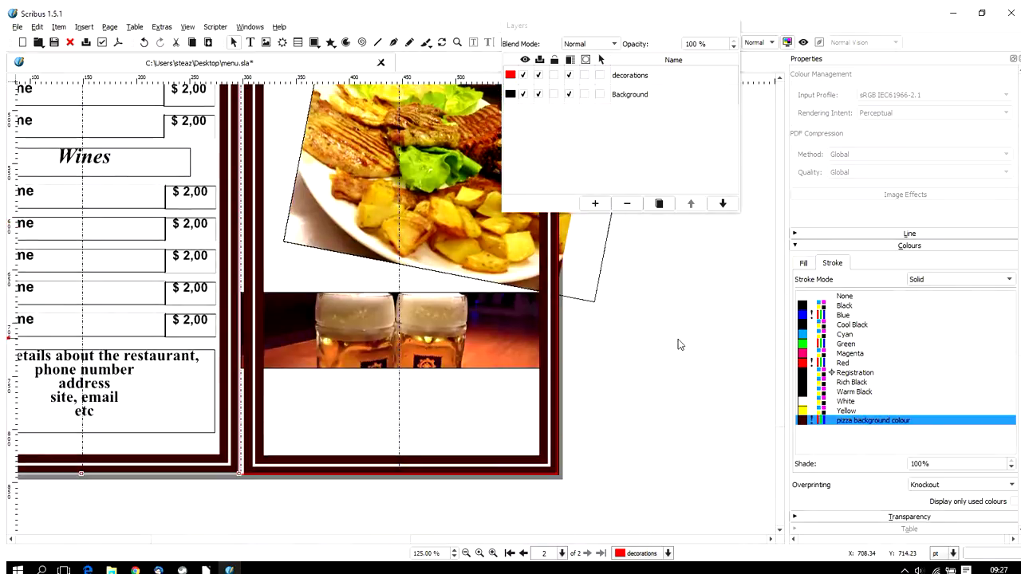
Set the strokes of both double-line frames on the first page, around the dish lists, to pizza background colour.
scroll(678, 355, up, 20)
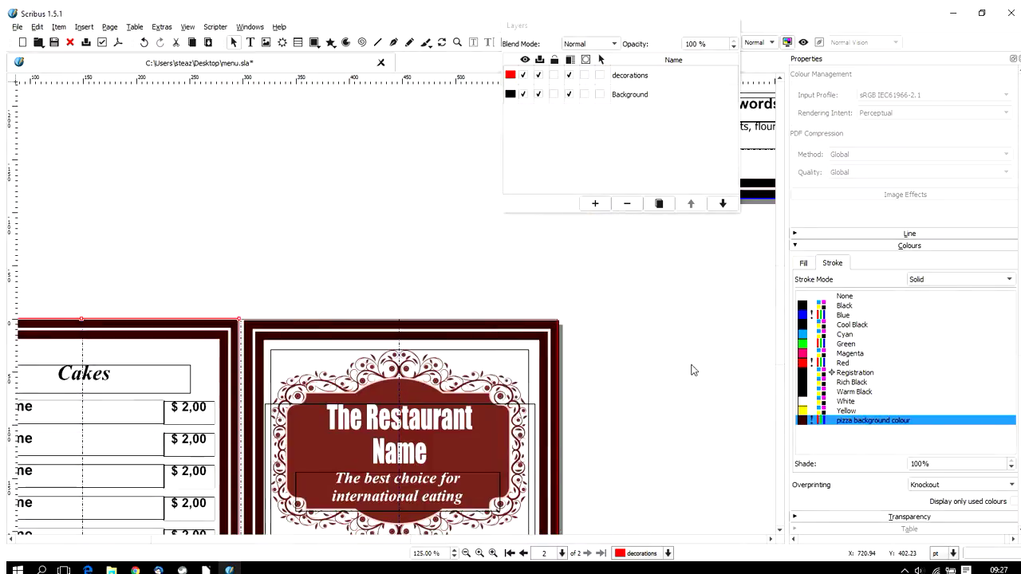
click(637, 365)
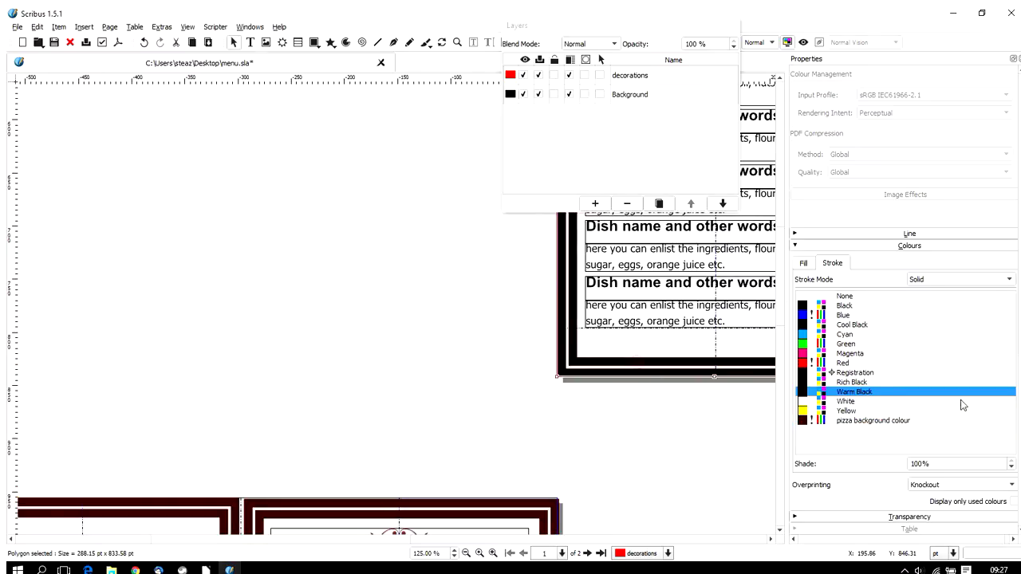
click(900, 420)
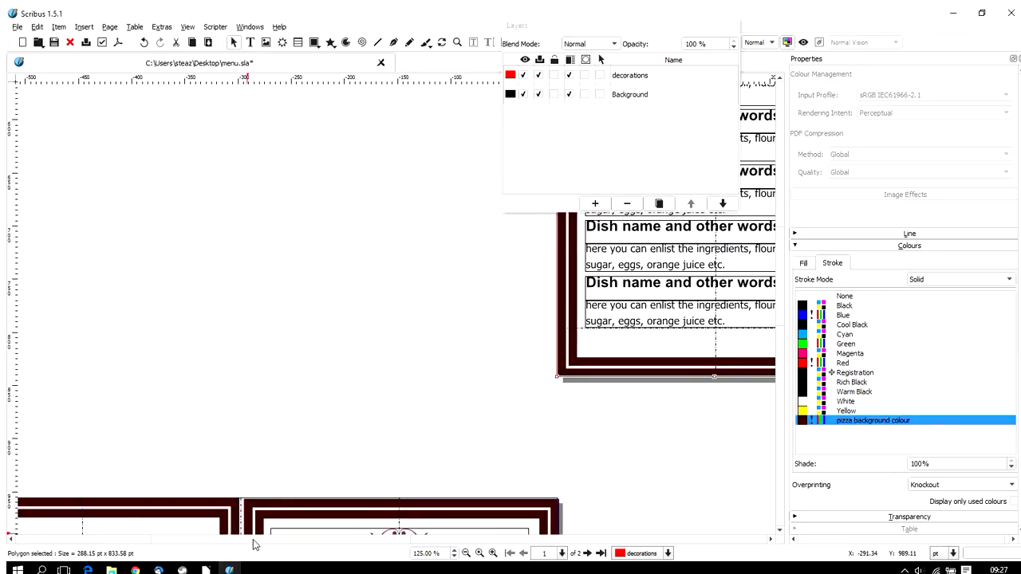
scroll(254, 542, right, 10)
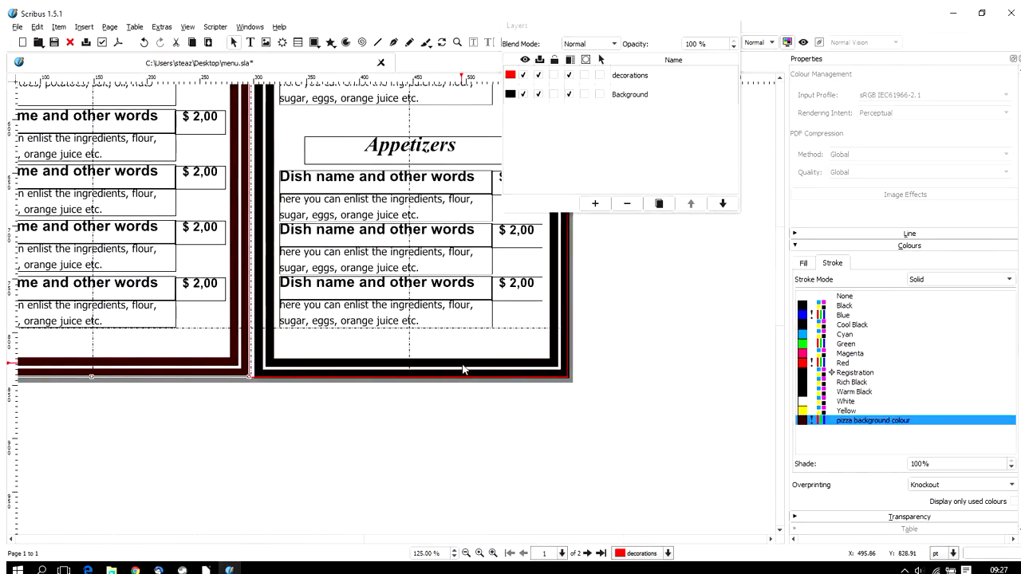
click(463, 369)
click(862, 420)
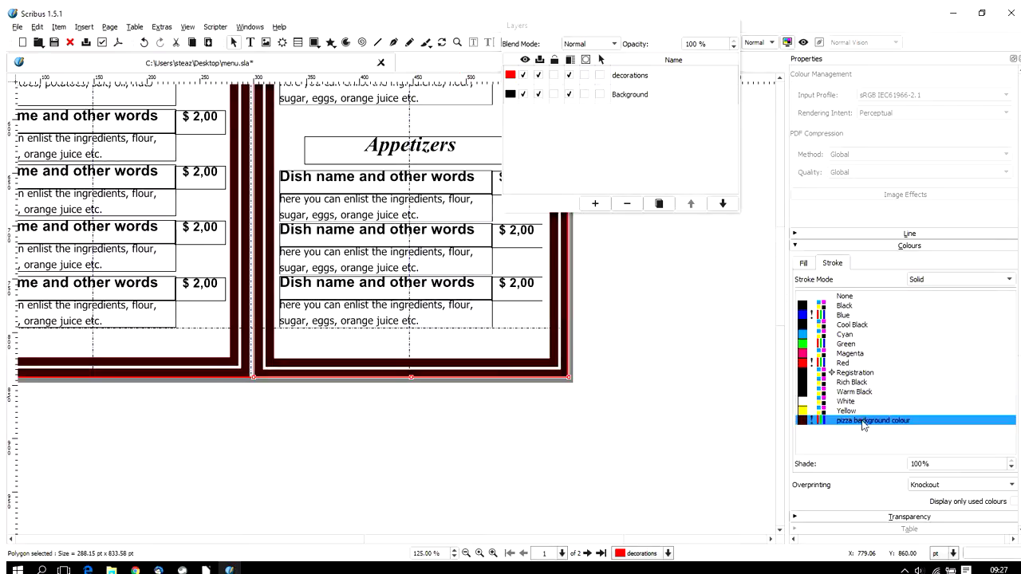
Check the recoloured frames across both menu pages, from a full overview and close up.
click(480, 553)
click(466, 552)
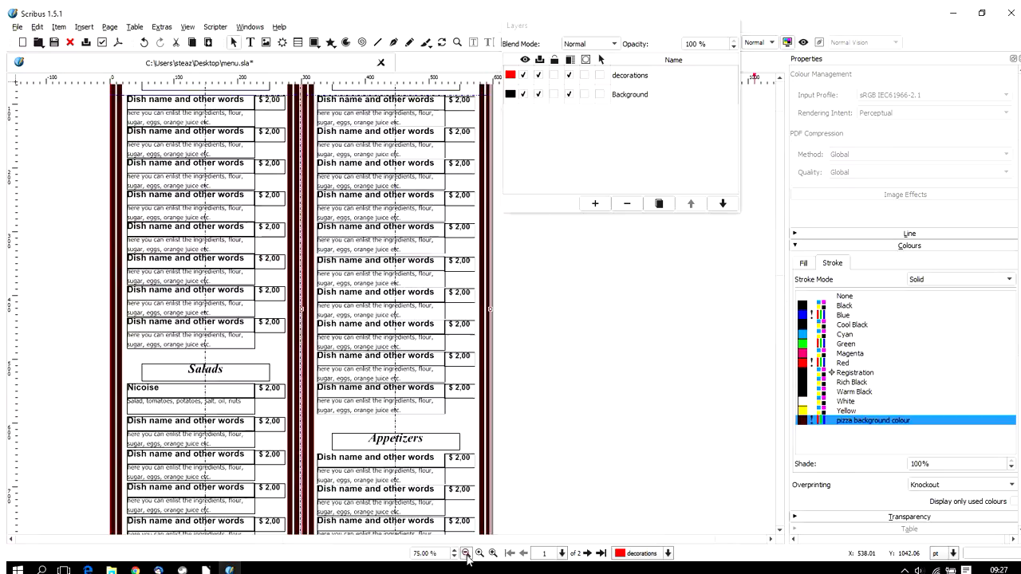
click(466, 553)
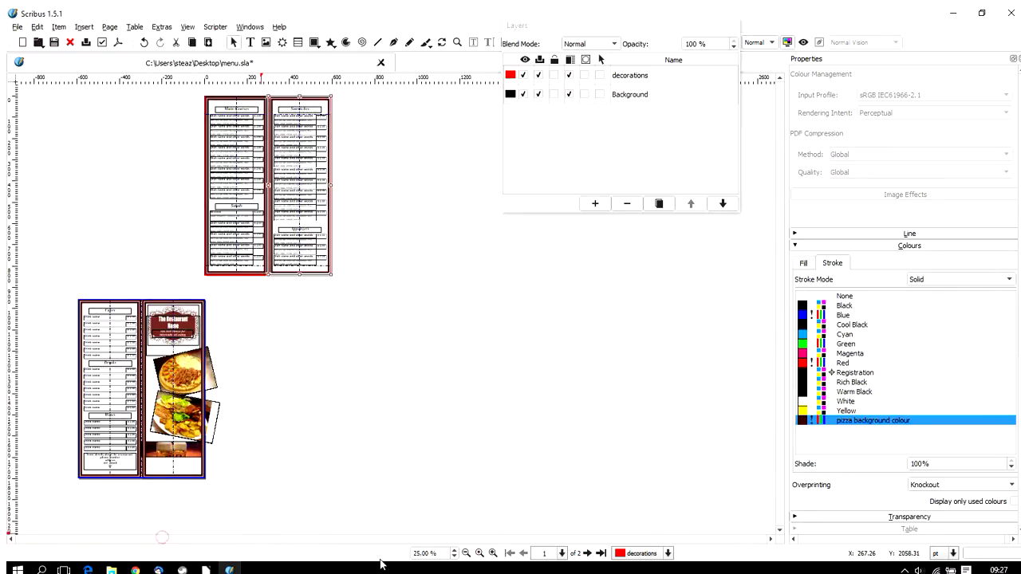
click(493, 553)
click(493, 553)
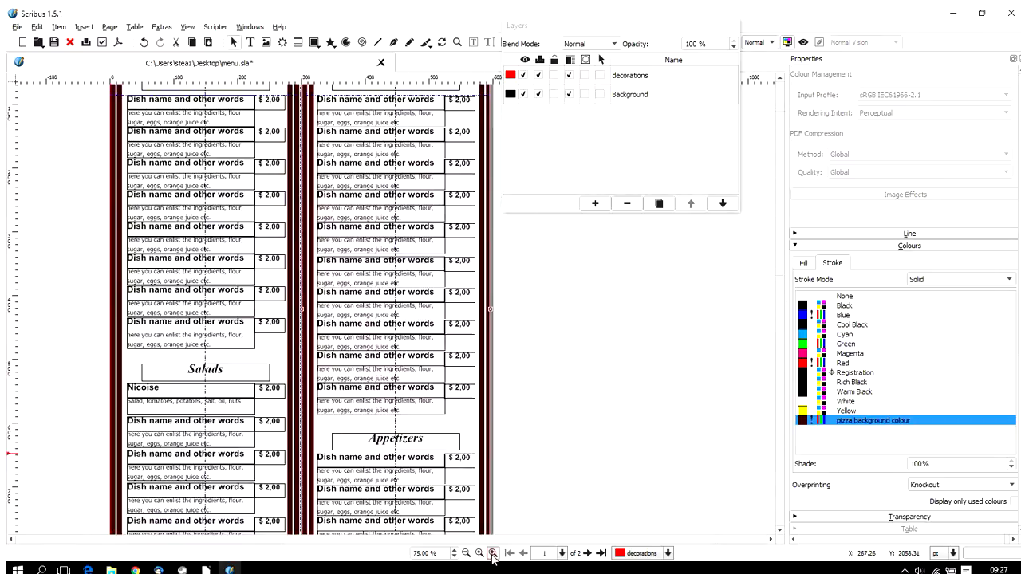
scroll(84, 533, down, 10)
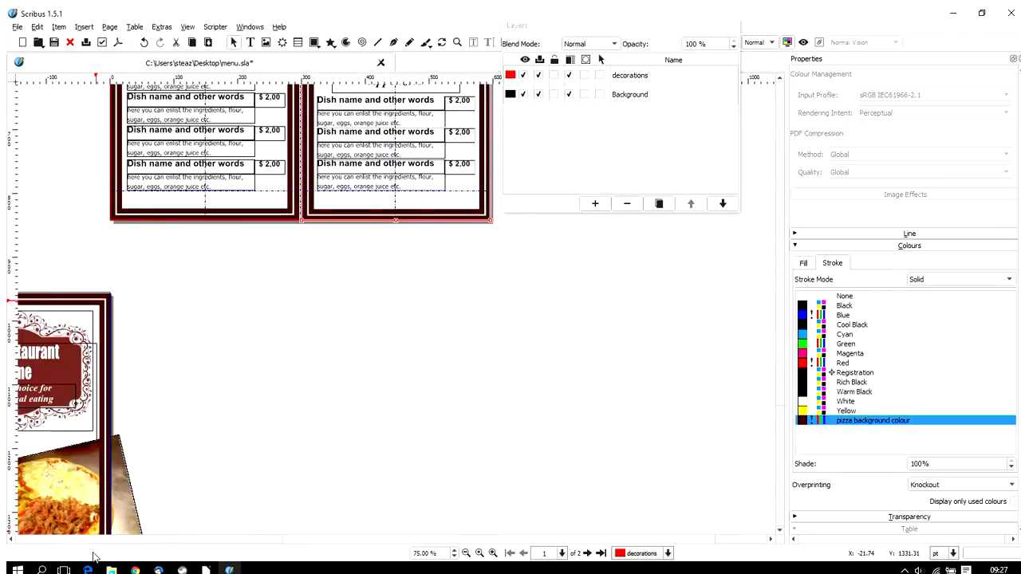
scroll(104, 539, left, 5)
scroll(108, 534, down, 3)
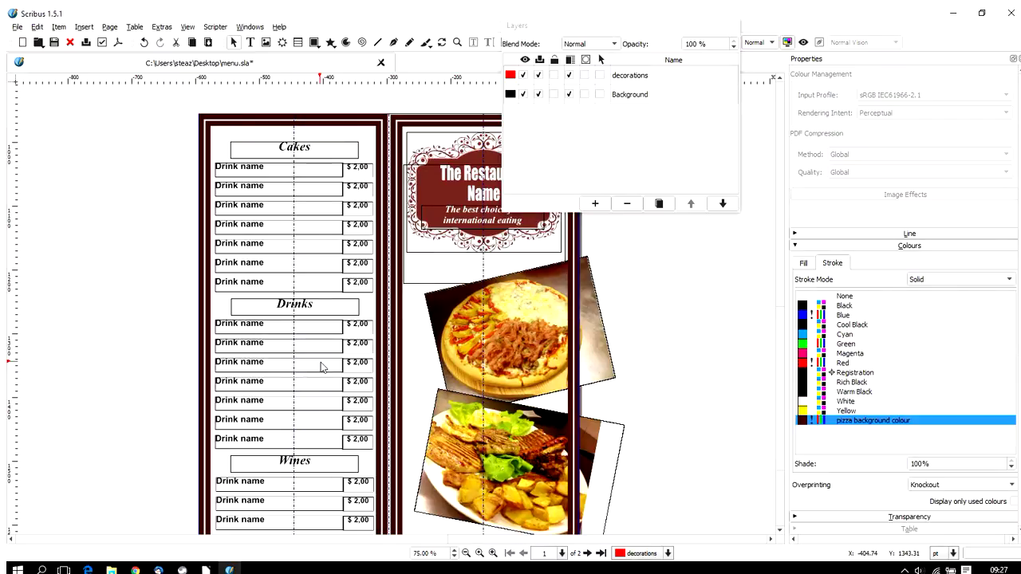
Close the layer list, turn on preview mode and review the finished look of both menu pages.
click(732, 24)
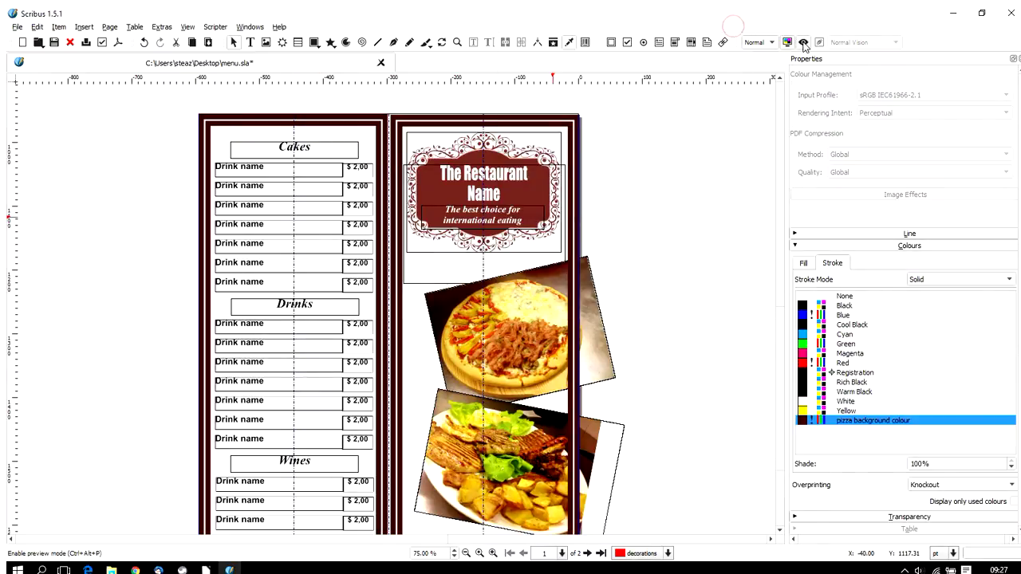
click(803, 44)
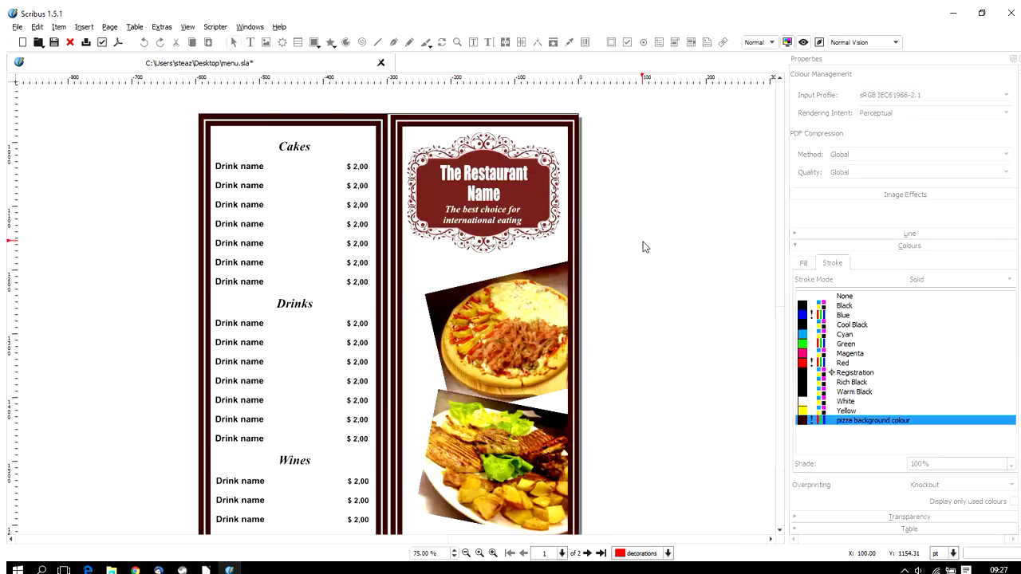
scroll(646, 247, down, 3)
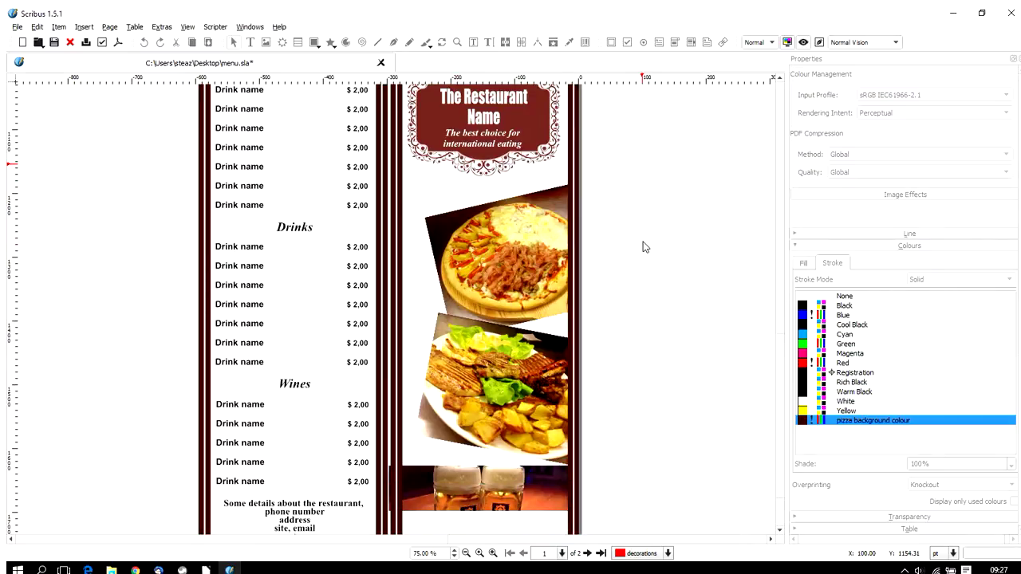
scroll(645, 247, down, 1)
scroll(646, 248, up, 5)
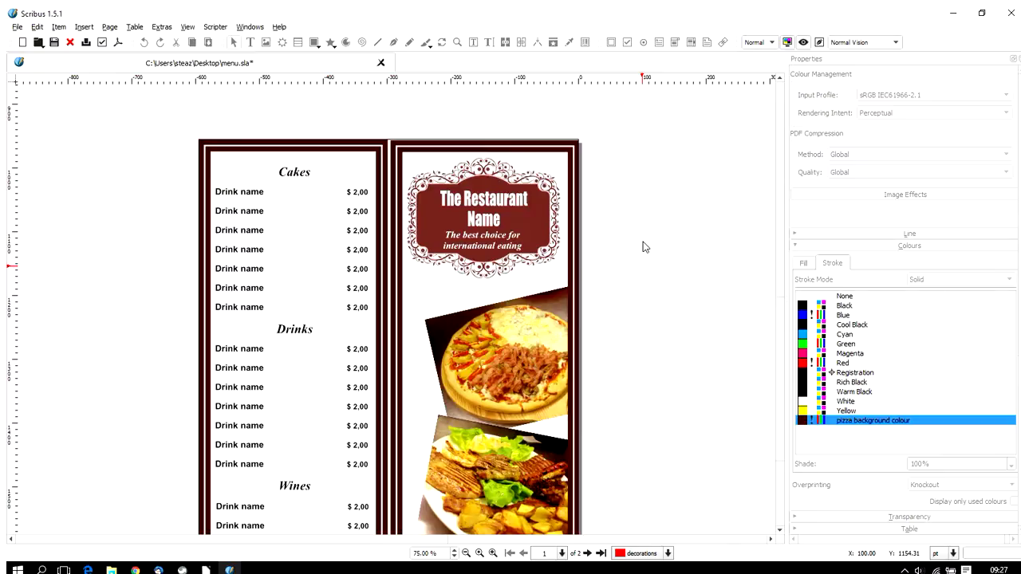
scroll(646, 247, down, 7)
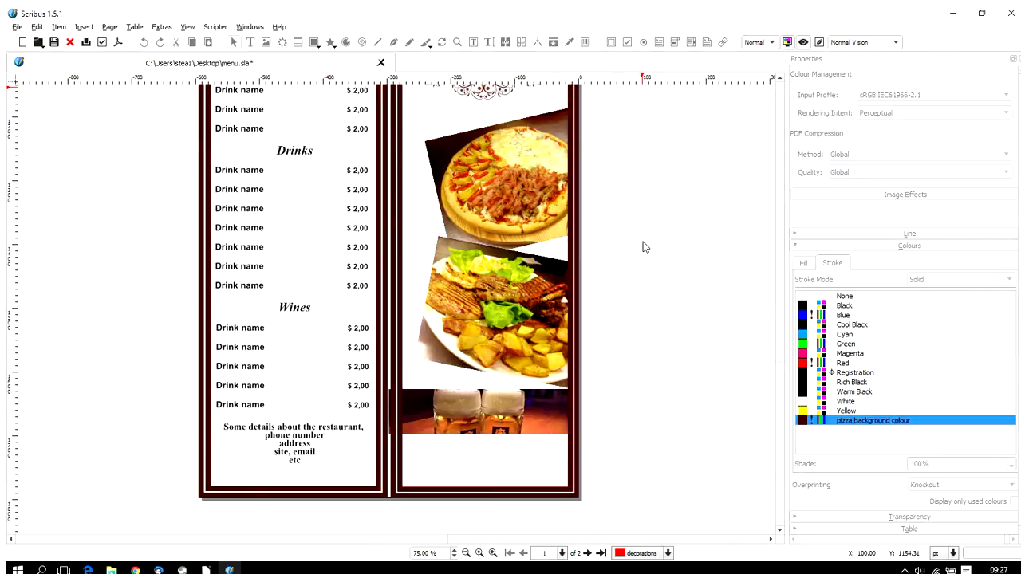
scroll(643, 245, up, 15)
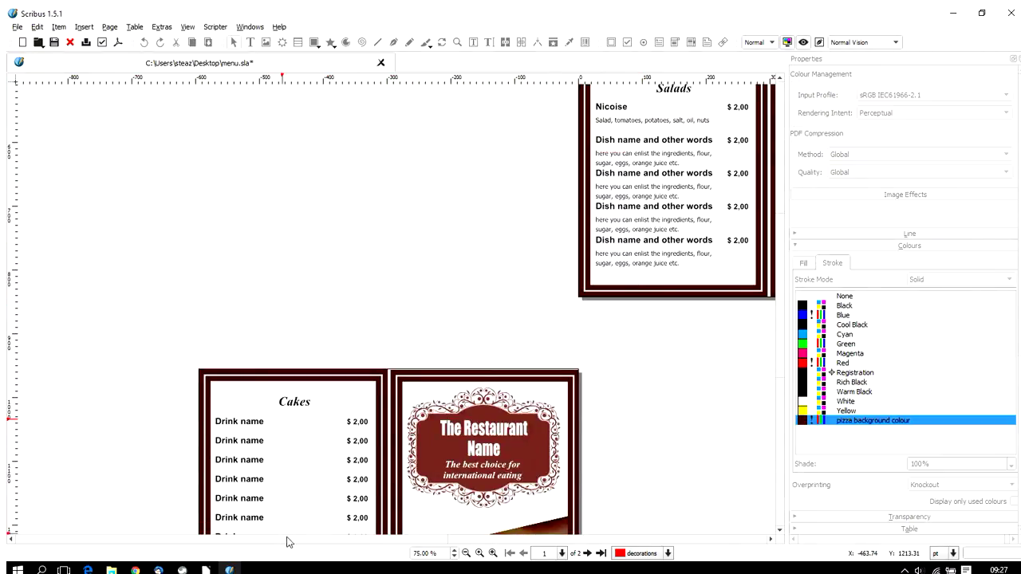
drag(288, 541, 382, 550)
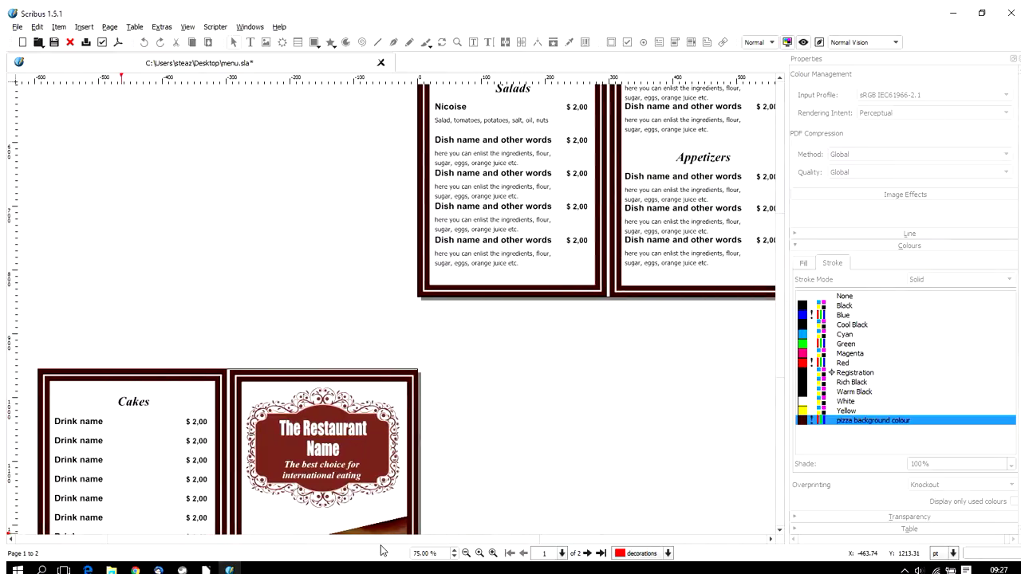
scroll(703, 343, up, 8)
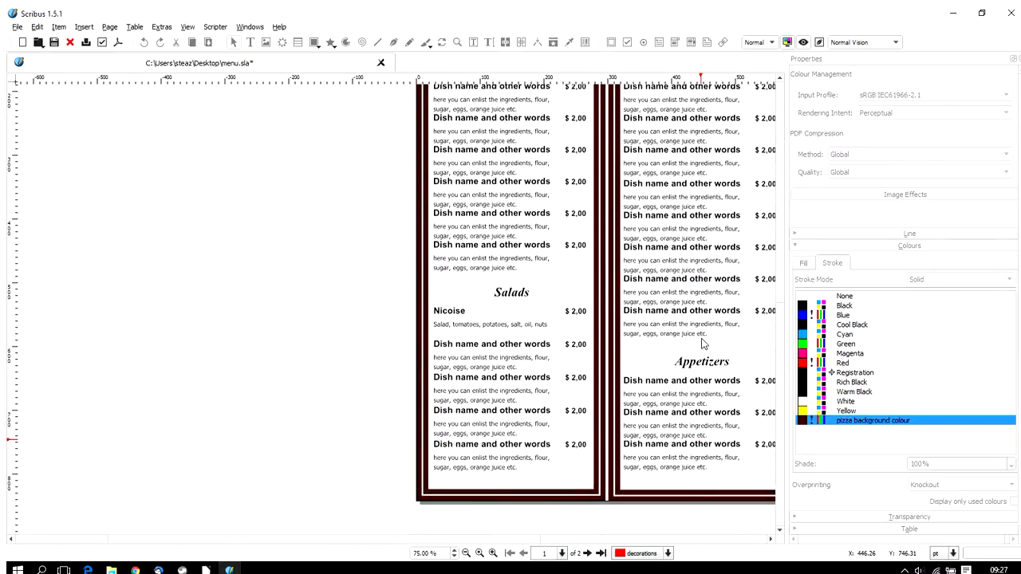
scroll(703, 343, up, 6)
scroll(702, 343, down, 19)
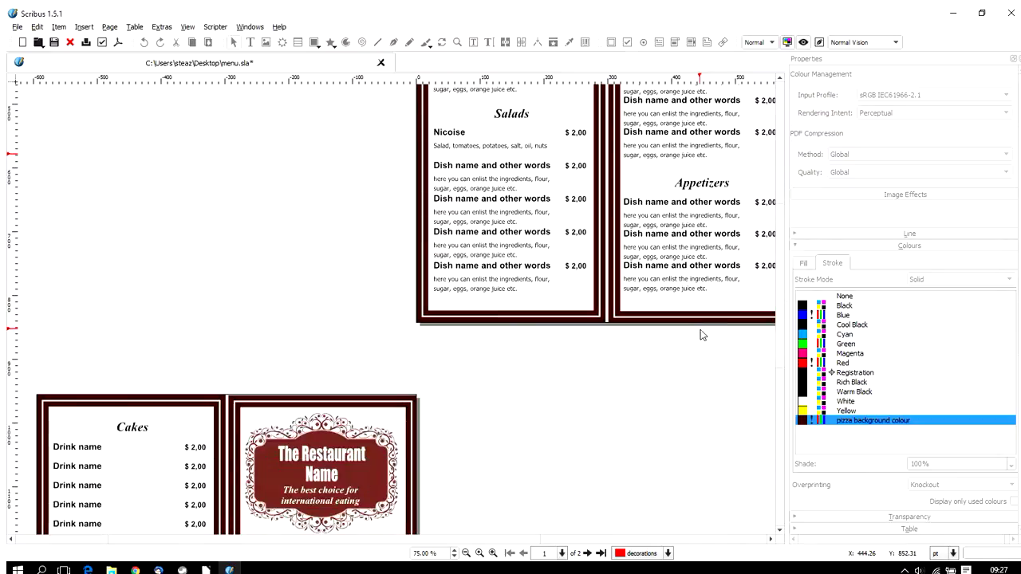
scroll(532, 351, down, 5)
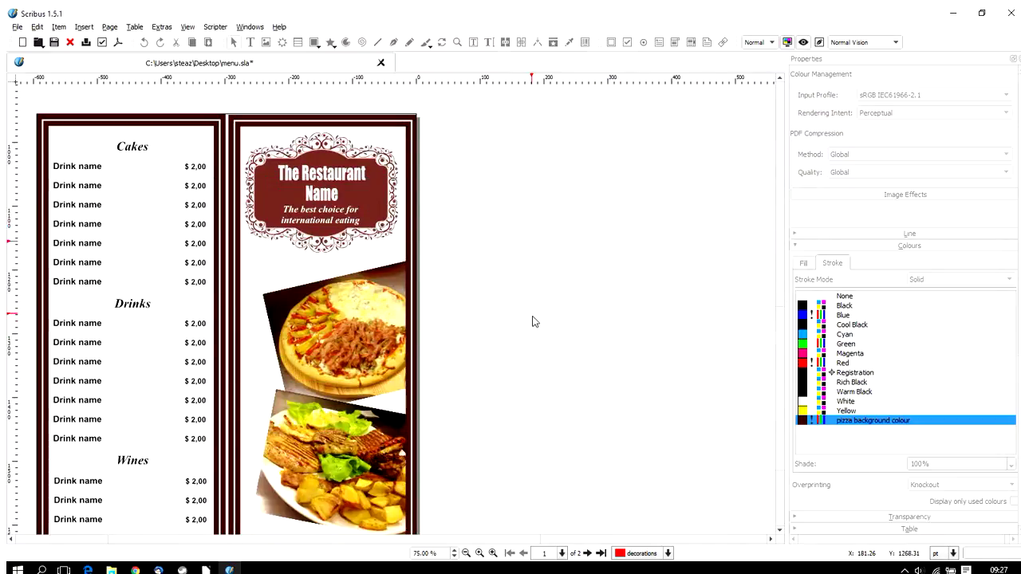
scroll(535, 319, down, 4)
scroll(532, 314, down, 2)
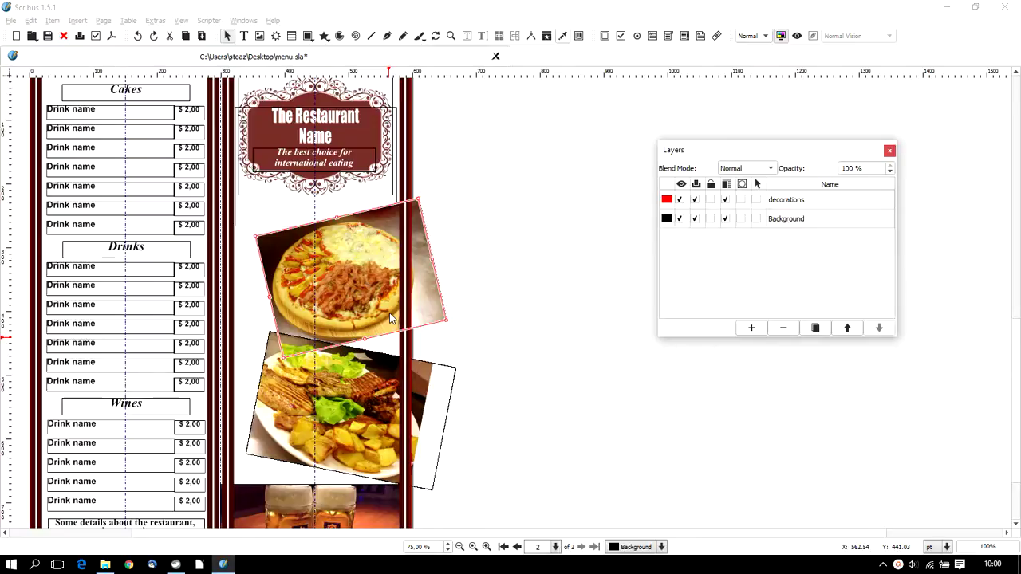
Select the pizza photo on the cover, hide the decorations layer, and show the photo's properties with the layer list closed.
scroll(390, 313, down, 1)
click(359, 252)
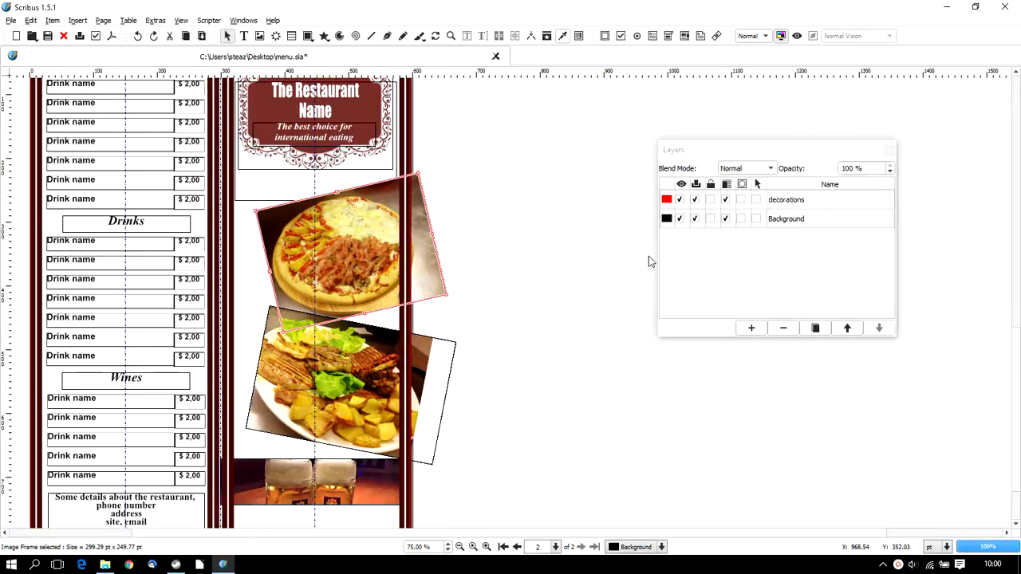
click(679, 199)
click(396, 241)
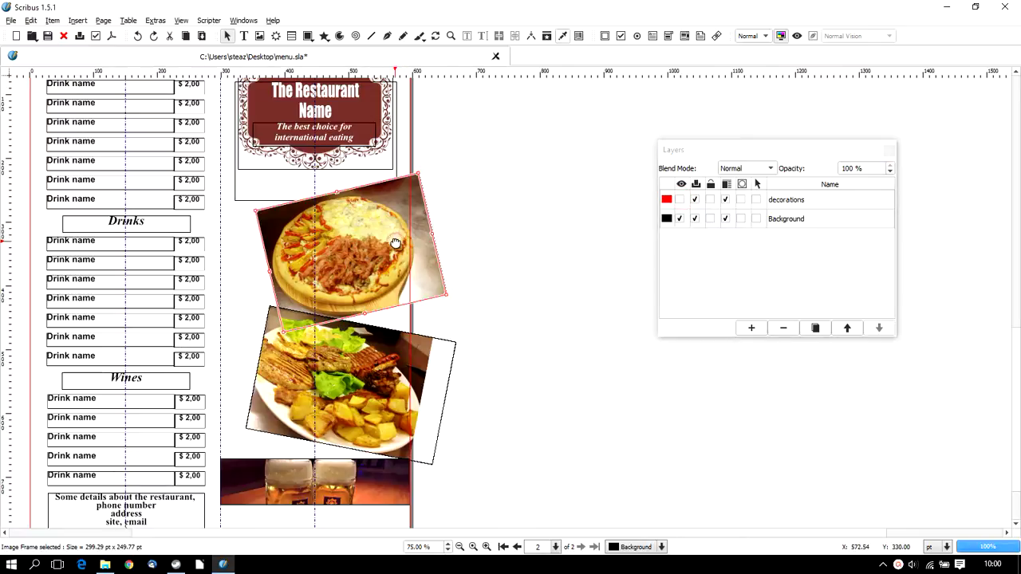
right_click(326, 257)
click(386, 558)
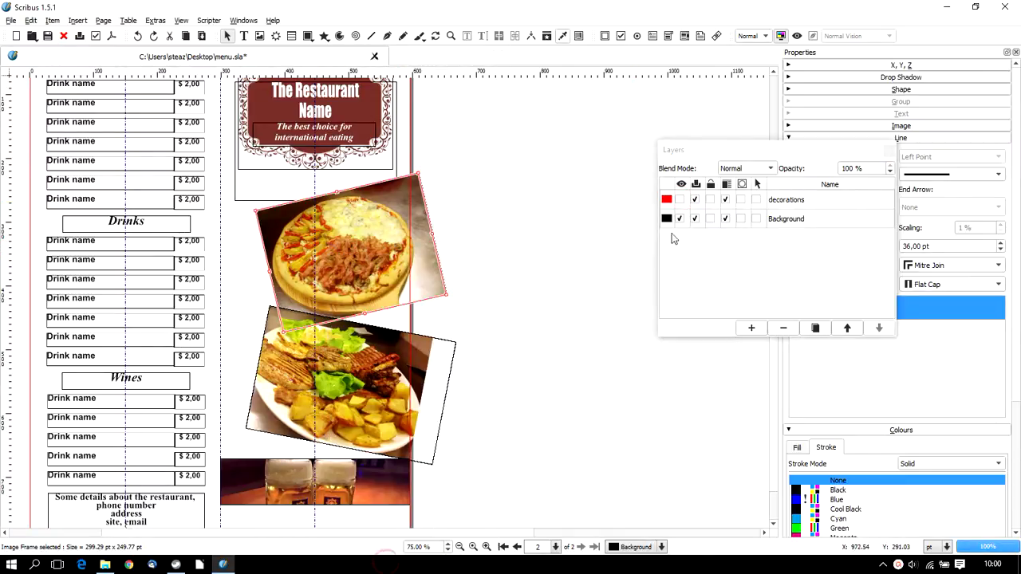
drag(831, 152, 636, 100)
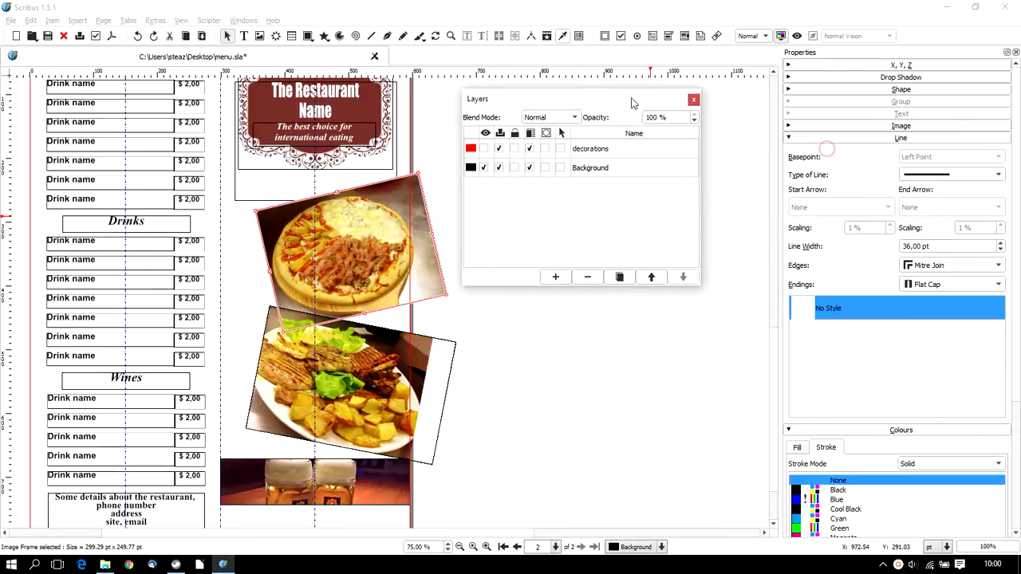
click(692, 100)
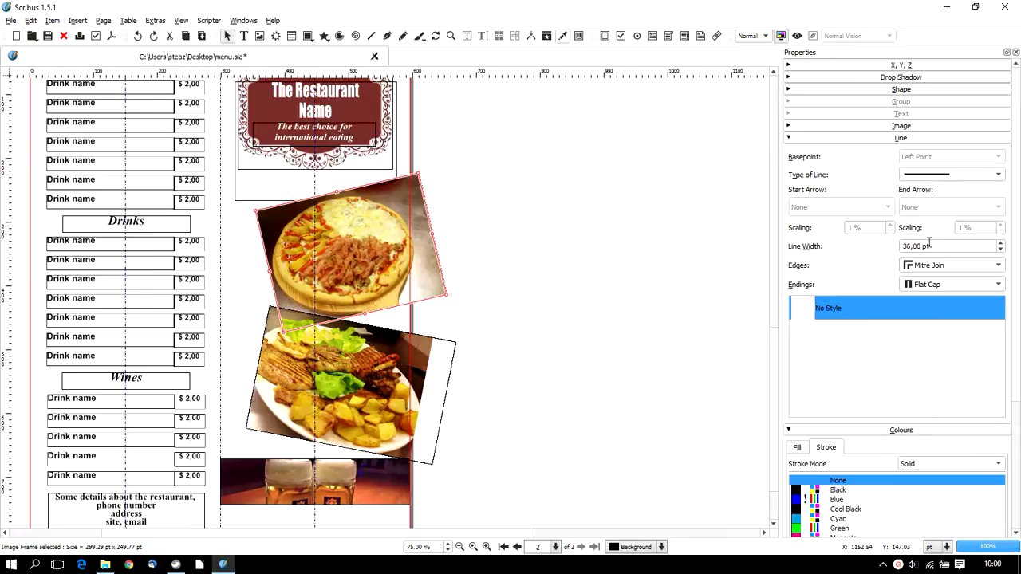
Give the pizza photo a 6 pt outline in the pizza background colour.
scroll(936, 245, down, 6)
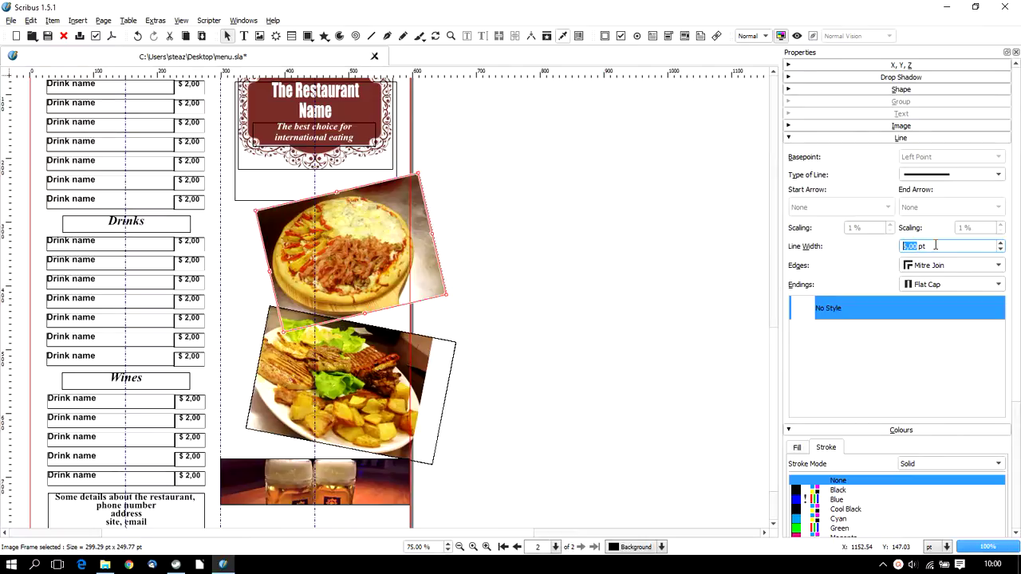
scroll(936, 246, up, 1)
drag(1016, 244, 1014, 358)
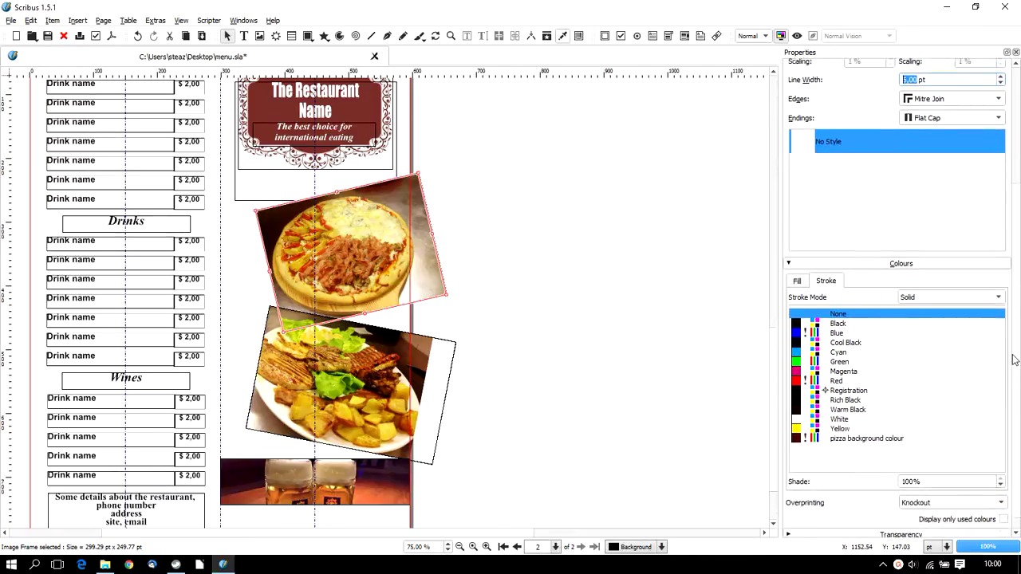
click(849, 423)
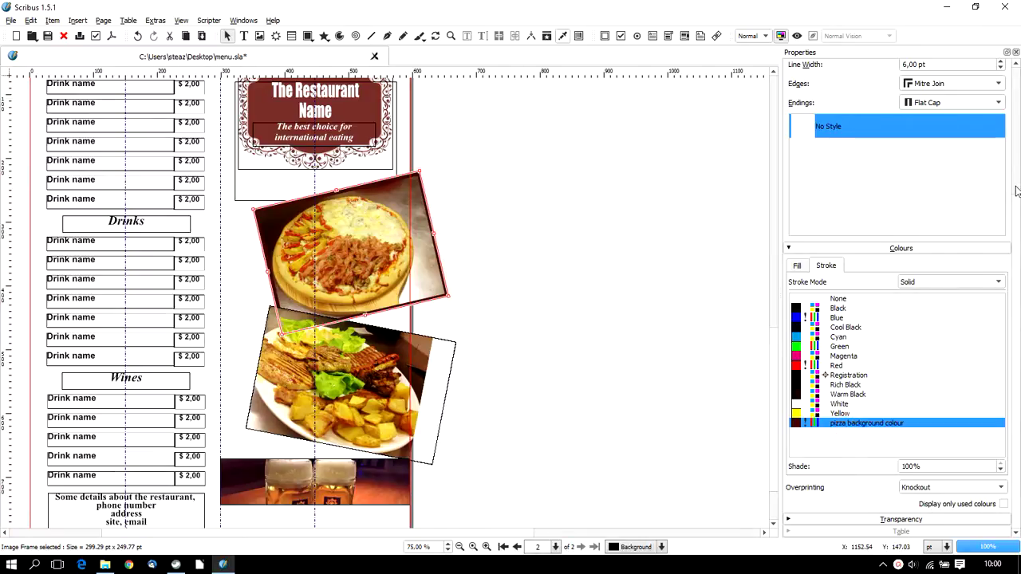
Increase the pizza photo's outline width to 14 pt.
scroll(1017, 243, up, 5)
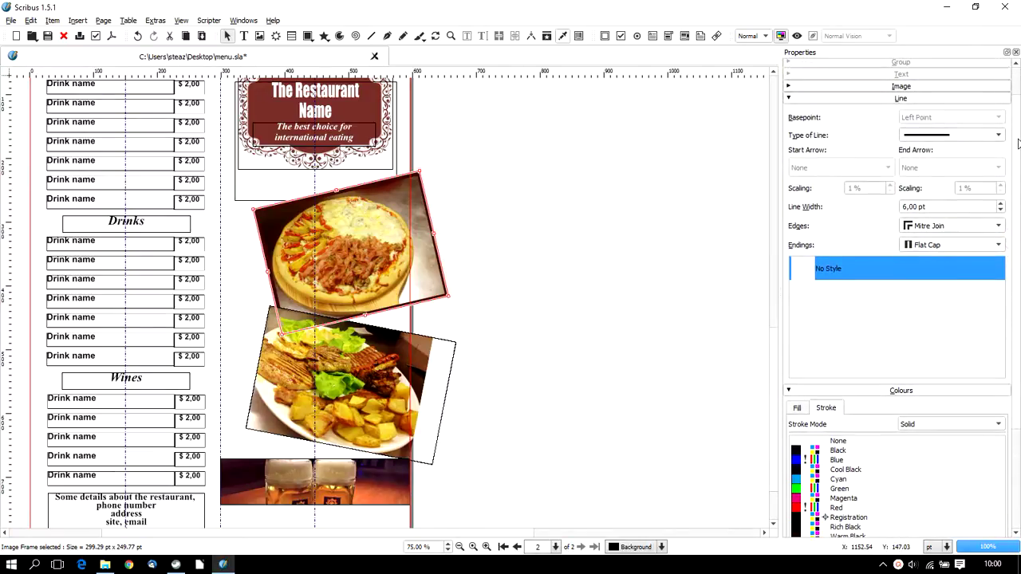
click(950, 207)
scroll(950, 206, up, 7)
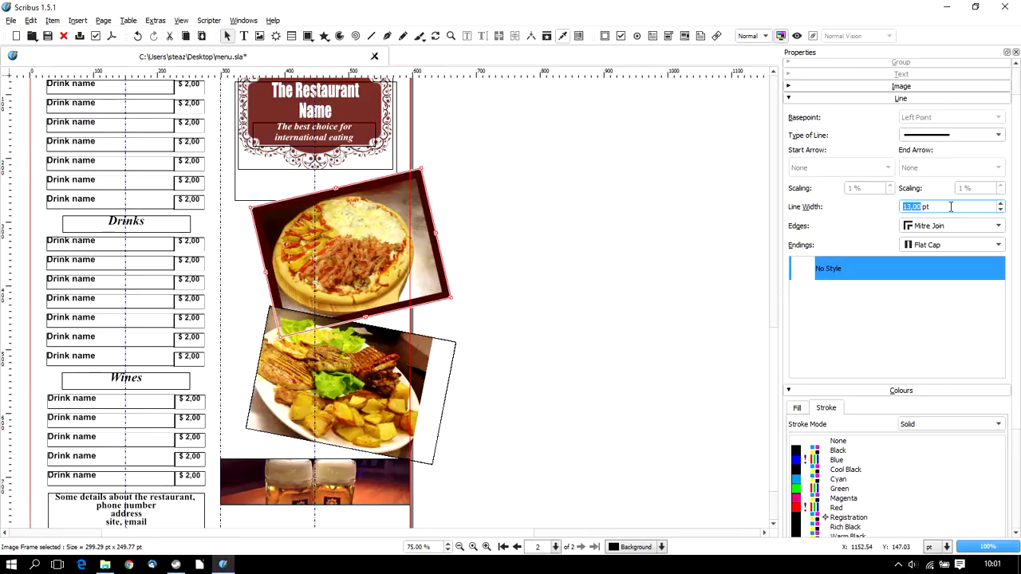
scroll(950, 206, up, 1)
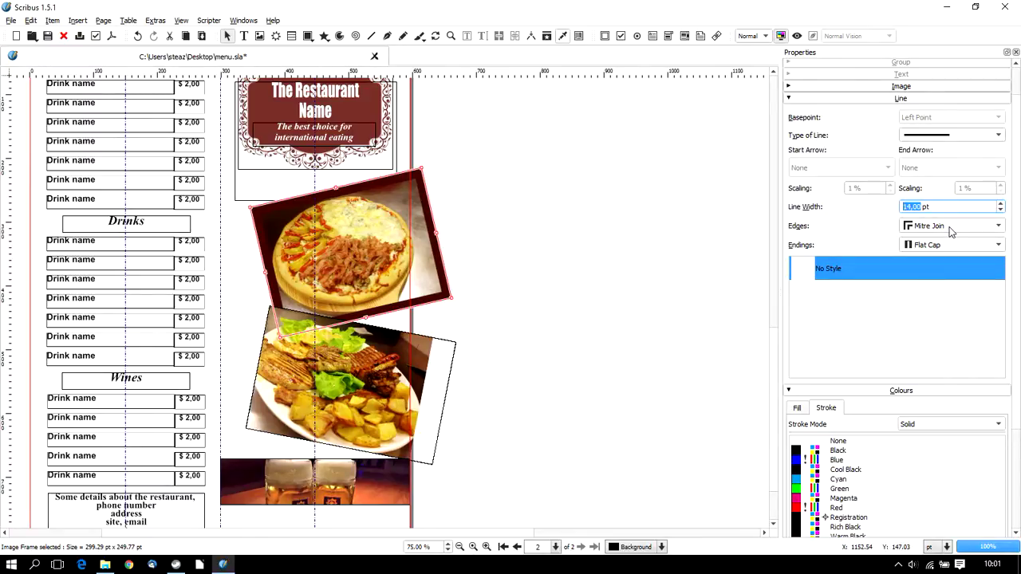
Try Round Join edges on the pizza photo's outline, and return the edges to Mitre Join.
click(951, 228)
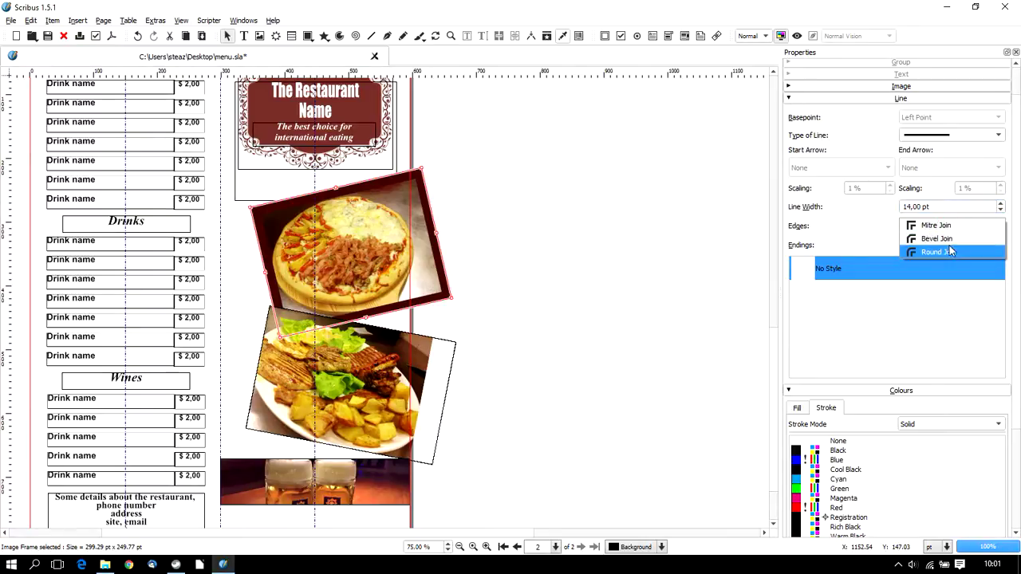
click(940, 253)
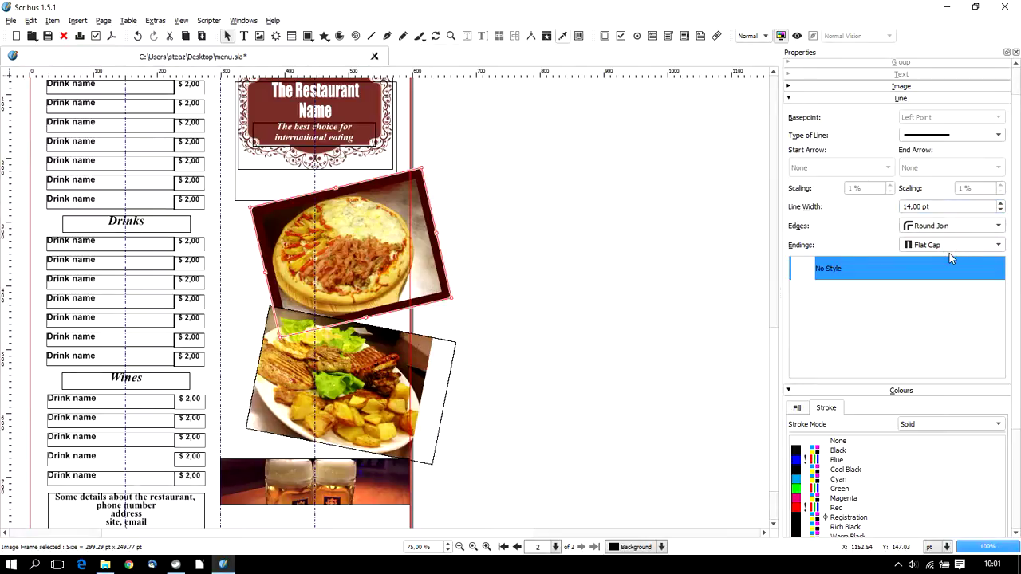
click(519, 253)
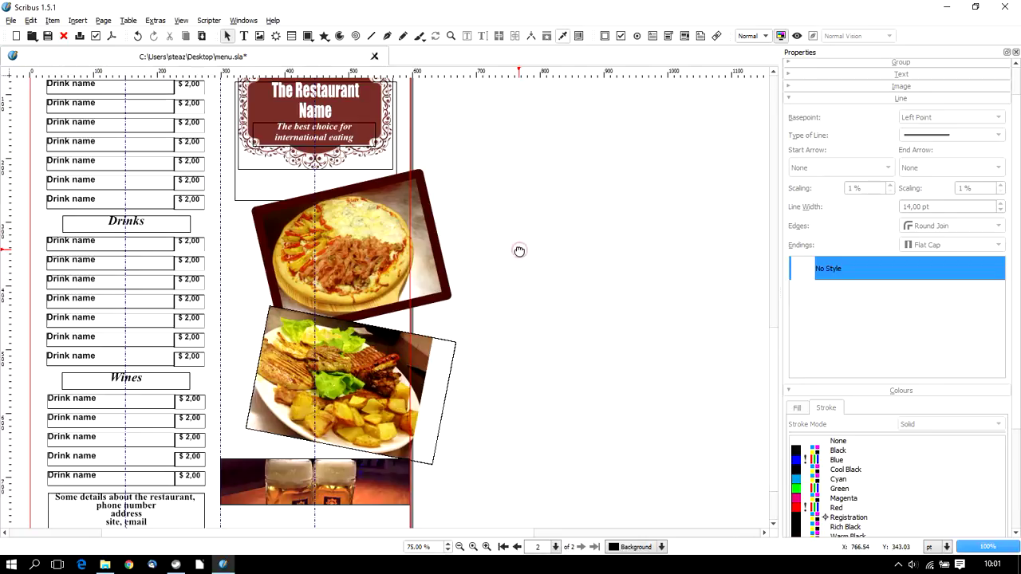
click(399, 239)
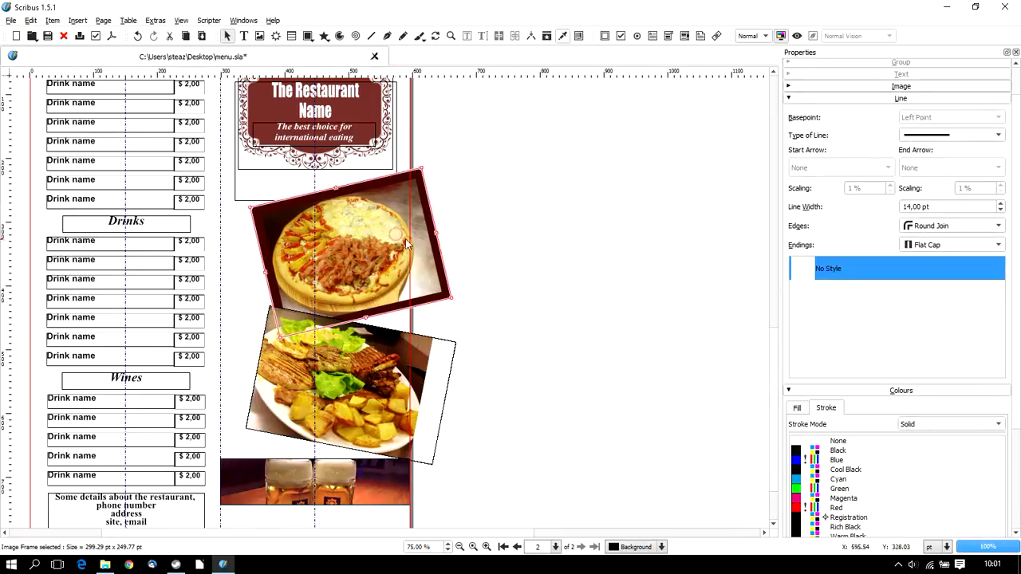
click(950, 225)
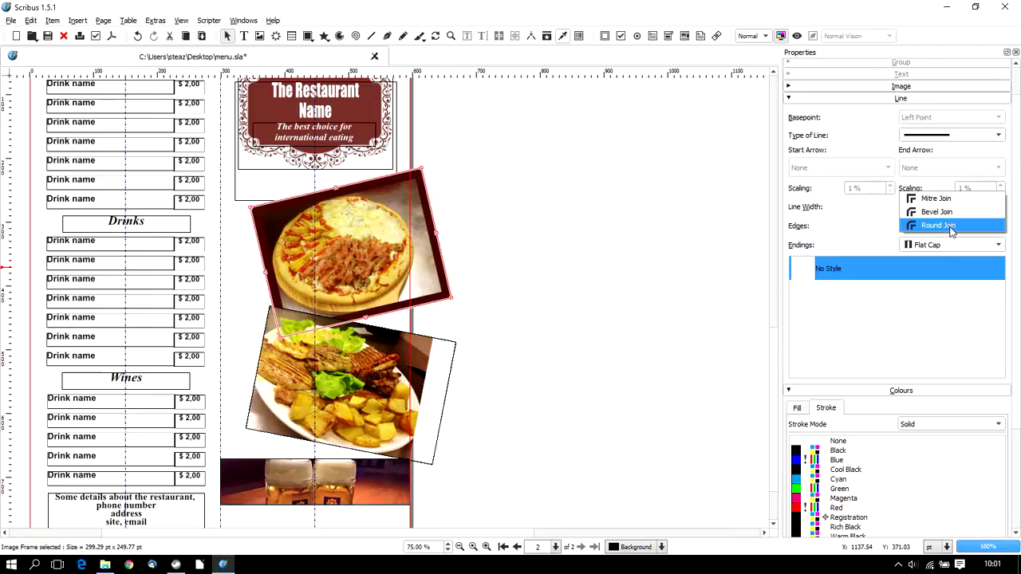
click(935, 198)
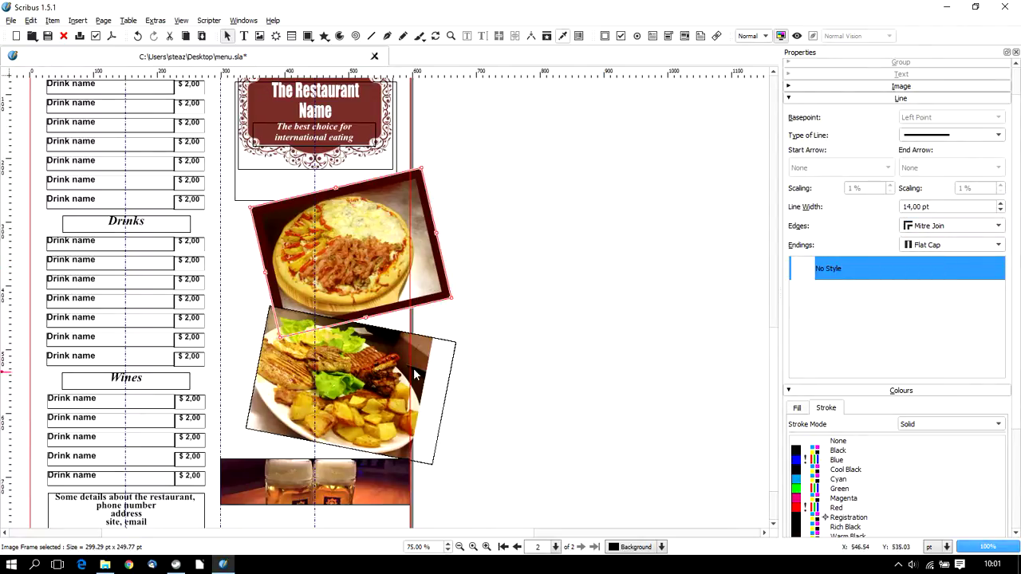
Give the grilled meat and potatoes photo a 14 pt outline in the pizza background colour.
click(355, 383)
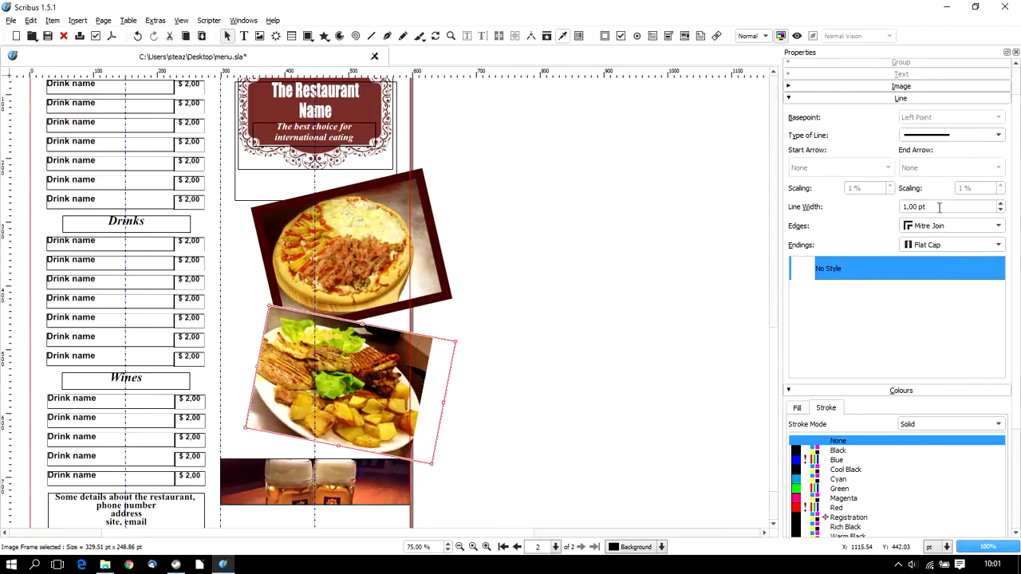
click(339, 301)
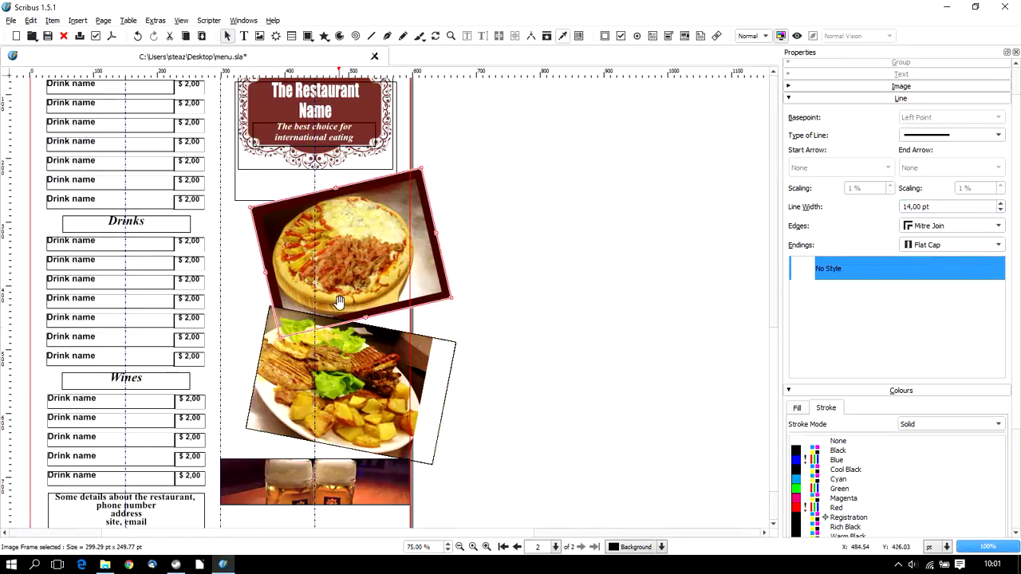
click(360, 355)
click(903, 207)
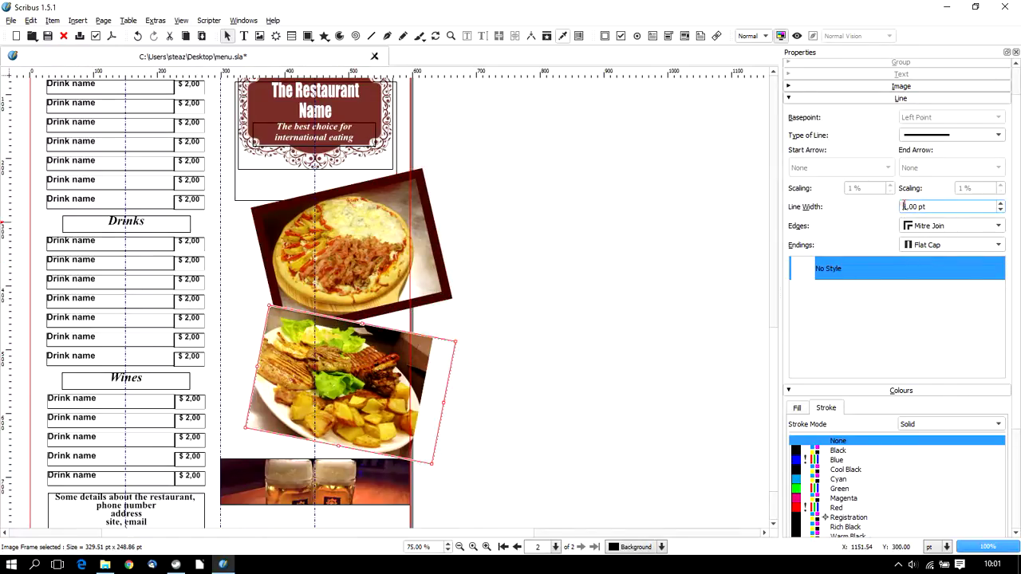
text(4)
double_click(904, 207)
scroll(928, 481, down, 3)
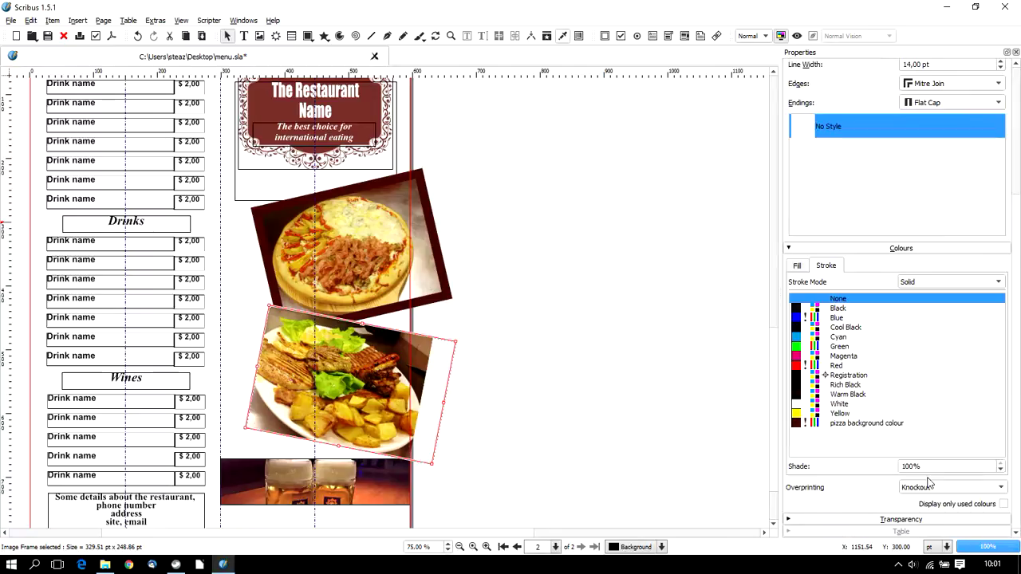
click(870, 423)
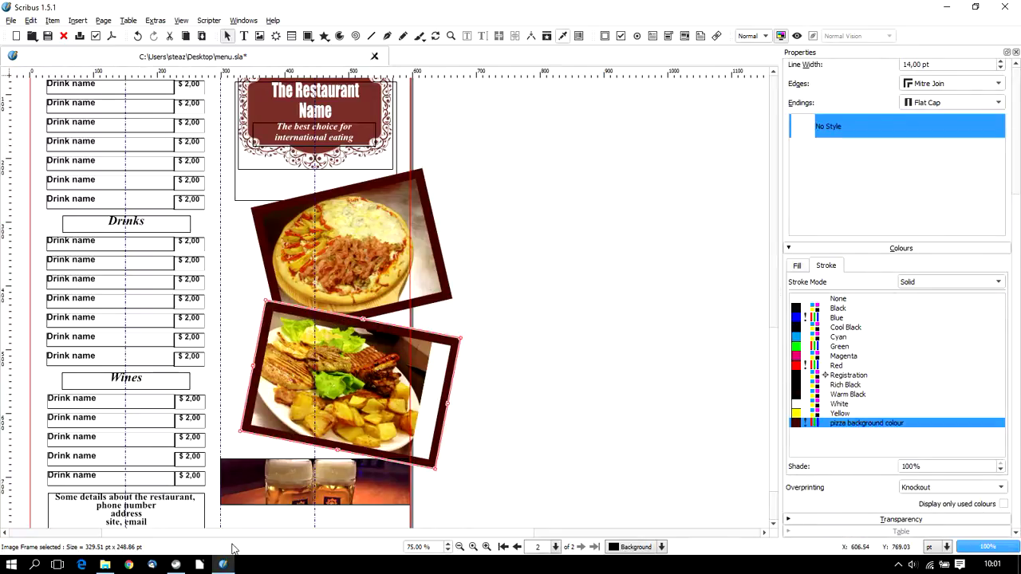
Give the beer photo a 14 pt outline in the pizza background colour and close the properties.
click(305, 482)
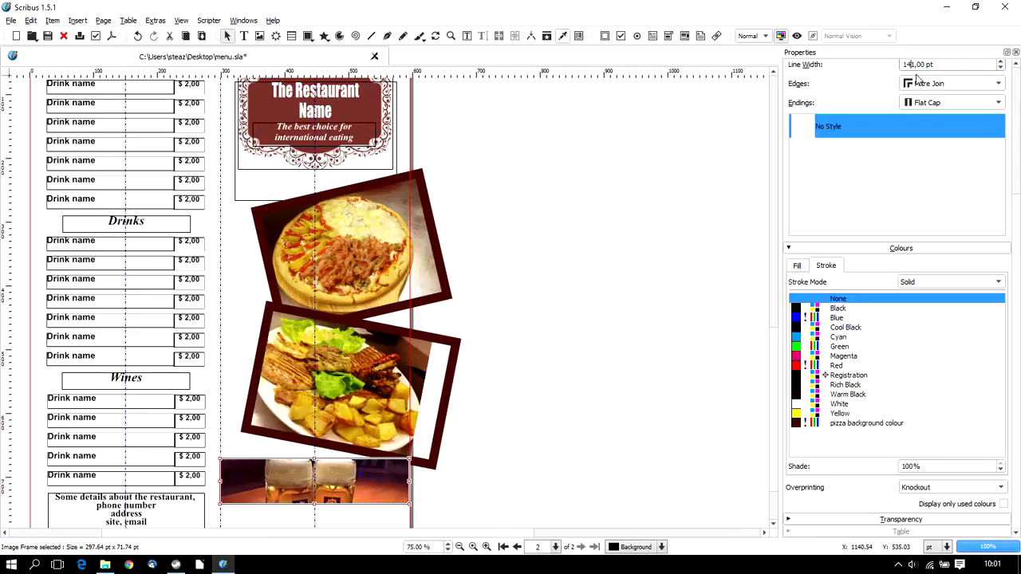
double_click(915, 73)
click(871, 423)
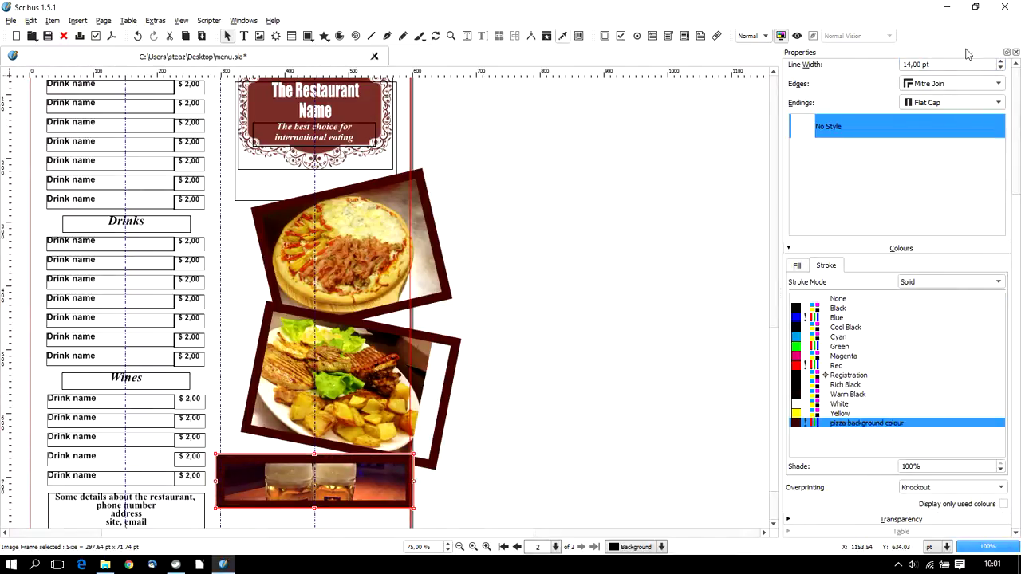
click(1015, 53)
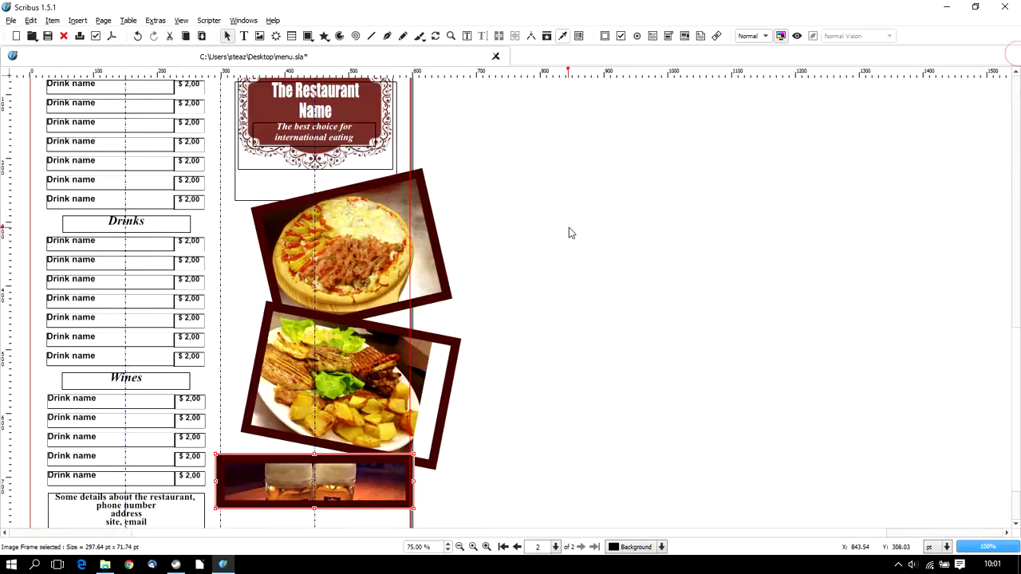
Check the outlined photos on the cover briefly in preview mode and return to editing.
scroll(568, 230, up, 4)
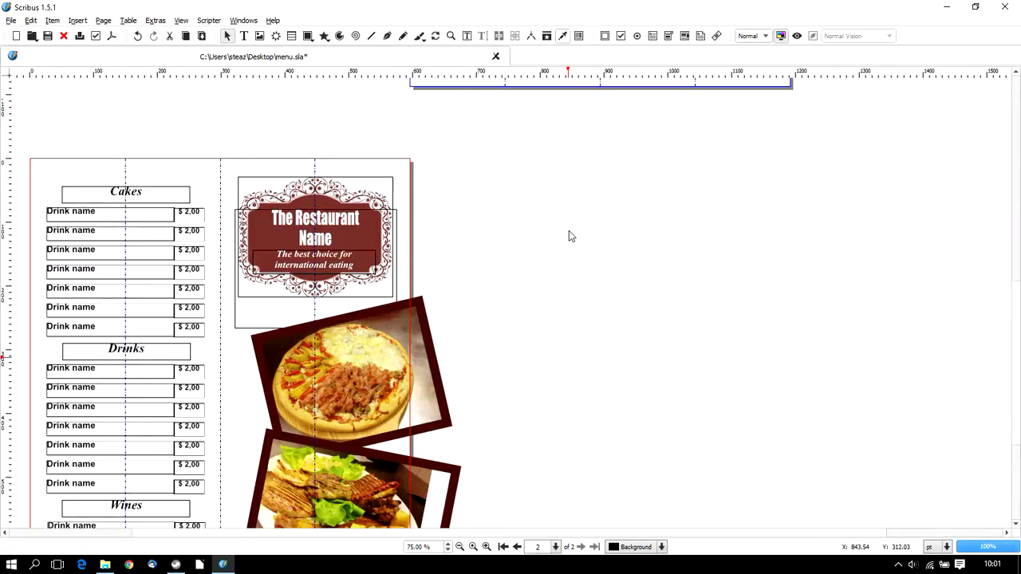
scroll(568, 231, down, 2)
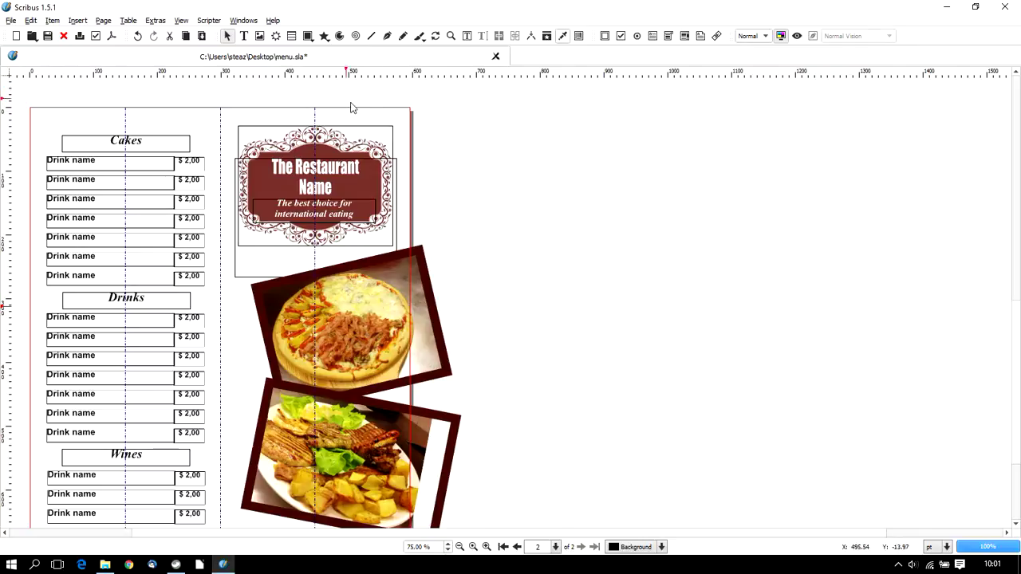
click(796, 36)
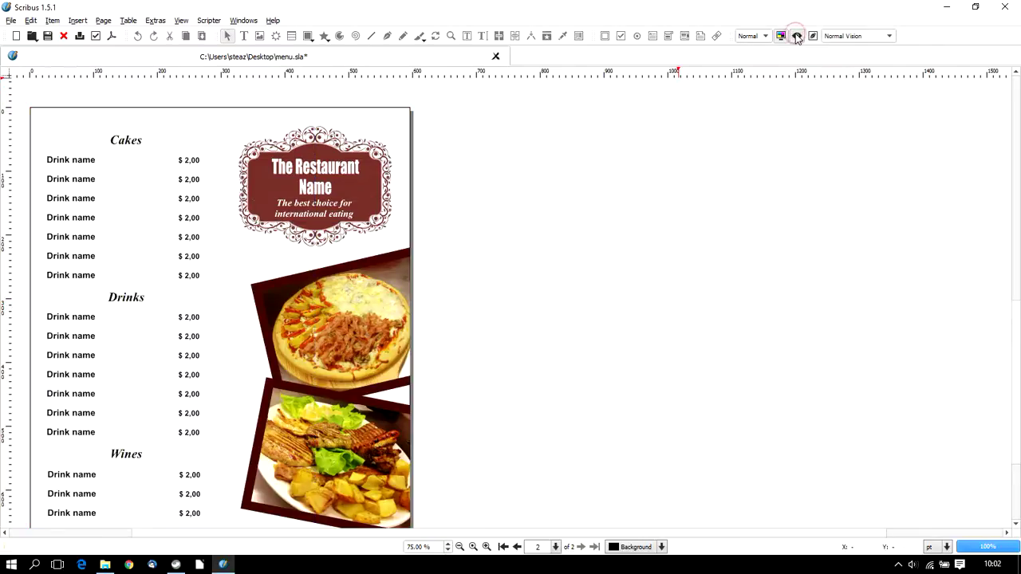
click(796, 36)
Make the decorations layer visible again and close the layer list.
click(243, 20)
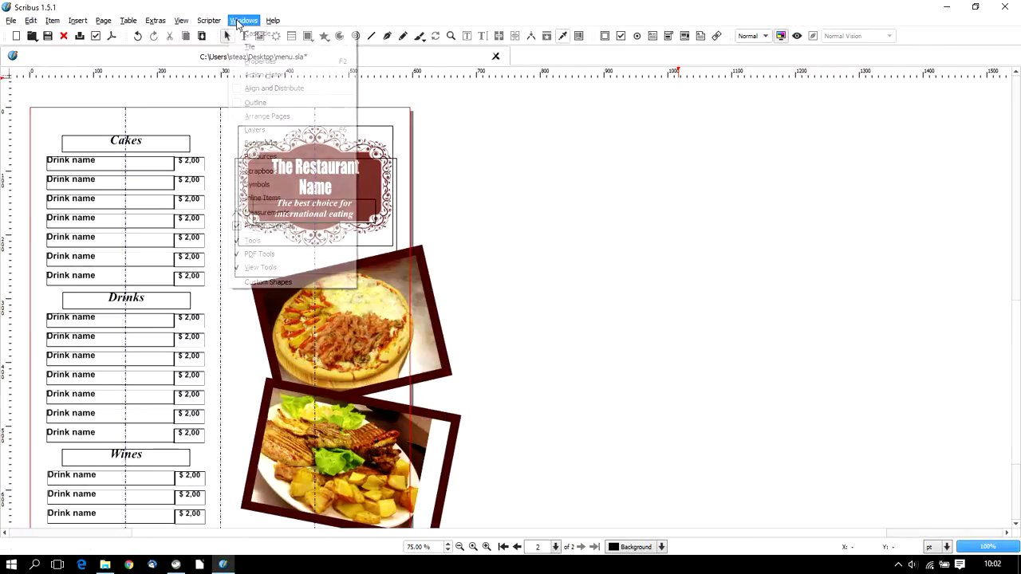
click(260, 130)
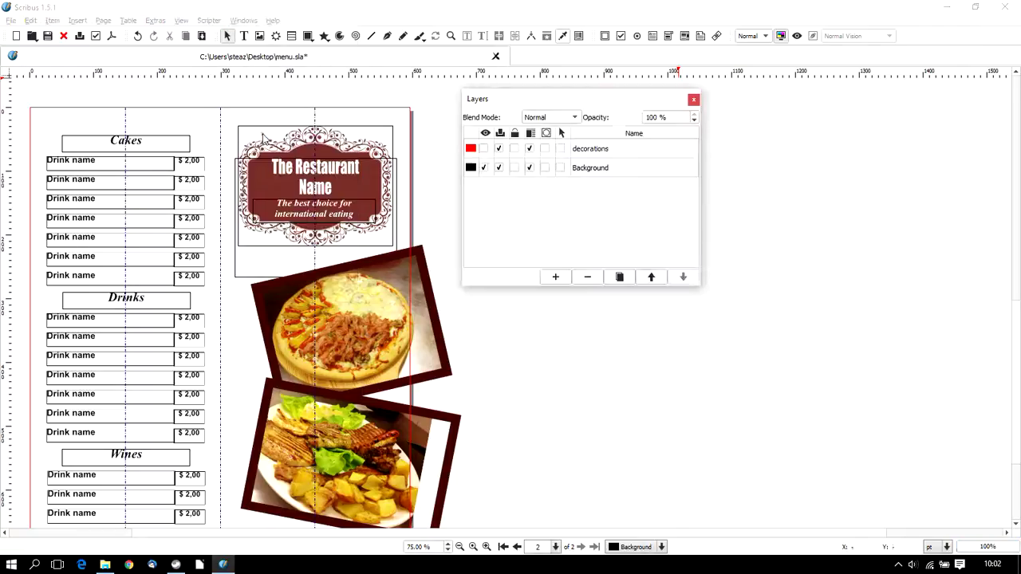
click(483, 149)
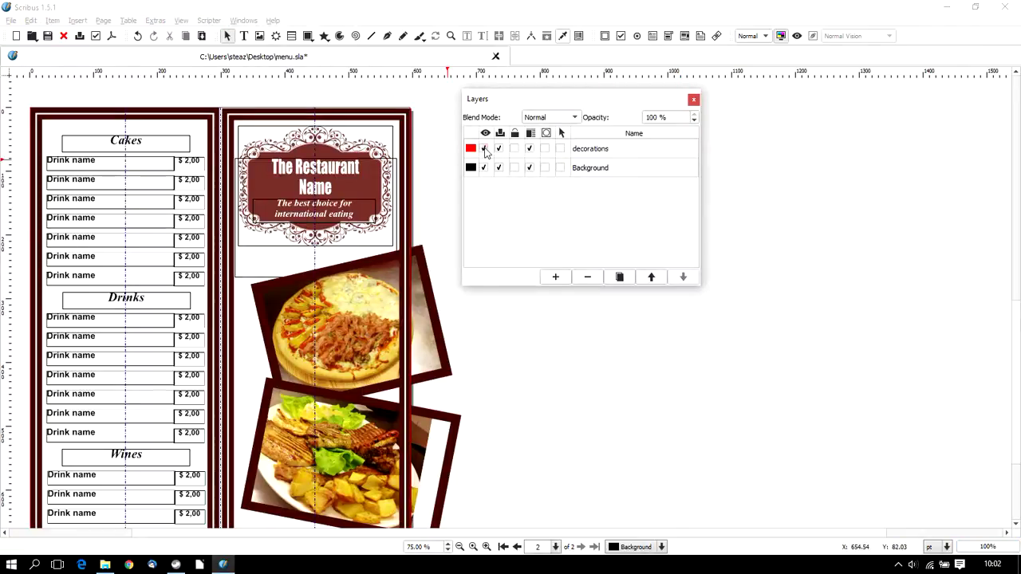
click(692, 101)
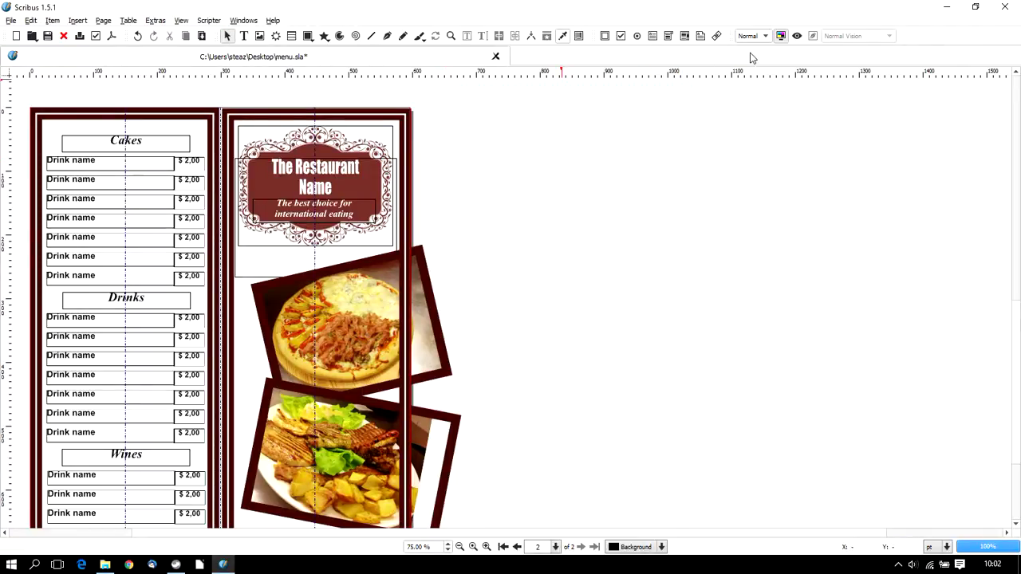
Preview page 2 with the decorations shown, examine how the photos meet the cover frame, and leave preview mode.
click(797, 35)
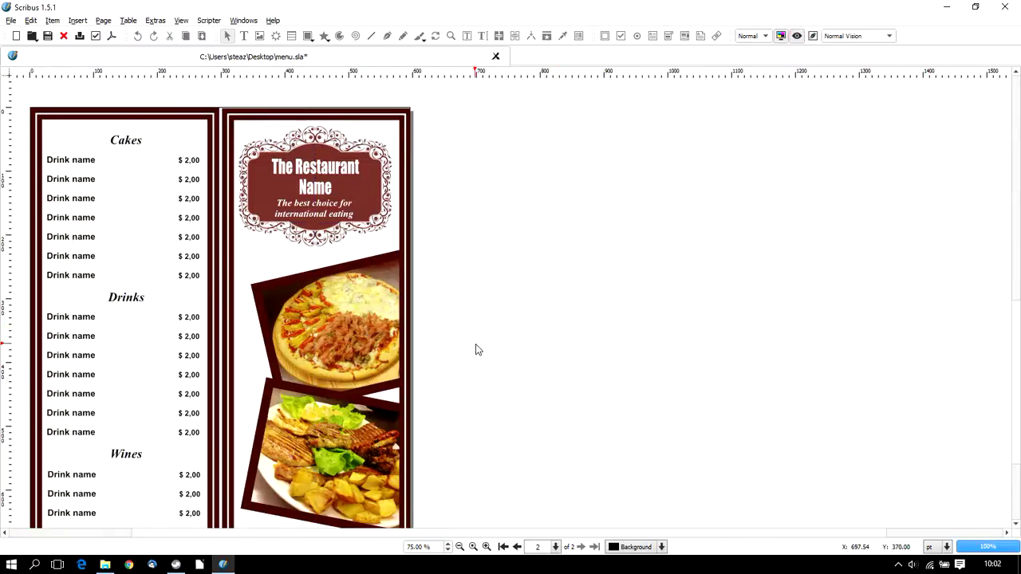
scroll(474, 351, down, 1)
scroll(475, 351, down, 5)
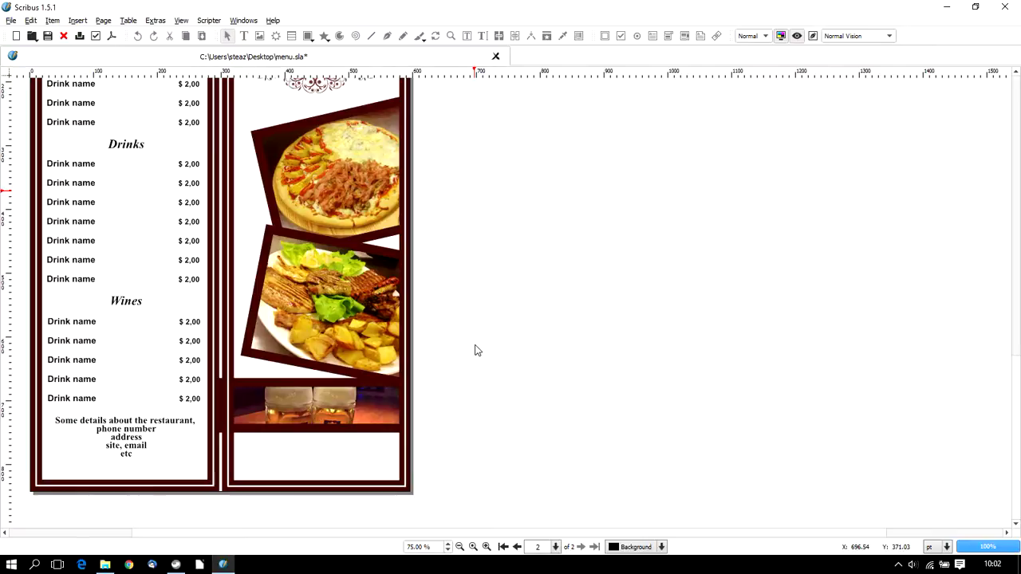
scroll(474, 351, up, 1)
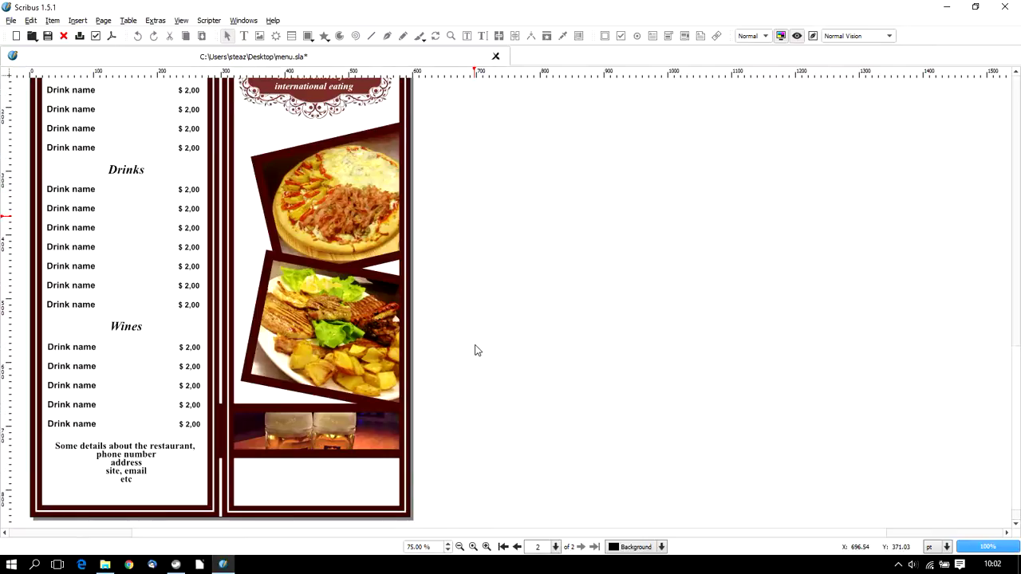
click(796, 36)
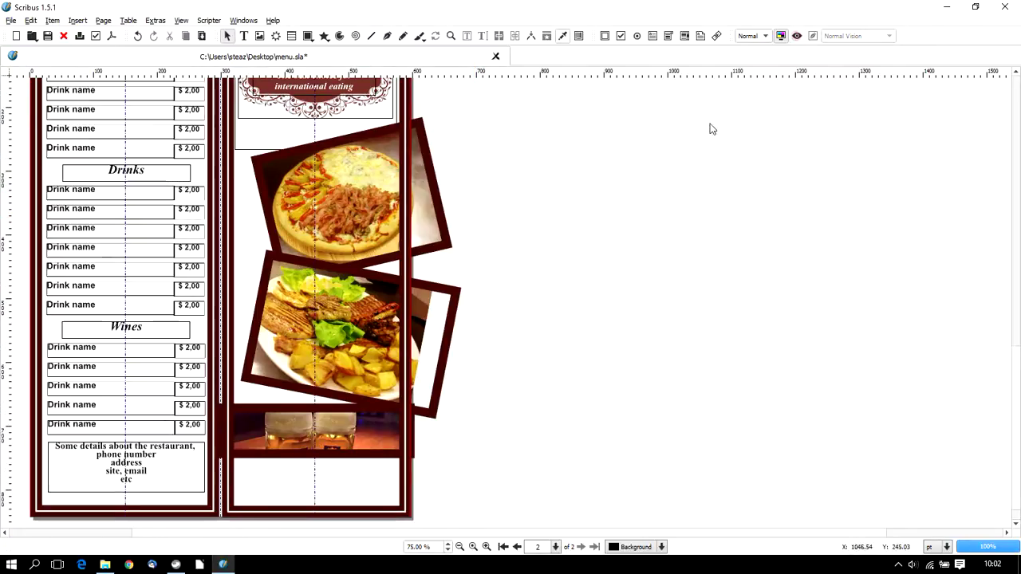
Narrow the beer photo's frame on both sides so it ends at the inner lines of the cover's decorative frame.
click(313, 438)
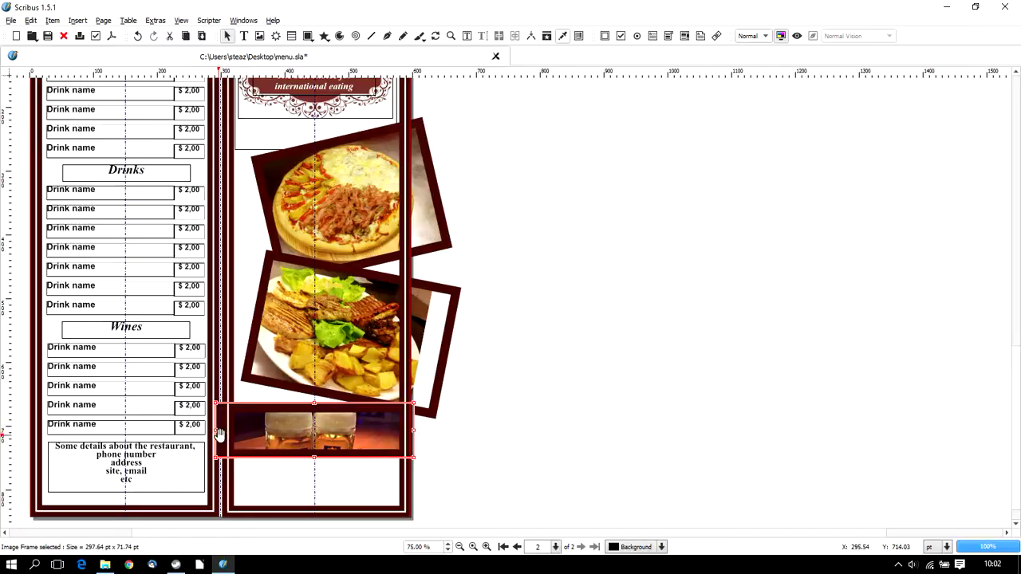
drag(214, 430, 233, 429)
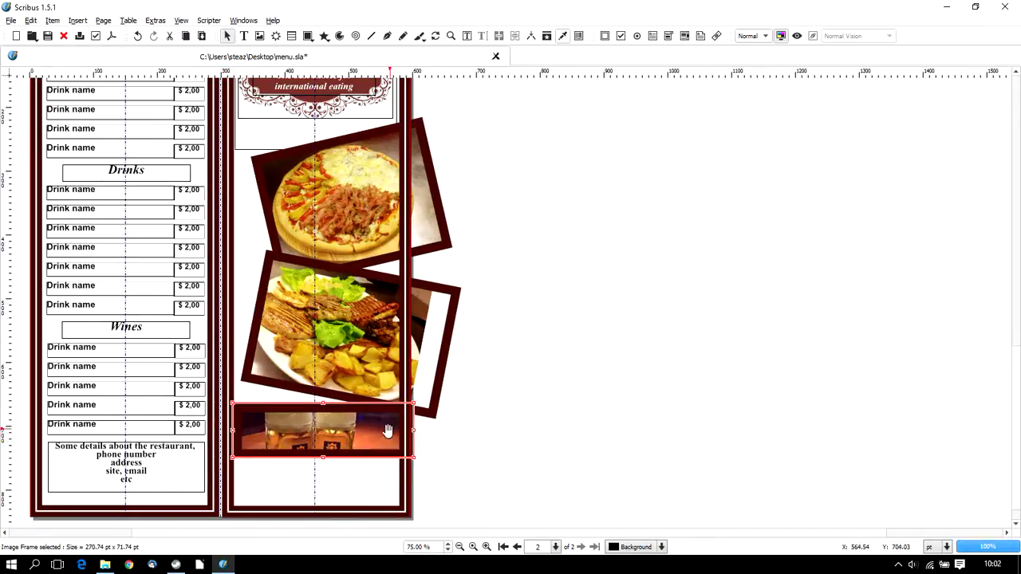
drag(416, 431, 402, 431)
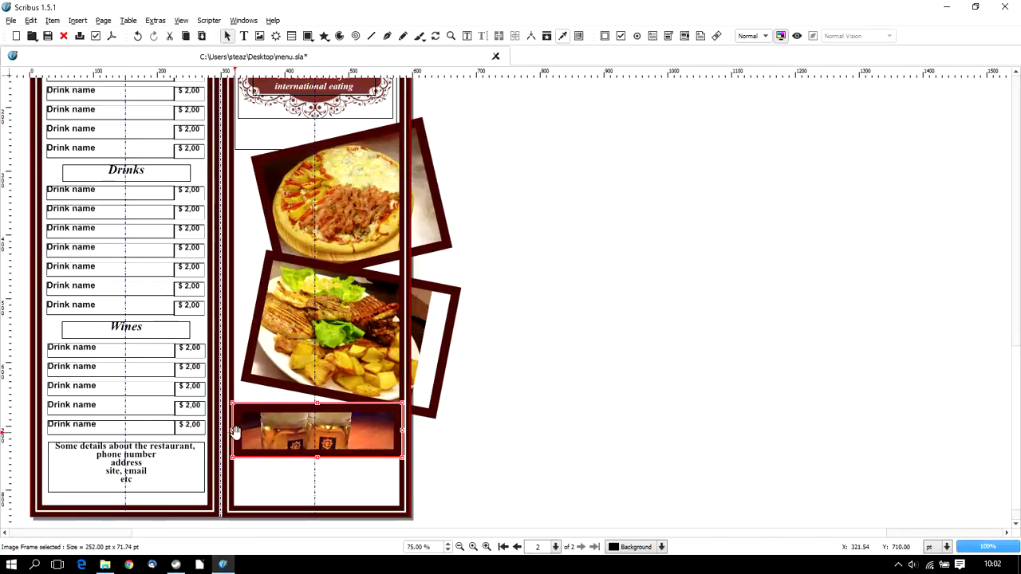
drag(233, 432, 229, 432)
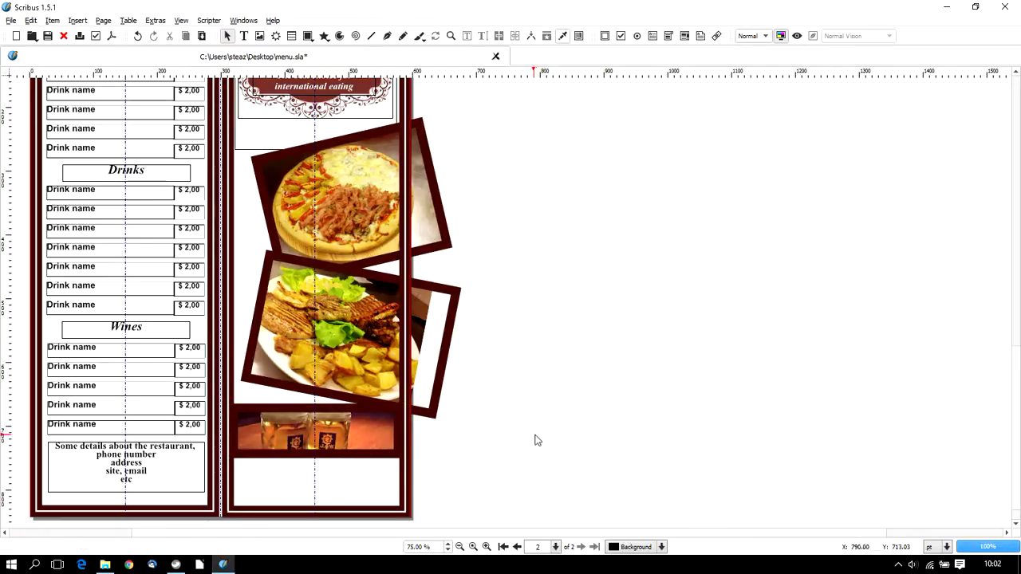
Turn on preview mode and review page 2 from top to bottom with the narrowed beer photo.
scroll(538, 438, up, 3)
scroll(539, 438, up, 1)
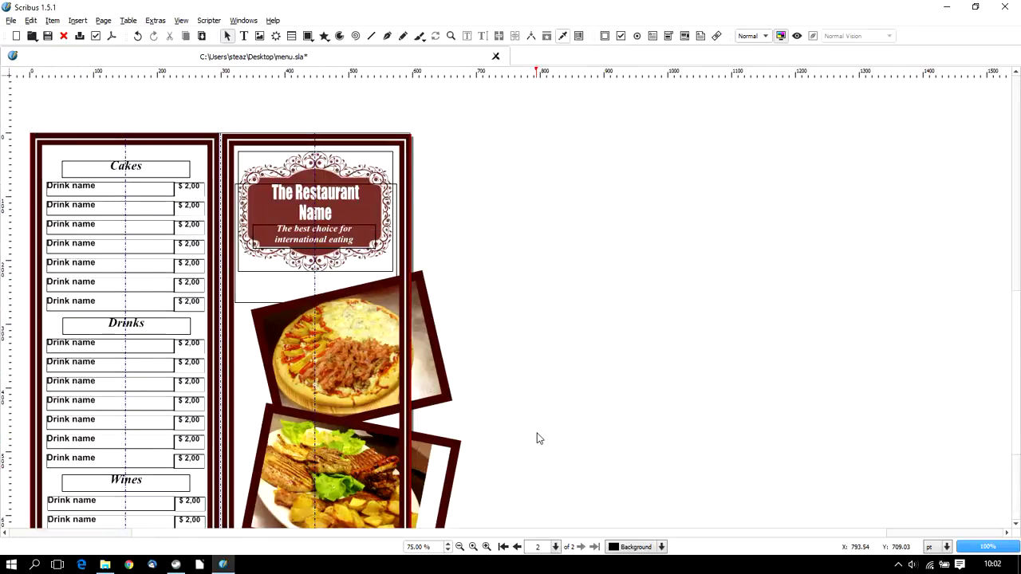
click(796, 37)
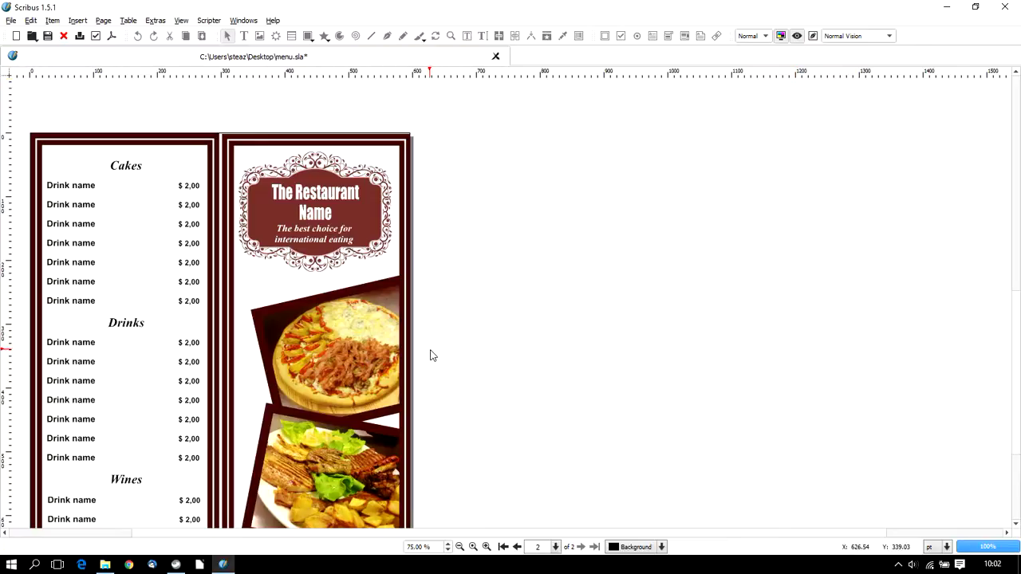
scroll(431, 356, down, 3)
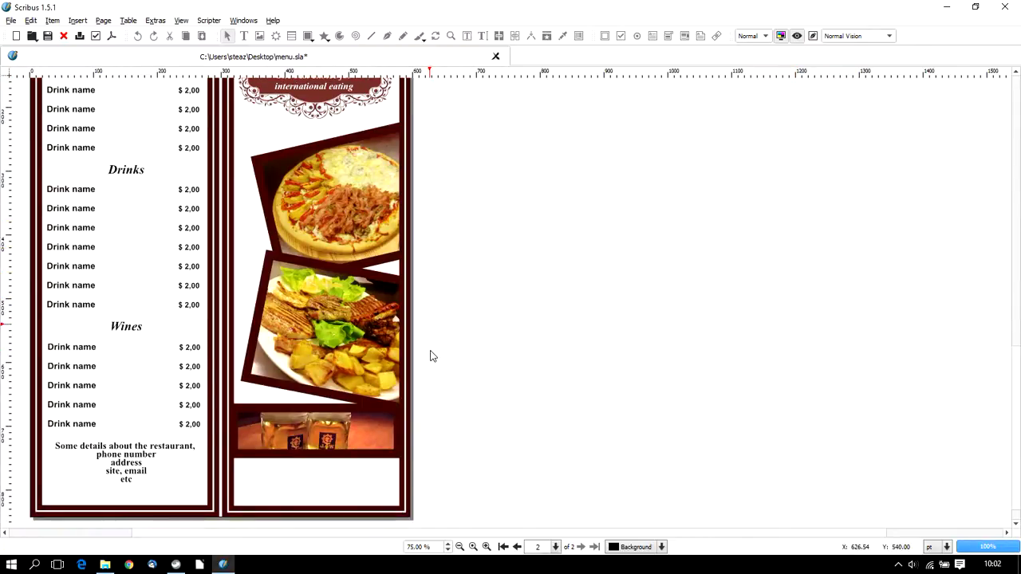
scroll(430, 356, up, 3)
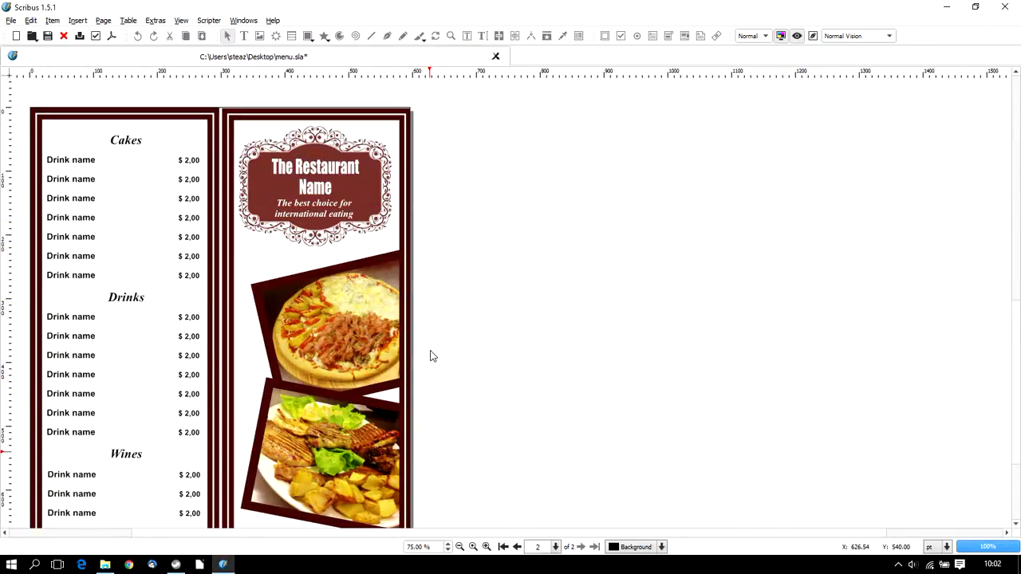